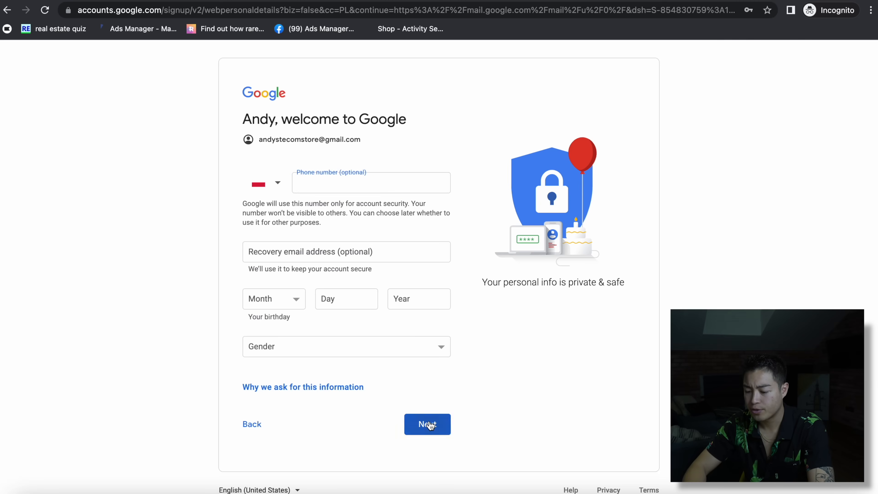
- Enter the birthday: choose the birth month, fill in the day, and set the year to 1999
click(271, 300)
click(272, 316)
click(323, 304)
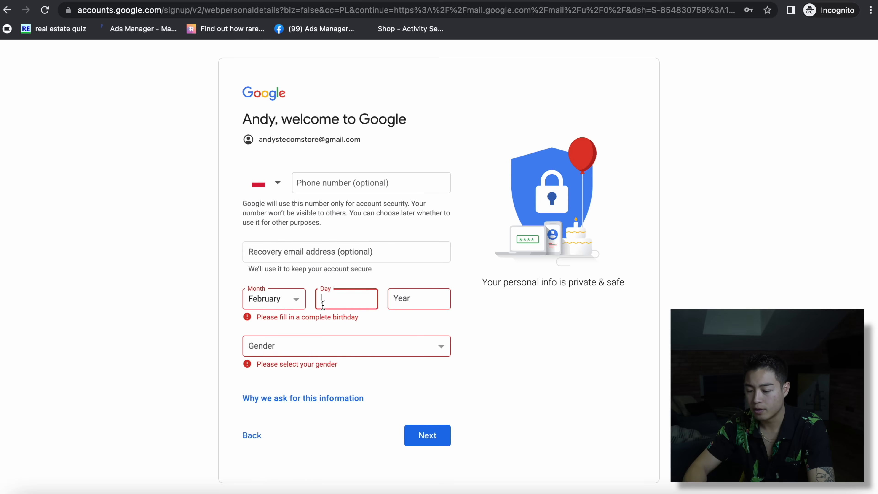
click(394, 300)
text(1)
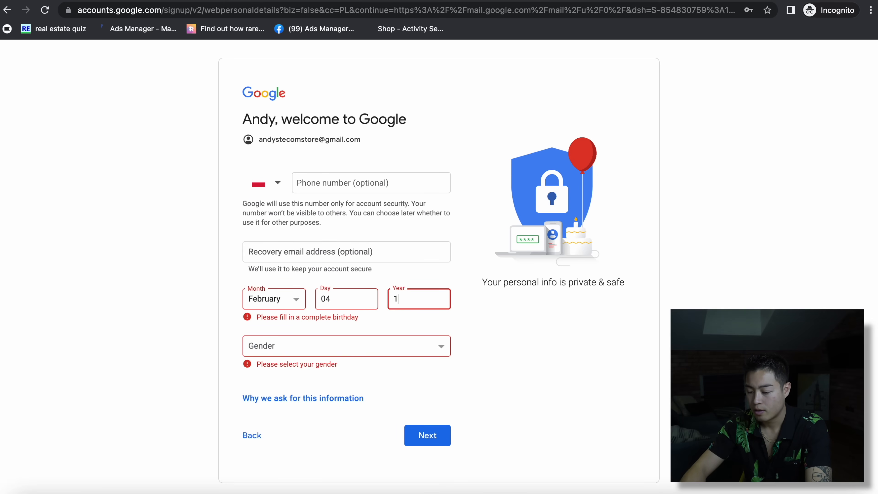
text(999)
- Choose a gender, continue, and accept Express personalization
click(279, 351)
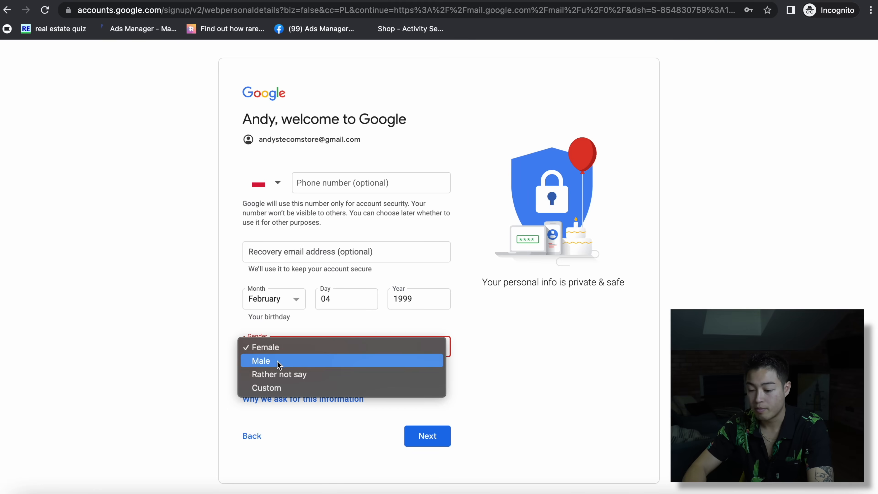
click(279, 362)
click(422, 429)
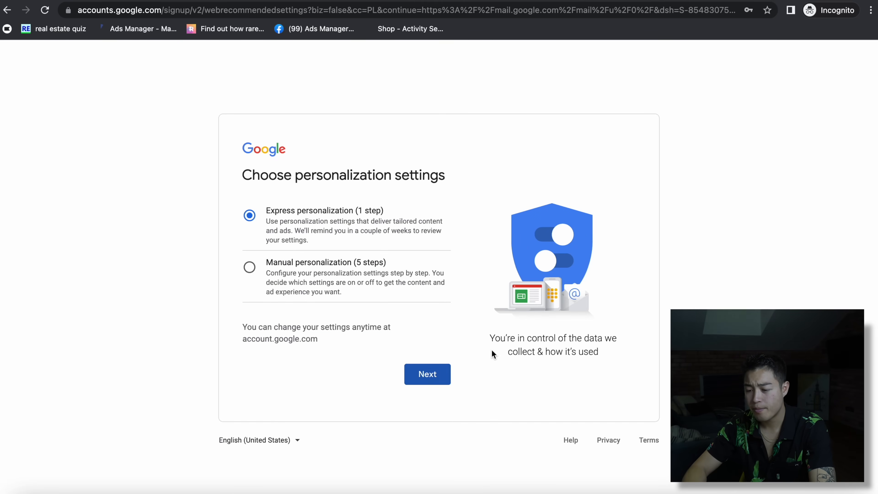
click(427, 374)
scroll(425, 381, down, 5)
- Confirm the express personalization settings and agree to Google's privacy terms
click(391, 409)
scroll(392, 408, down, 10)
click(424, 407)
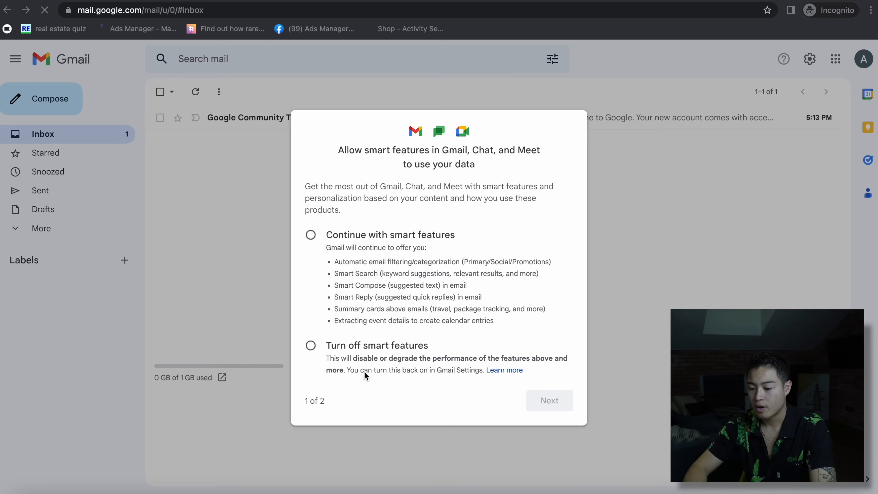
- Keep Gmail smart features on, save and reload, then paste the Shopify sign-up link into a new tab
click(310, 235)
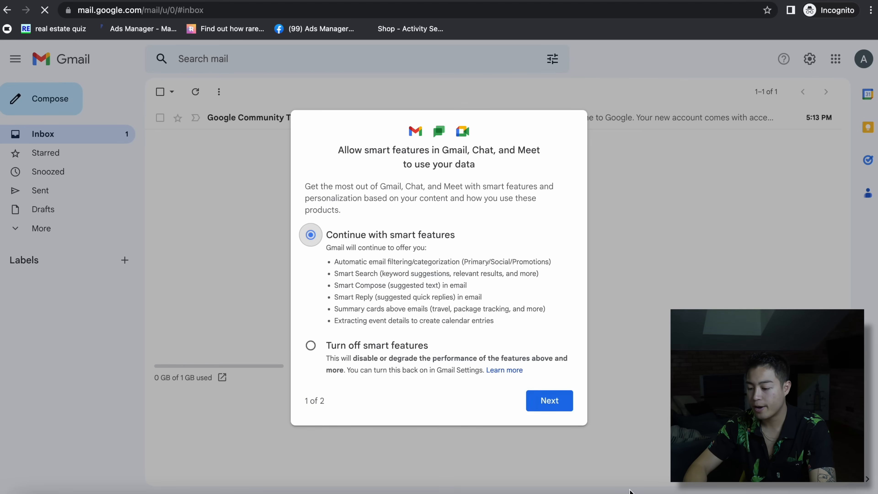
click(539, 398)
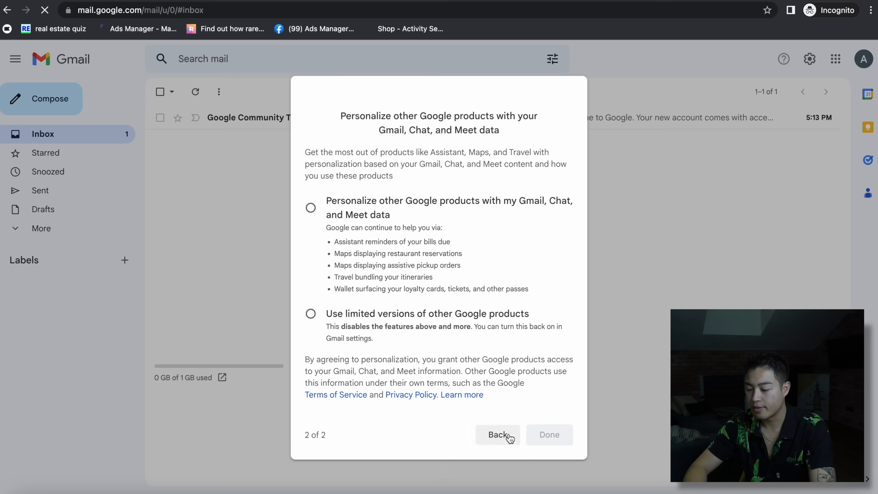
click(484, 432)
click(546, 401)
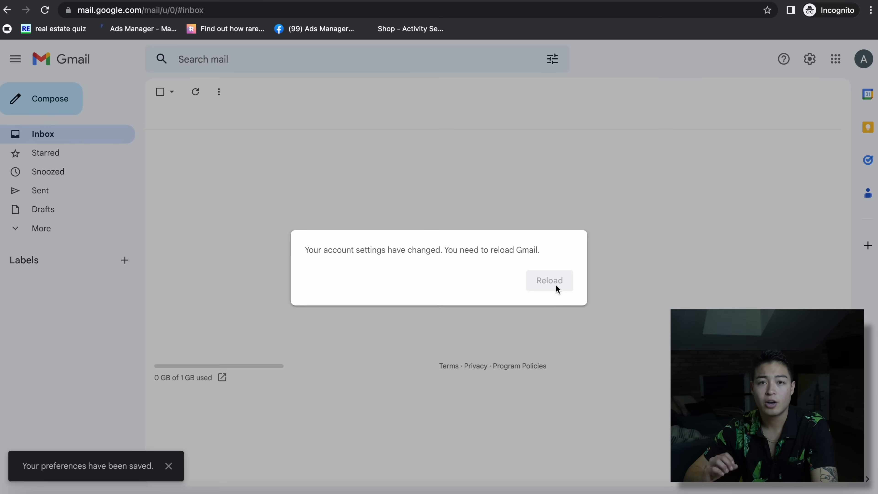
click(555, 284)
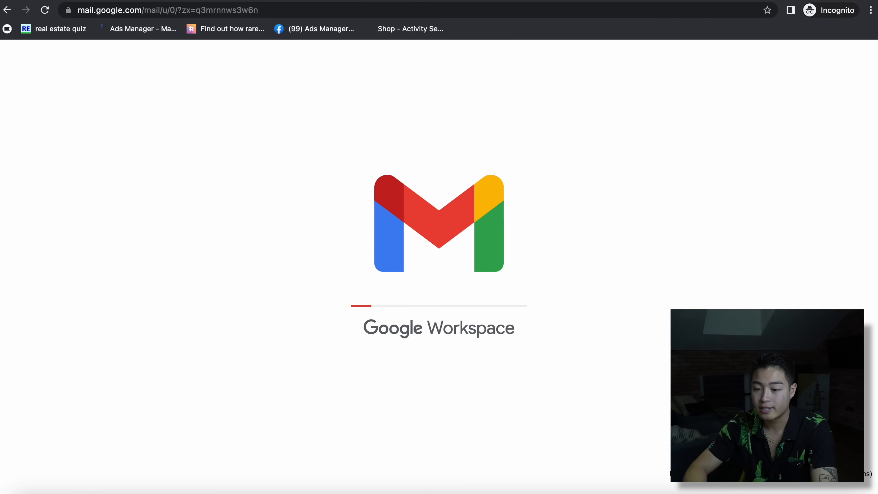
key(super+t)
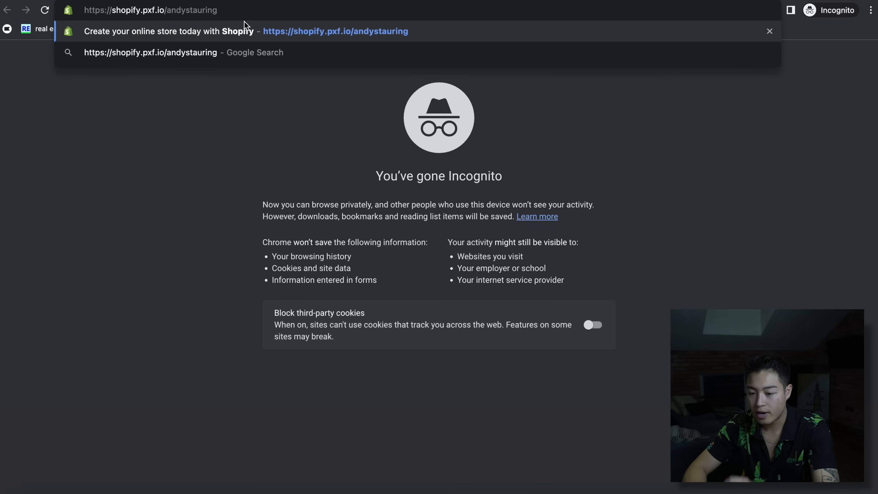
- Start a Shopify free trial with the new Gmail address and pick selling through an online store
key(Return)
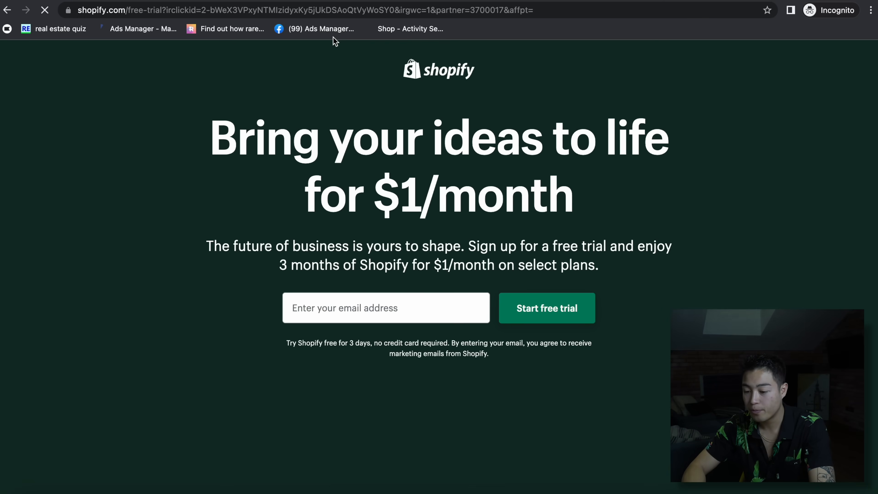
click(372, 301)
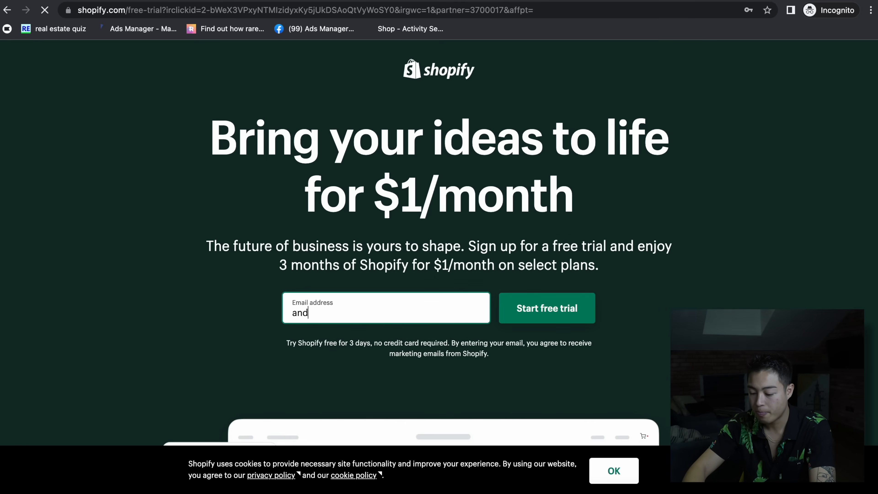
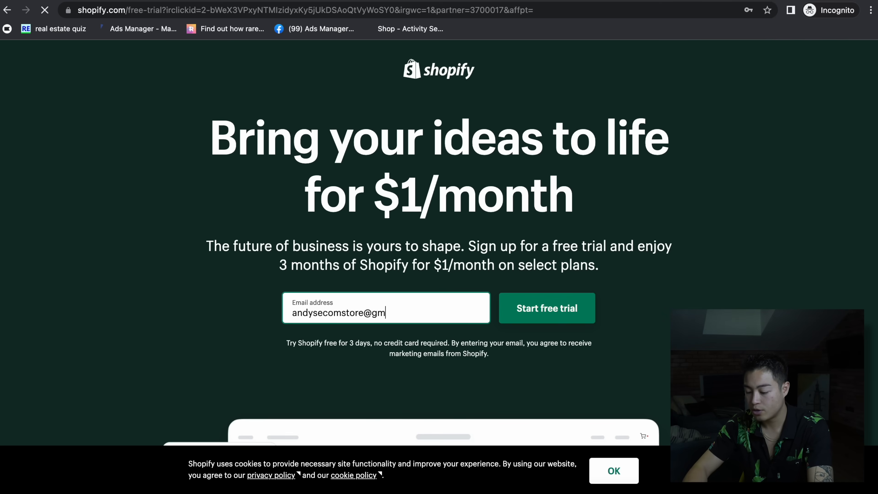
click(551, 310)
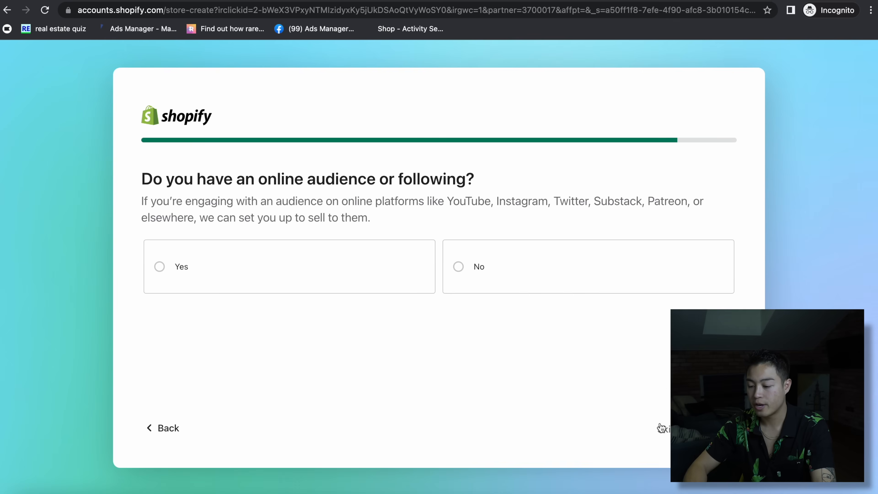
click(659, 428)
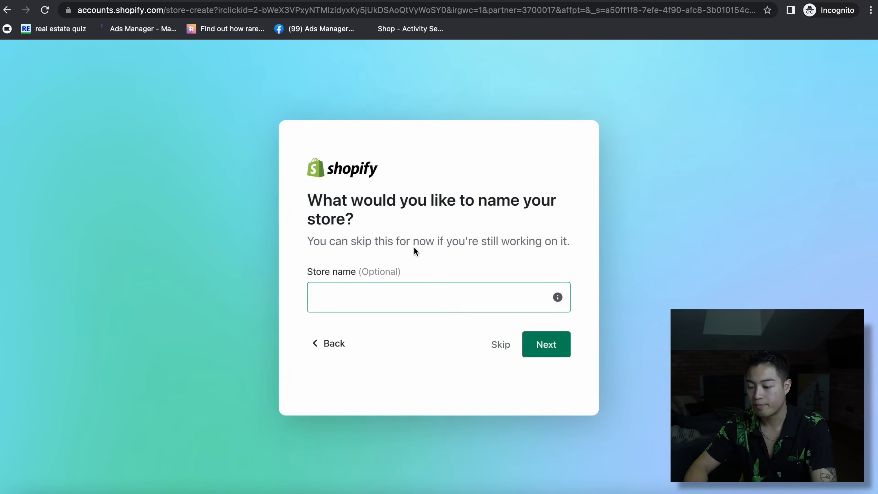
- Enter the store's name and continue
click(390, 298)
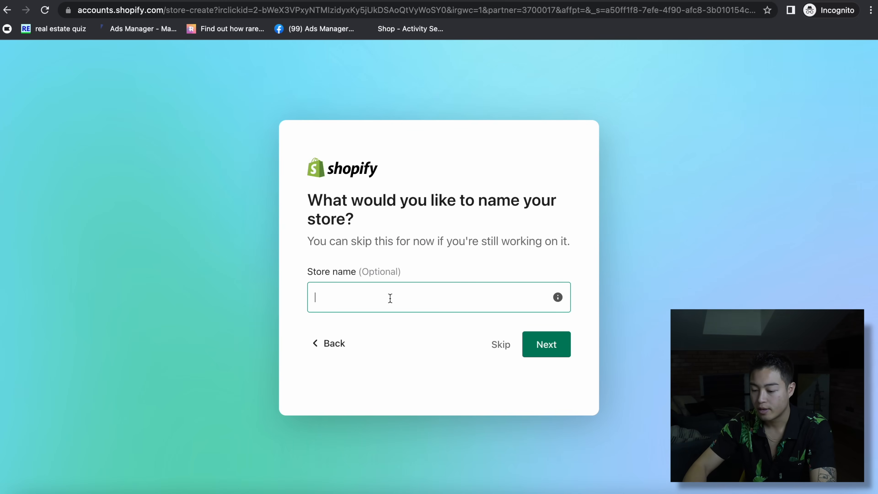
text(andysec)
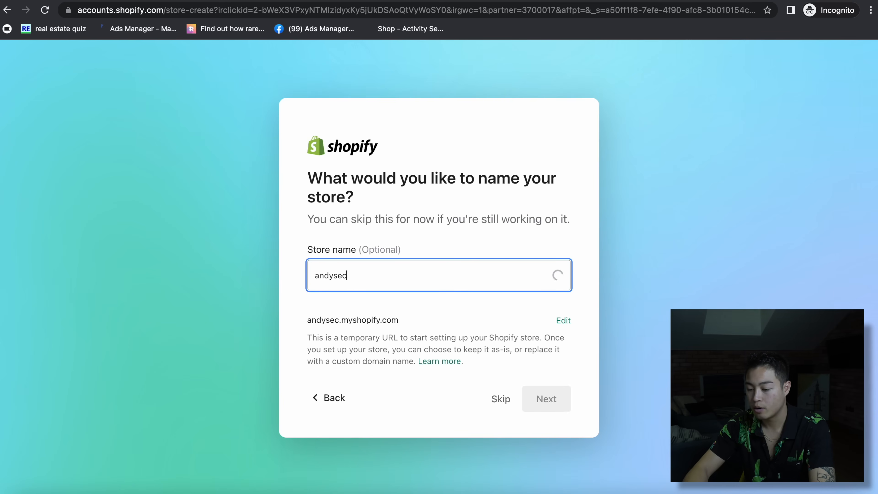
text(omstore)
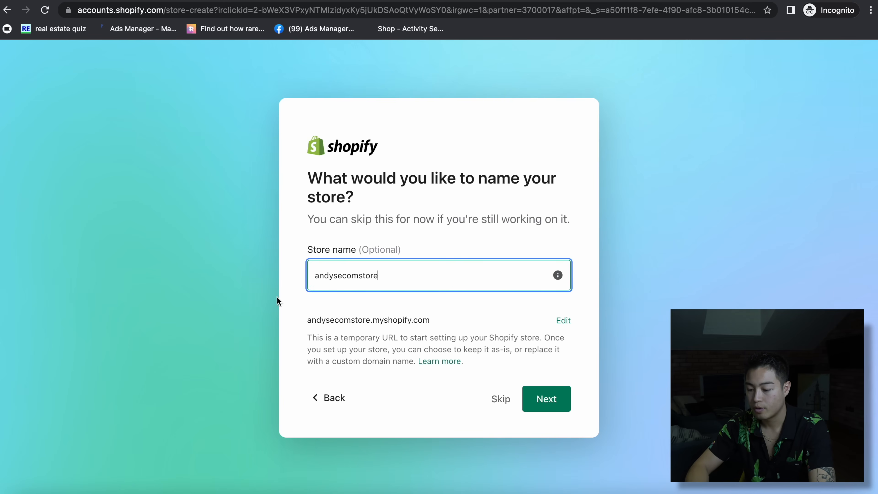
click(546, 401)
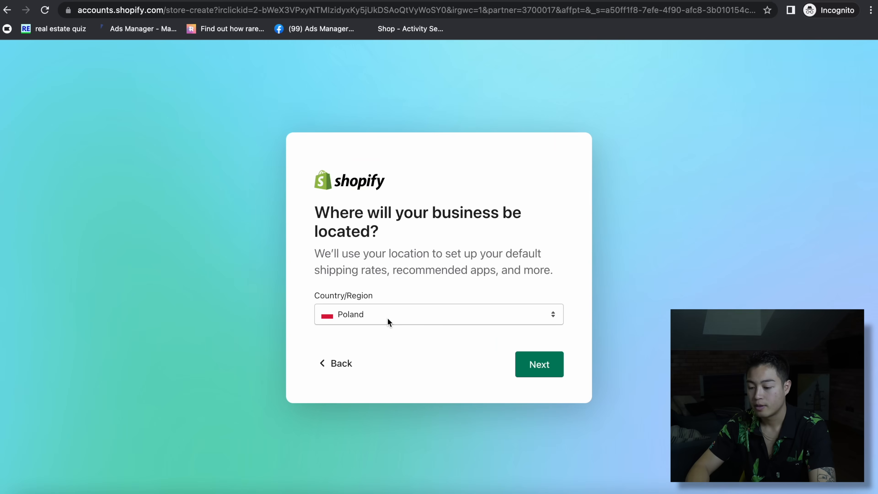
- Set the business location to United States and continue
click(388, 321)
scroll(421, 127, up, 15)
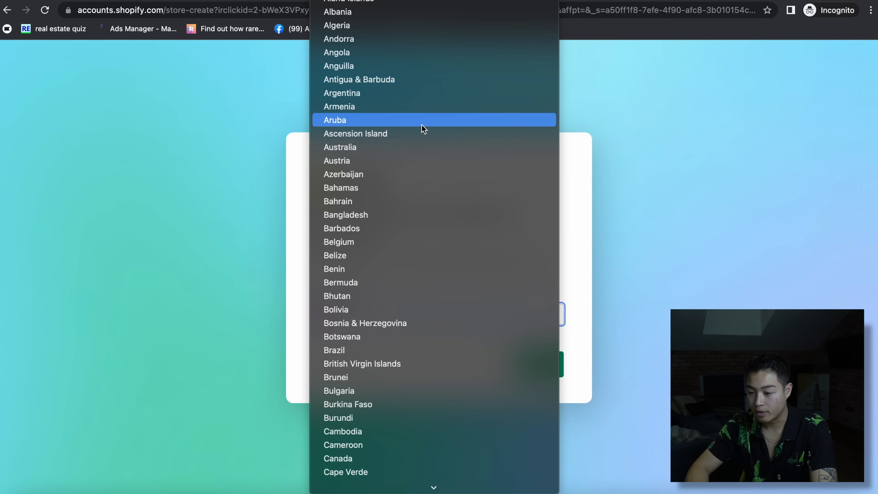
scroll(422, 129, down, 20)
click(419, 335)
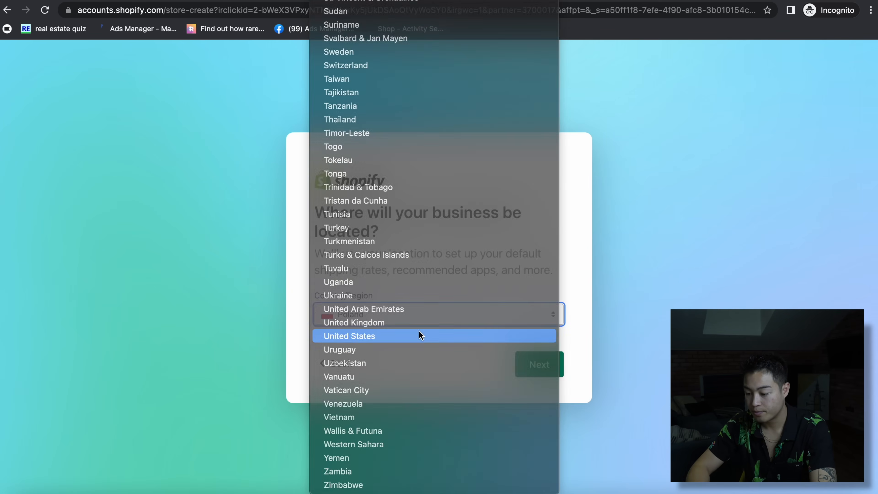
scroll(518, 358, down, 7)
click(547, 442)
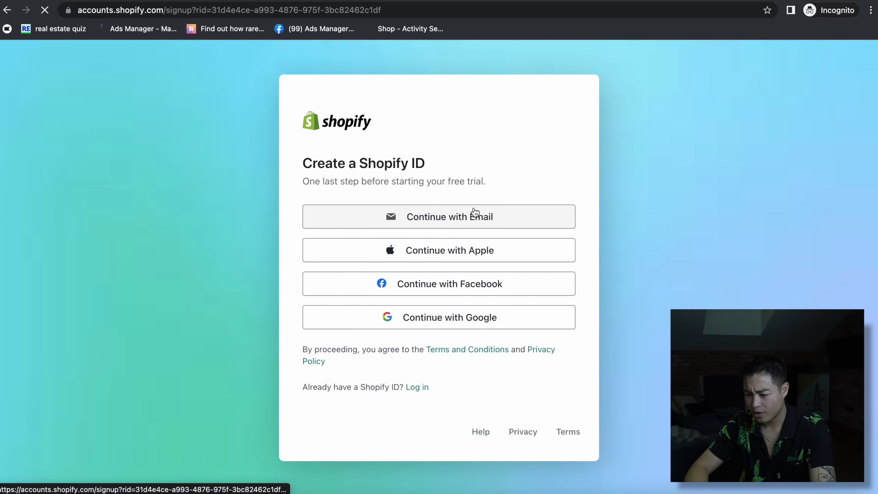
- Sign up with e-mail, enter the account password, and create the Shopify ID
click(432, 219)
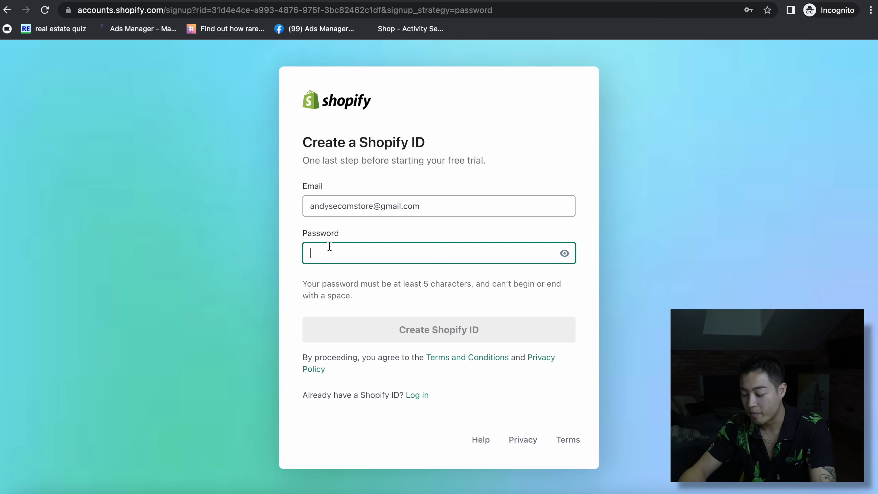
text(•••••••••)
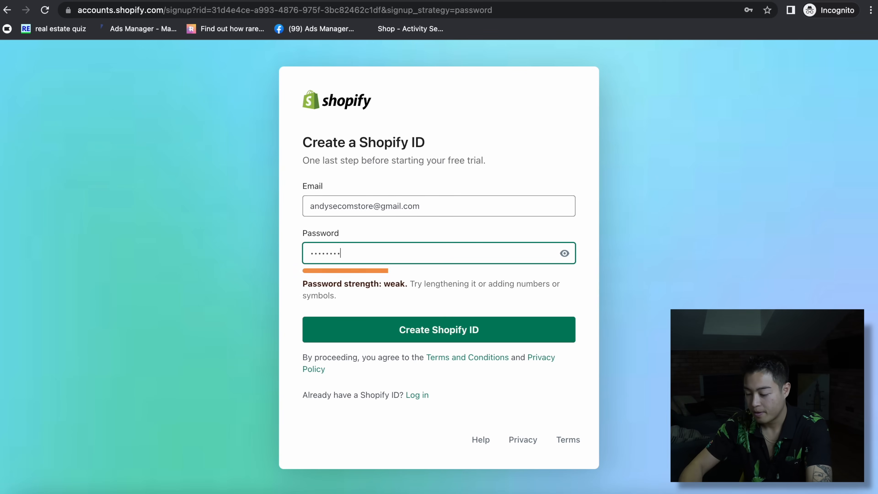
click(484, 329)
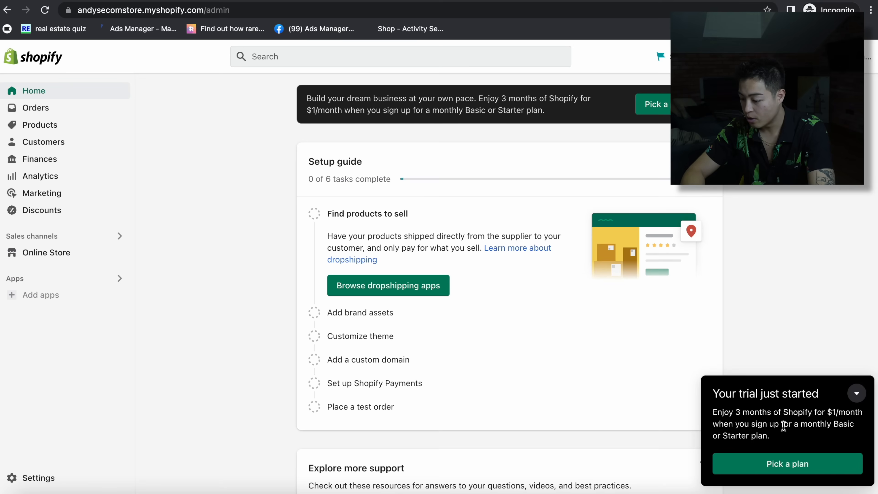
- Subscribe to the Basic Shopify plan with monthly billing and dismiss the congratulations message
click(784, 464)
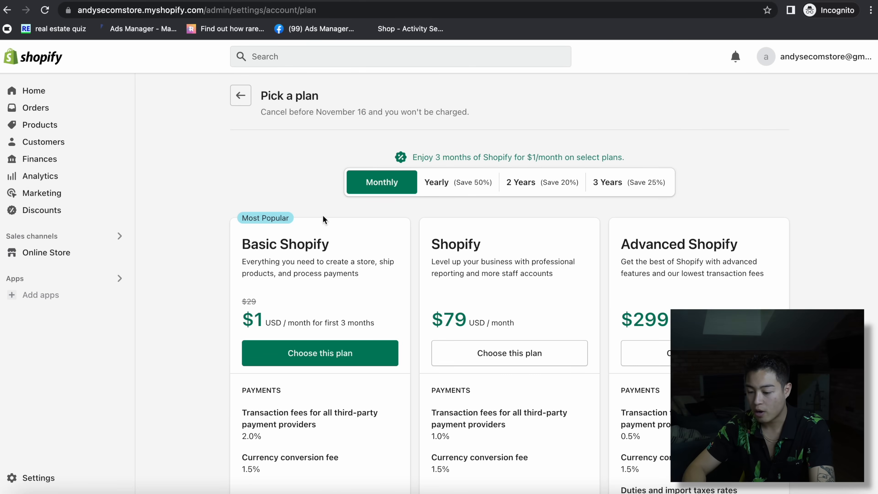
scroll(329, 383, down, 1)
click(321, 318)
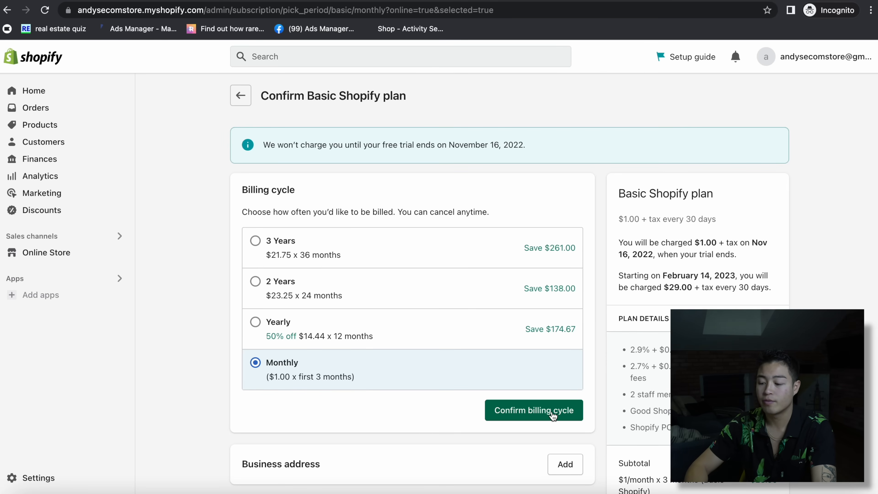
scroll(552, 414, down, 4)
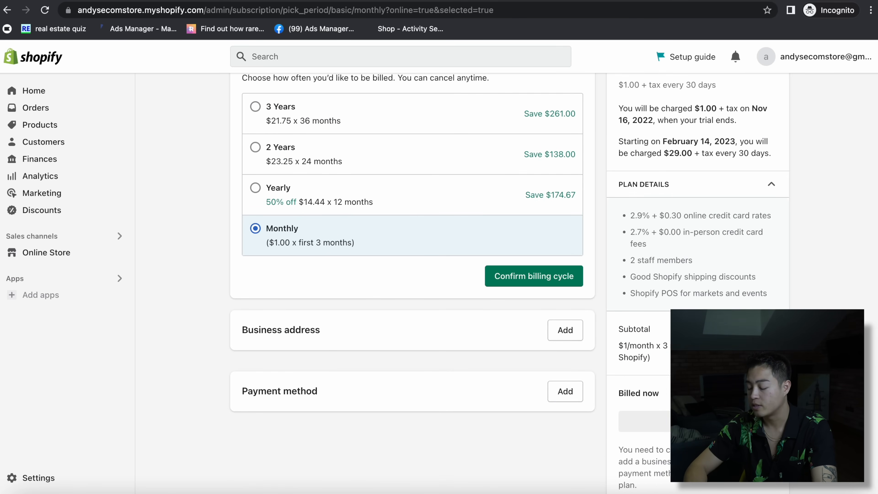
scroll(550, 263, down, 2)
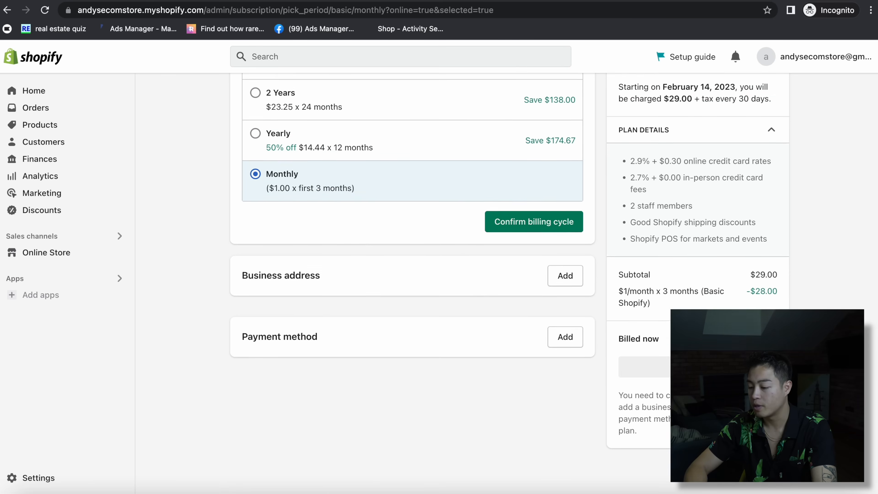
scroll(550, 263, up, 1)
click(550, 257)
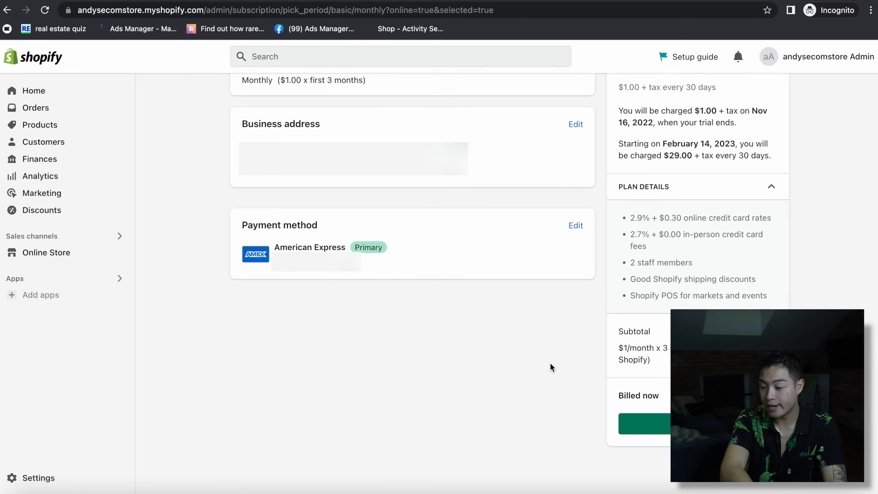
click(669, 422)
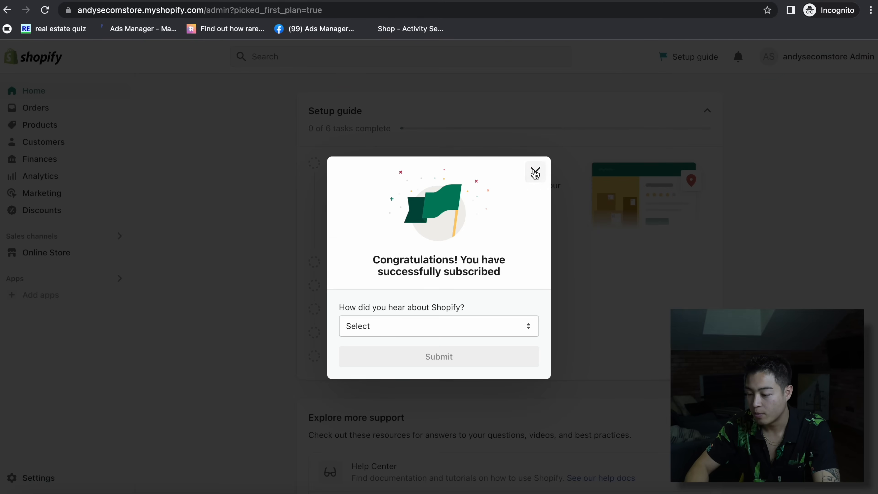
click(534, 172)
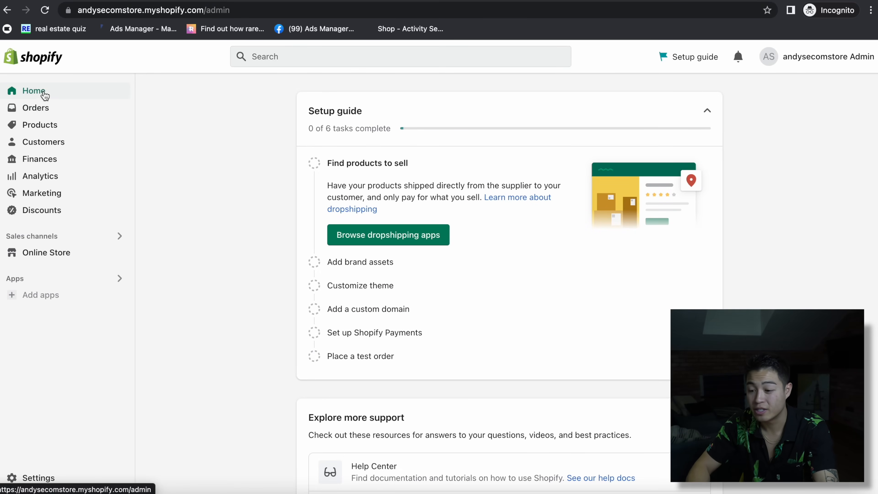
- Browse the empty Orders, Products and Customers pages, then open Finances
click(38, 109)
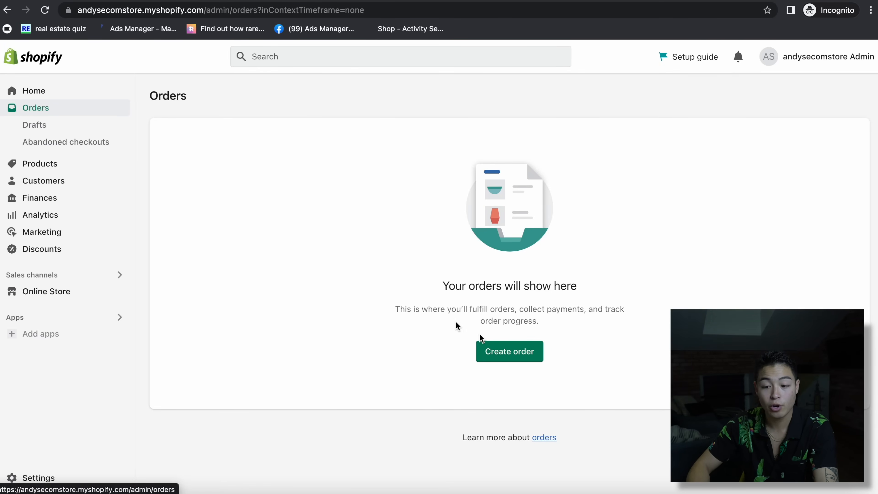
click(71, 165)
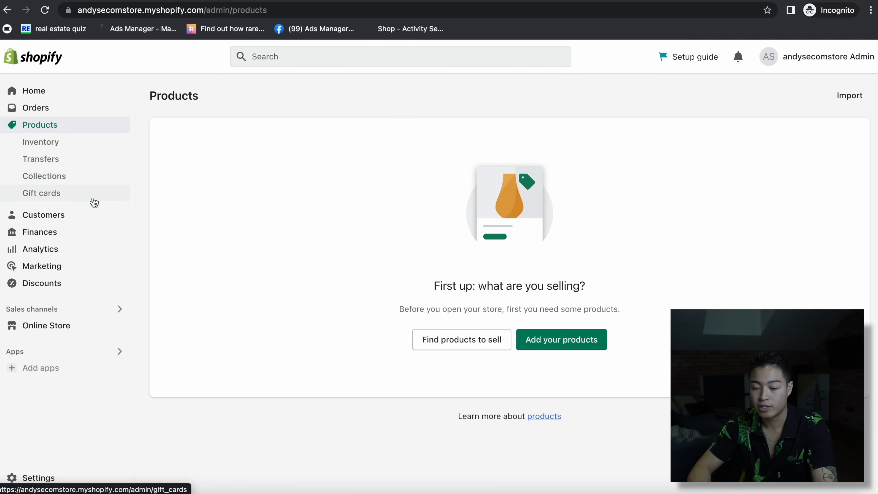
click(56, 215)
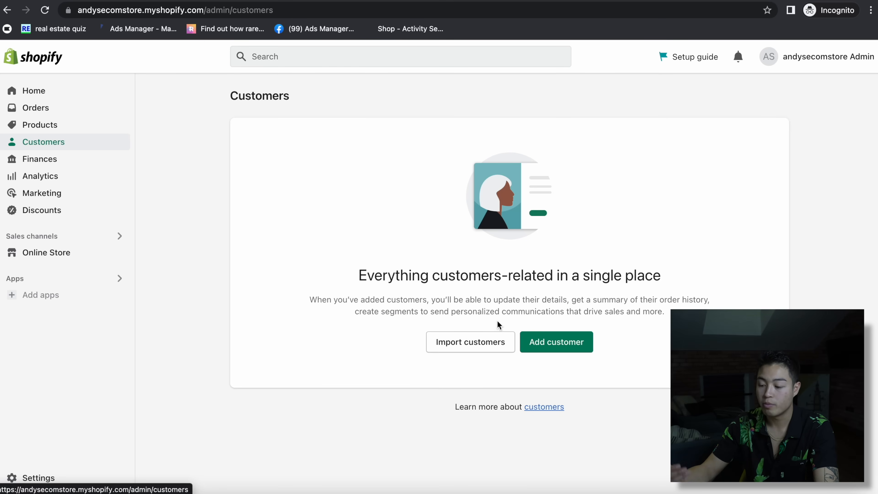
click(59, 159)
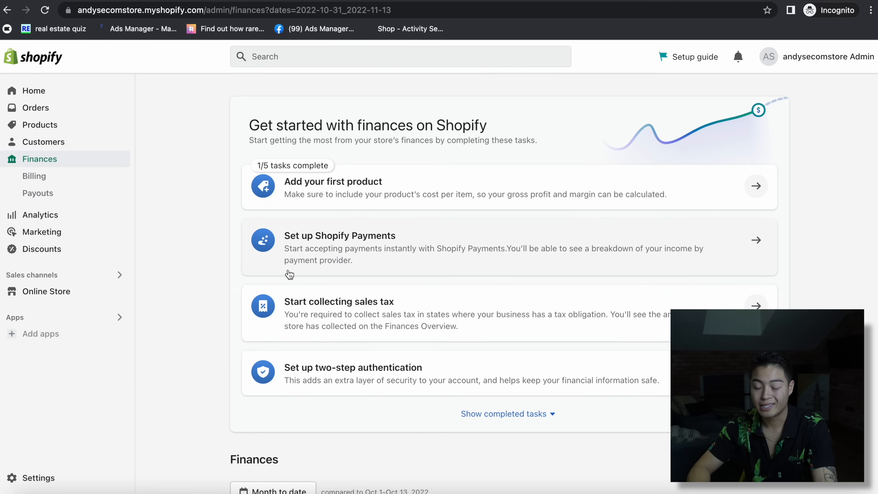
- Look over the Finances page, then view Analytics, Marketing and Discounts
scroll(519, 323, down, 15)
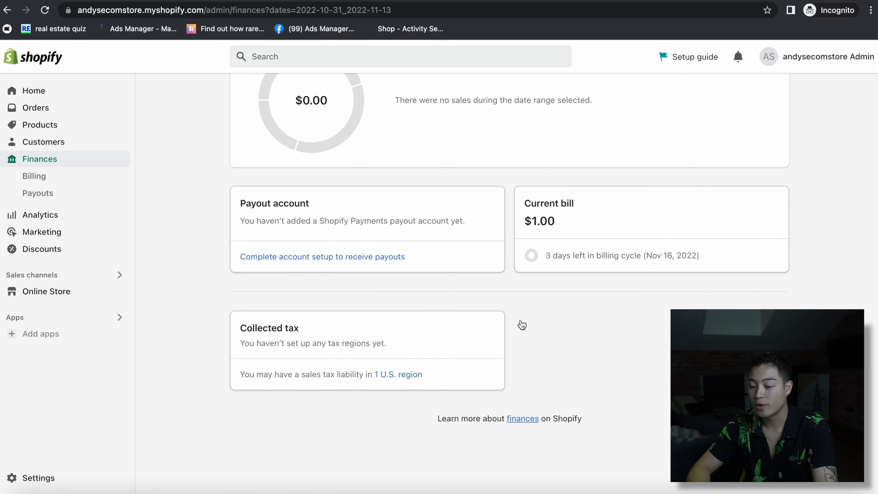
scroll(519, 323, up, 16)
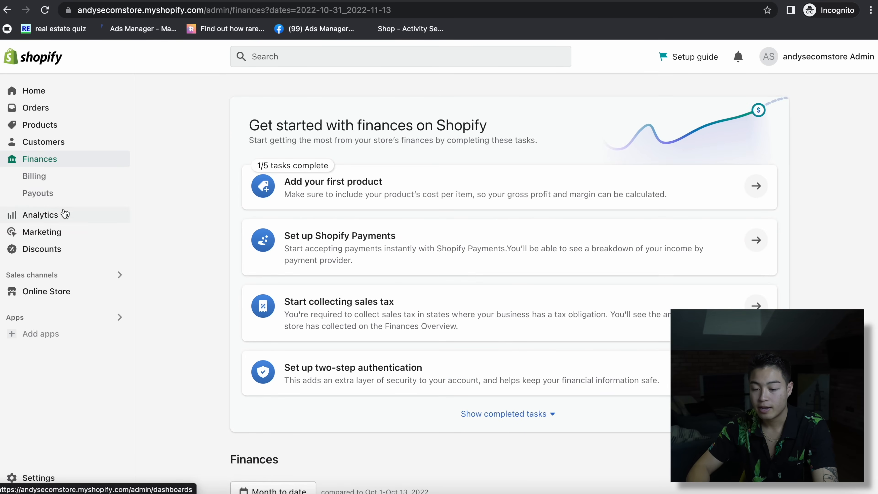
click(65, 214)
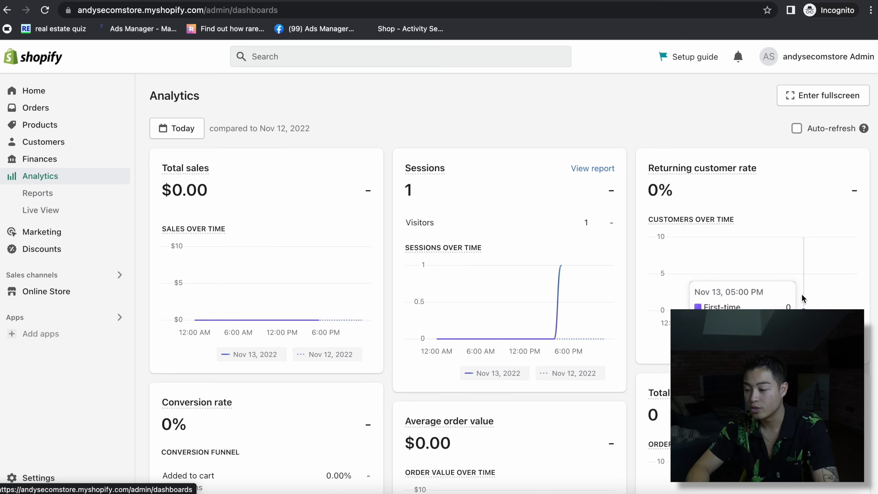
scroll(648, 245, down, 10)
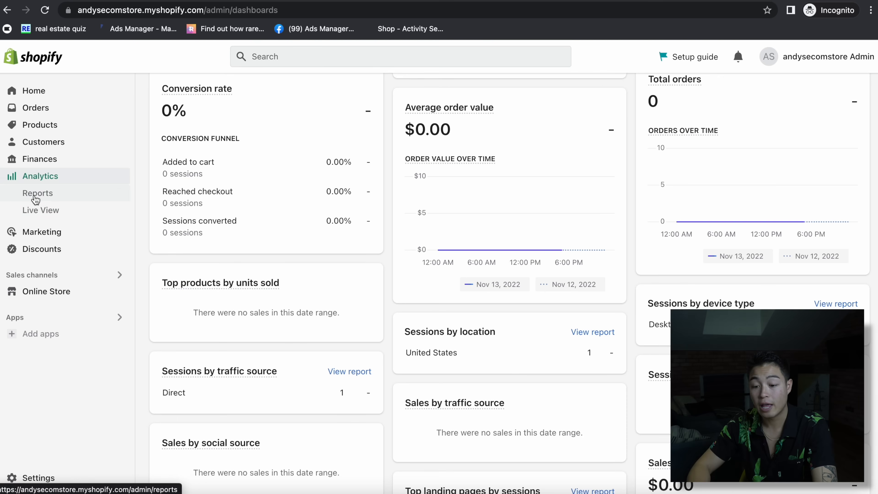
click(59, 232)
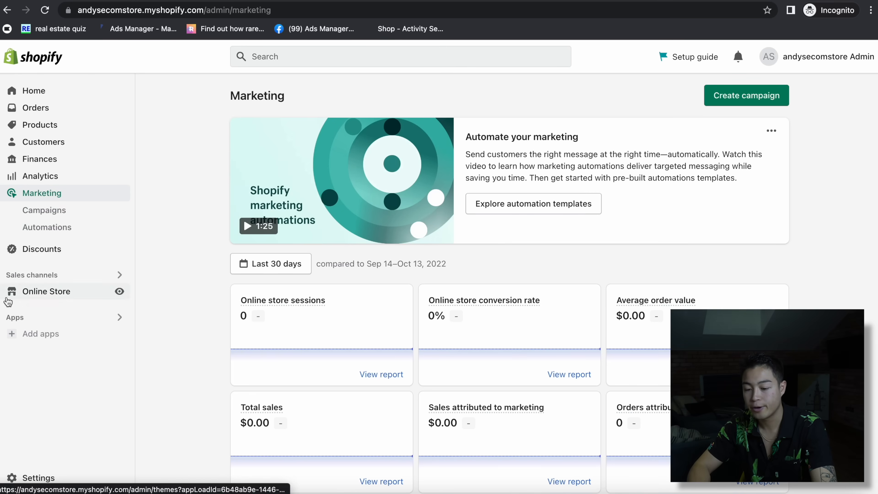
click(58, 248)
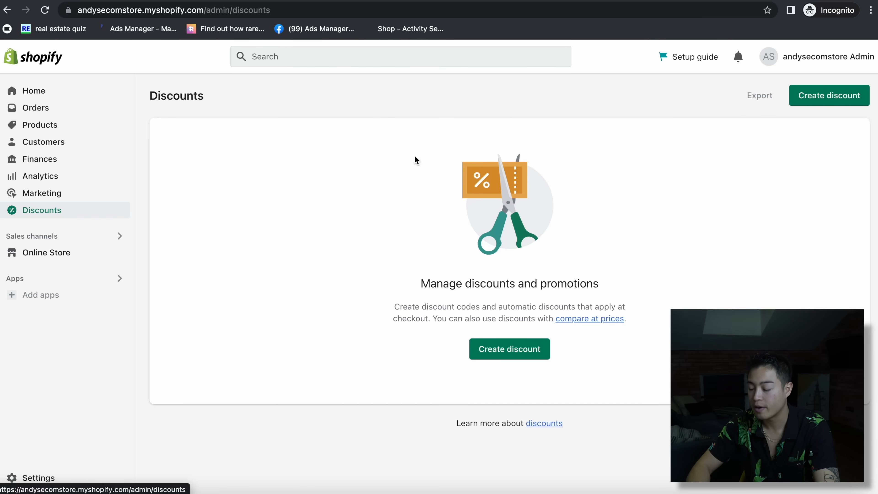
- Check Online Store Themes, Pages, Navigation and Preferences, then return to Home
click(48, 258)
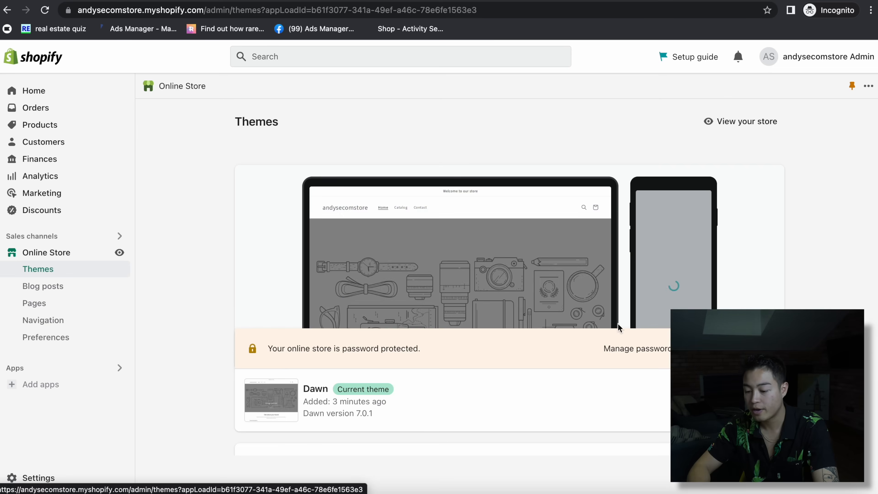
scroll(490, 341, down, 10)
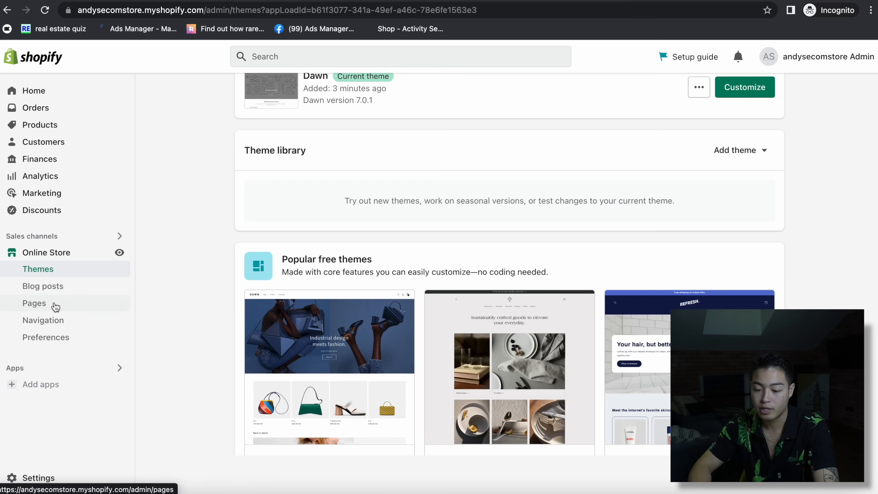
click(55, 306)
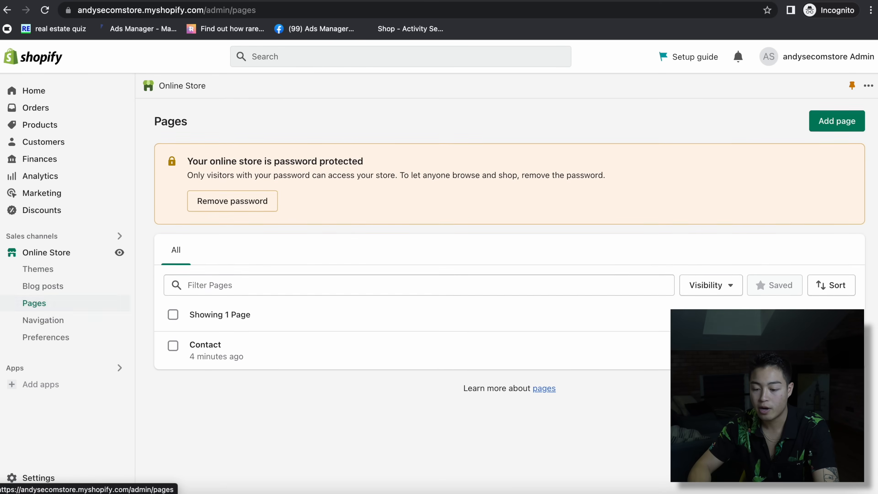
click(49, 325)
click(45, 341)
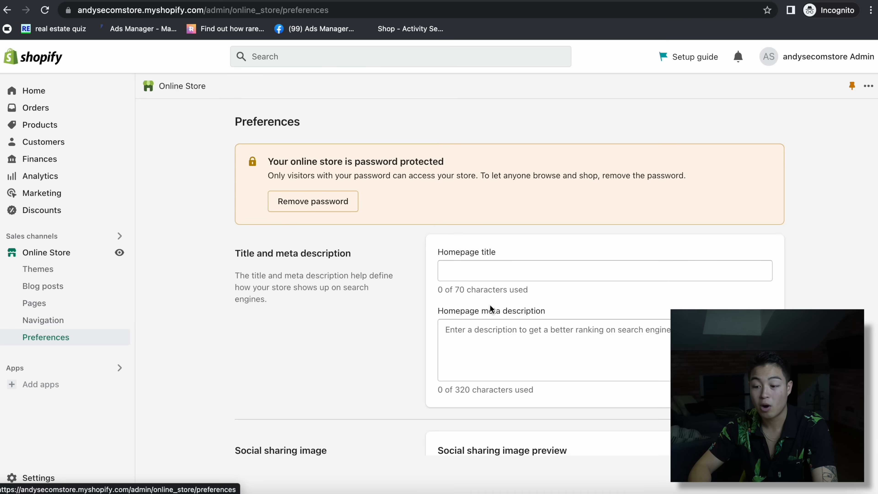
scroll(490, 306, down, 15)
scroll(490, 306, up, 15)
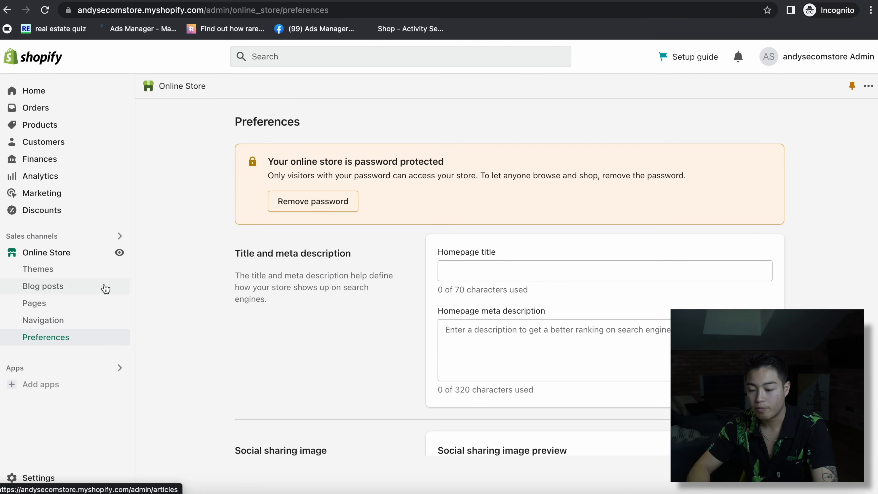
click(47, 89)
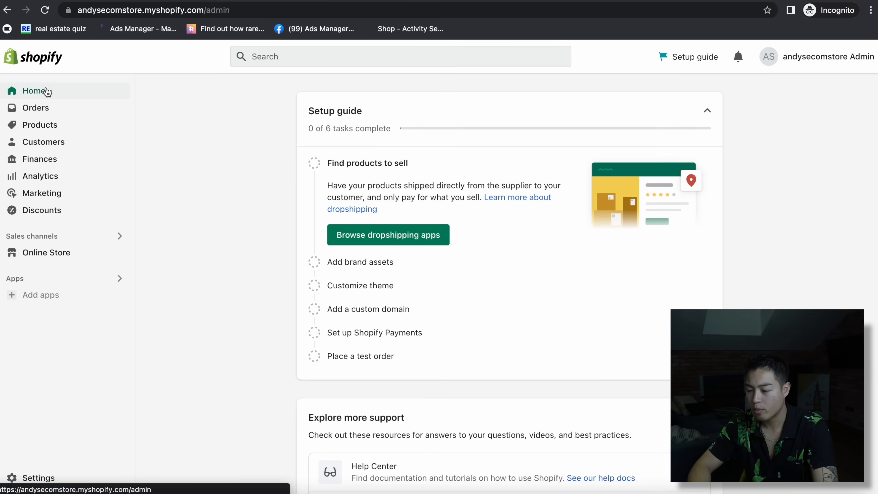
- Check the current plan details in Settings, then close Settings
click(31, 479)
click(132, 201)
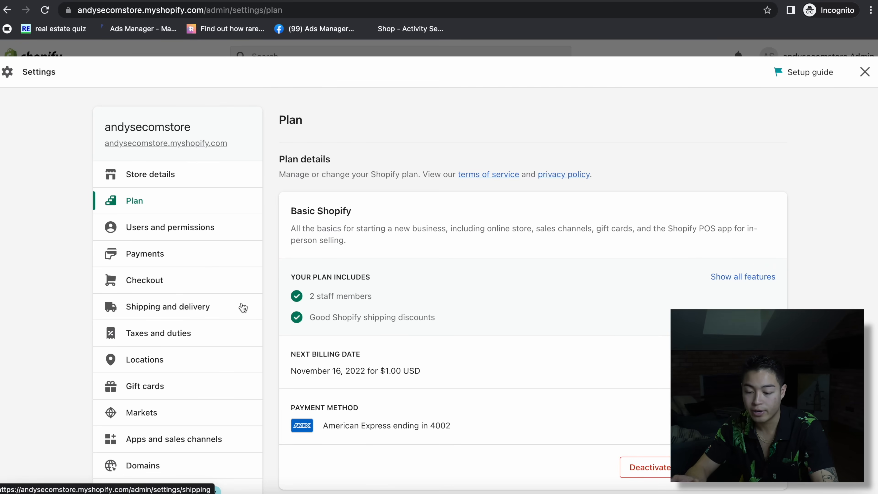
click(864, 72)
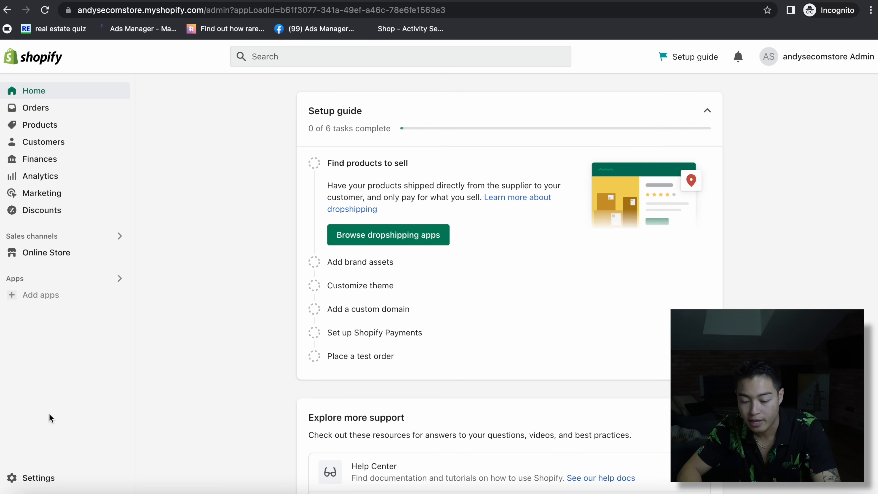
- Follow the recommended apps list through to the Shopify App Store
click(72, 296)
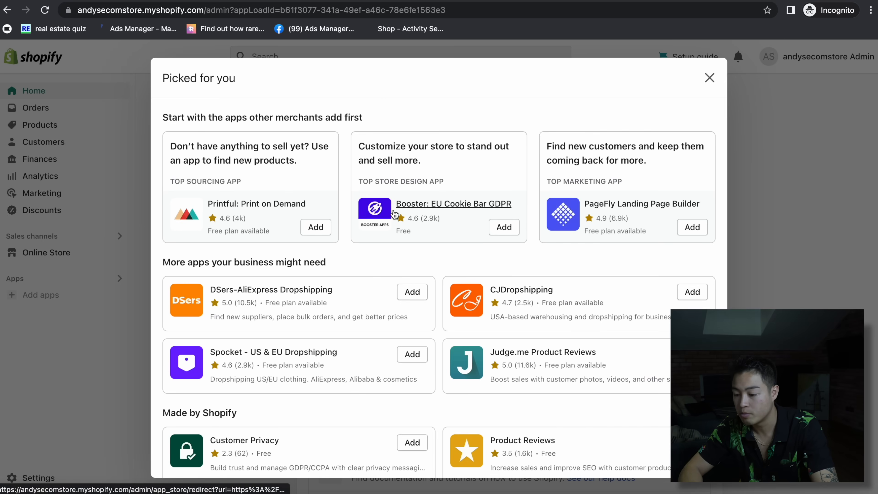
scroll(310, 283, down, 3)
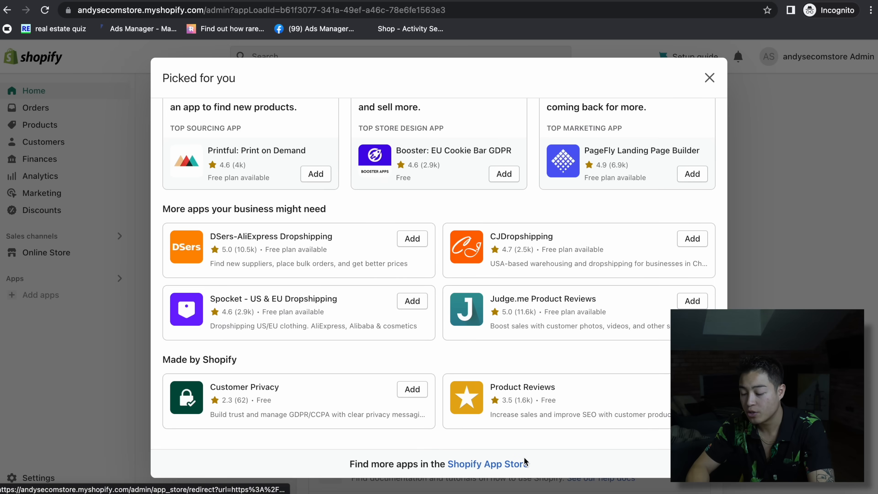
click(484, 463)
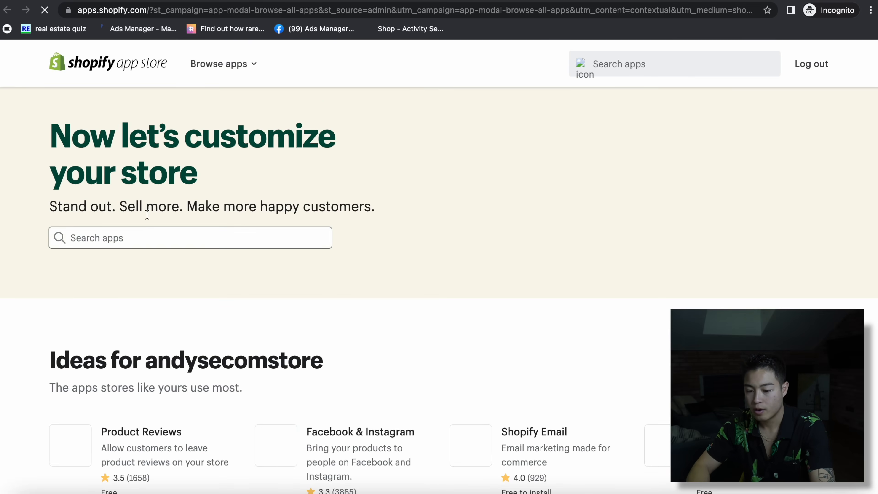
- Search the App Store for 'zendrop' and install Zendrop - Global Dropshipping
click(137, 235)
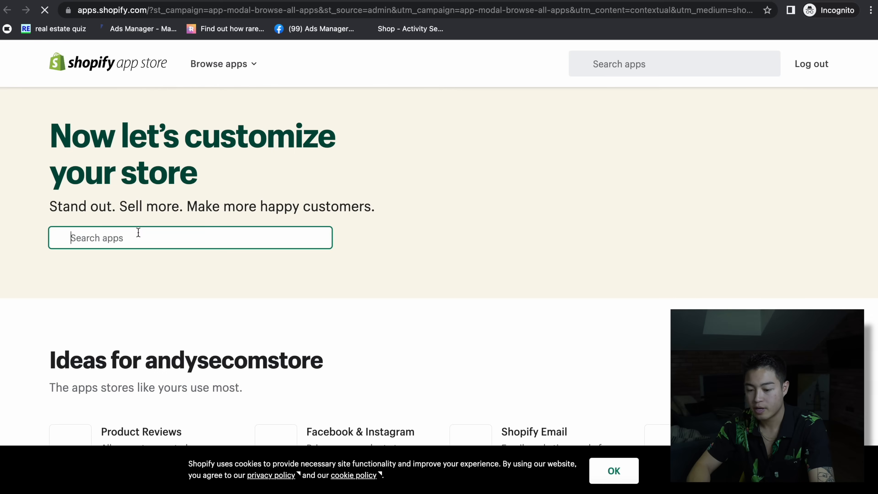
text(zendrop)
key(Return)
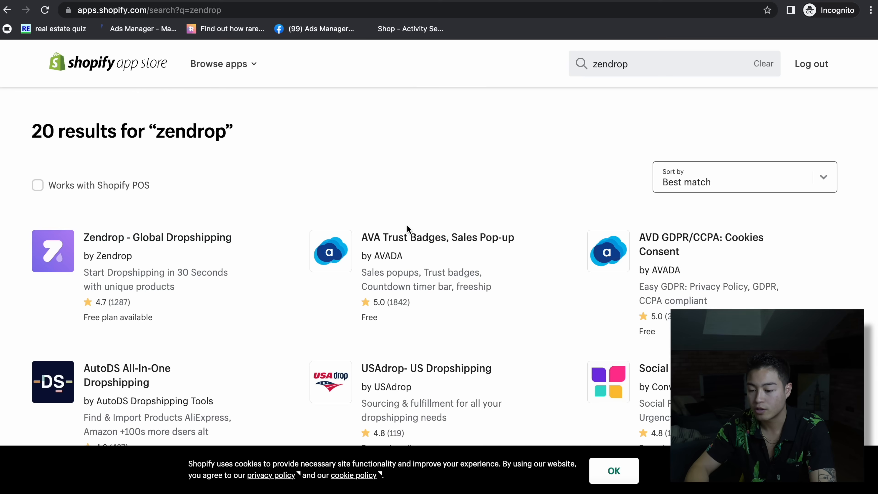
click(157, 242)
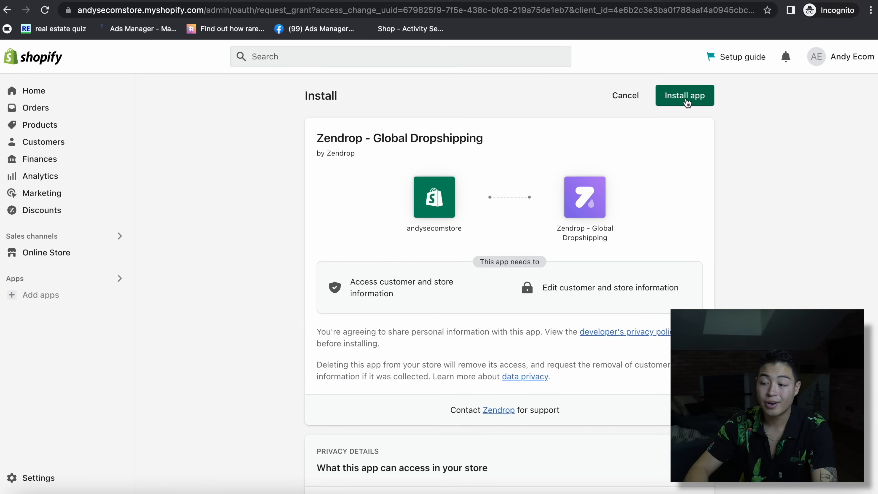
click(684, 96)
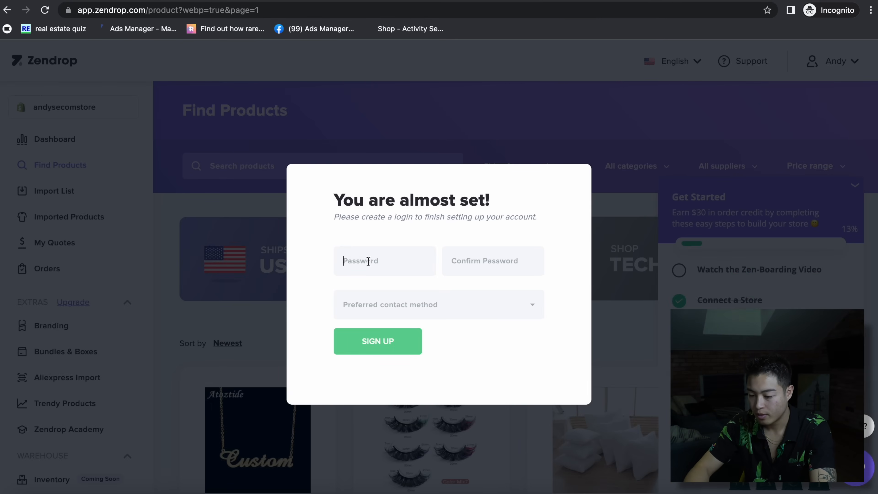
- Finish the Zendrop sign-up with a re-entered password and WhatsApp as the contact method
text(•••)
key(BackSpace)
key(BackSpace)
text(•••)
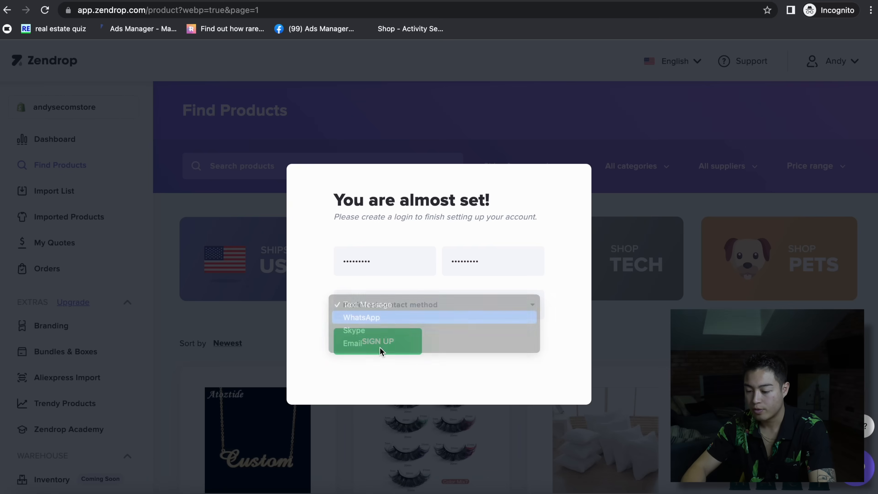
click(380, 316)
click(386, 350)
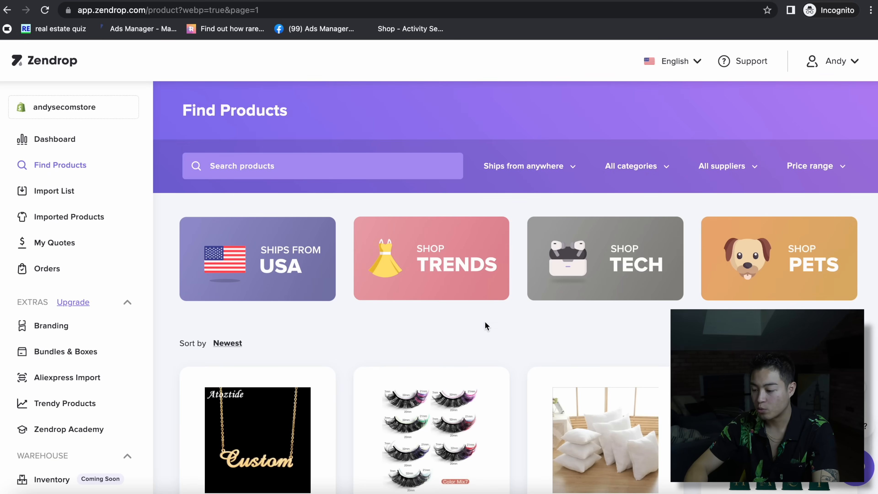
- Add the men's linen long-sleeve shirt from Find Products to the import list
scroll(486, 326, down, 15)
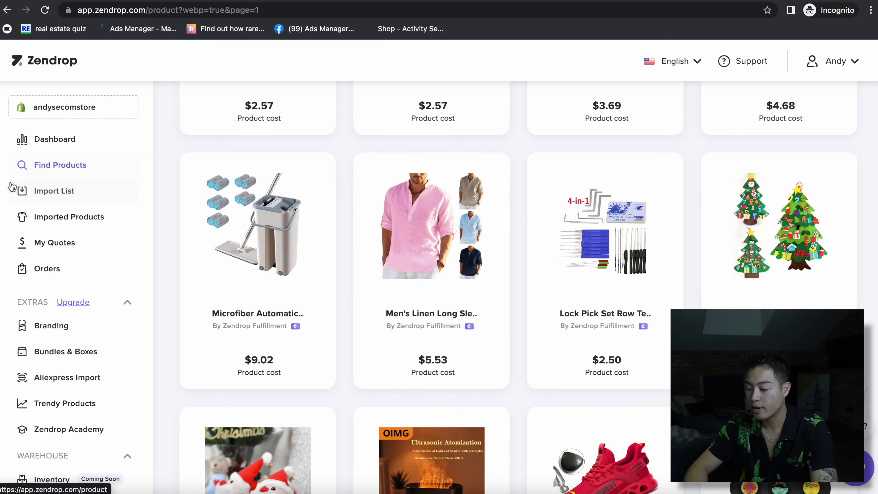
click(449, 414)
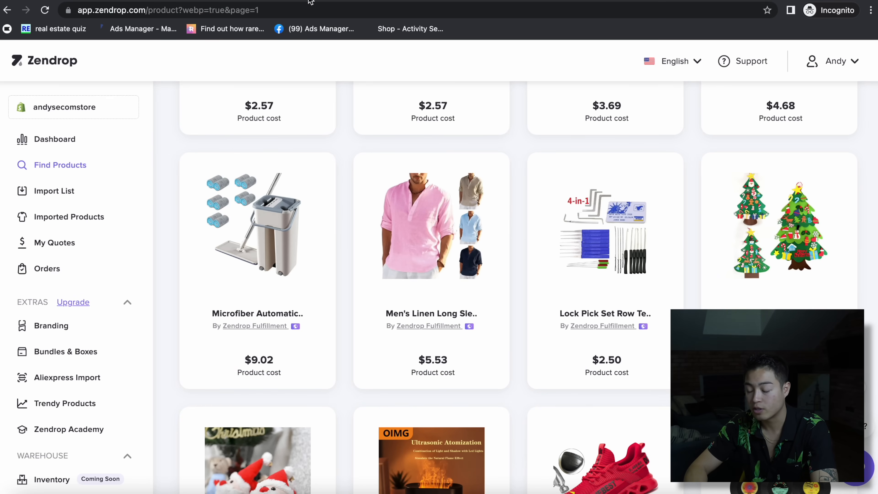
scroll(506, 353, down, 15)
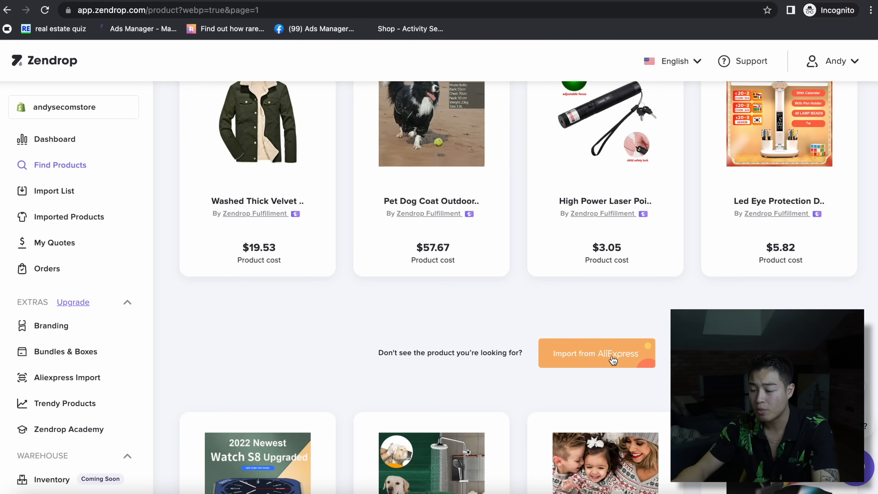
scroll(612, 360, up, 15)
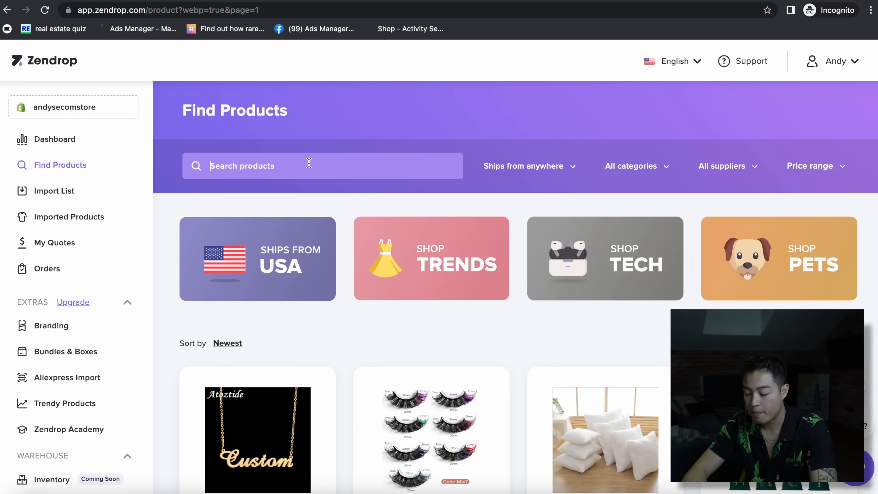
- Search Zendrop's product catalogue for 'samura' to find the samurai umbrella
click(309, 162)
text(samurai umbrella)
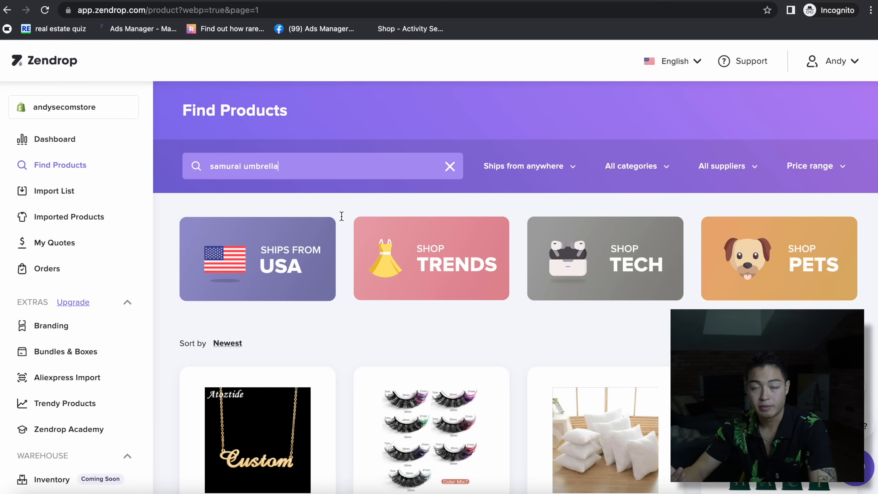
key(Return)
- Import the samurai umbrella from its pasted AliExpress link and dismiss the bonus trial offer
scroll(455, 355, down, 5)
scroll(454, 355, down, 10)
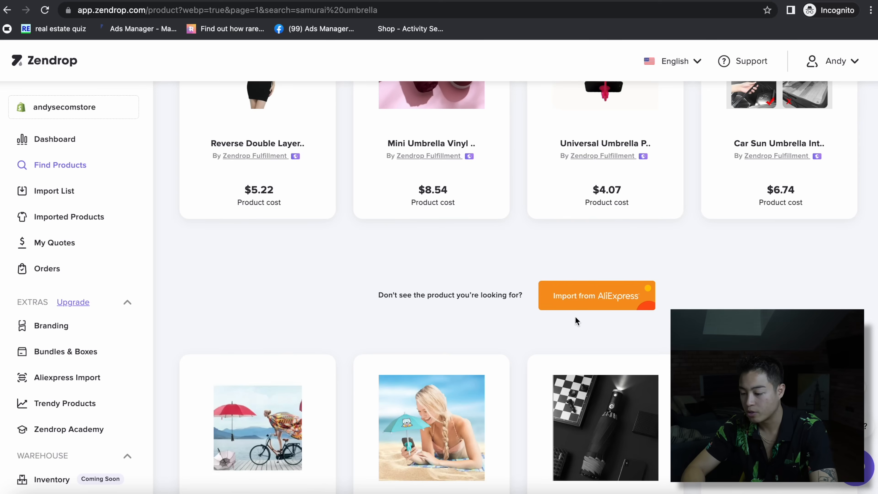
click(579, 305)
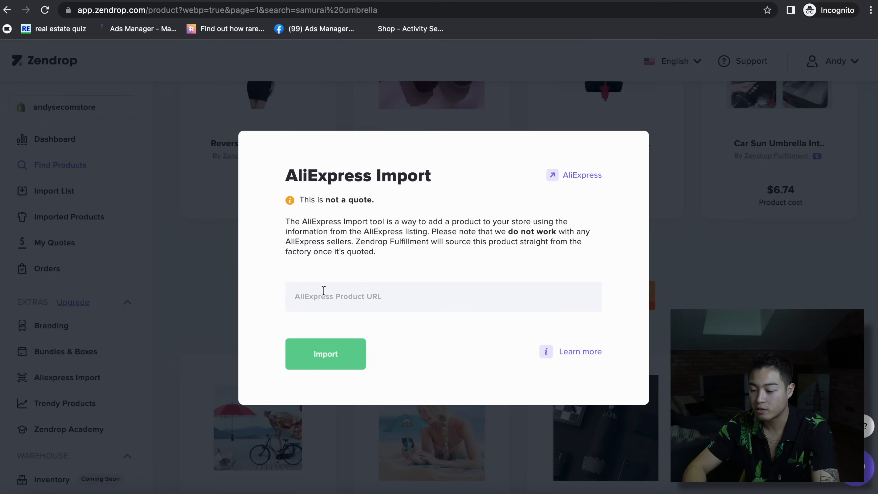
text(https://www.aliexpress.us/item/2251832647157912.html)
click(316, 354)
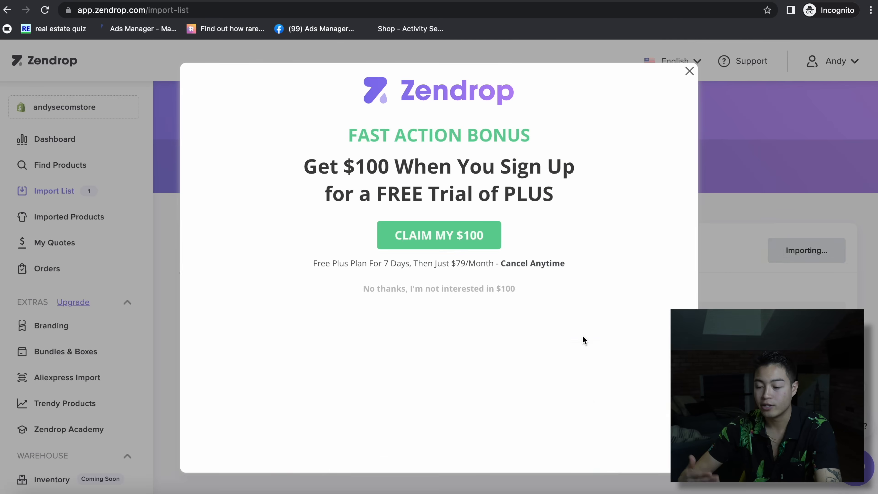
click(689, 70)
- Rename the product to 'Samurai Umbrella (black)' and delete its imported description
triple_click(456, 314)
text(Samurai Umbrella (black)
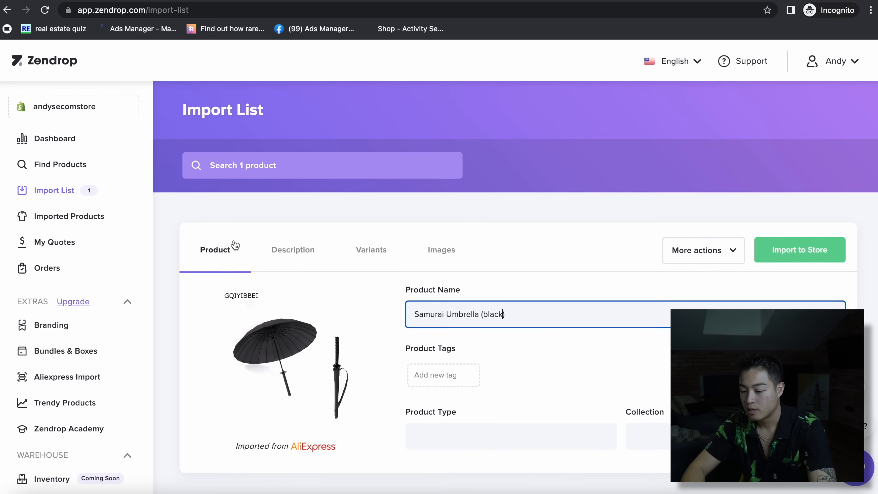
click(303, 255)
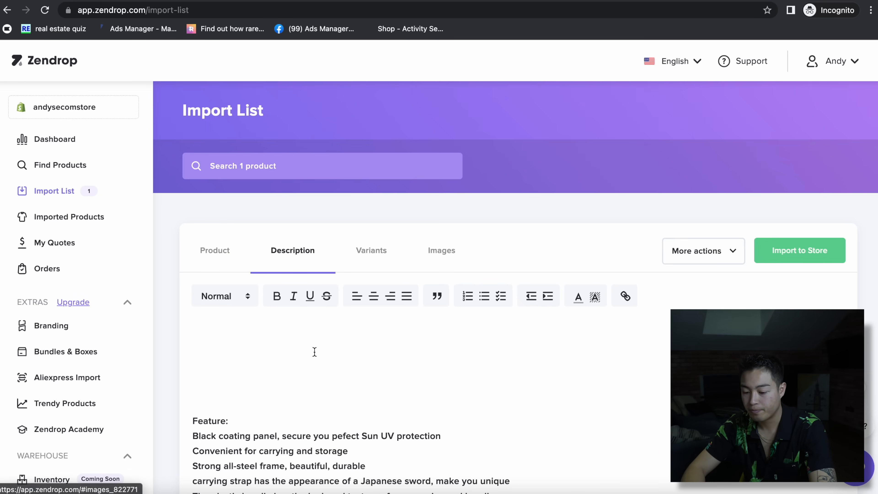
scroll(314, 353, down, 5)
key(super+a)
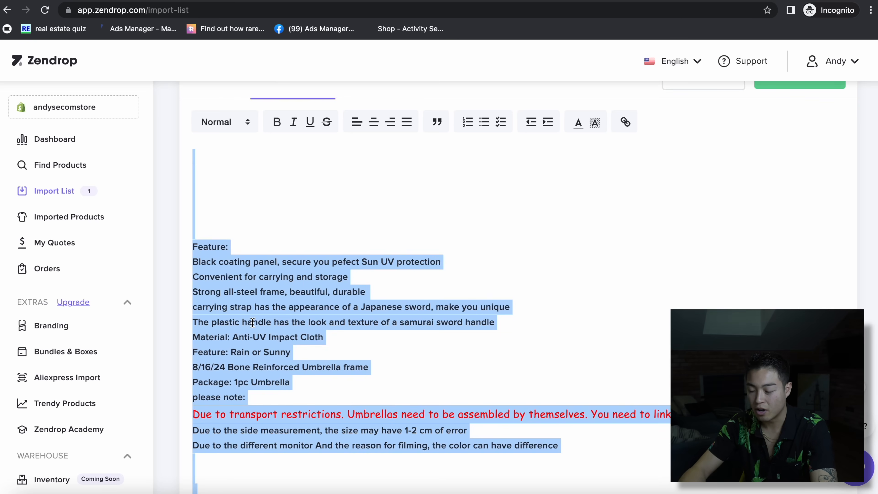
key(BackSpace)
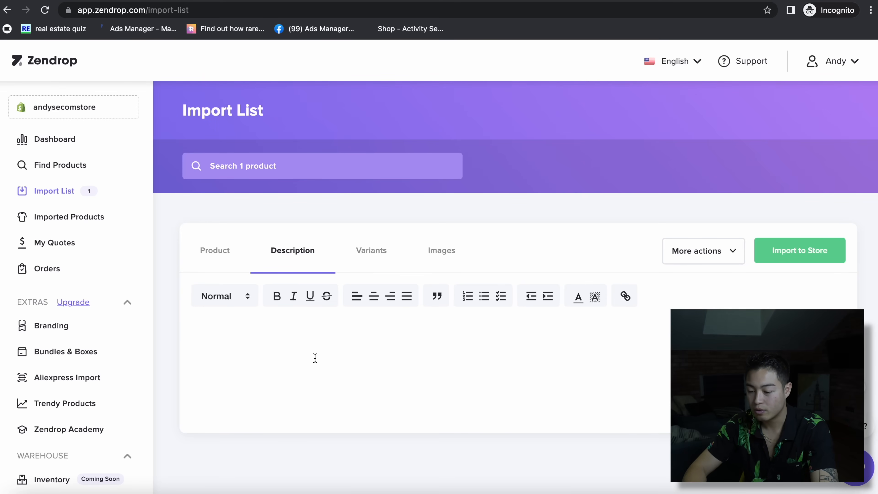
- Open the 24K variant's AliExpress listing from the Variants view and dismiss the cookie notice
click(373, 257)
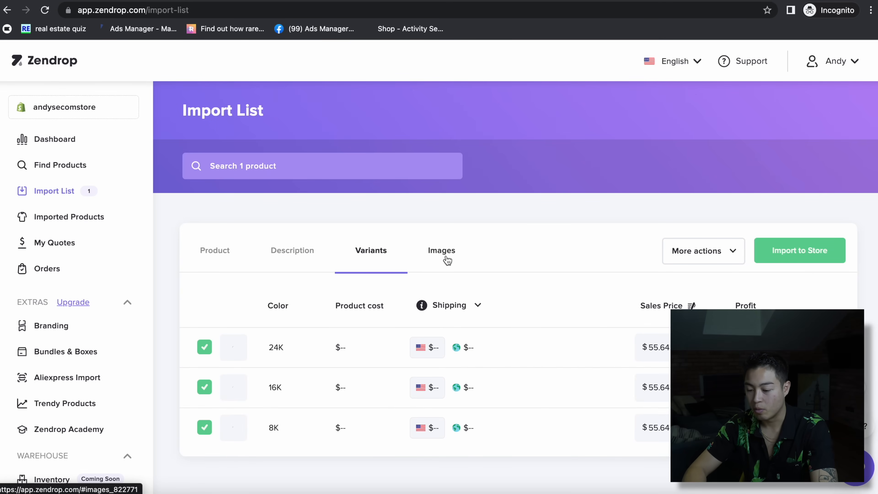
mouse_move(418, 342)
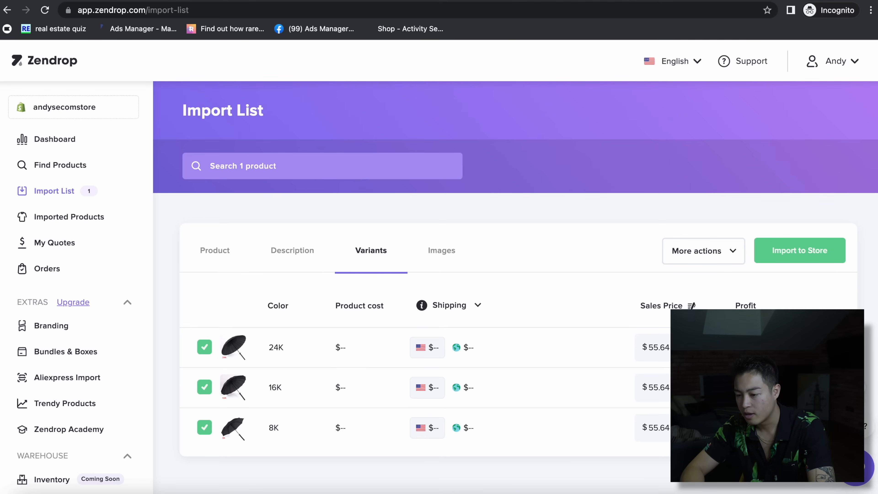
click(237, 361)
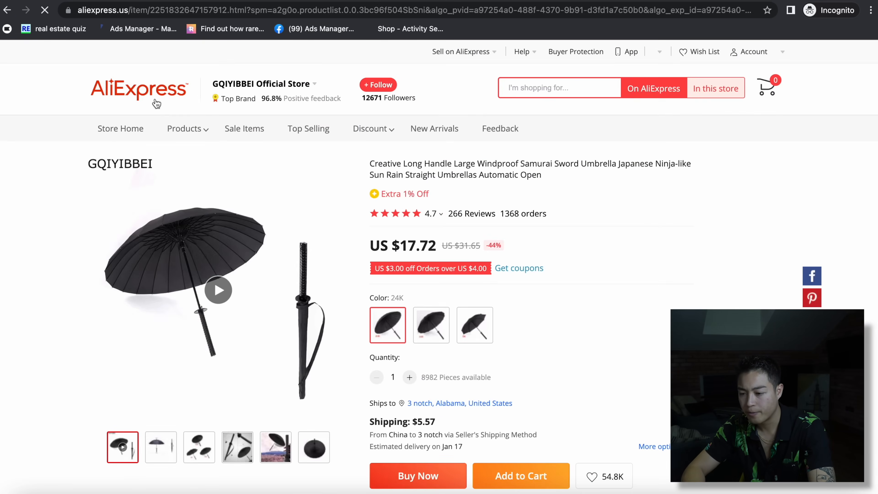
click(714, 480)
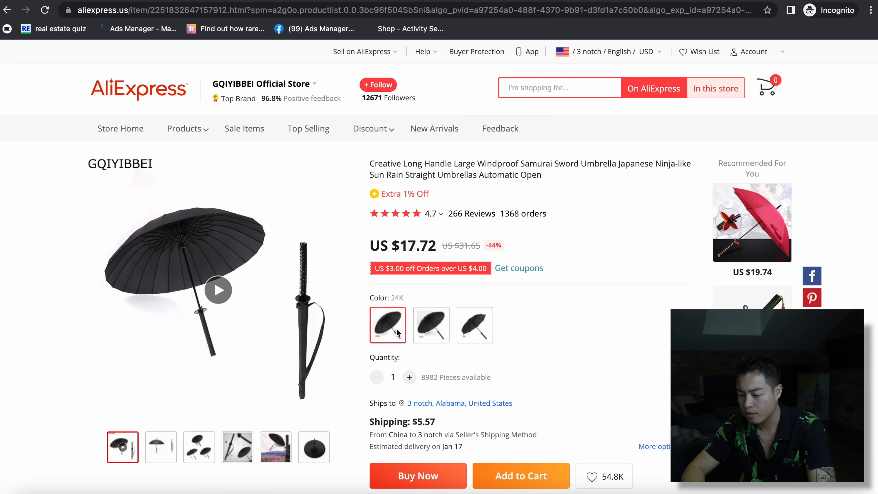
- Preview the 16K, 8K and 24K colours, then uncheck the 16K variant in Zendrop
click(425, 331)
click(474, 325)
click(387, 325)
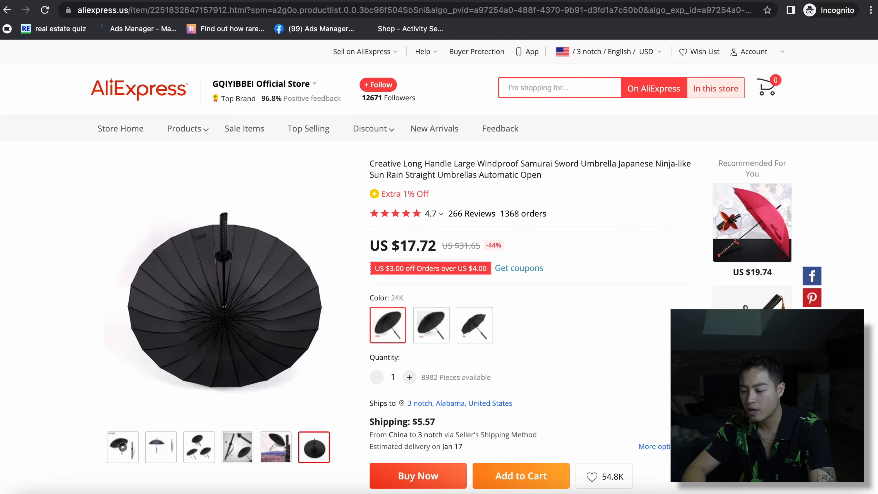
click(374, 1)
click(204, 386)
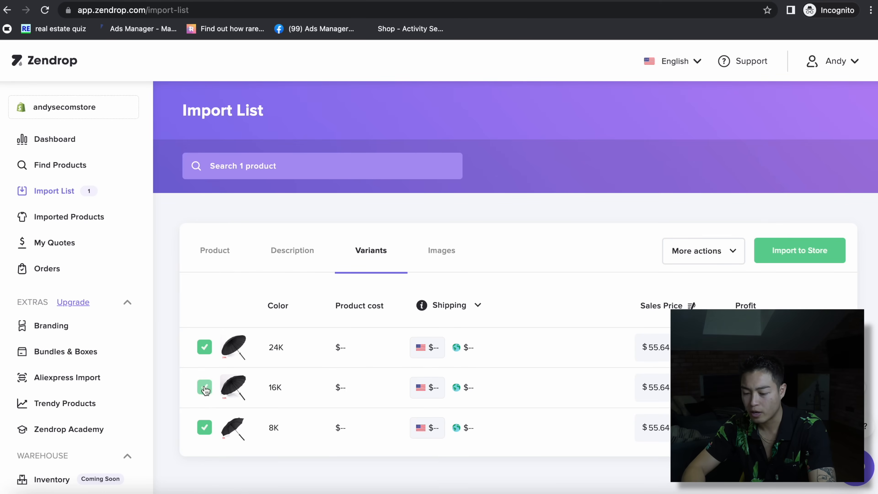
- Uncheck the 8K variant and set the 24K sales price to 49 after checking AliExpress
click(203, 428)
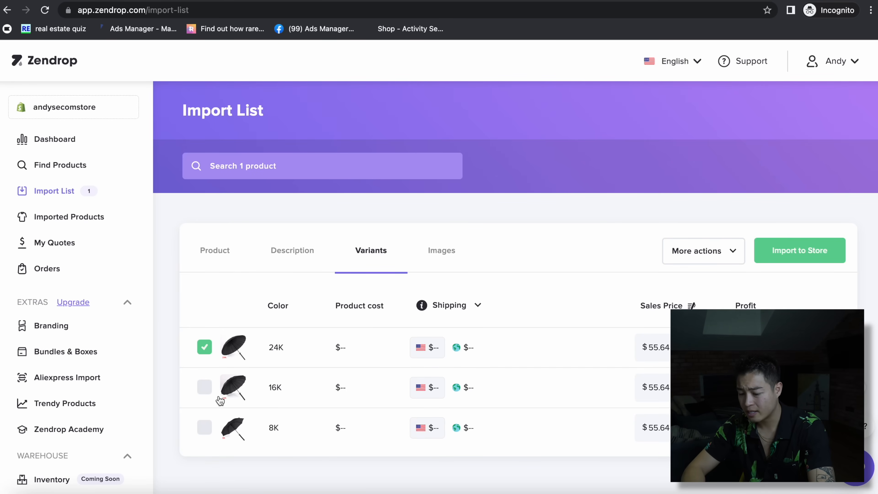
double_click(656, 348)
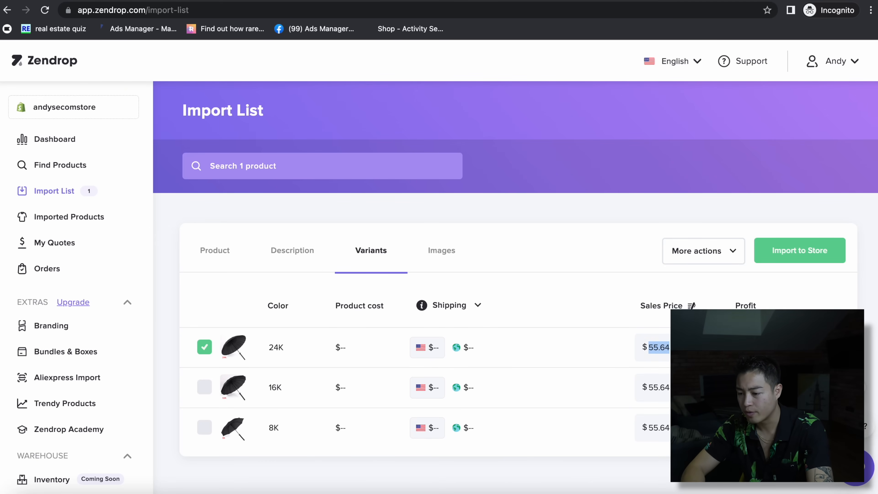
click(414, 0)
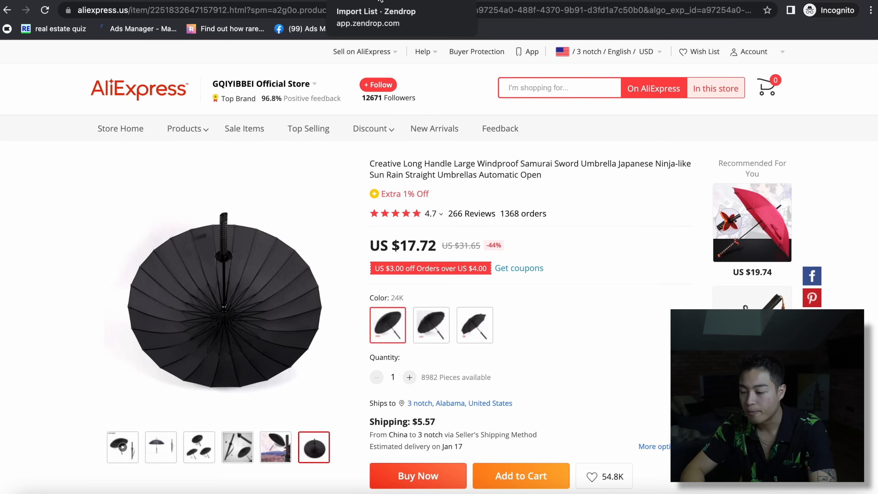
click(392, 1)
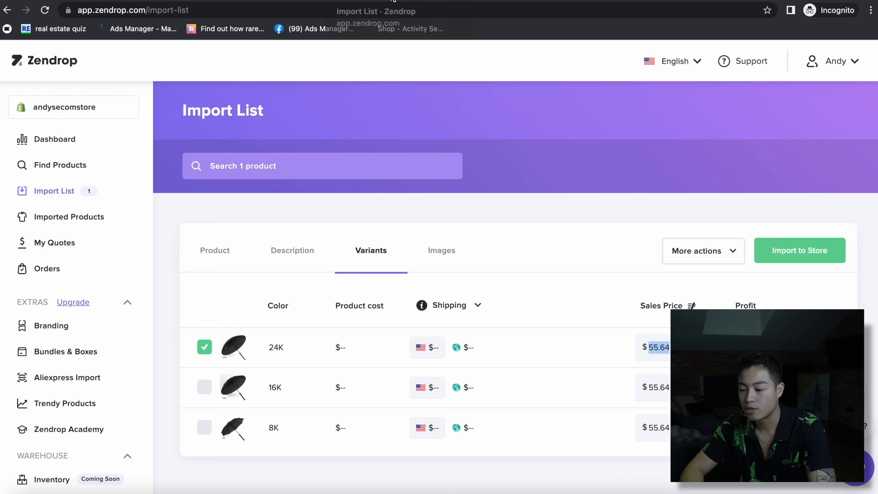
text(49)
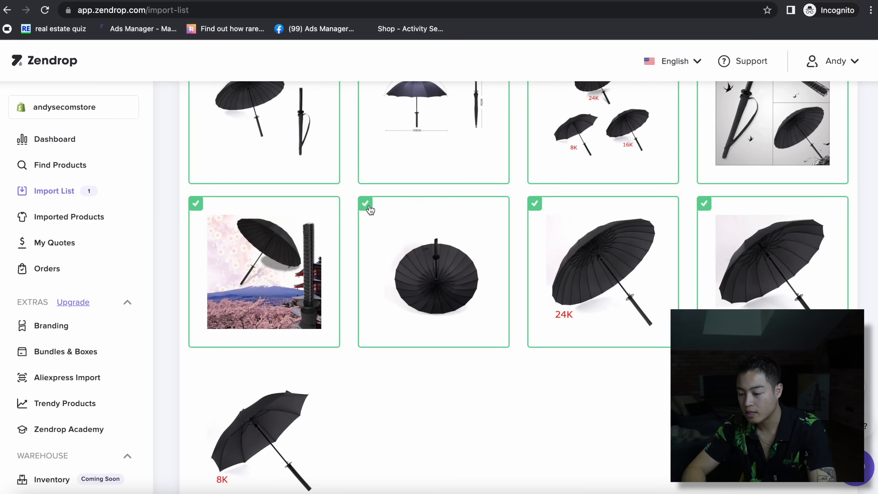
- Deselect two unwanted umbrella photos in the Images tab
click(367, 205)
click(532, 202)
click(704, 204)
scroll(704, 204, up, 3)
- Drop the three-umbrella comparison image and confirm Import to Store, hiding the notice in future
click(553, 157)
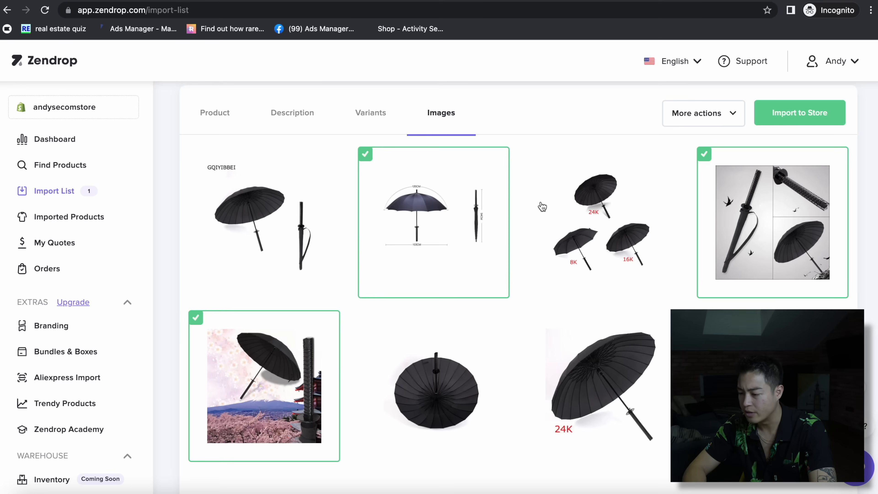
scroll(541, 204, down, 4)
scroll(606, 206, up, 8)
click(820, 253)
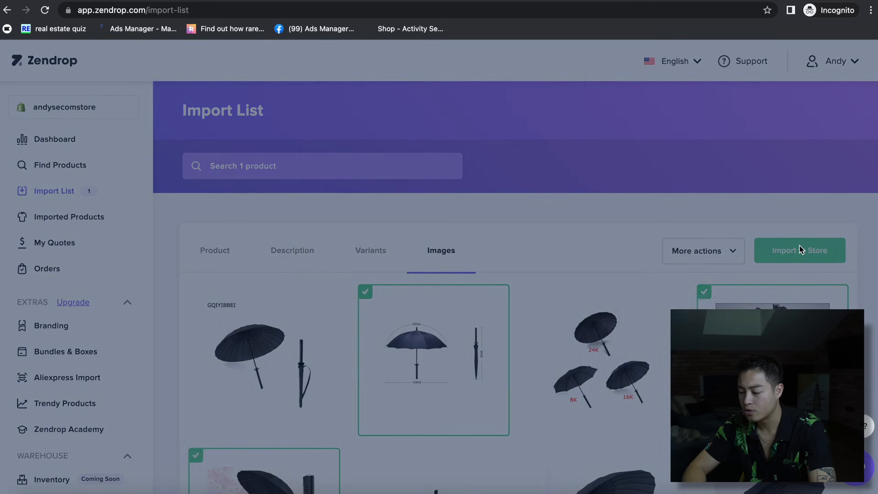
click(349, 388)
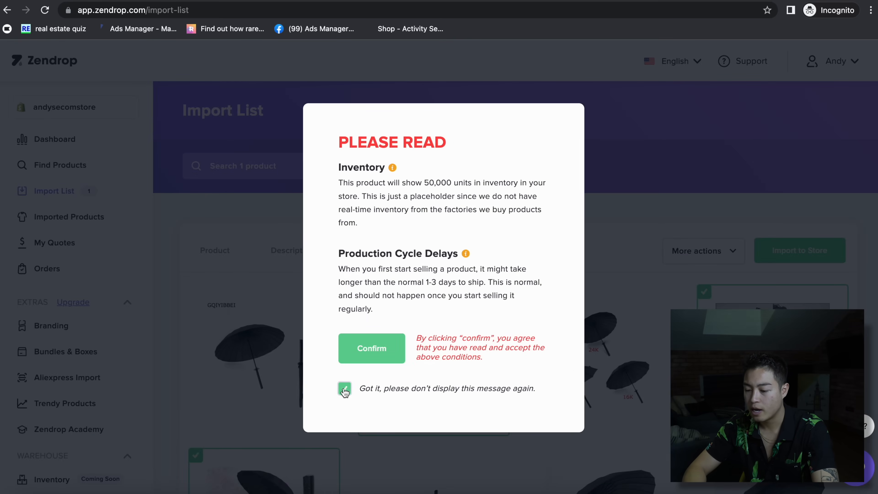
click(378, 356)
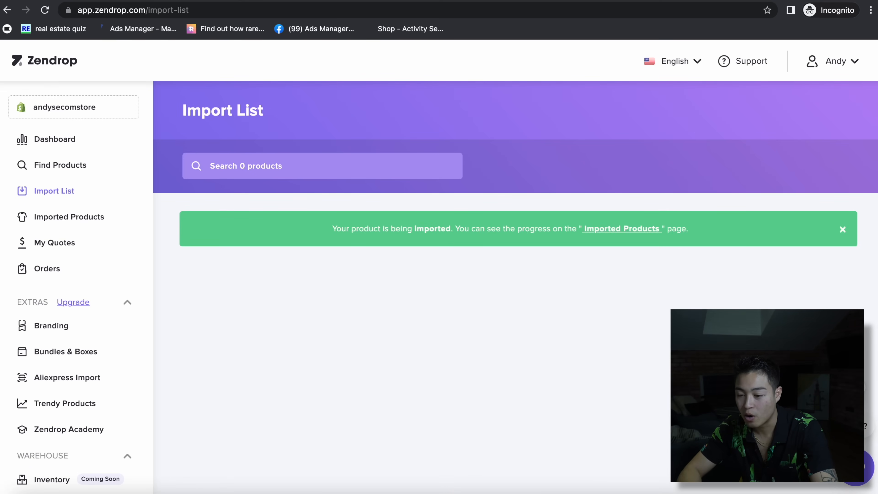
- Find the Samurai Umbrella under Imported Products and open it with View on Shopify
click(69, 216)
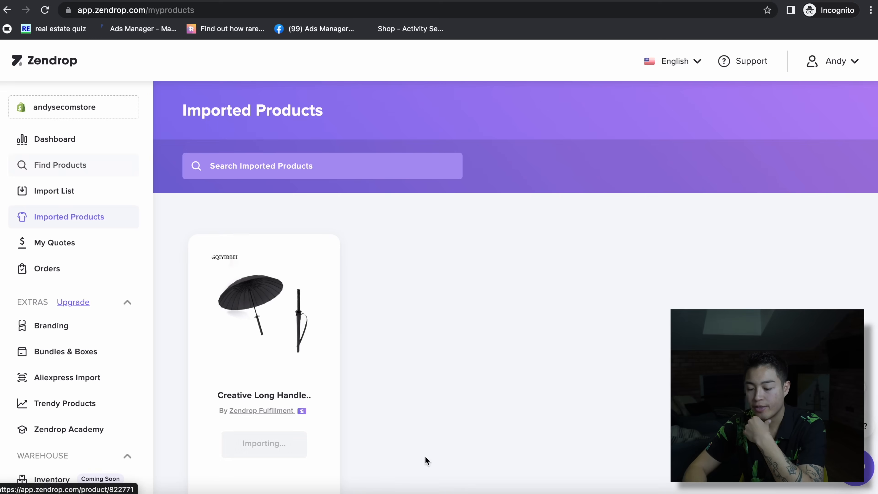
scroll(306, 340, down, 2)
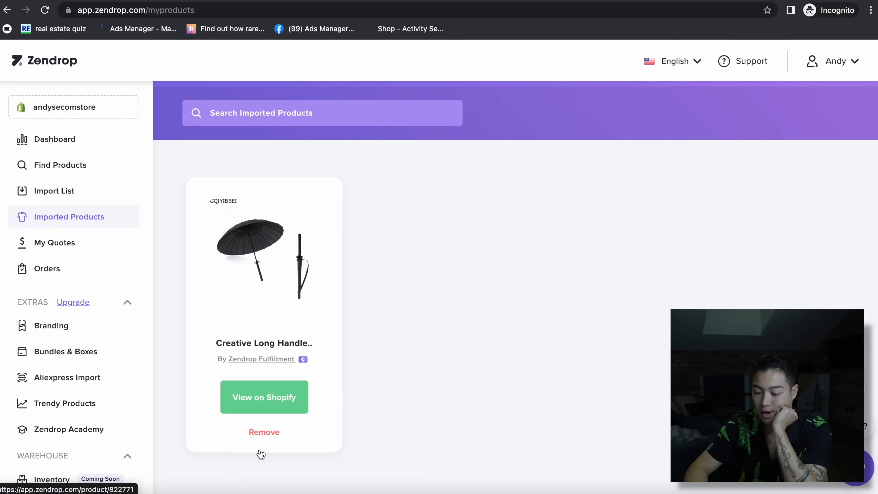
click(271, 410)
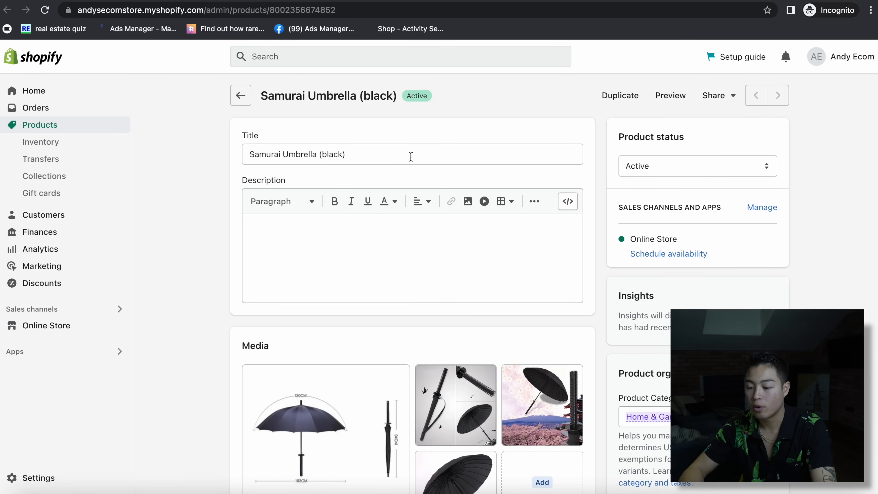
- Review the umbrella's media and variants, then go back to Products and the AliExpress listing
scroll(428, 222, down, 7)
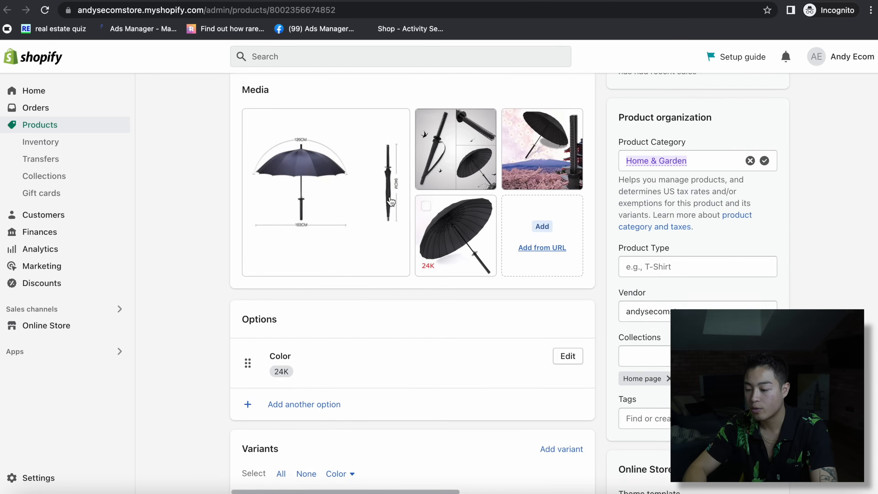
scroll(429, 223, down, 5)
scroll(516, 358, right, 3)
scroll(516, 359, left, 3)
scroll(515, 359, right, 3)
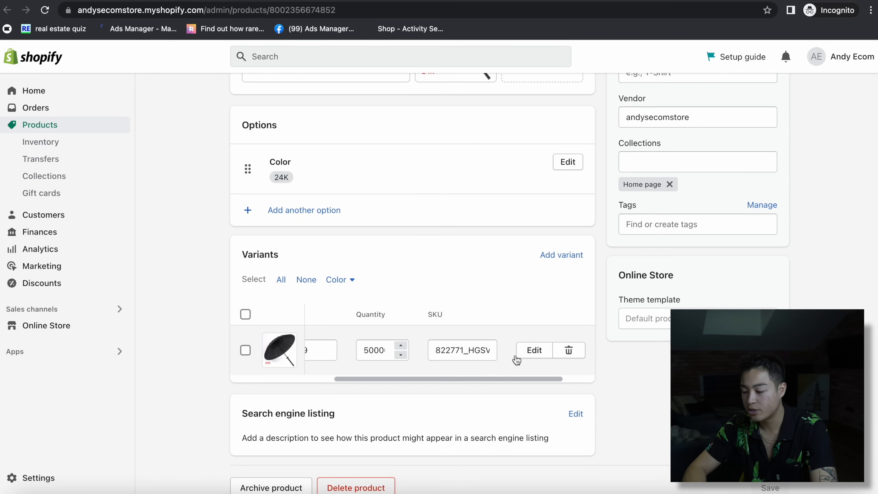
scroll(456, 341, up, 12)
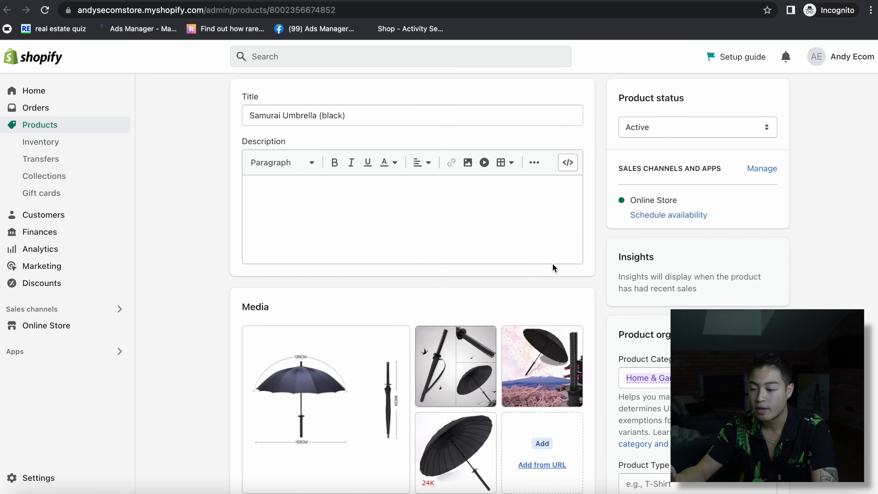
scroll(569, 278, up, 2)
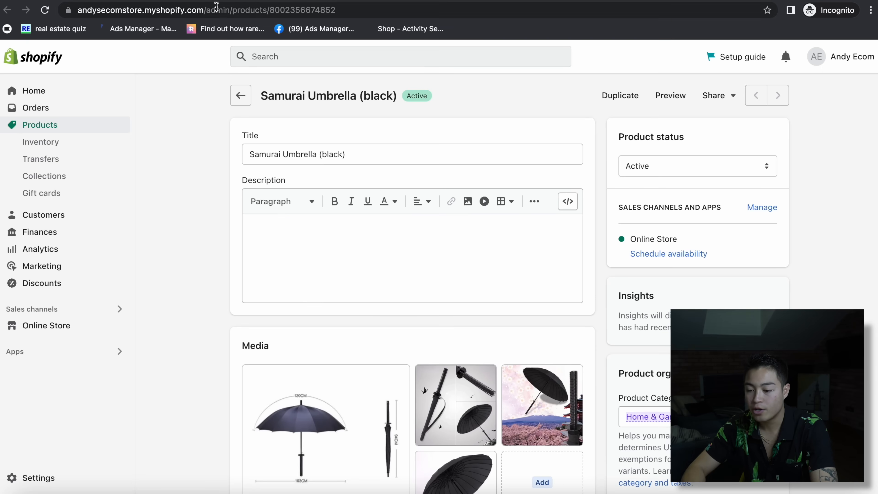
click(240, 97)
click(653, 0)
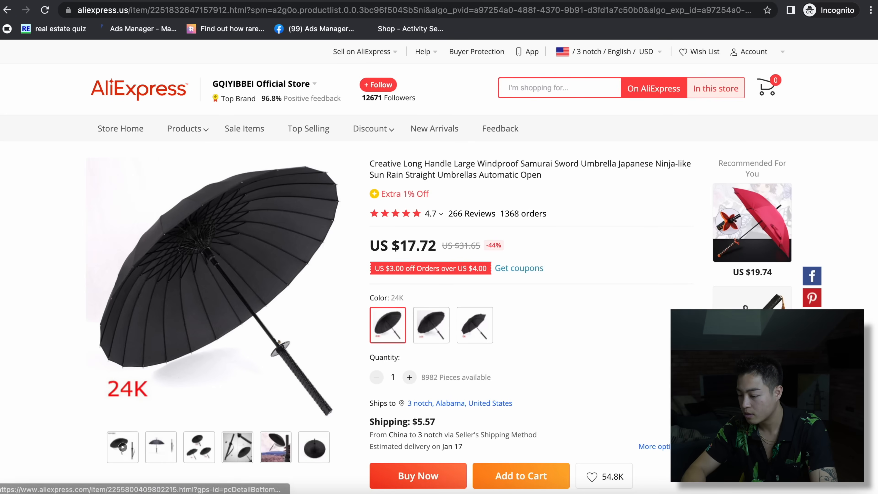
- Scroll the AliExpress listing to its description and back, then return to Shopify Products
scroll(659, 257, down, 5)
scroll(439, 266, down, 11)
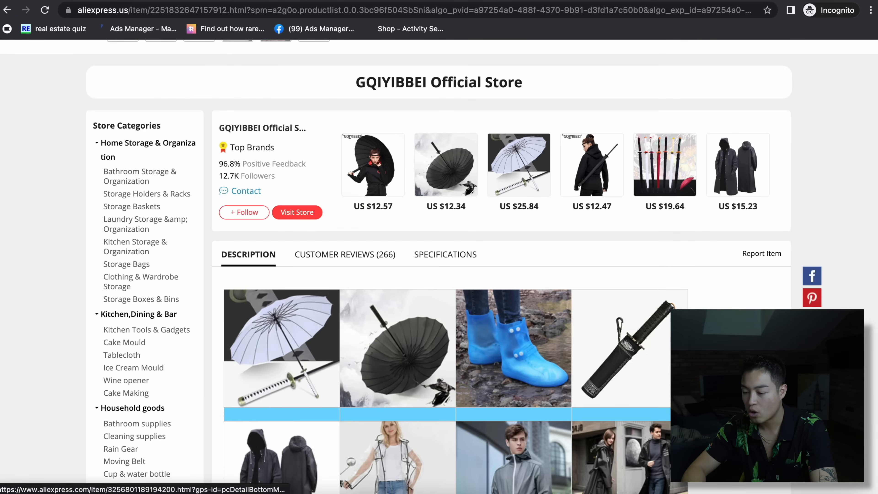
scroll(439, 266, up, 6)
scroll(751, 228, up, 11)
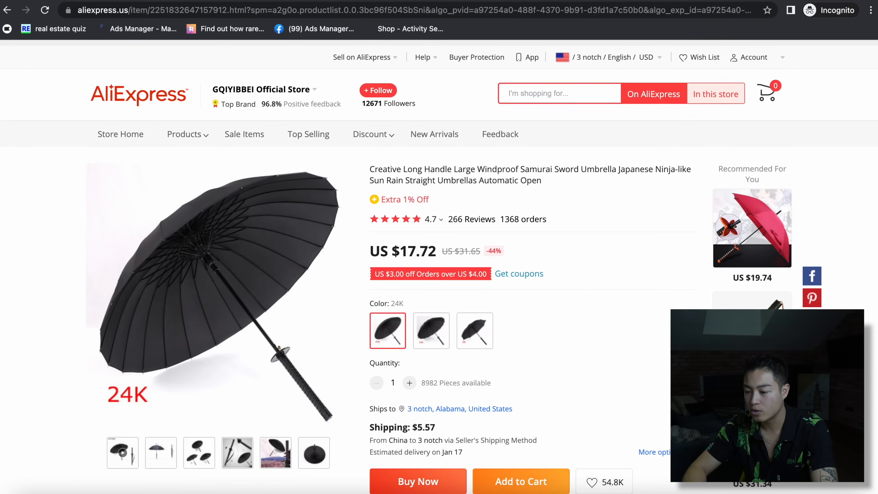
click(520, 0)
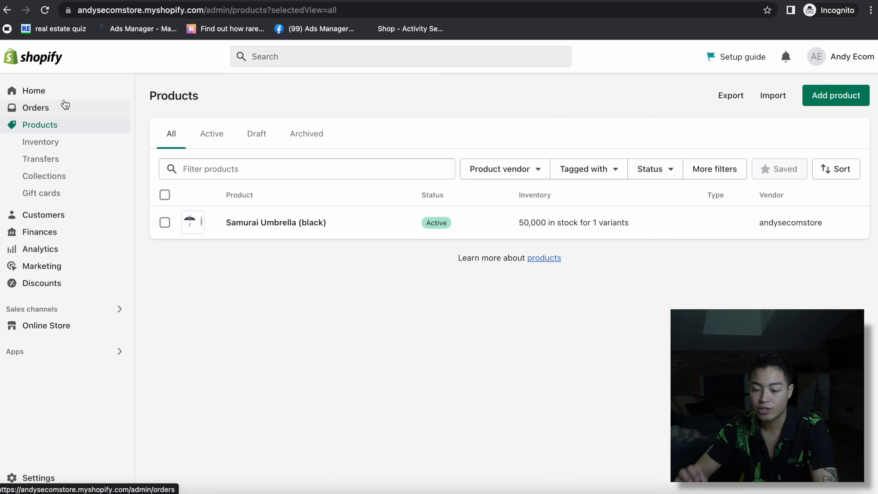
- Add the free Refresh theme from the popular free themes under Online Store > Themes
click(47, 91)
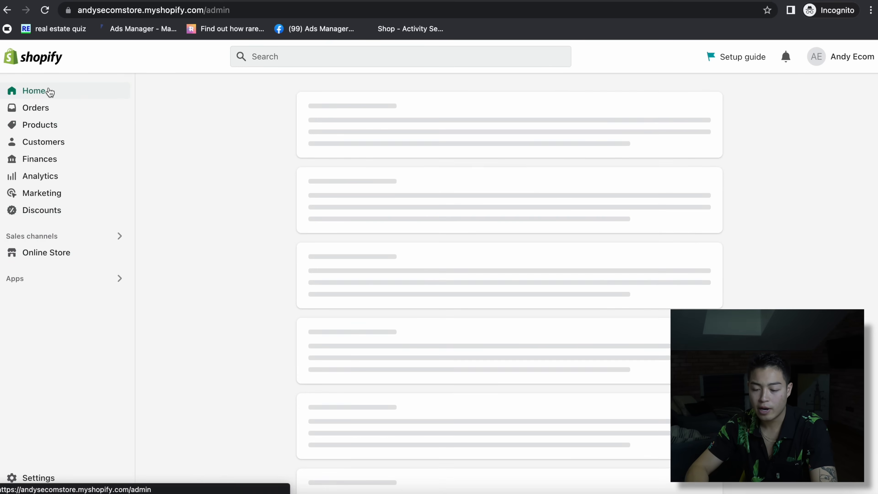
click(76, 257)
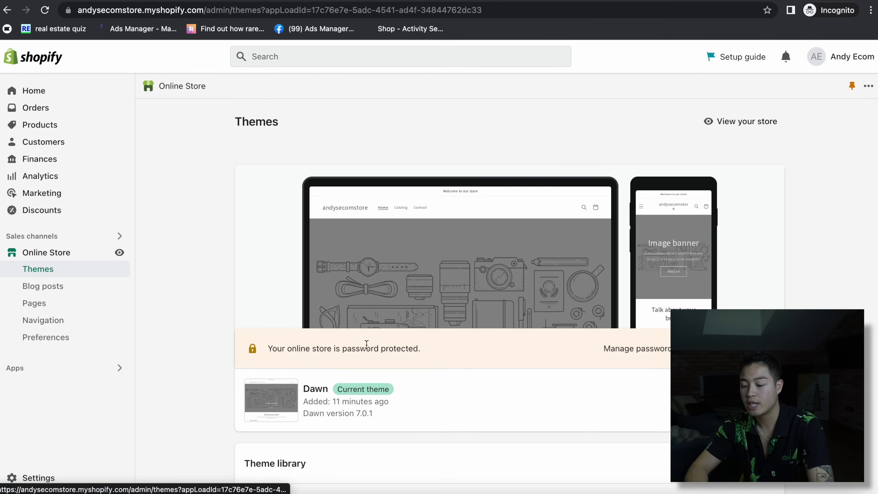
scroll(343, 271, down, 4)
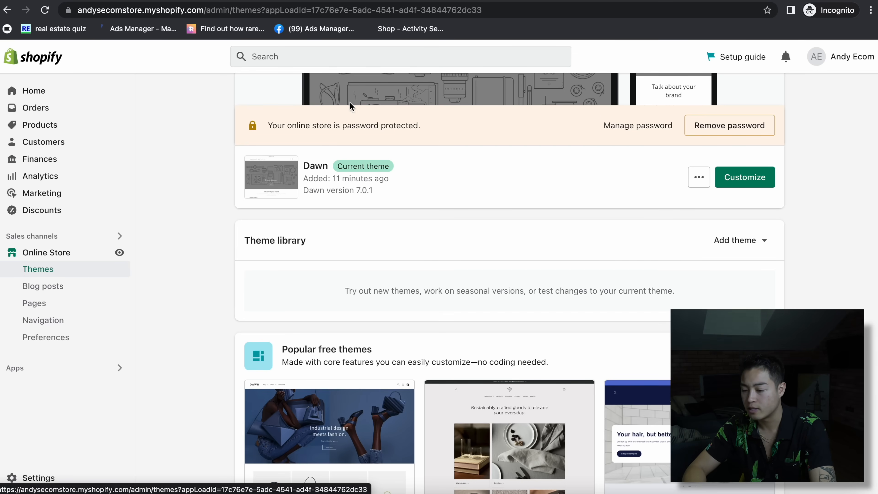
scroll(478, 260, down, 8)
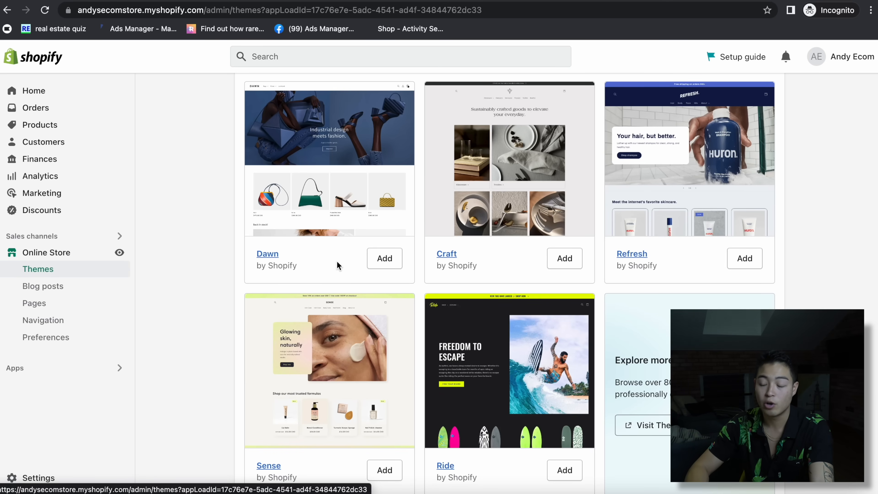
click(743, 265)
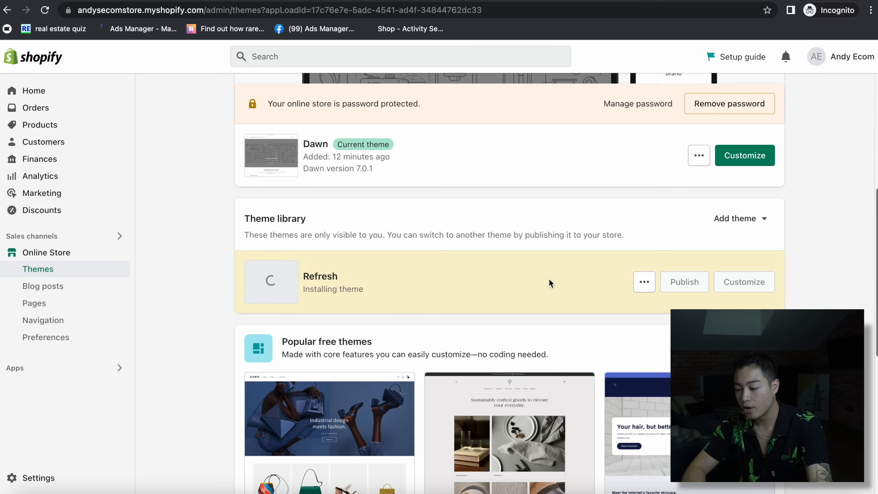
- Open the newly added Refresh 2.0.1 theme in the customizer
scroll(593, 292, down, 2)
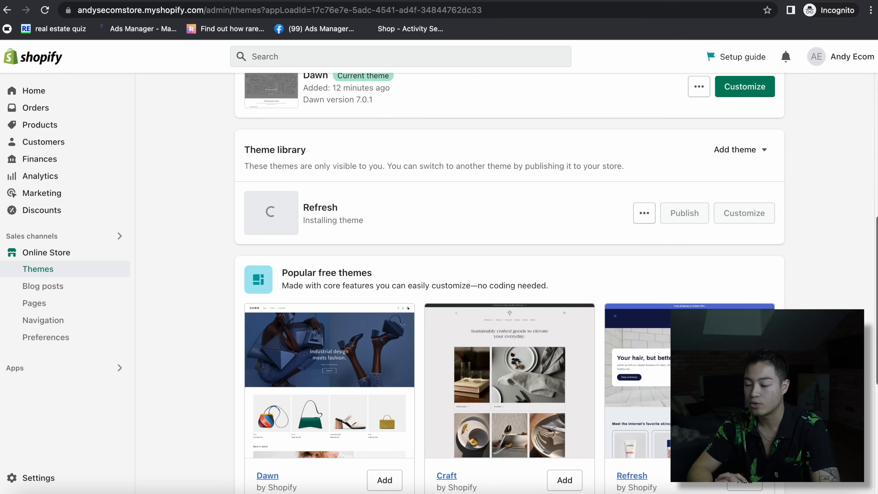
scroll(468, 251, up, 3)
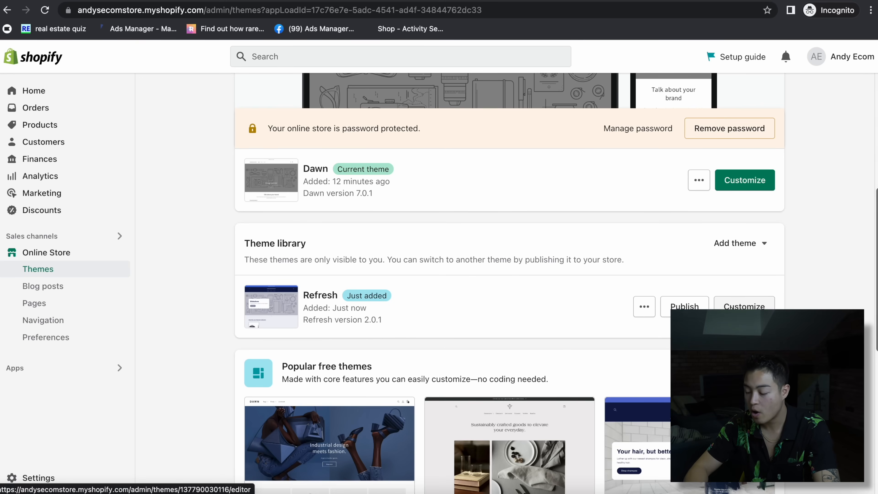
click(732, 307)
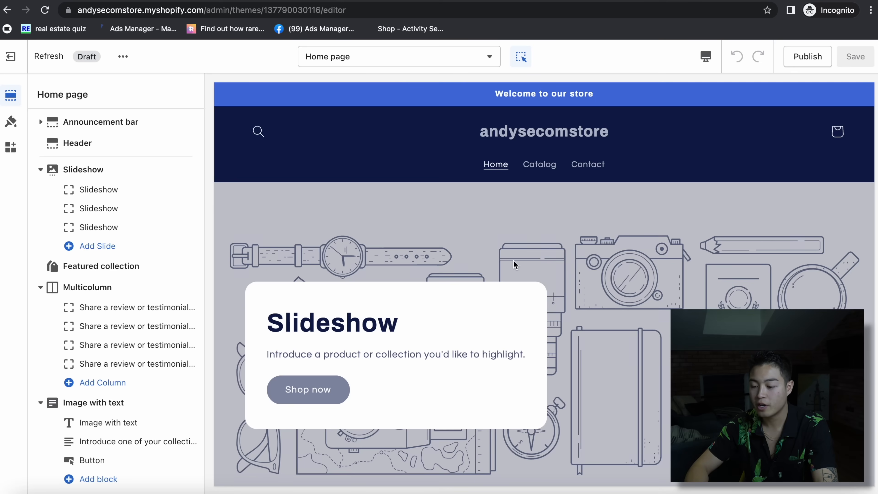
- Switch the Refresh home page editor preview to the Mobile layout
scroll(524, 347, down, 14)
scroll(524, 347, up, 12)
scroll(524, 349, down, 20)
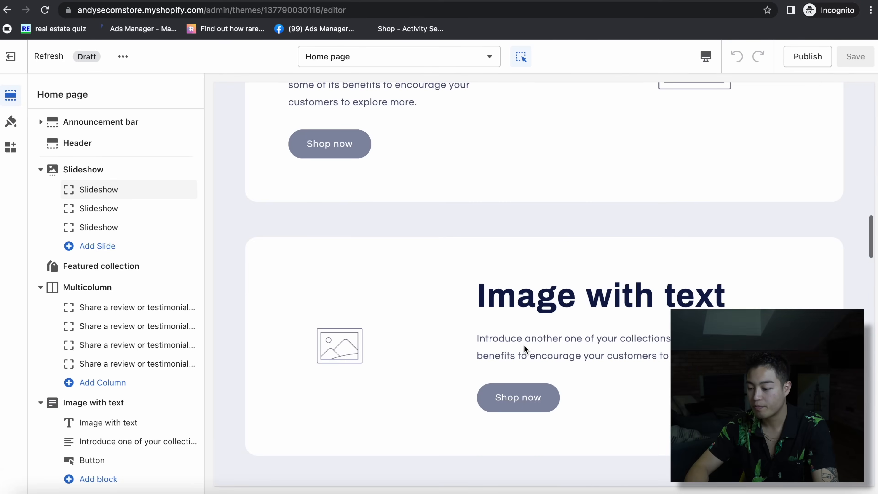
scroll(523, 346, down, 20)
scroll(524, 346, up, 20)
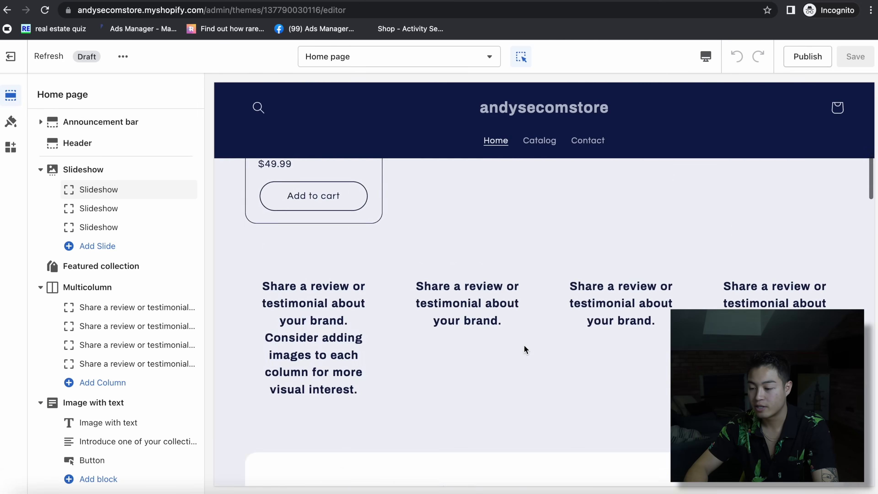
scroll(523, 345, up, 15)
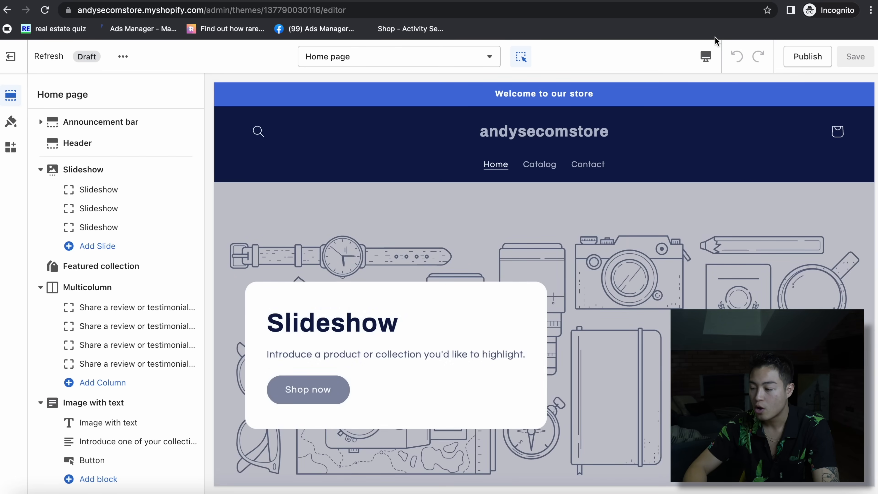
click(706, 56)
click(724, 87)
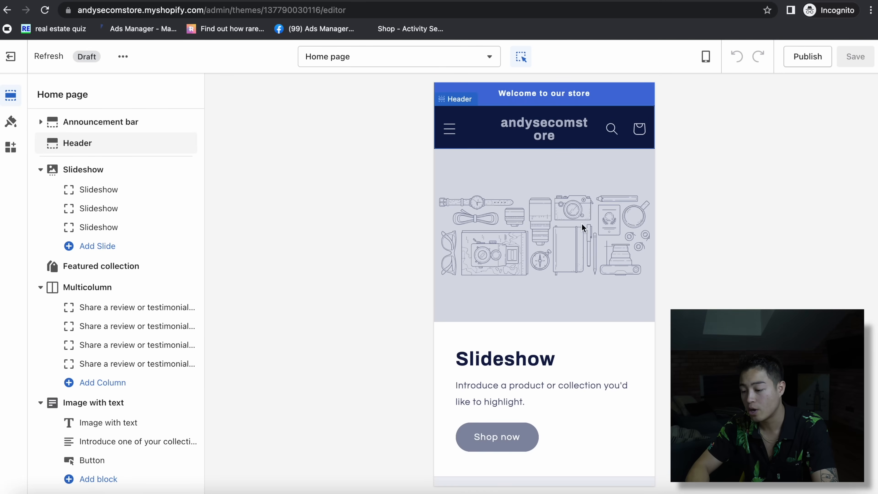
- Scroll through the mobile home page preview, then open a new blank browser tab
scroll(589, 209, down, 6)
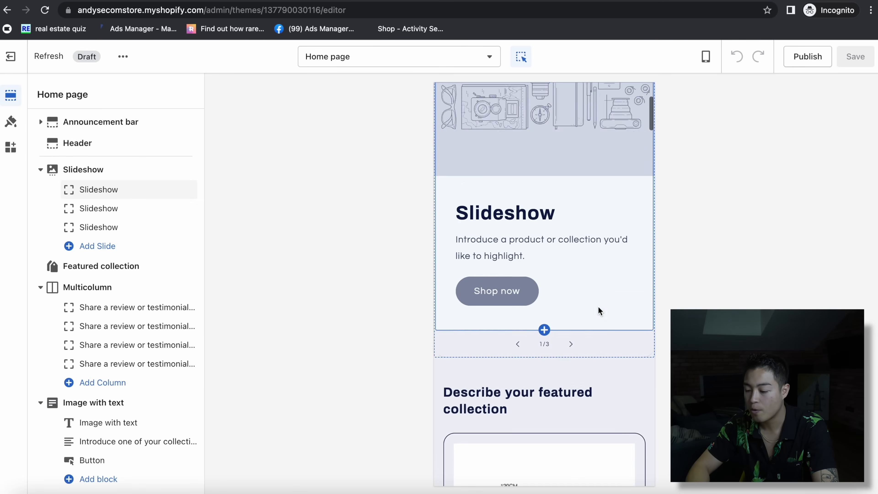
scroll(589, 209, down, 20)
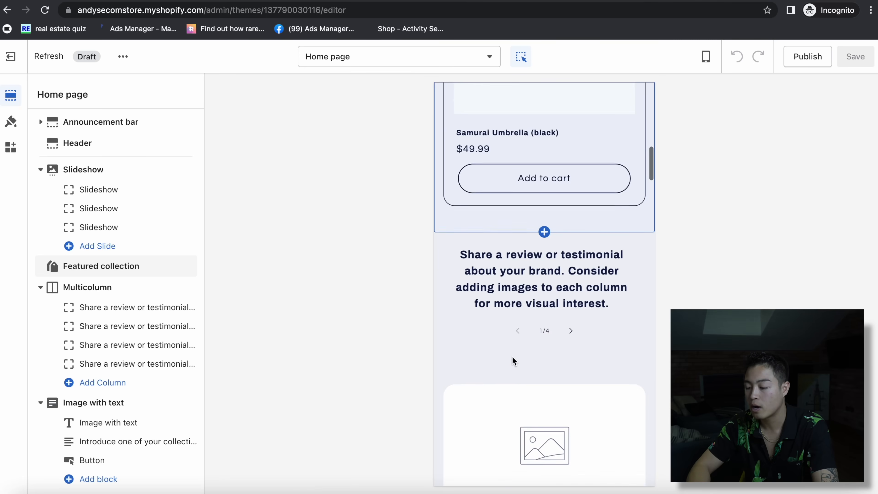
scroll(523, 384, down, 8)
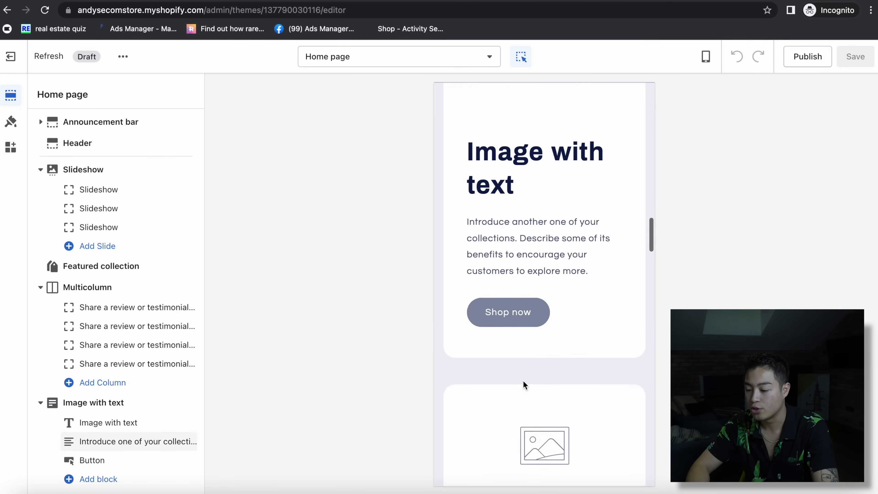
scroll(523, 384, down, 20)
scroll(524, 384, up, 12)
scroll(523, 384, down, 8)
scroll(467, 181, up, 3)
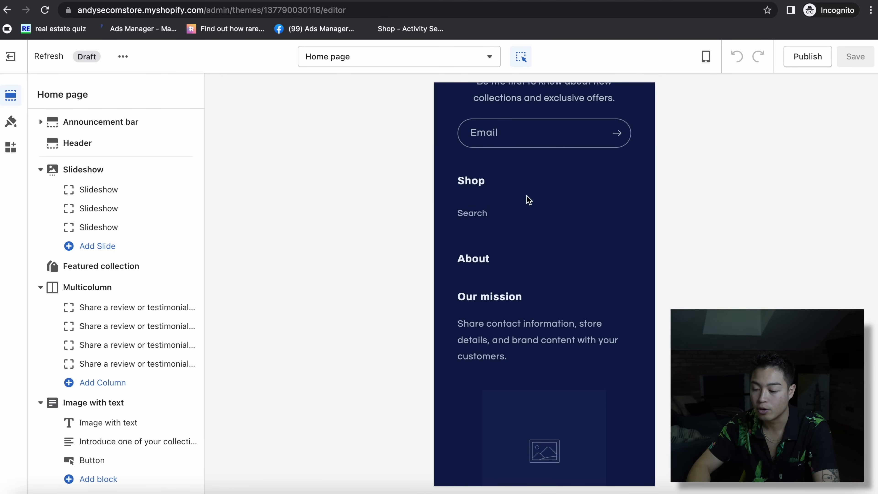
scroll(470, 338, down, 5)
scroll(437, 292, up, 15)
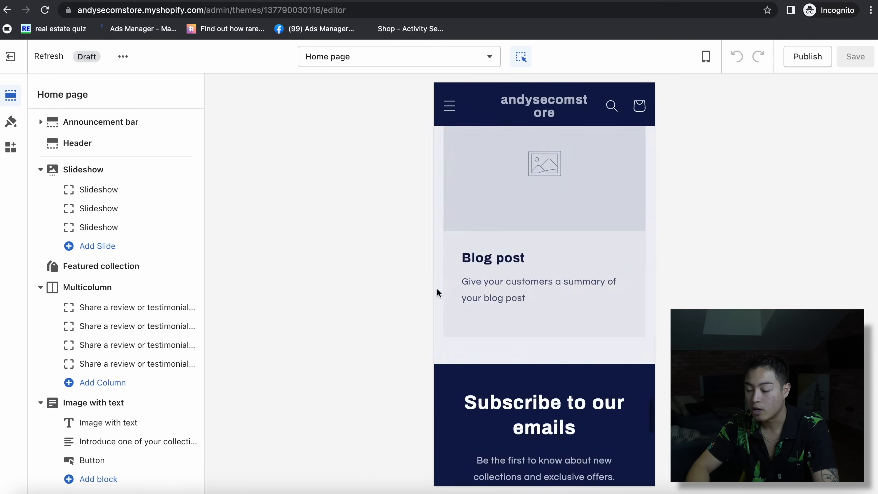
scroll(573, 248, up, 15)
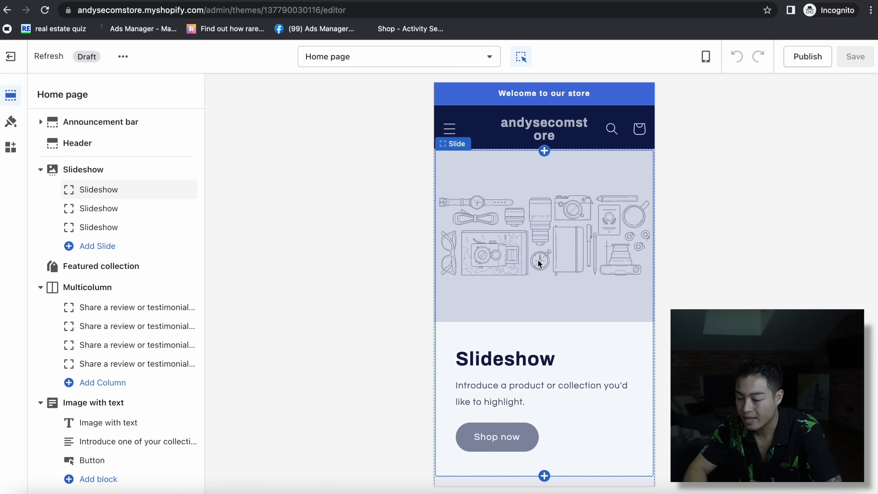
scroll(521, 344, down, 10)
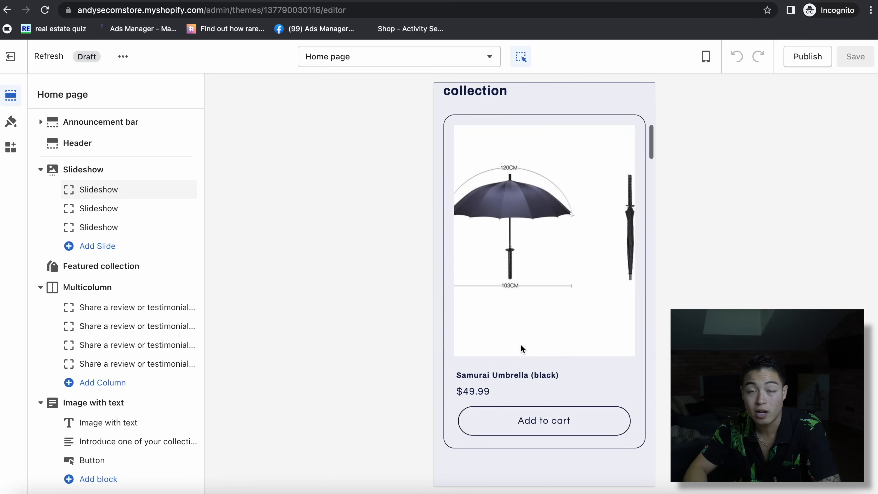
scroll(520, 343, up, 10)
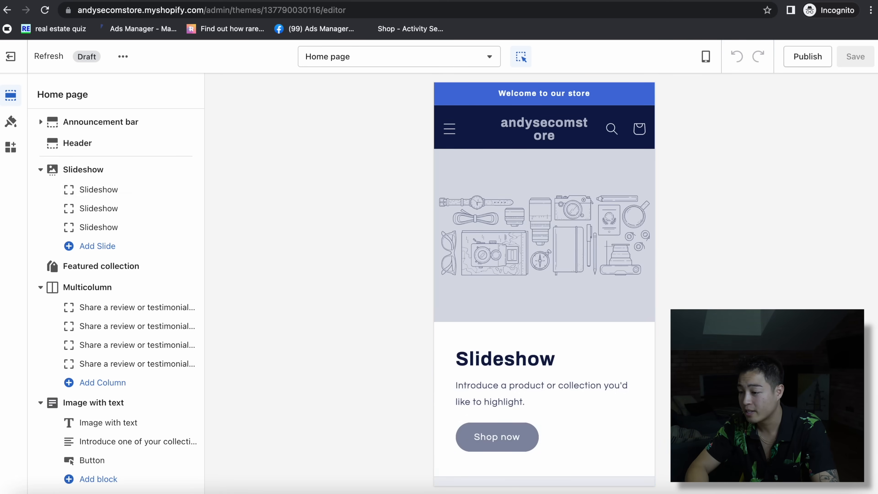
key(ctrl+t)
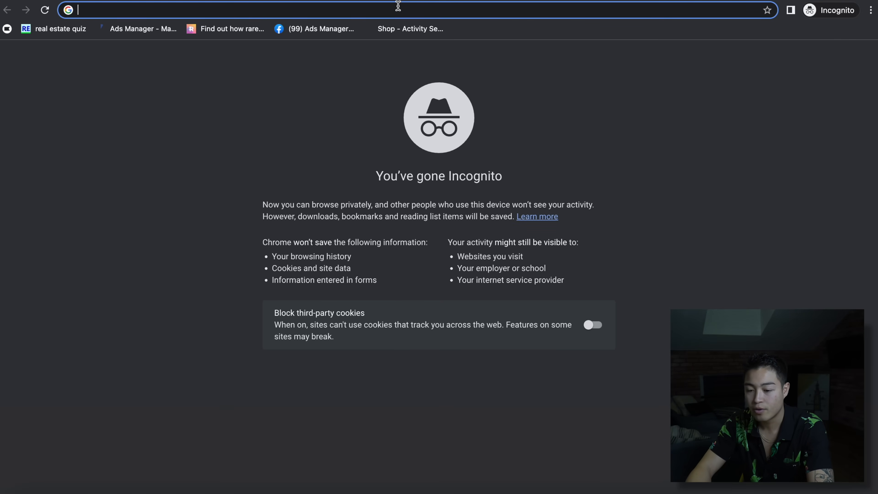
- Search the web for samurai umbrellas
text(a)
key(BackSpace)
key(BackSpace)
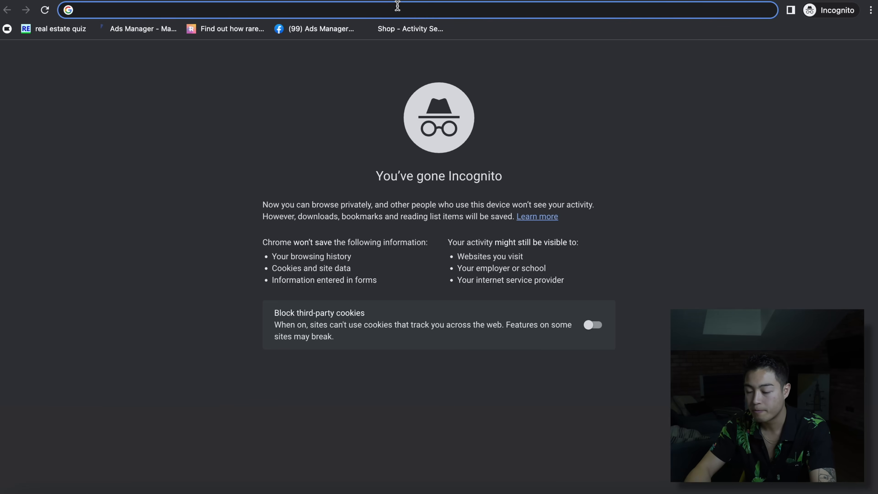
text(samurai)
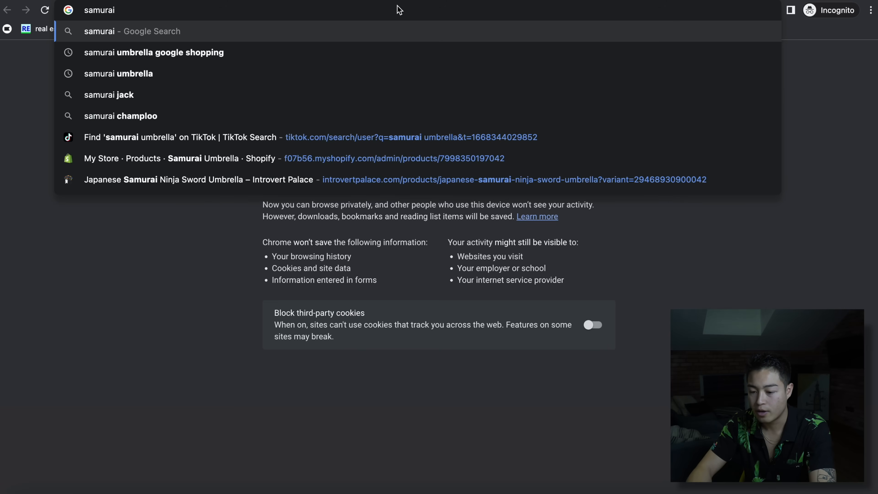
text( swr)
key(BackSpace)
key(BackSpace)
key(BackSpace)
key(BackSpace)
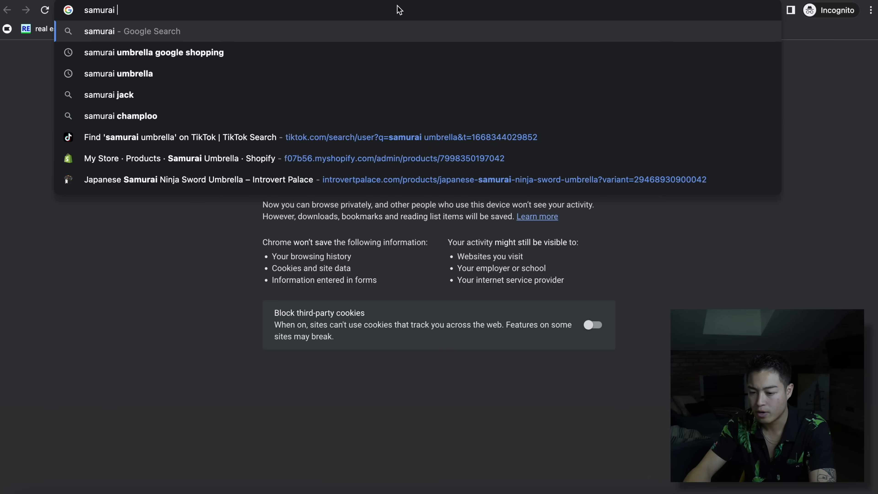
text(umrella)
key(Return)
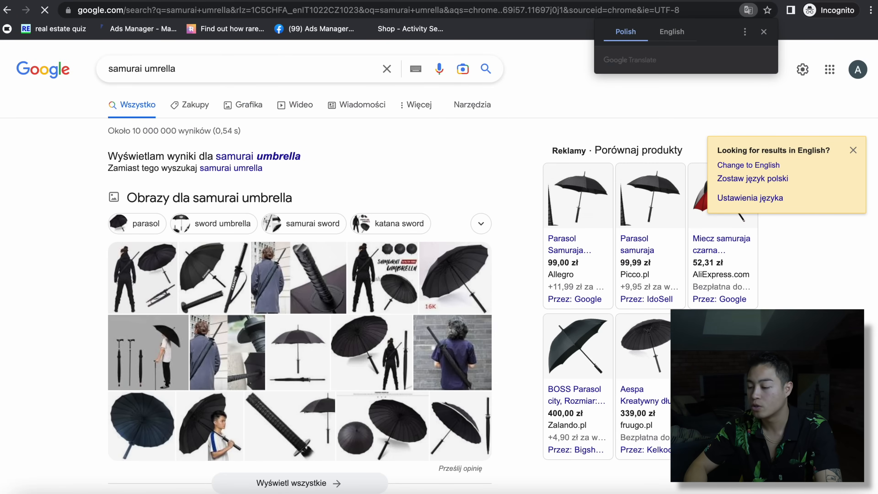
- Try to get the results in English, dismissing the translation popups and tip, and scroll the results
click(663, 30)
click(764, 33)
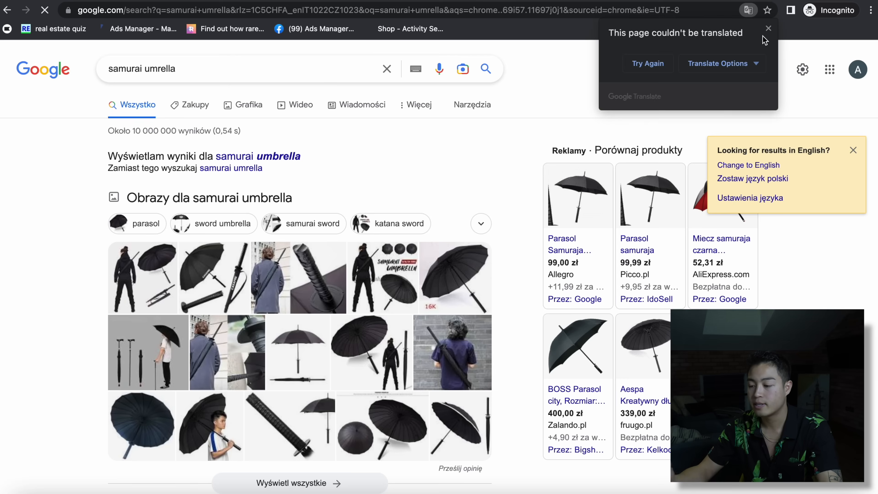
click(648, 63)
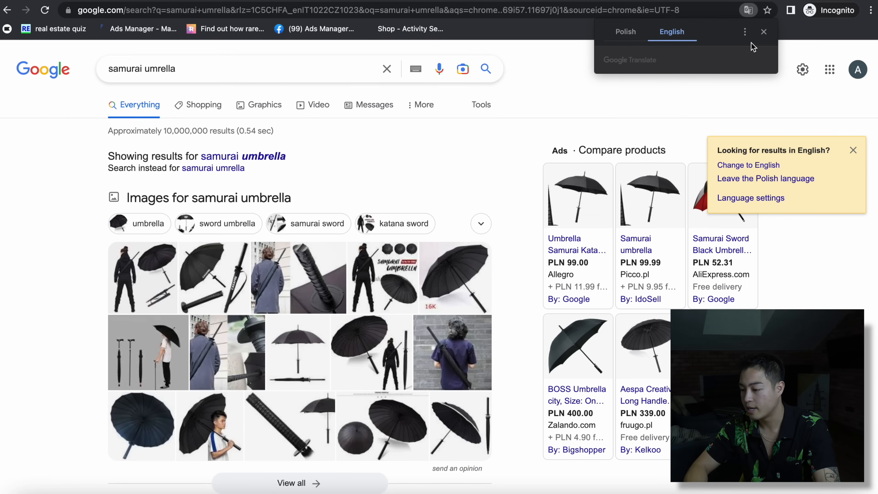
click(763, 32)
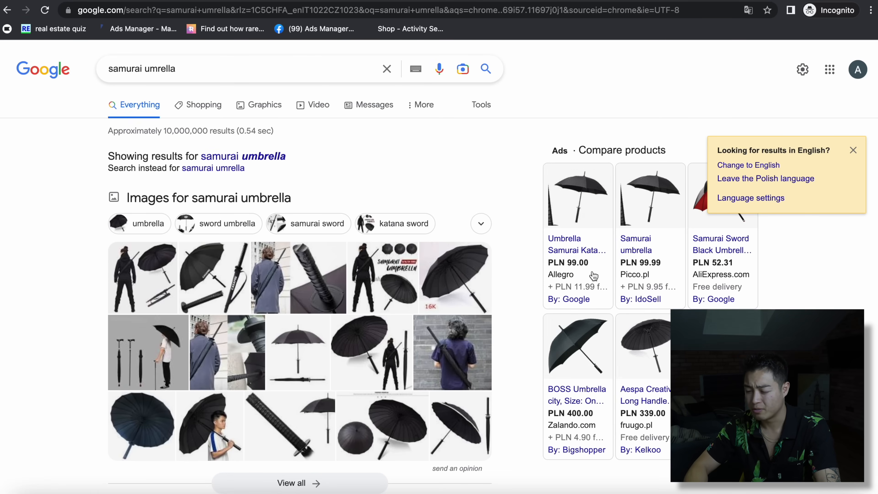
click(853, 151)
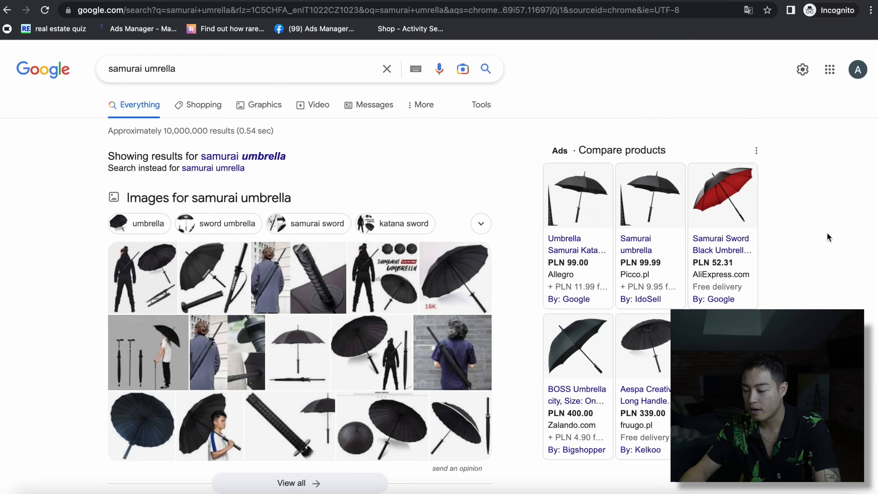
scroll(336, 111, down, 8)
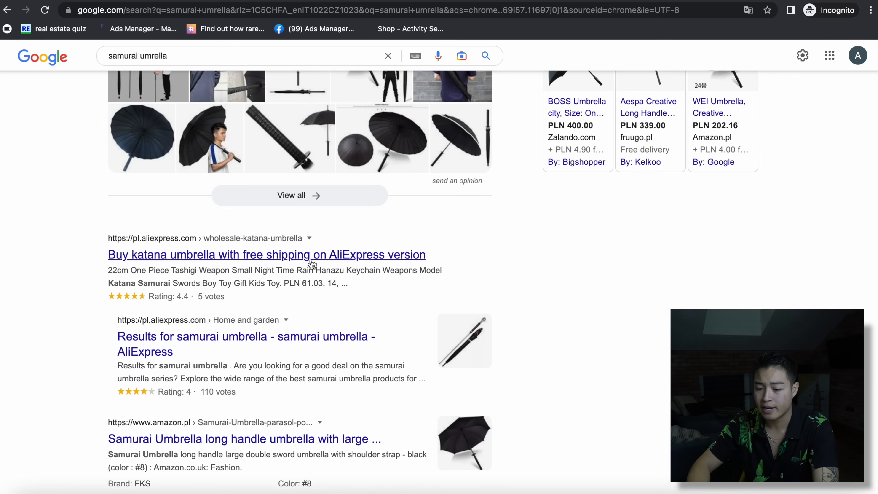
scroll(454, 392, down, 8)
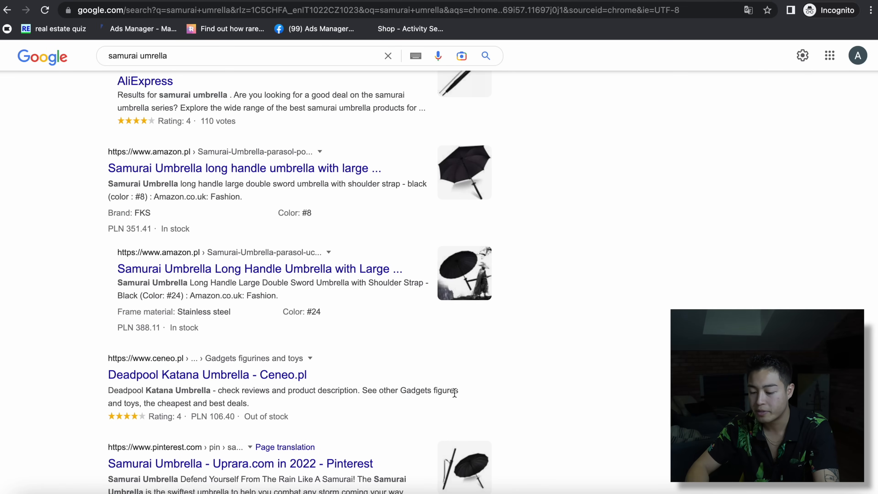
scroll(542, 455, down, 11)
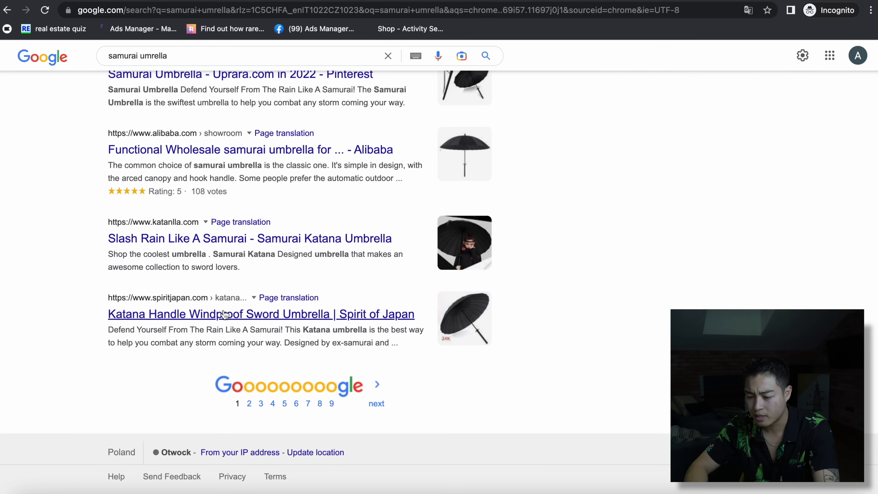
- Open the Spirit of Japan Katana windproof sword umbrella page ($32.99) and review it
click(224, 314)
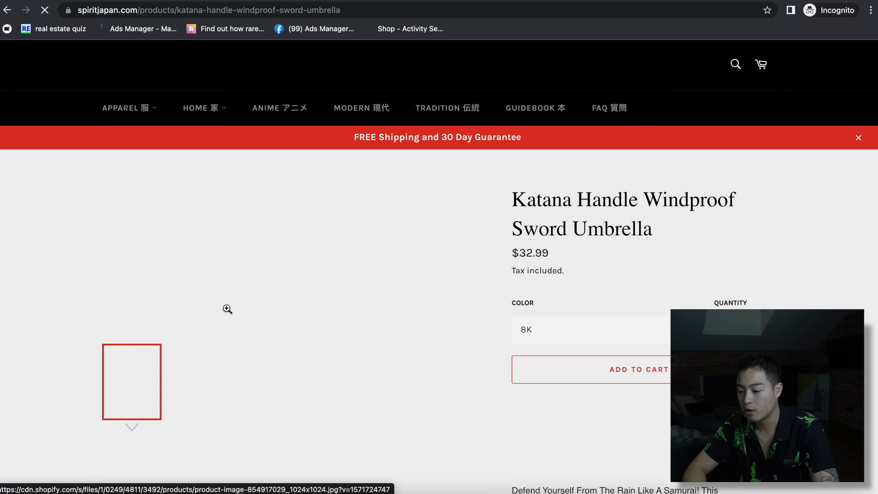
scroll(747, 305, down, 20)
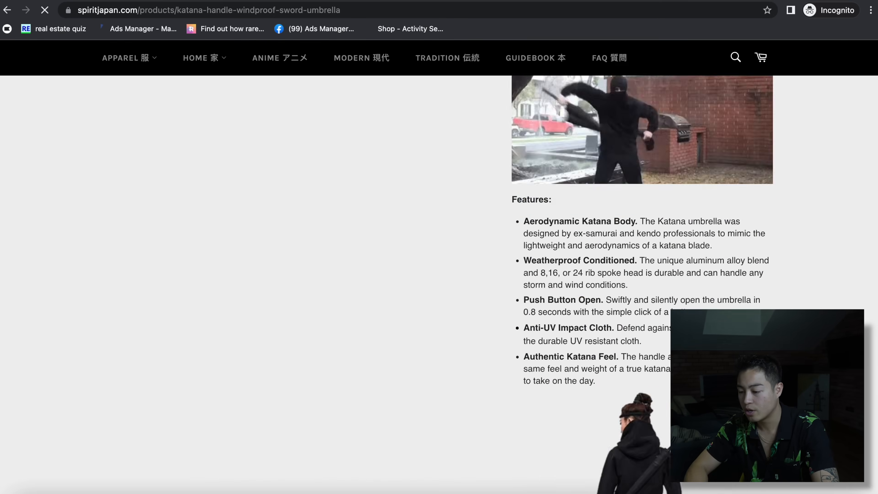
scroll(747, 306, up, 6)
scroll(438, 283, up, 15)
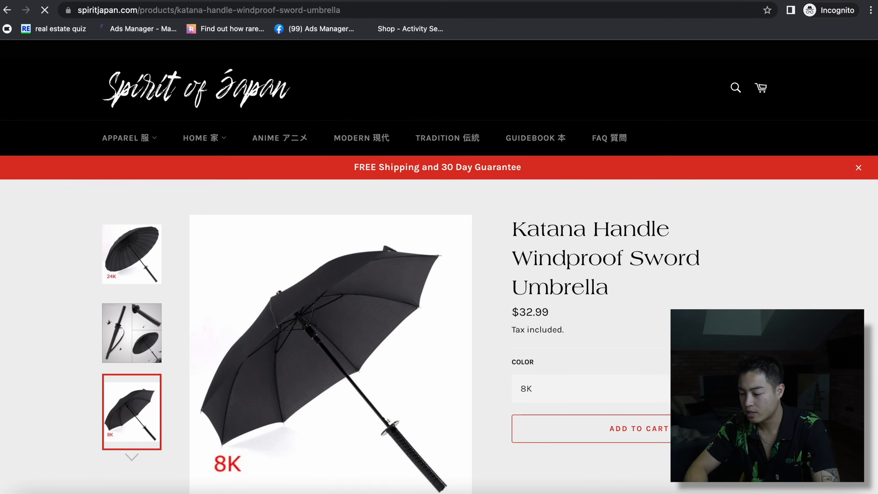
scroll(438, 283, down, 10)
scroll(618, 247, down, 6)
scroll(618, 247, up, 10)
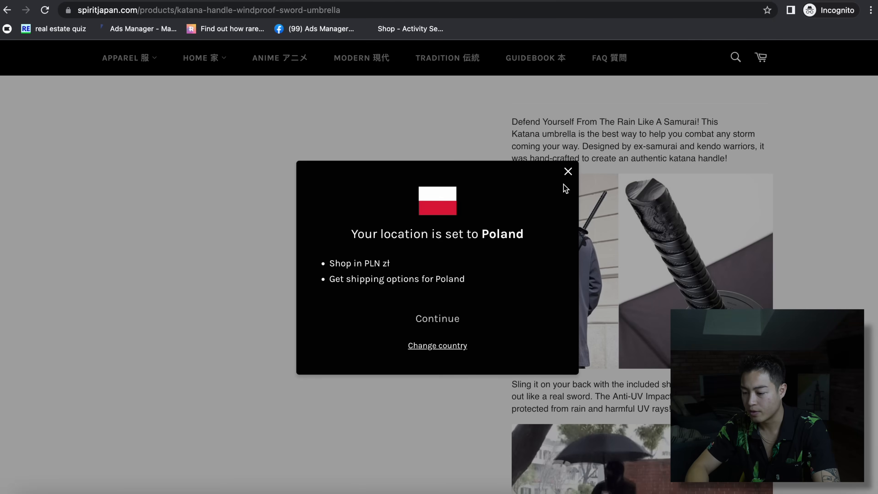
scroll(617, 247, down, 5)
- Dismiss the Poland location notice and the coupon offer, then open a new tab
click(568, 172)
scroll(566, 162, up, 10)
scroll(604, 346, down, 15)
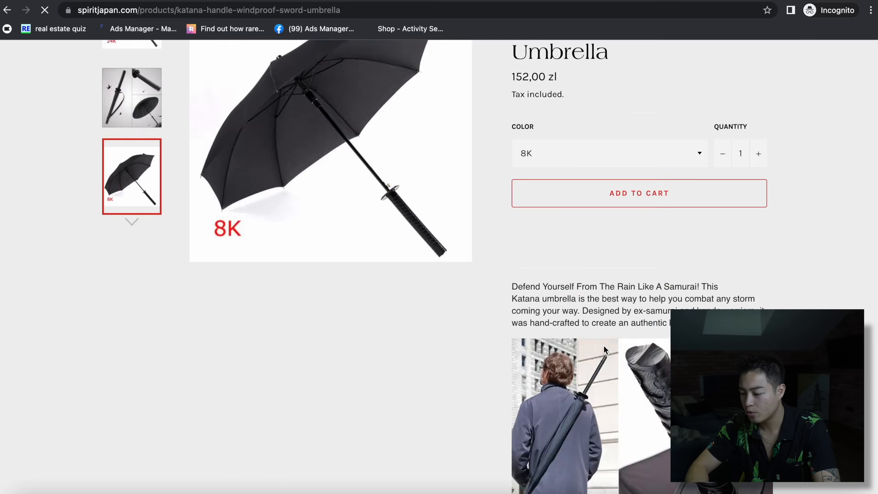
scroll(603, 345, up, 15)
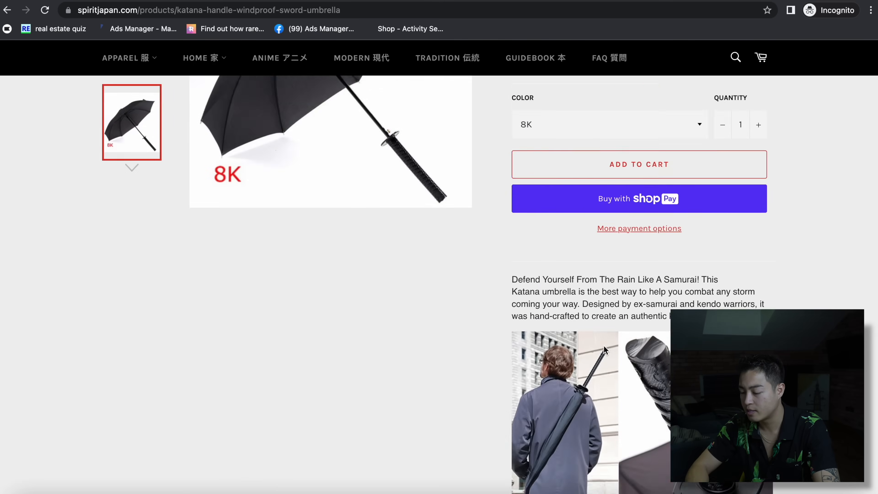
scroll(603, 345, down, 10)
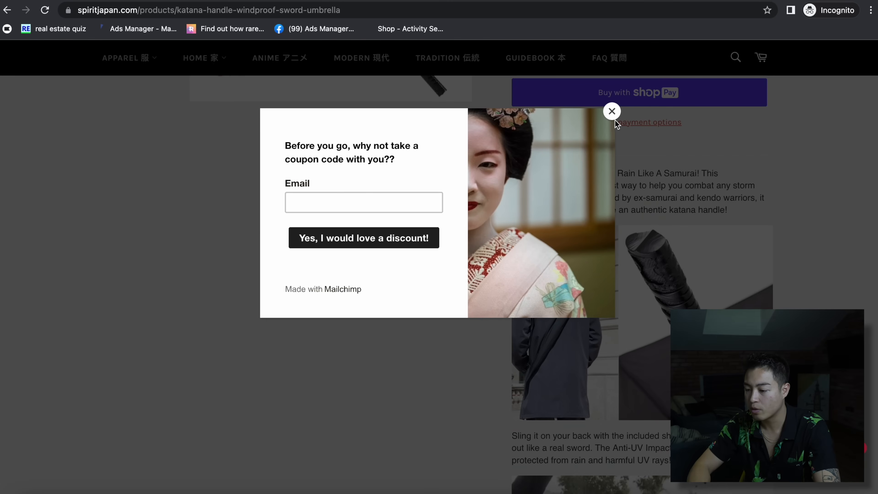
click(612, 111)
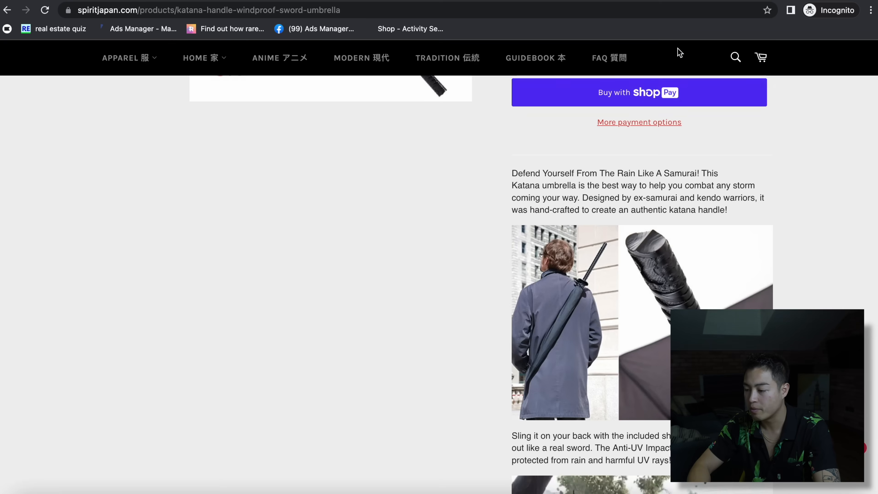
key(ctrl+t)
- Search Google for 'samurai umbrella' and show the image results
text(sam)
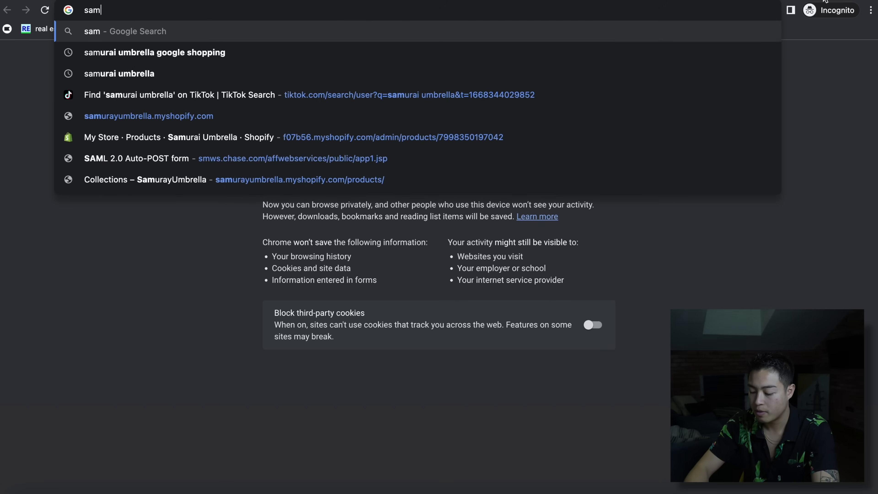
text(urai)
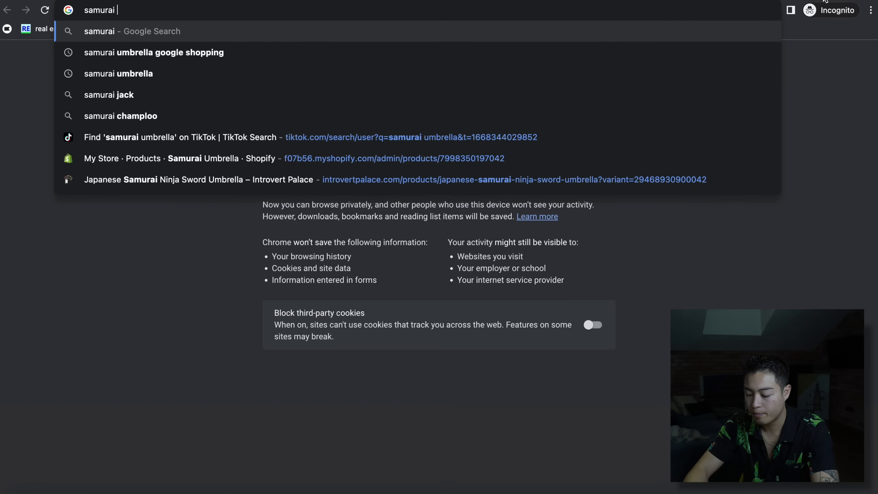
key(Down)
key(Down)
key(Return)
click(230, 104)
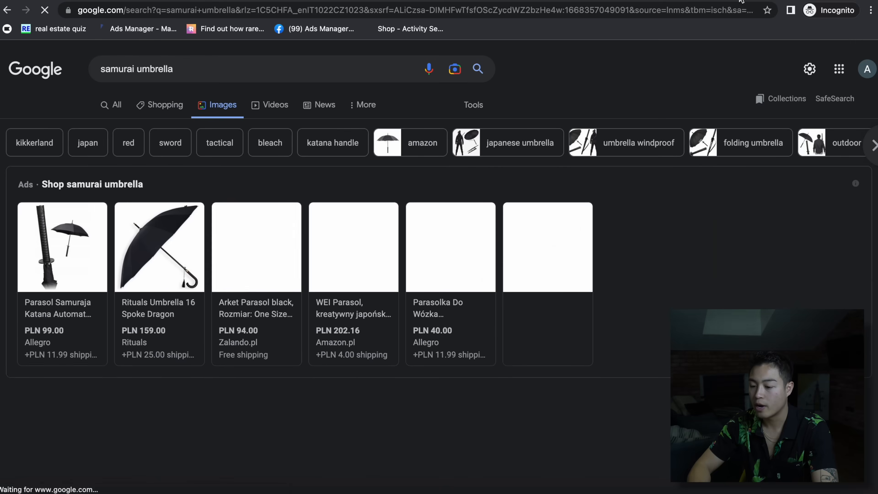
scroll(482, 418, down, 5)
scroll(481, 414, down, 15)
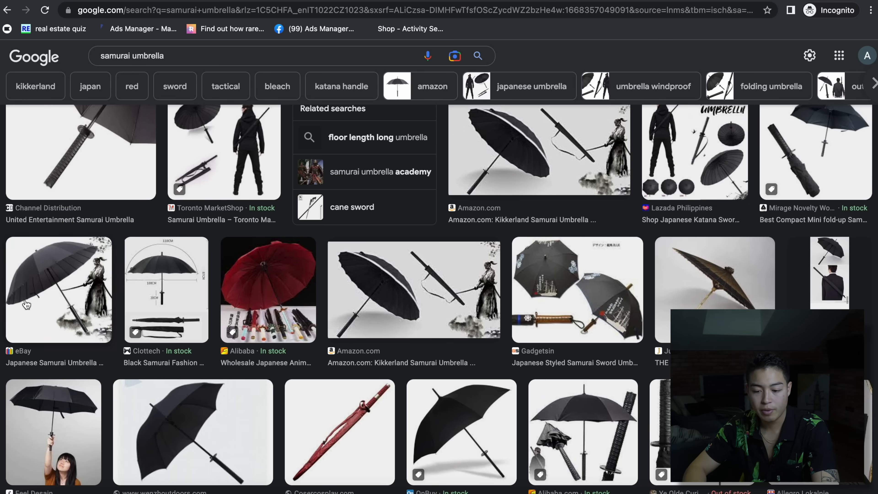
- Save the eBay umbrella image as s-l1600.jpeg and put it on the desktop
click(26, 305)
right_click(774, 270)
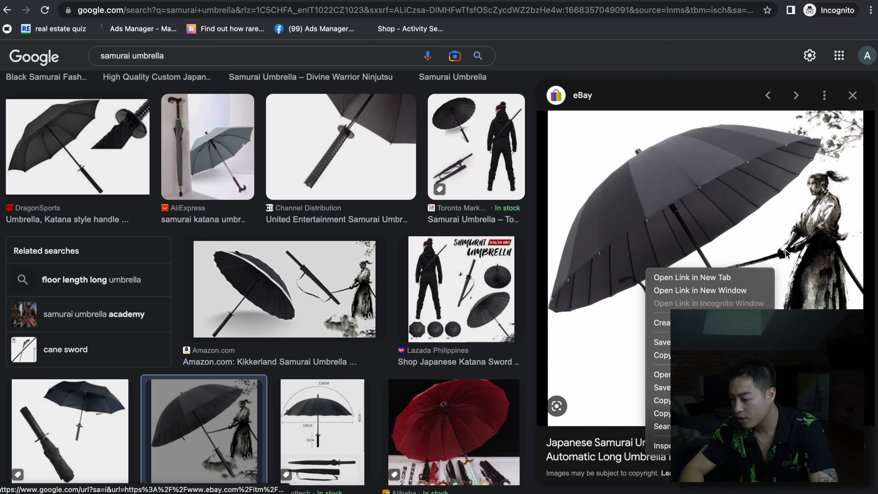
click(661, 387)
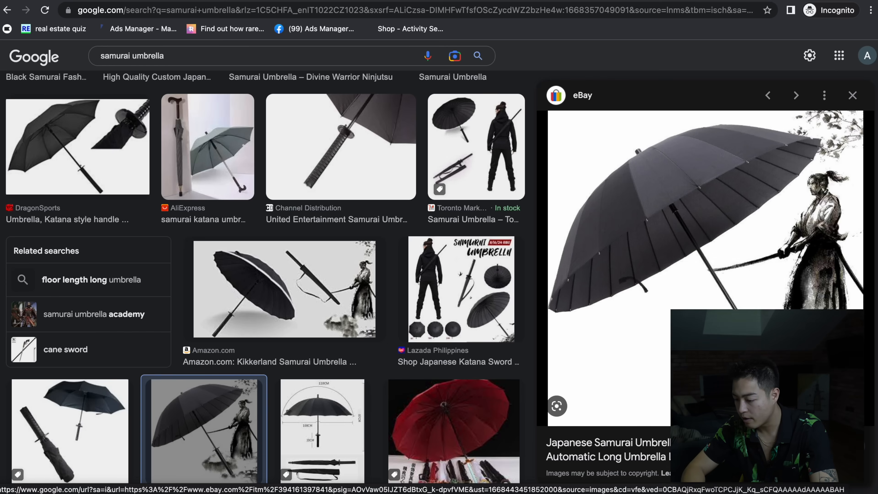
click(489, 271)
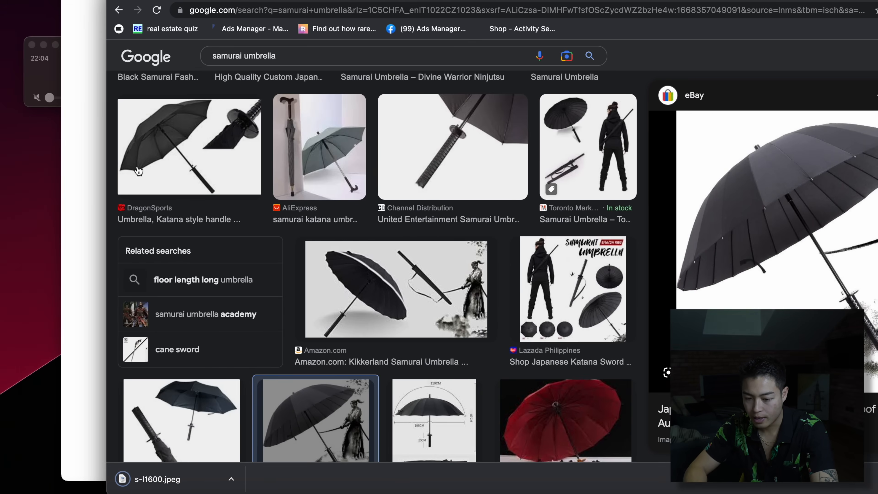
drag(161, 479, 15, 450)
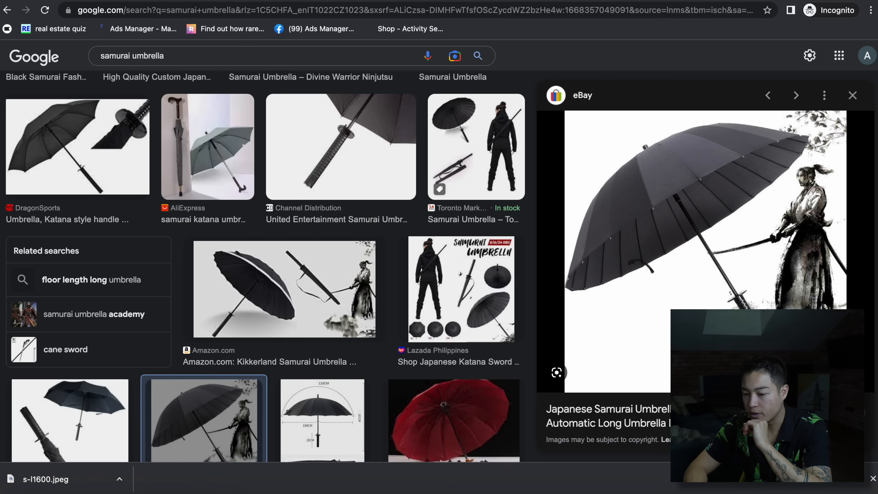
- Browse more umbrella previews and save a related umbrella image as images (1)
scroll(812, 239, down, 10)
scroll(705, 262, down, 10)
scroll(560, 102, up, 3)
click(560, 102)
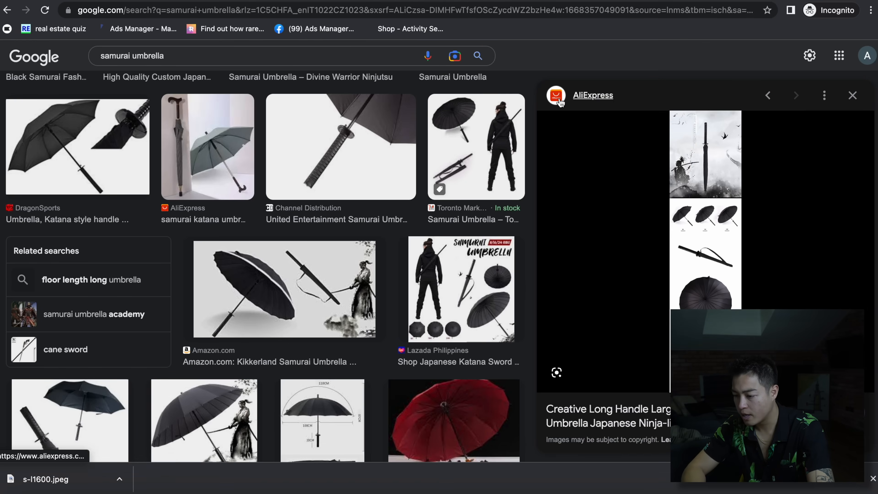
click(776, 100)
click(775, 101)
right_click(592, 182)
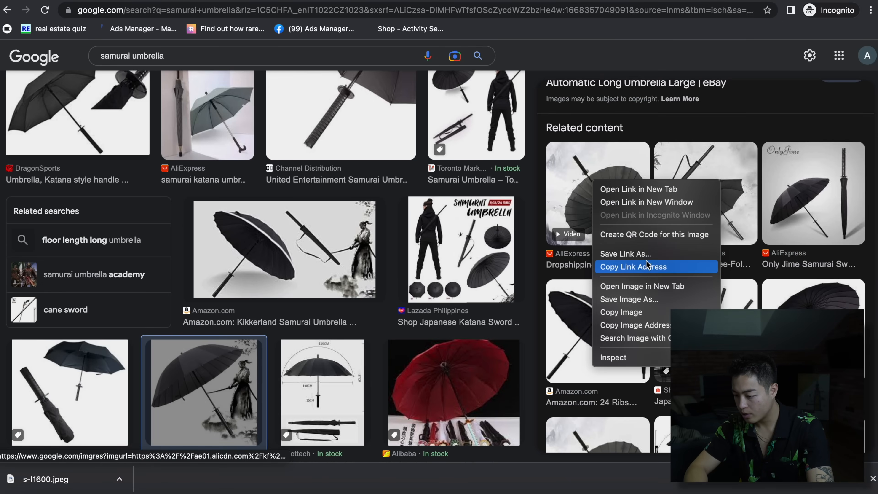
click(629, 299)
click(505, 266)
- Save another related umbrella image as images (2)
scroll(705, 263, down, 5)
scroll(597, 304, down, 3)
right_click(593, 309)
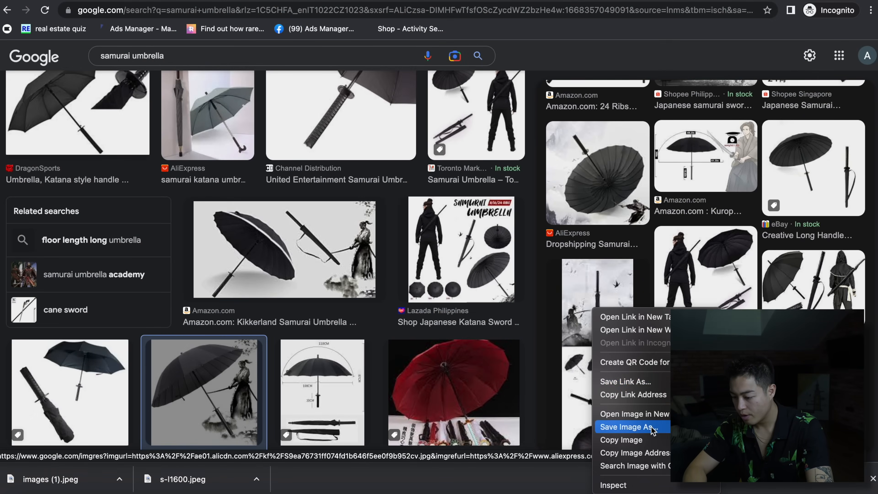
click(628, 426)
click(502, 265)
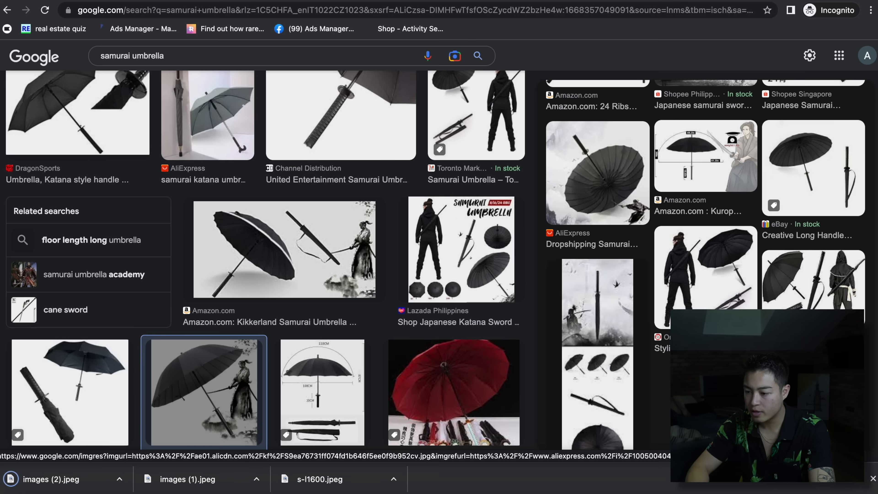
- Put images (2).jpeg and images (1).jpeg onto the desktop, then switch to the AliExpress tab
drag(449, 1, 616, 1)
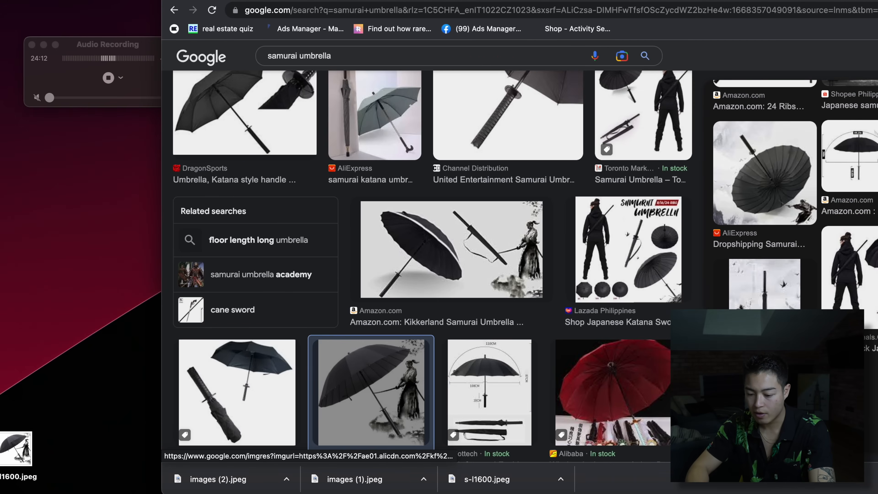
drag(240, 481, 25, 382)
drag(369, 481, 28, 322)
drag(449, 1, 285, 1)
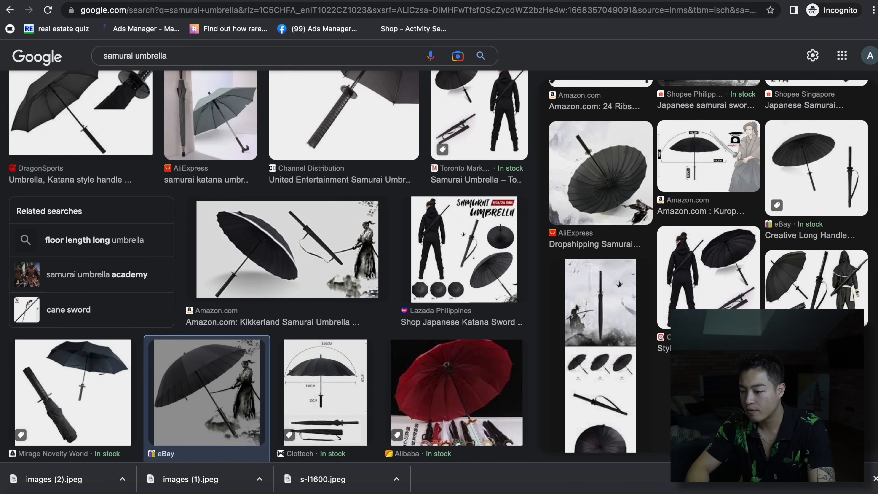
click(504, 0)
- Read down the AliExpress Creative Long Handle umbrella description and back up, then cycle back through the tabs
scroll(379, 367, down, 20)
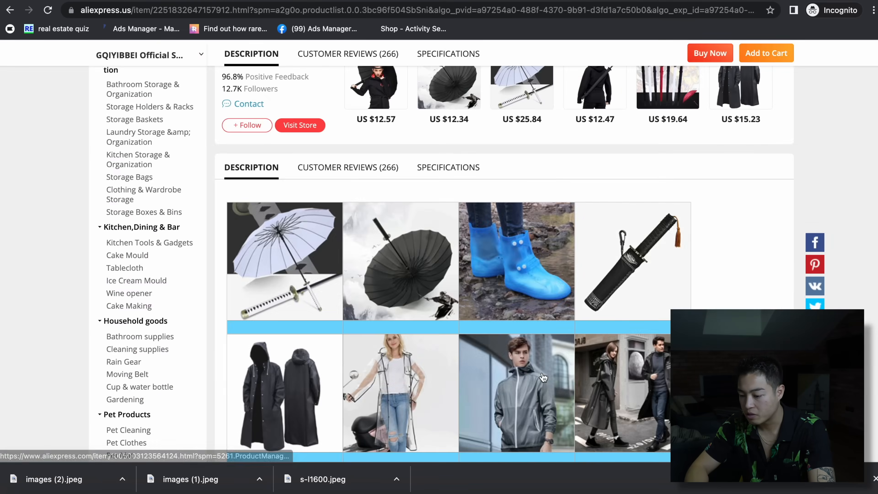
scroll(543, 377, down, 15)
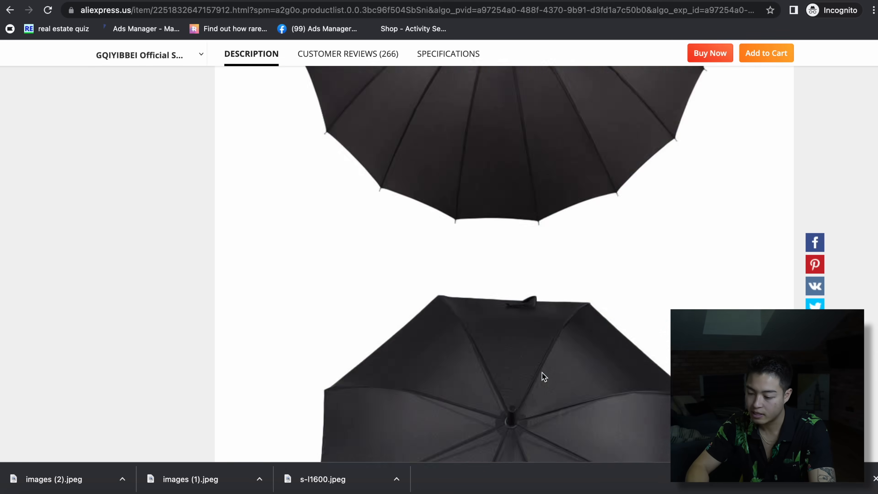
scroll(542, 374, down, 15)
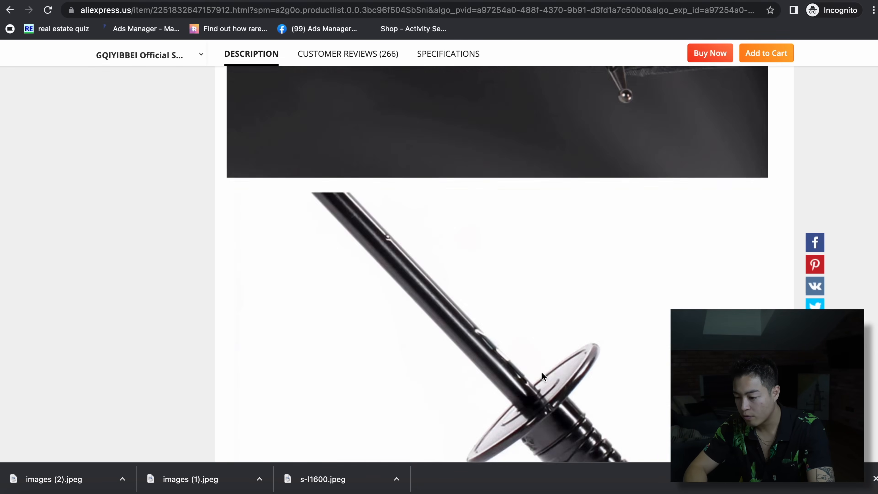
scroll(542, 375, down, 15)
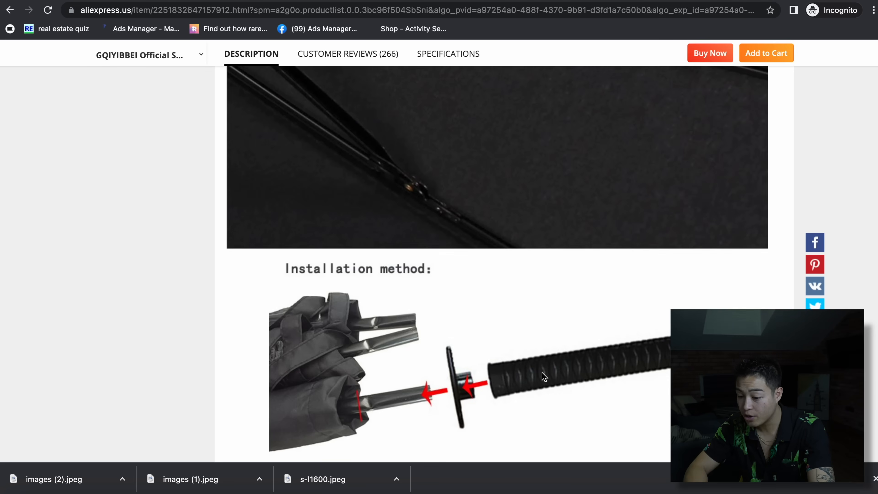
scroll(542, 372, up, 20)
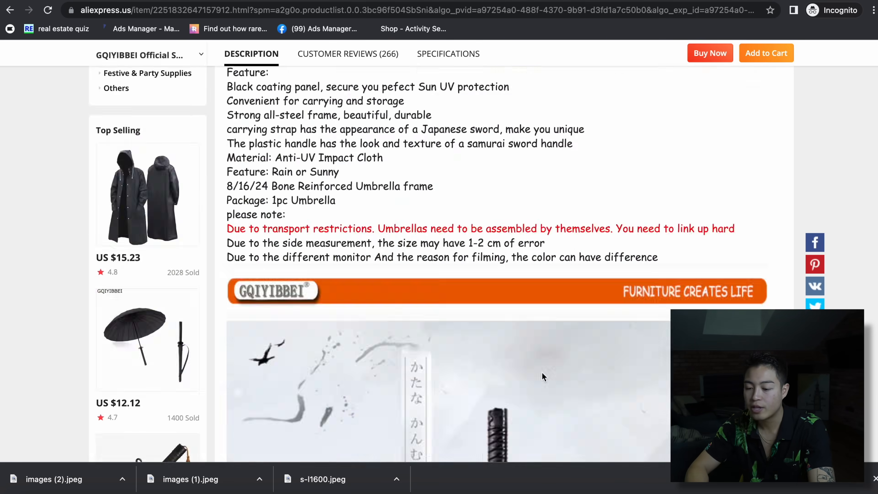
scroll(542, 377, up, 3)
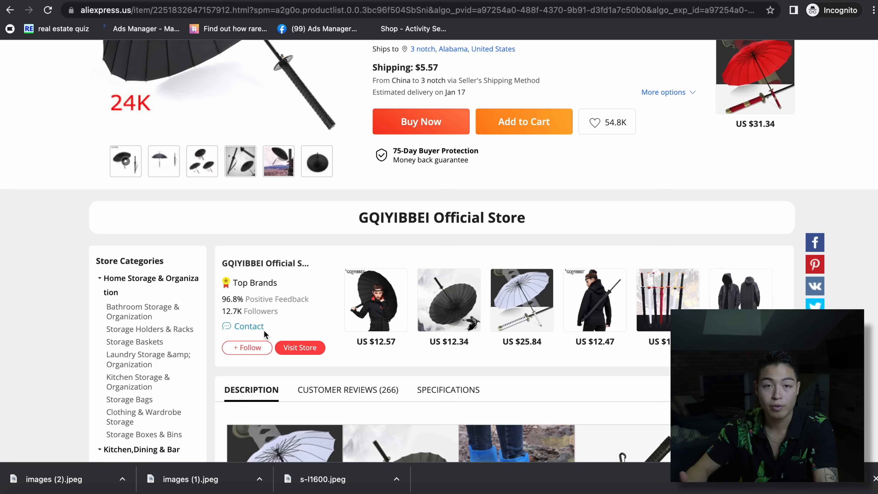
scroll(407, 218, up, 10)
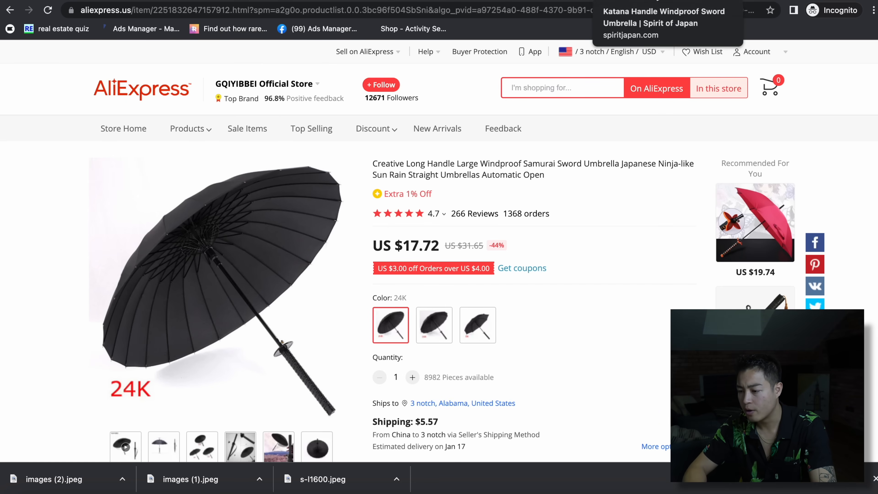
click(634, 1)
click(541, 1)
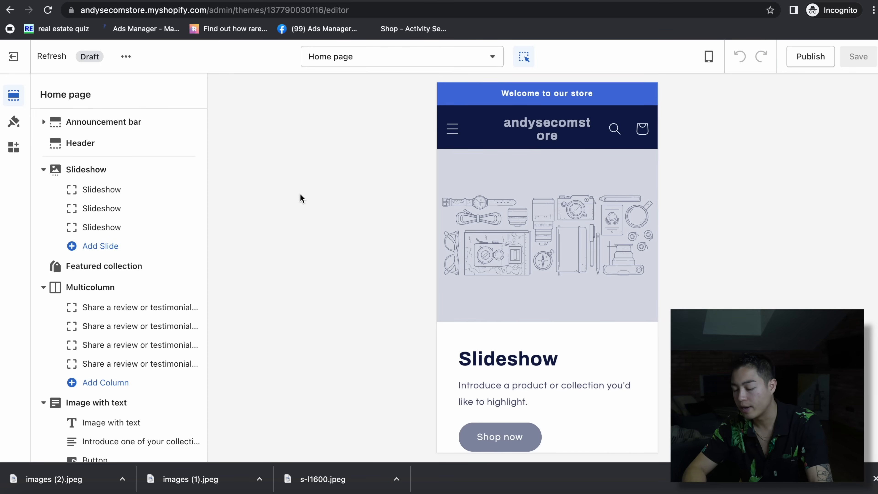
- In the theme Colors settings, set Accent 1 to black #000000
click(19, 134)
click(94, 128)
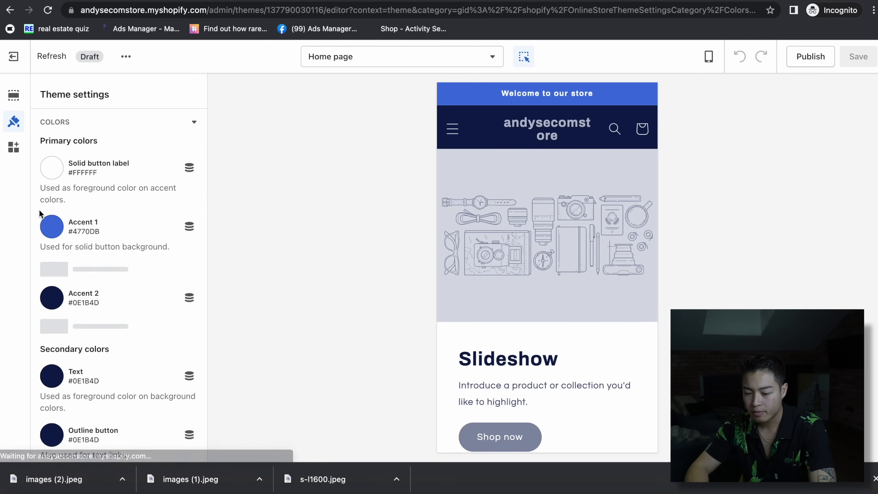
click(83, 224)
drag(81, 291, 34, 362)
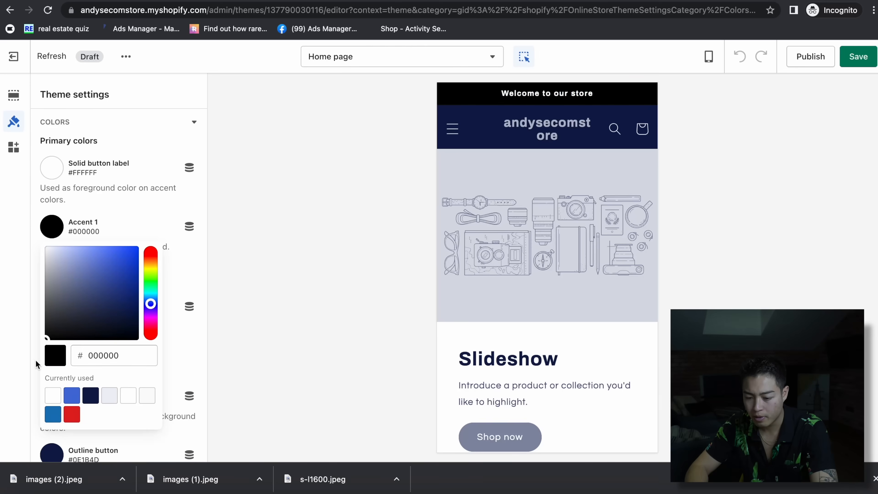
click(83, 176)
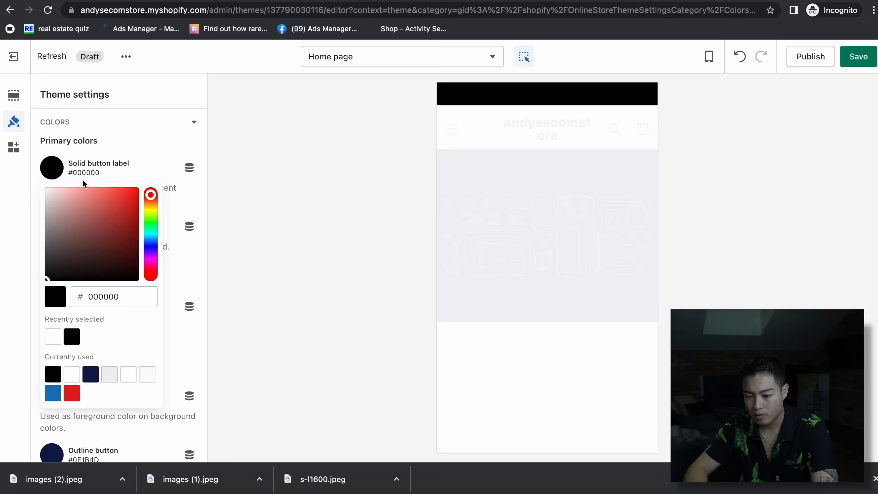
click(83, 180)
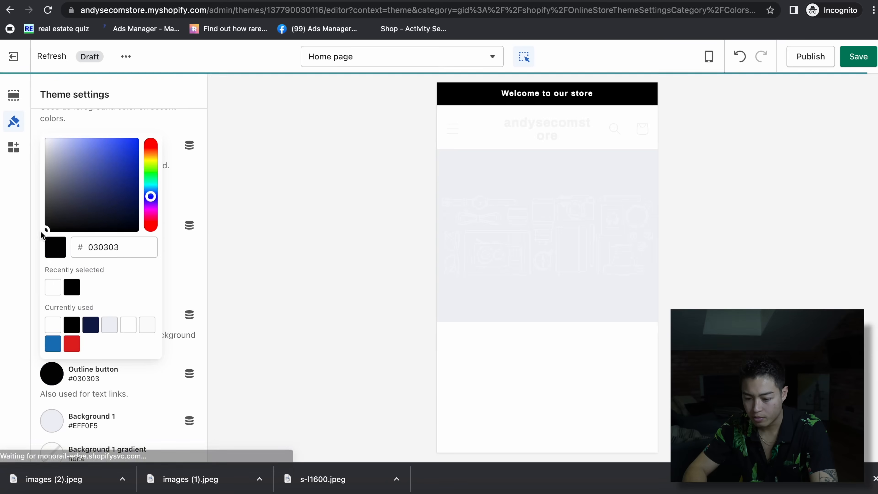
- Make the backgrounds black with white #FFFFFF text, save the theme, and select the first slide
scroll(117, 311, down, 5)
click(52, 247)
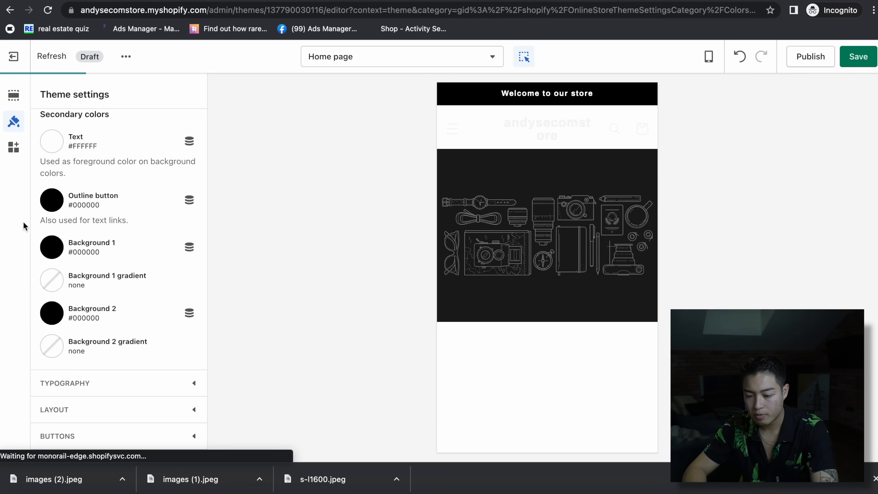
scroll(466, 396, down, 15)
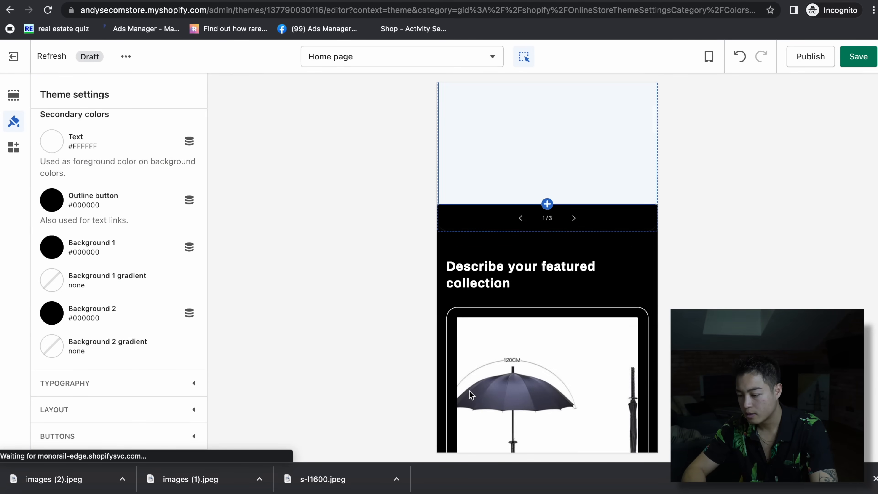
scroll(471, 395, down, 20)
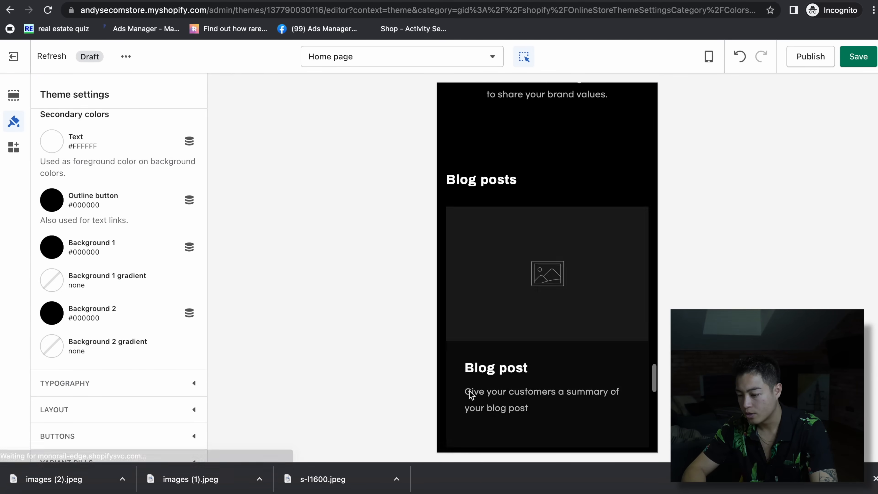
scroll(471, 395, up, 15)
scroll(470, 394, up, 15)
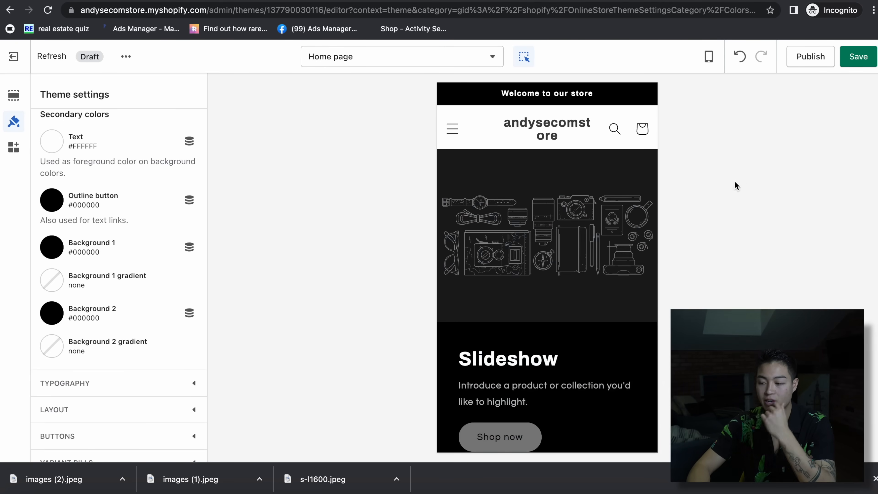
click(854, 60)
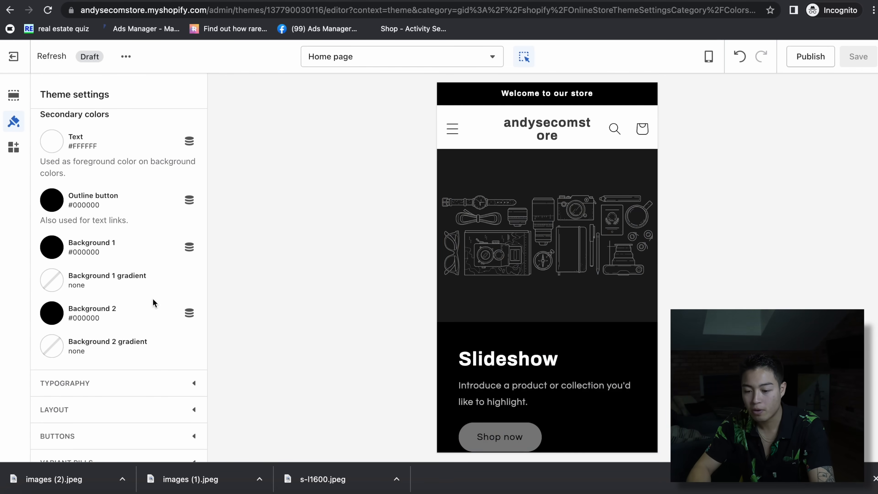
click(550, 220)
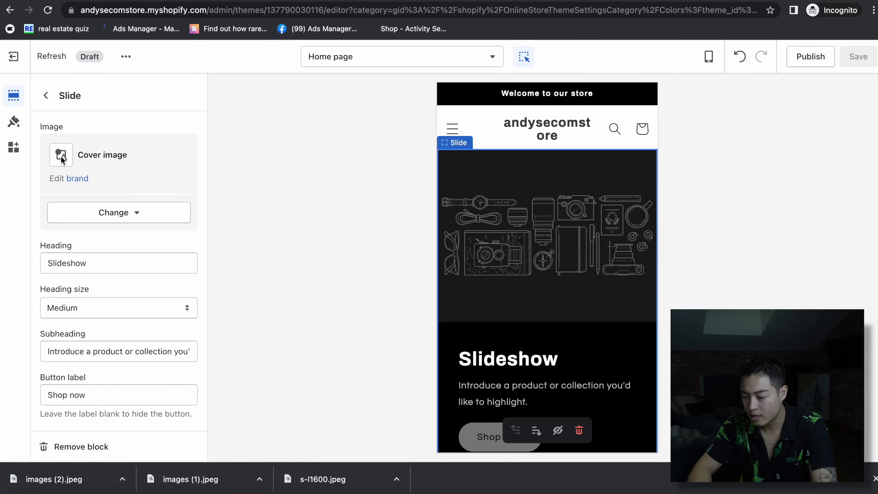
- Replace the slide image with the uploaded s-l1600.jpeg umbrella picture
click(95, 214)
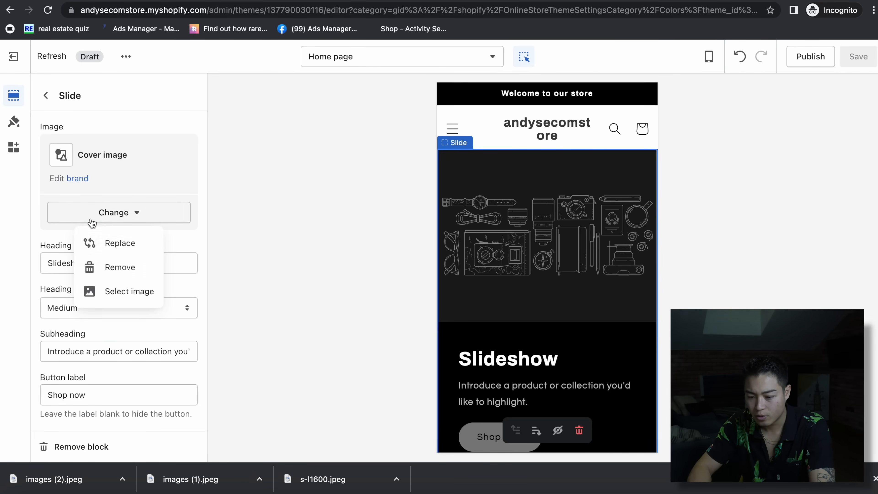
click(122, 290)
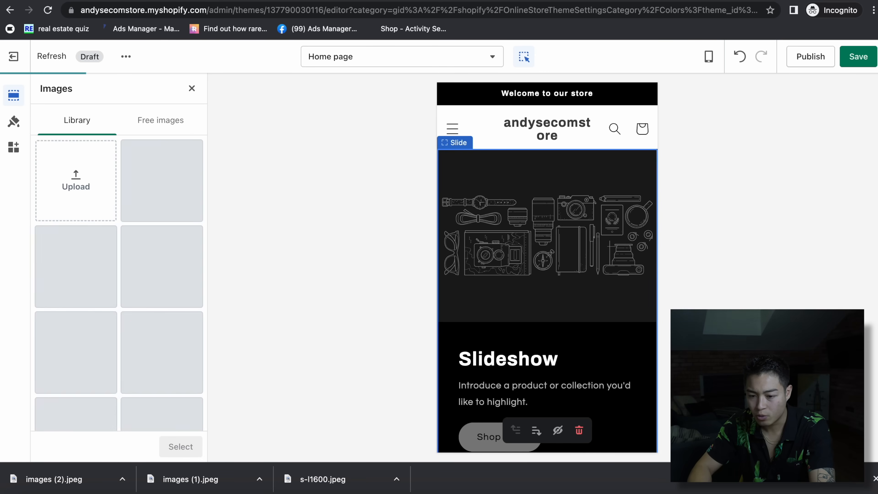
scroll(547, 267, down, 2)
drag(518, 1, 600, 1)
drag(16, 459, 171, 230)
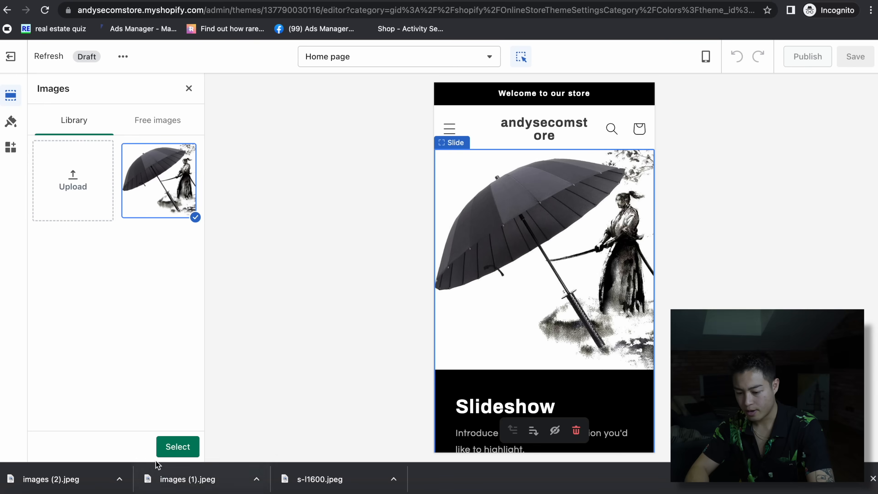
click(185, 447)
- Link the slide button to the Samurai Umbrella (black) product
scroll(573, 389, down, 5)
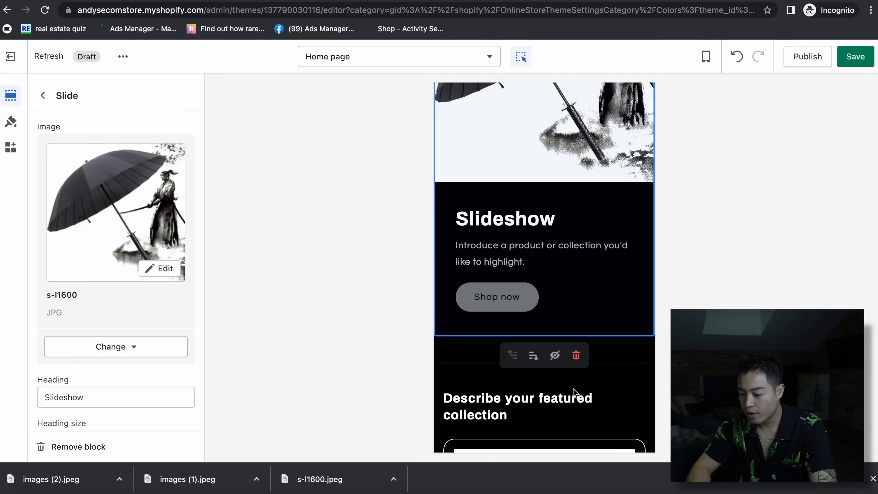
scroll(593, 331, down, 3)
scroll(593, 331, up, 5)
scroll(171, 378, down, 4)
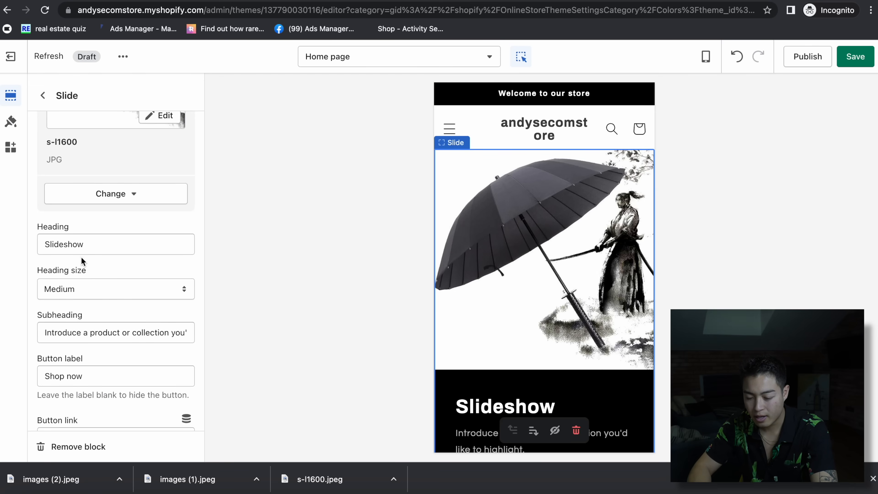
scroll(103, 298, down, 3)
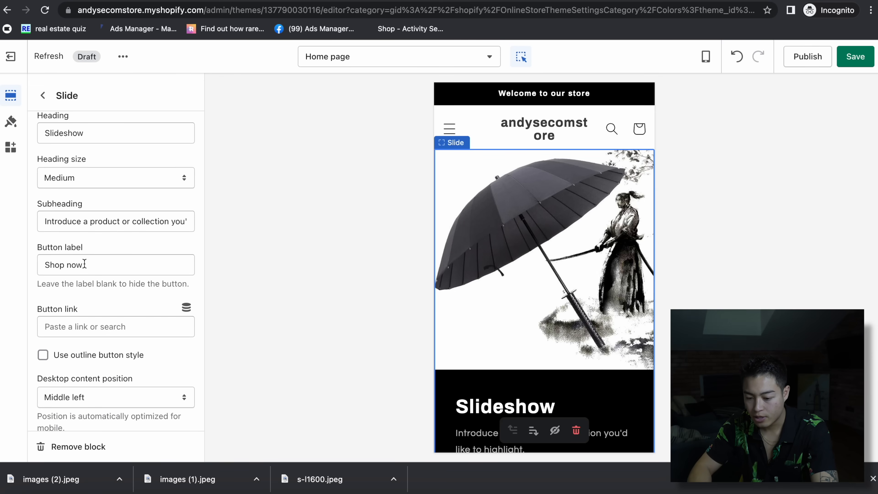
scroll(135, 340, down, 3)
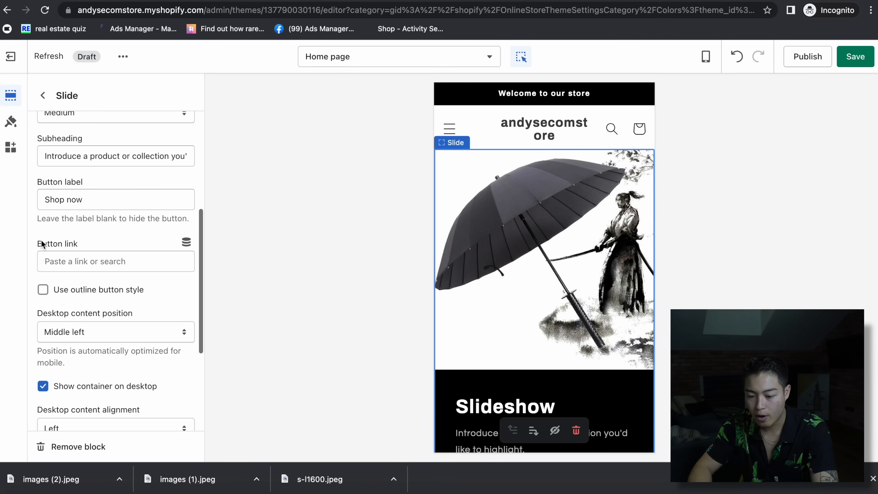
click(77, 244)
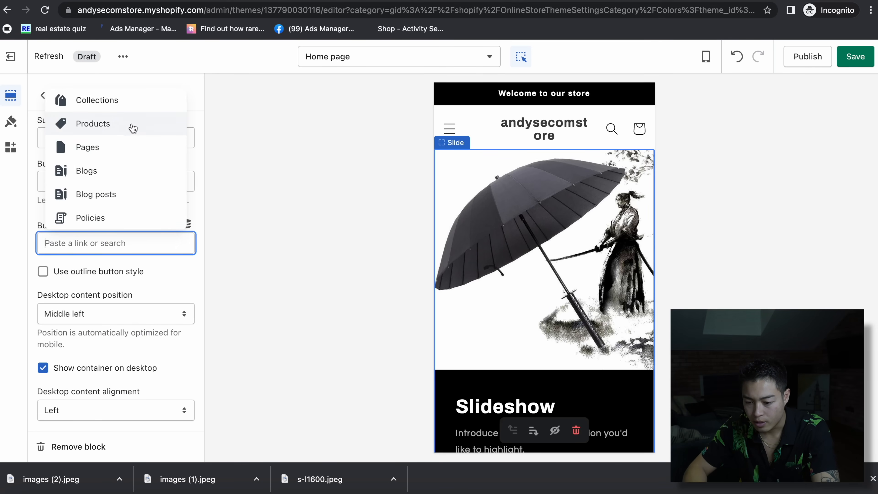
scroll(133, 129, down, 1)
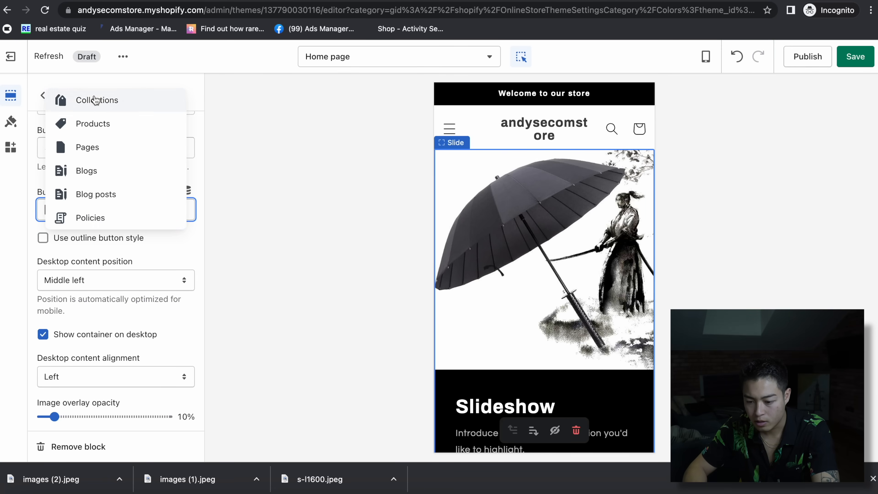
click(100, 124)
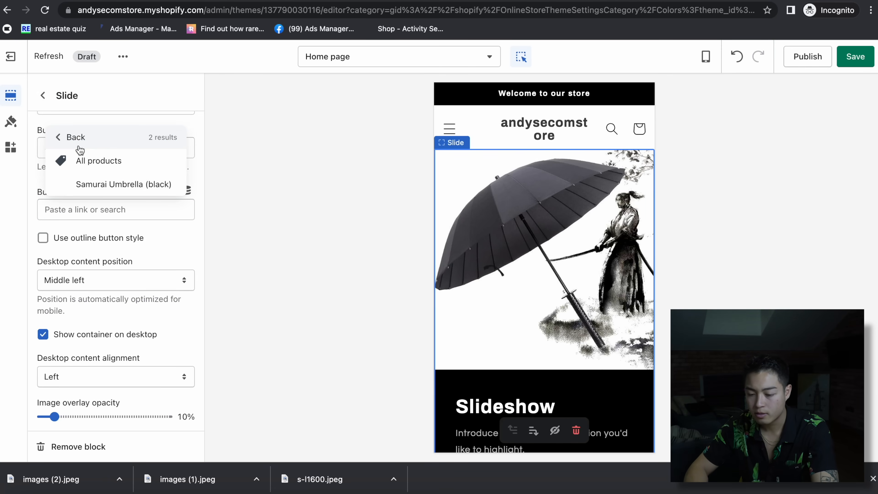
click(110, 184)
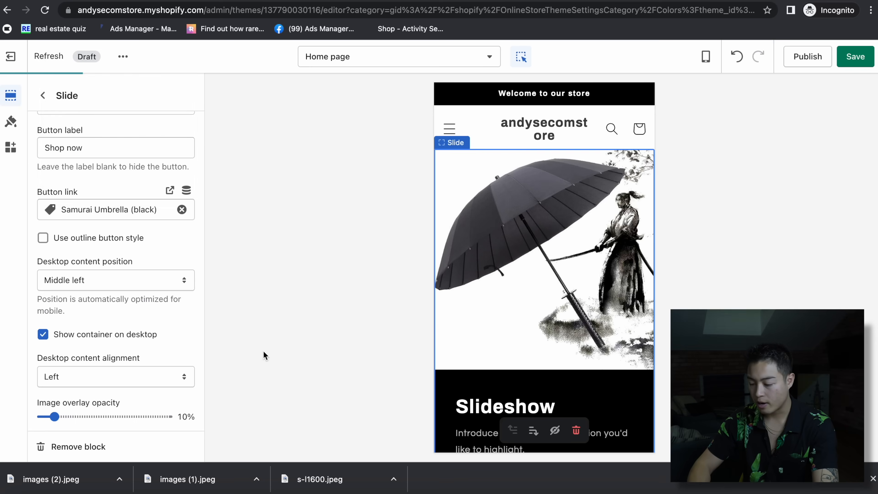
- Hide the second and third slides of the slideshow
scroll(138, 299, down, 4)
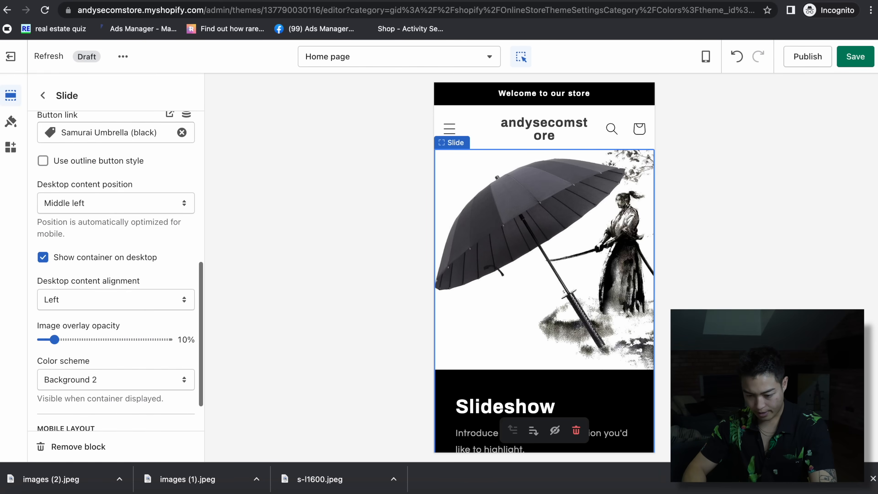
scroll(150, 327, down, 1)
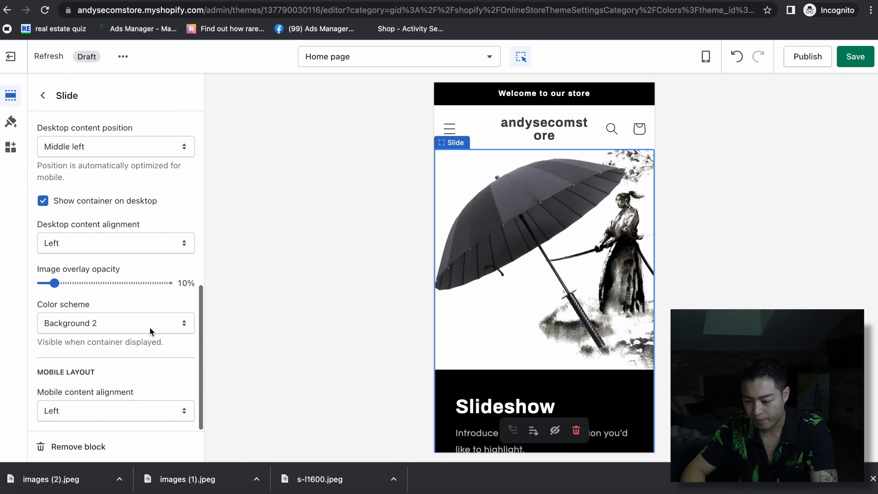
click(172, 193)
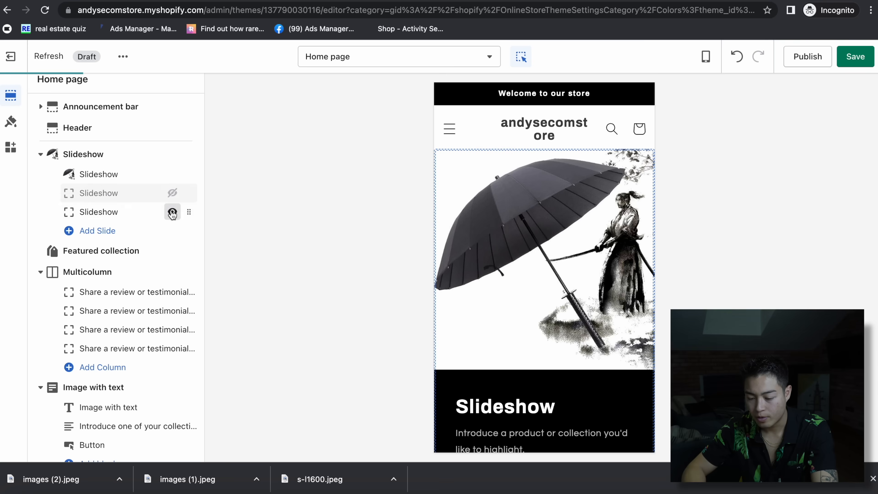
click(172, 212)
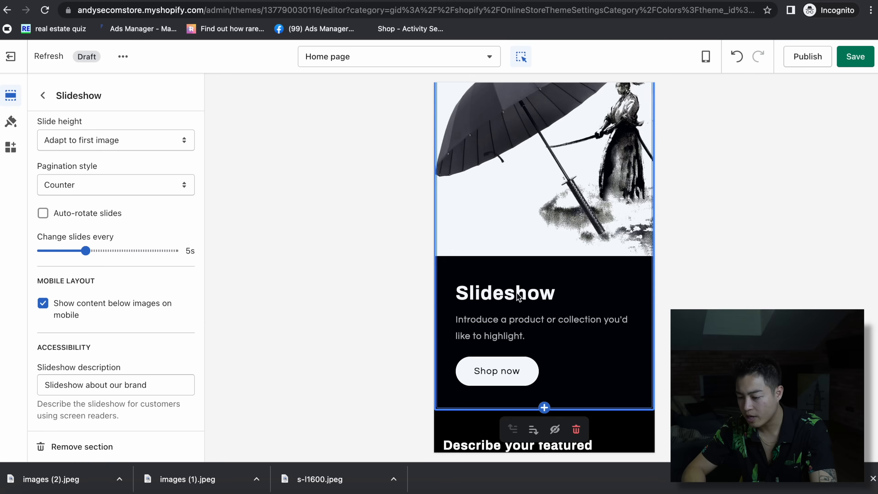
- Delete the remaining slide's heading and subheading, then return to the home page section list
click(519, 296)
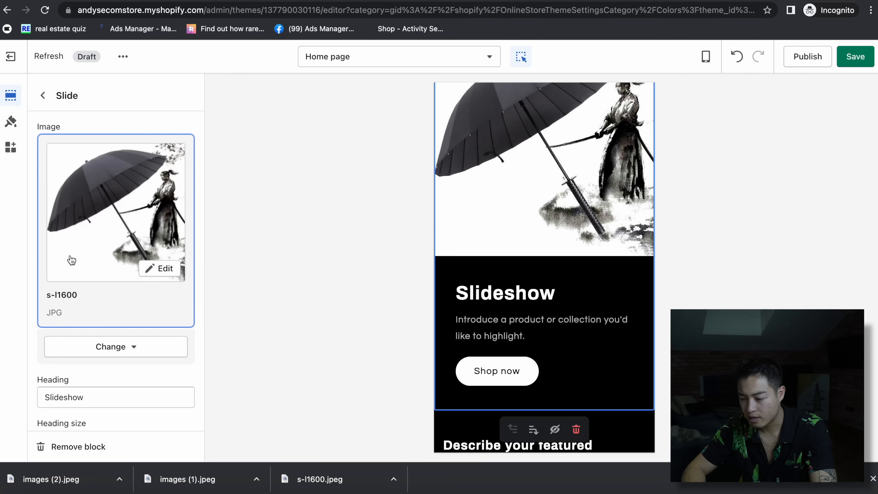
scroll(71, 295, down, 10)
scroll(80, 239, up, 3)
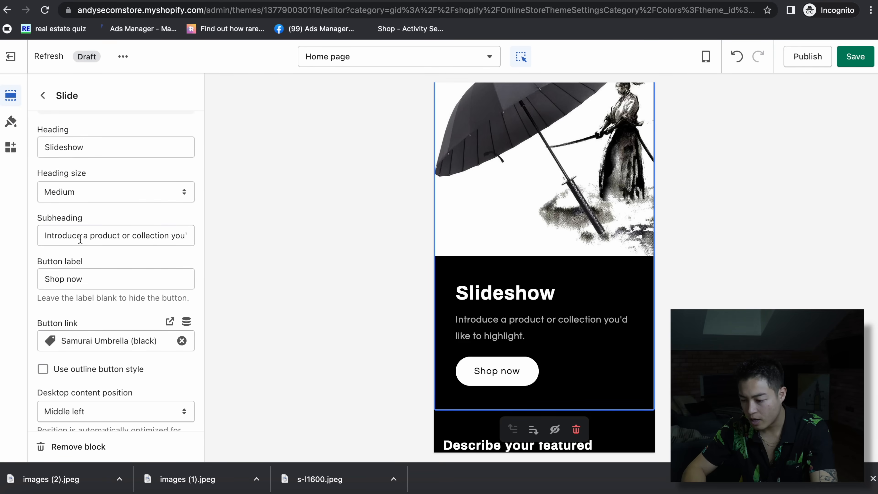
triple_click(83, 237)
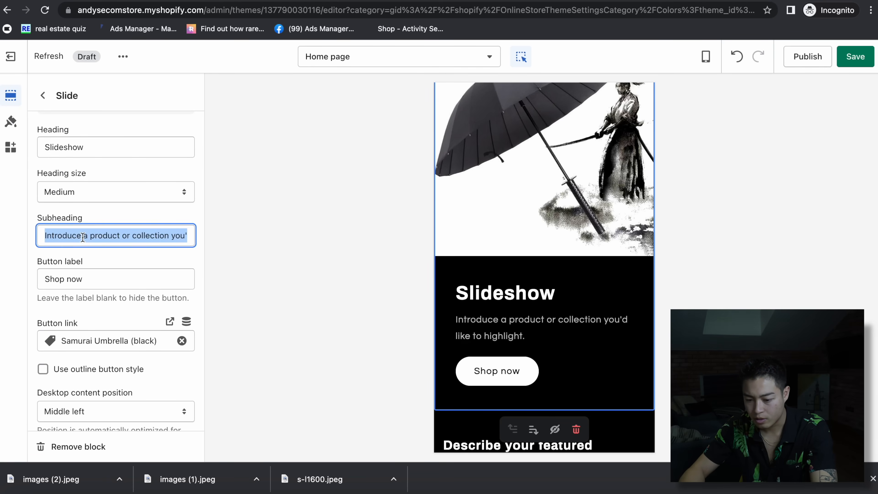
key(BackSpace)
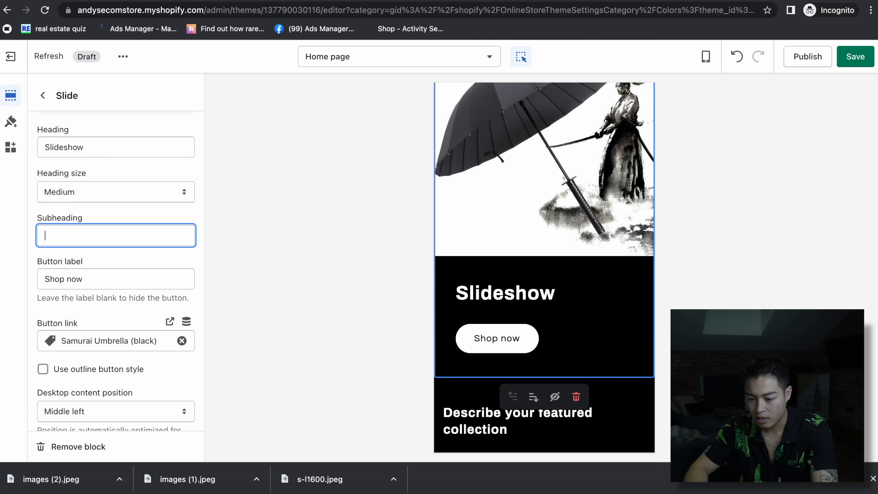
triple_click(100, 151)
key(BackSpace)
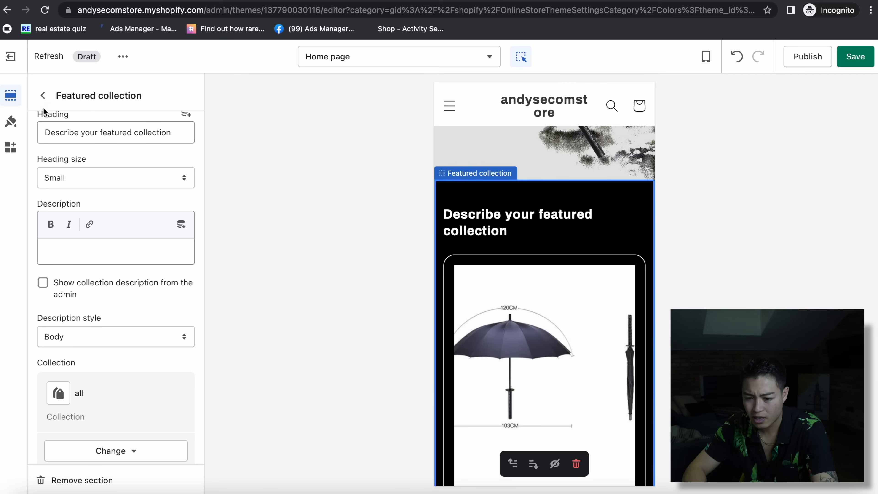
click(43, 95)
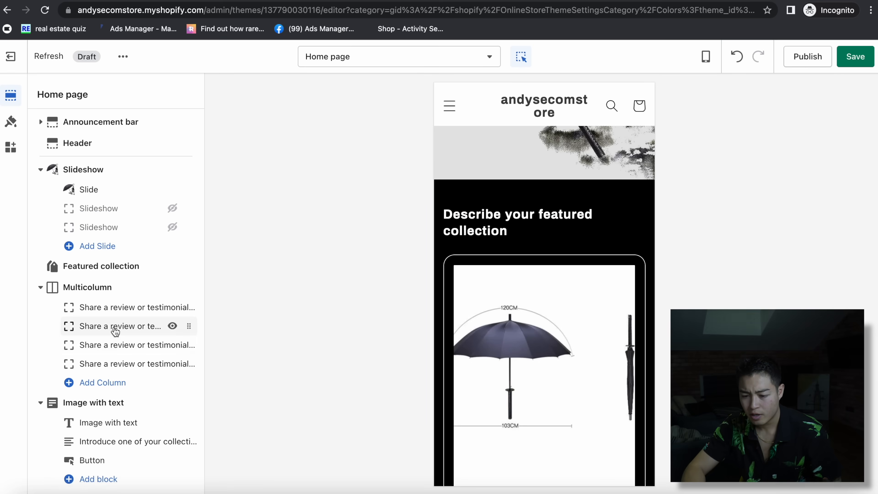
- Browse the list of sections available to add to the home page, then close it
scroll(115, 331, down, 10)
click(99, 446)
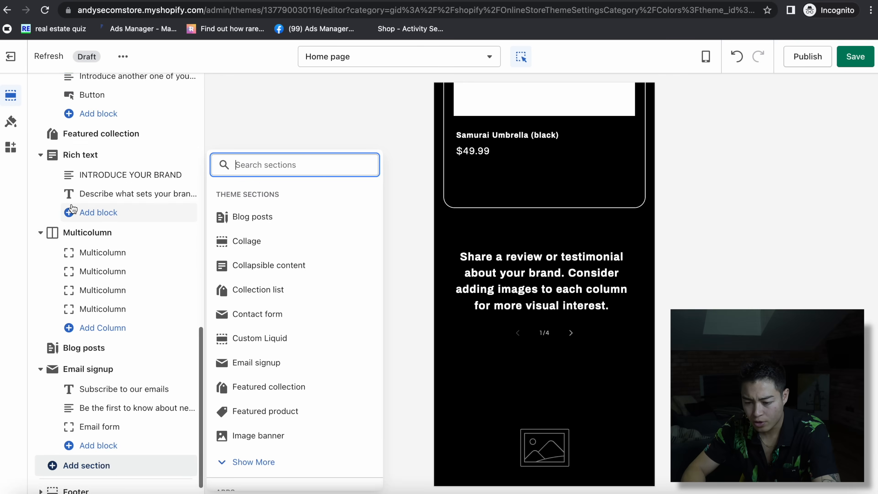
scroll(72, 209, up, 2)
drag(181, 213, 158, 269)
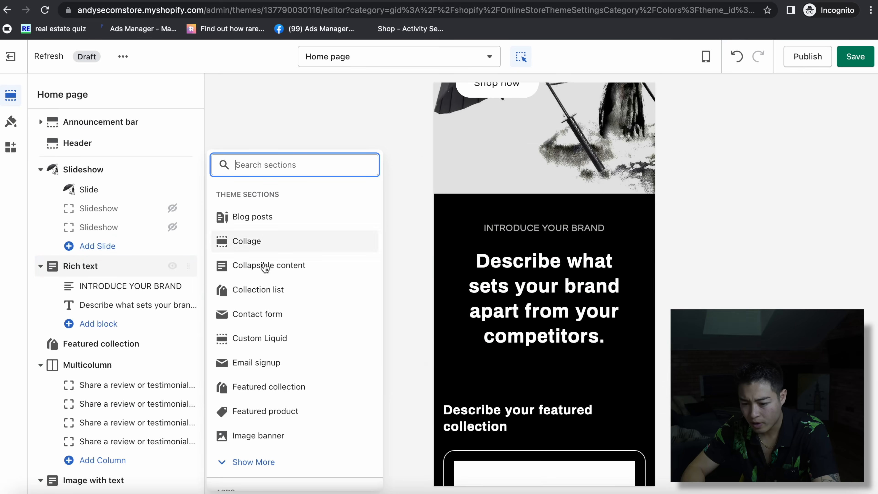
click(113, 172)
- Delete the Rich text heading block and switch to the Spirit of Japan umbrella page
click(119, 187)
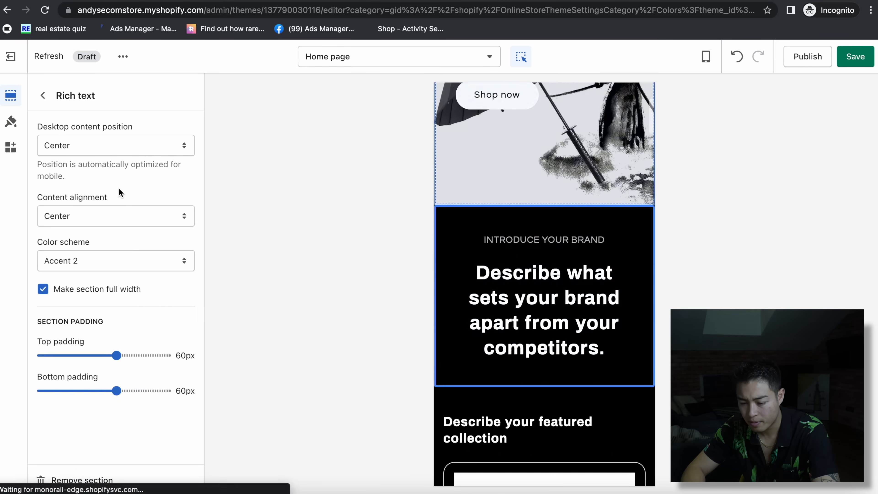
click(561, 273)
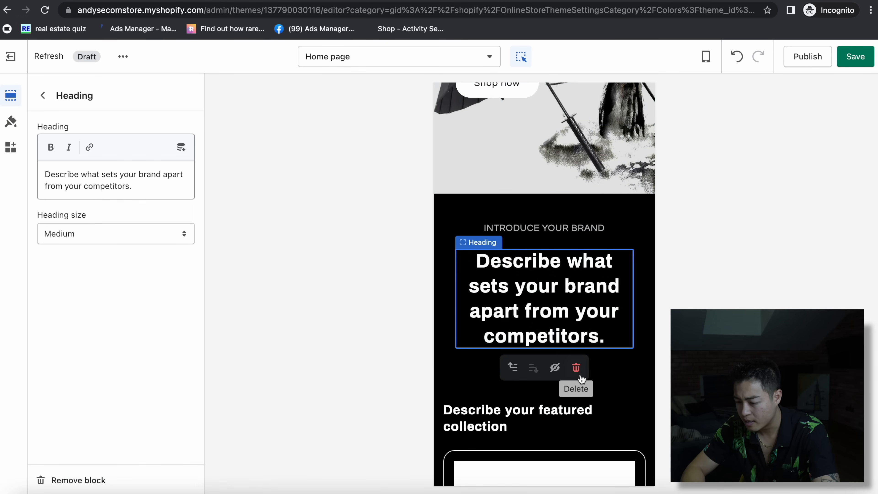
click(576, 367)
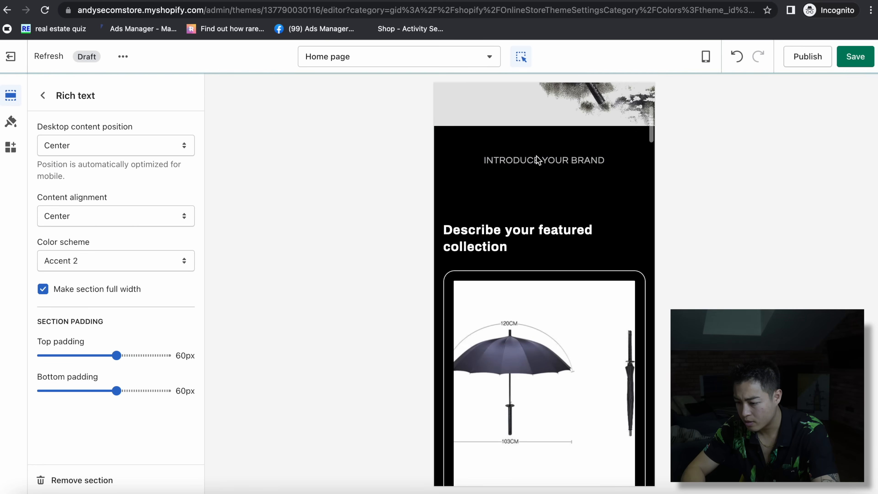
click(504, 161)
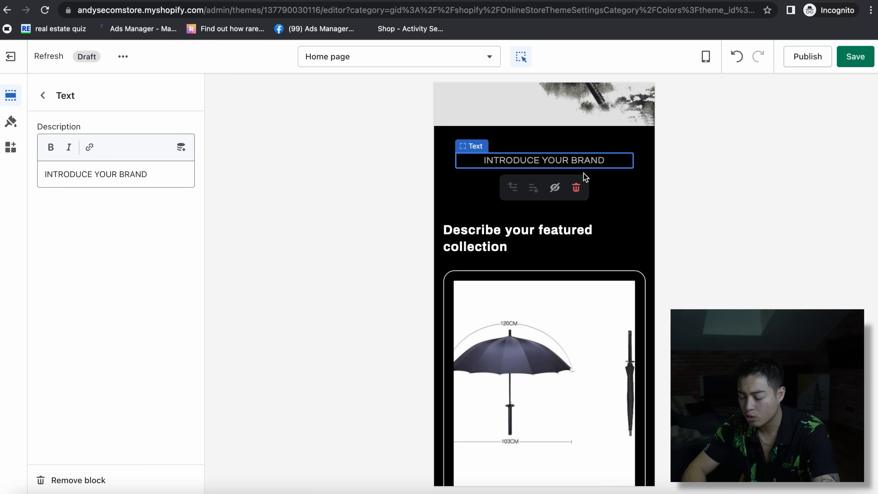
click(652, 0)
scroll(570, 260, up, 11)
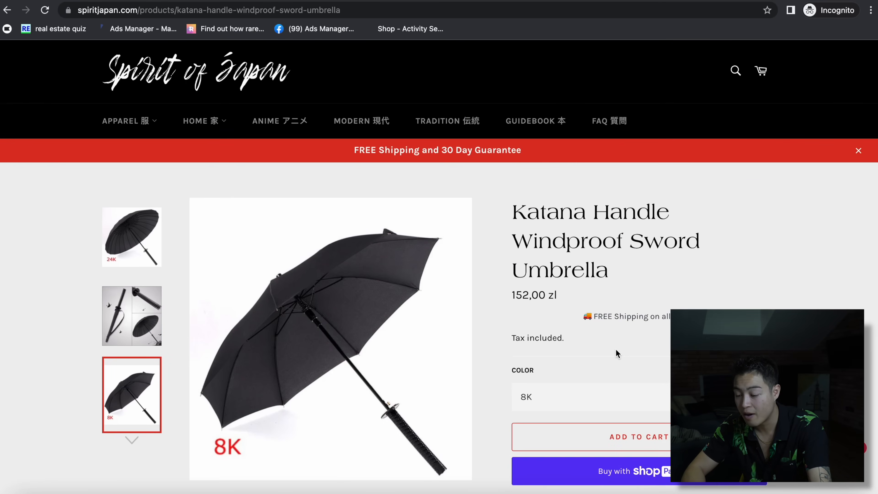
- Copy the first description paragraph from the Spirit of Japan umbrella page and return to Shopify's editor
scroll(615, 347, down, 12)
scroll(616, 349, up, 1)
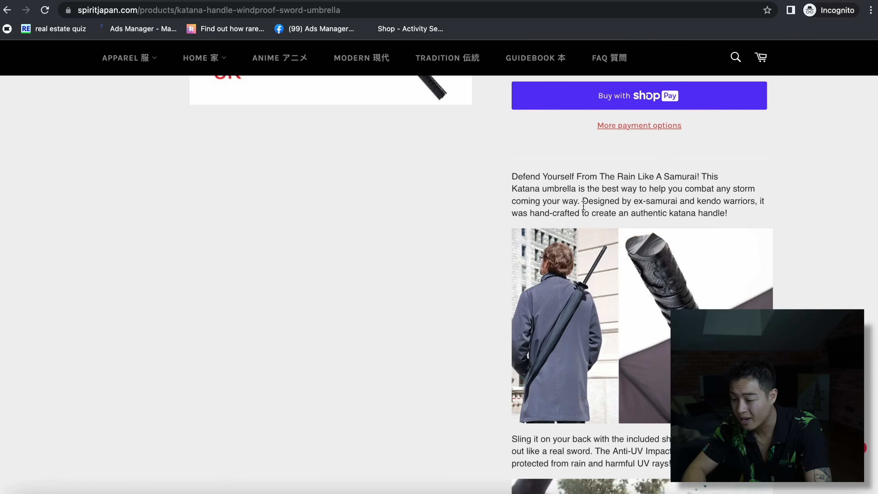
triple_click(605, 199)
key(ctrl+c)
click(605, 200)
click(438, 0)
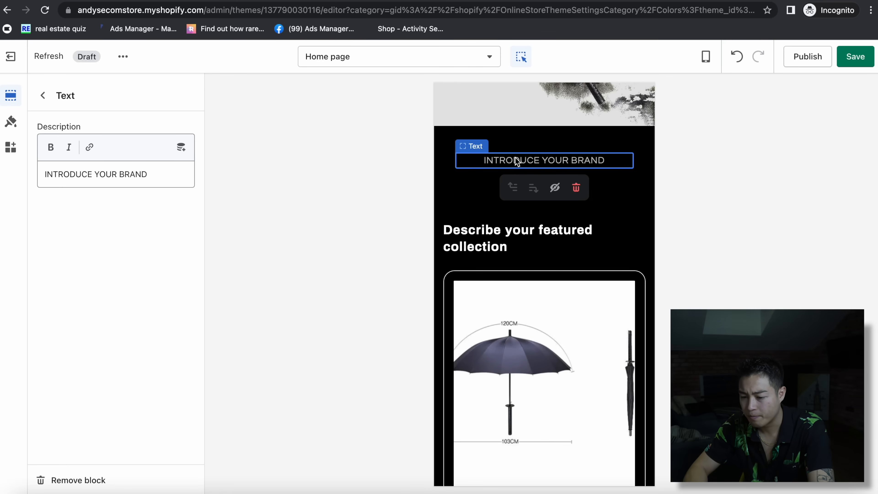
- Replace the Rich text body with the pasted umbrella paragraph, minus its second sentence
click(108, 173)
key(ctrl+a)
key(ctrl+v)
drag(89, 186, 136, 210)
key(BackSpace)
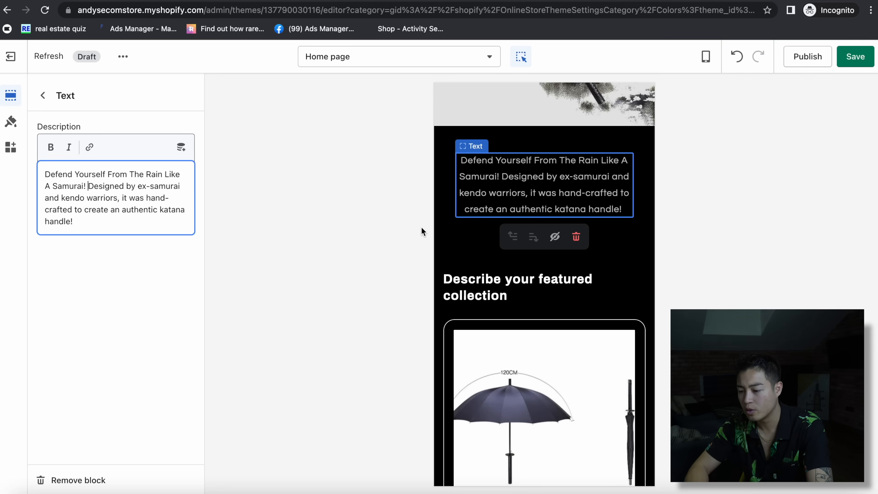
- Add a Featured product section and drag it beneath the Rich text section
click(599, 273)
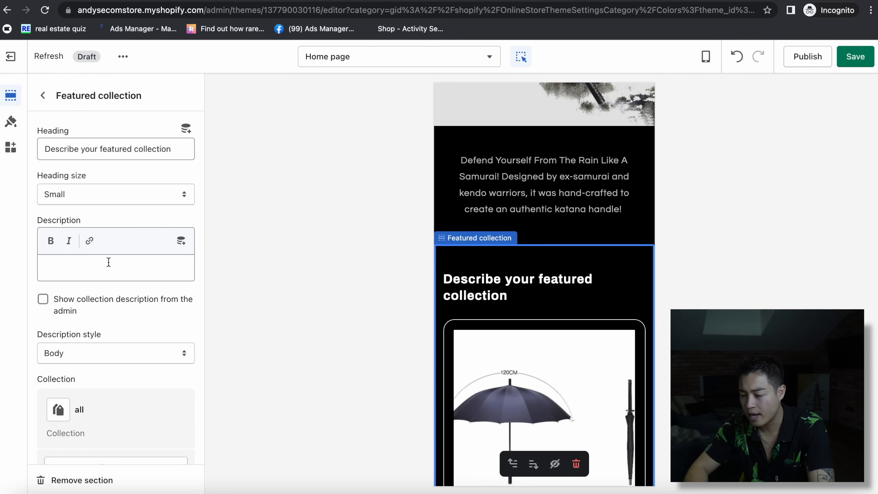
click(42, 95)
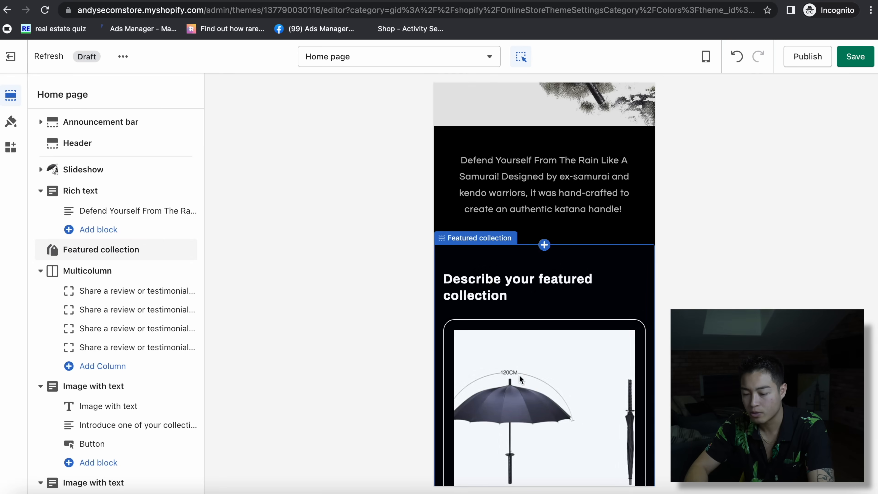
scroll(104, 346, down, 8)
click(90, 449)
scroll(299, 337, down, 3)
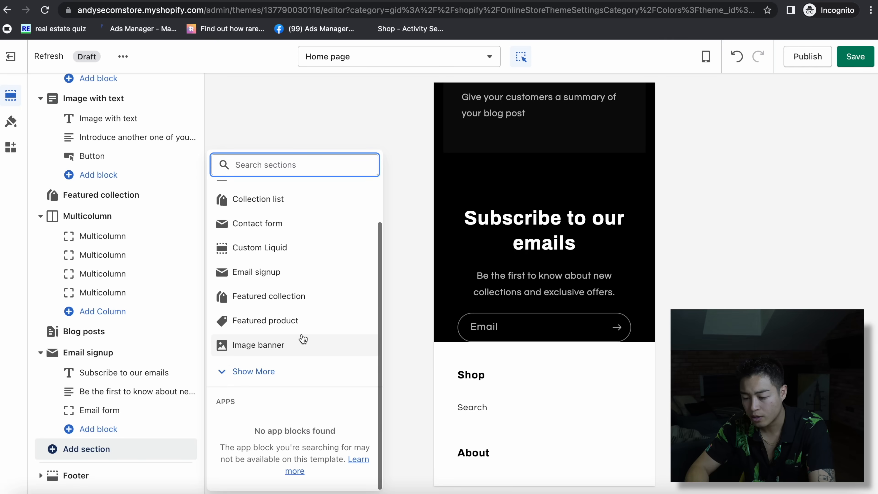
click(255, 373)
click(288, 319)
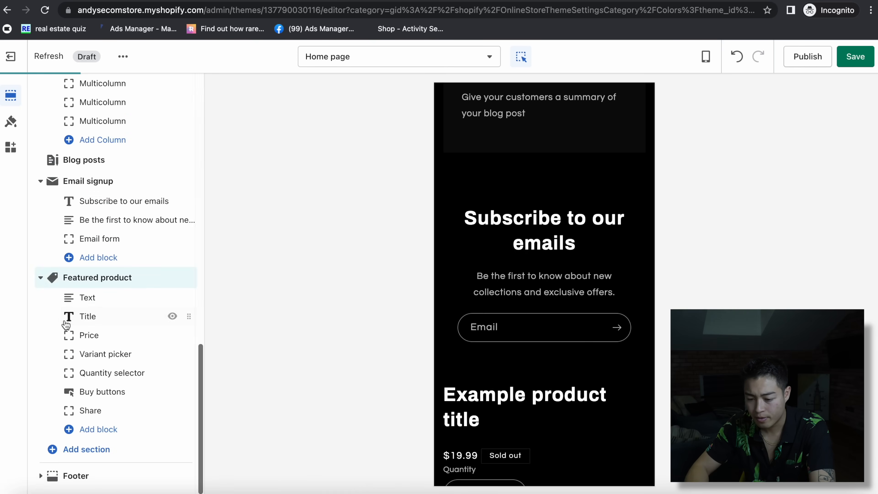
drag(188, 278, 162, 245)
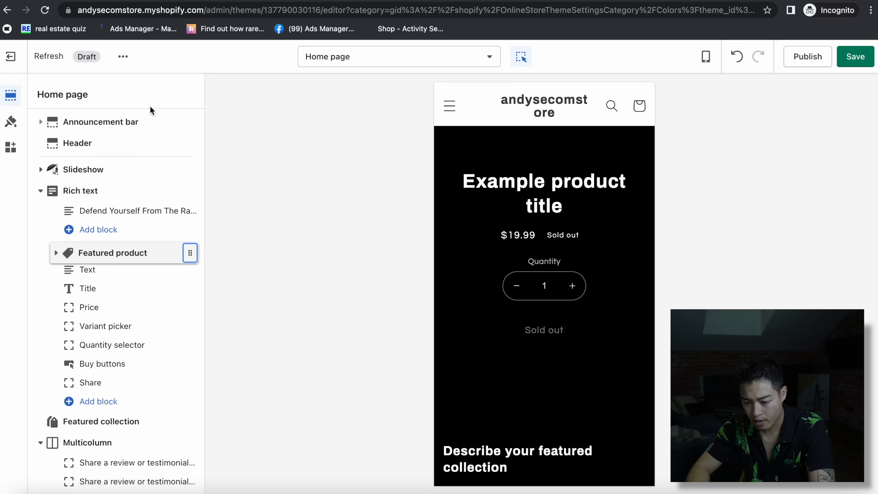
- Set the Featured product section to show Samurai Umbrella (black)
click(87, 260)
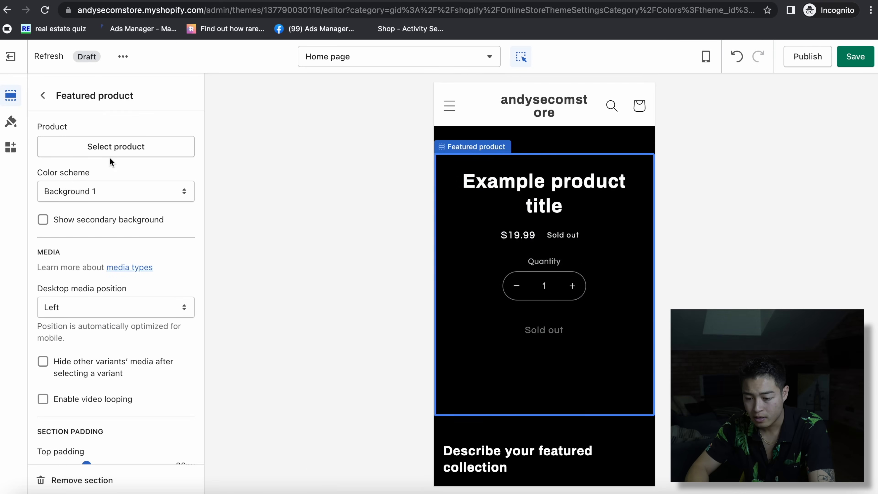
click(109, 145)
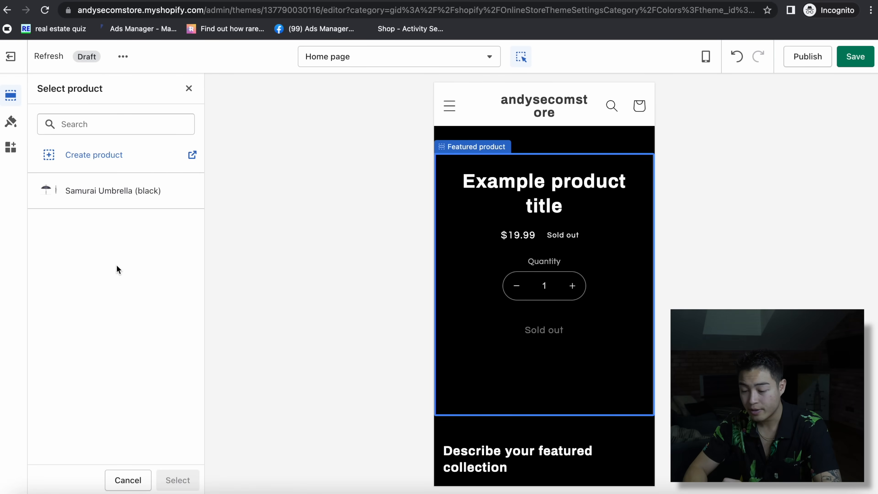
click(123, 190)
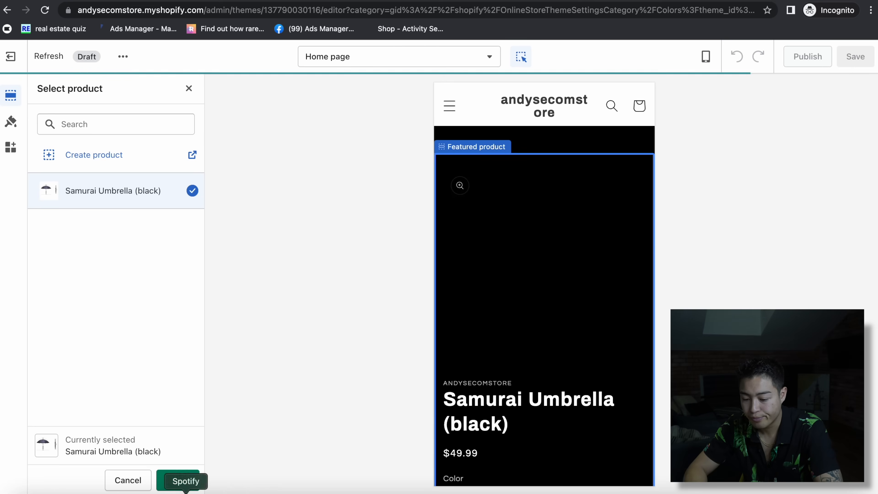
click(179, 479)
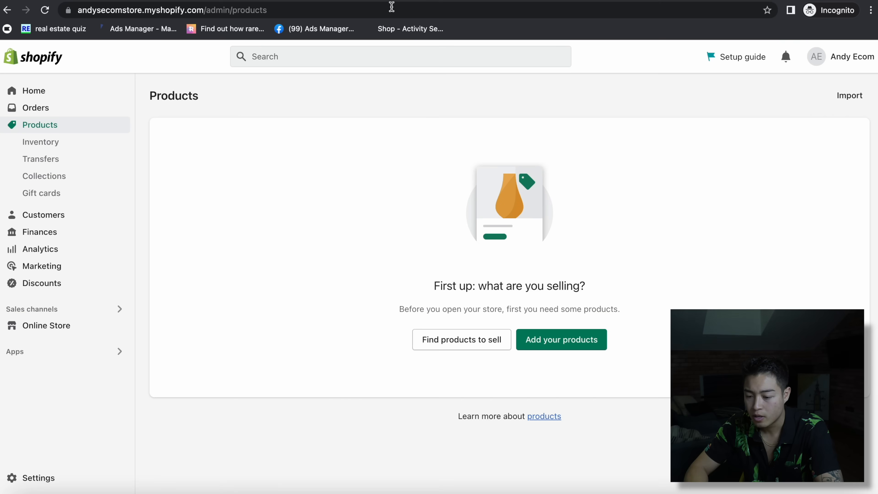
- Open Samurai Umbrella (black) and reorder its media so the cherry-blossom photo comes first
click(219, 10)
key(Return)
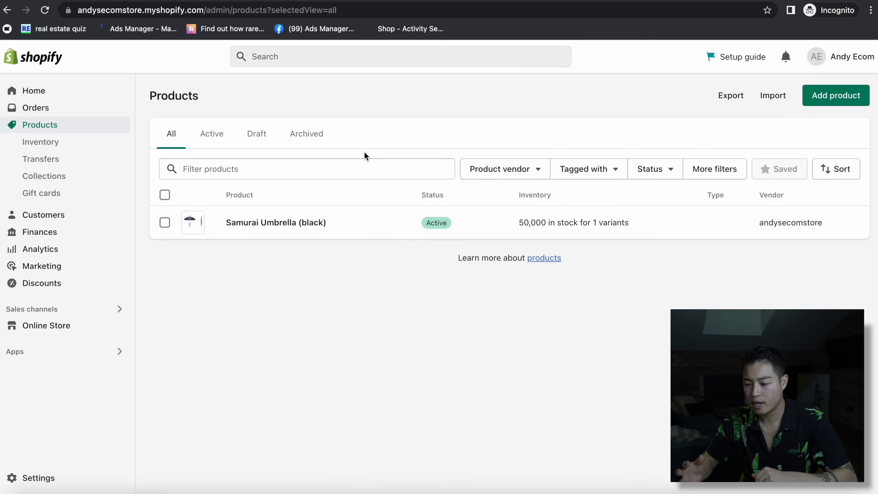
click(309, 224)
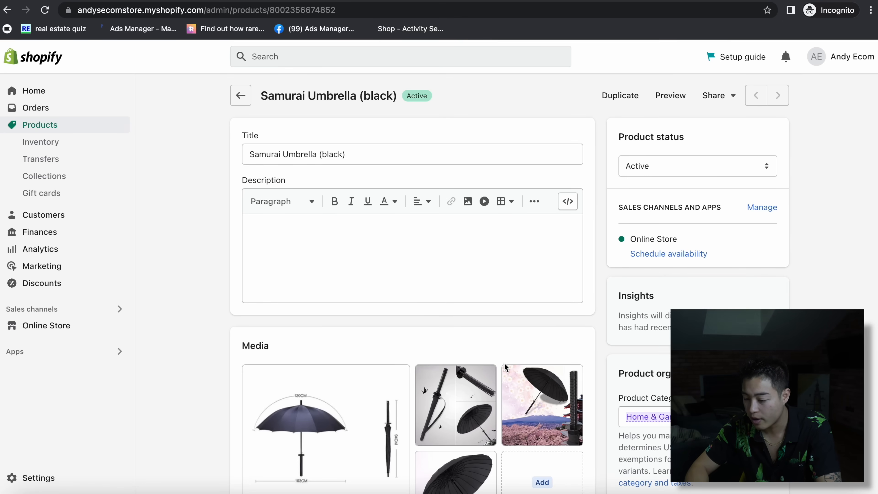
scroll(540, 301, down, 3)
drag(541, 300, 325, 310)
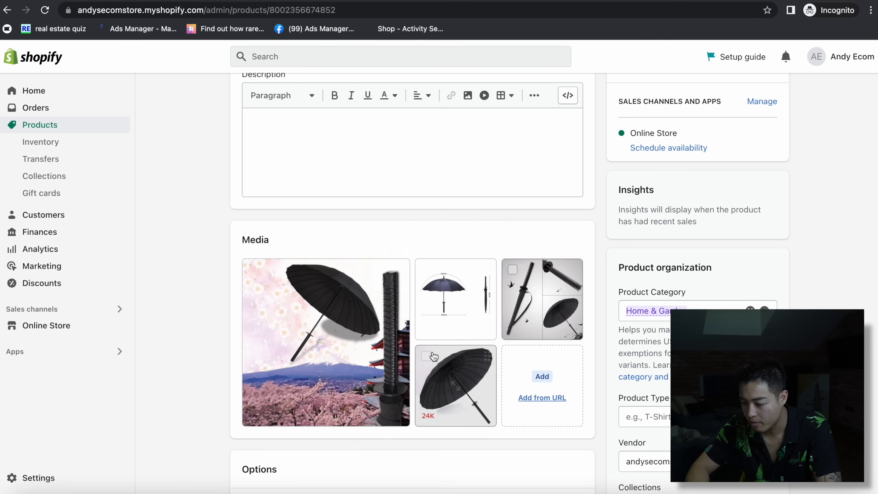
drag(552, 302, 465, 302)
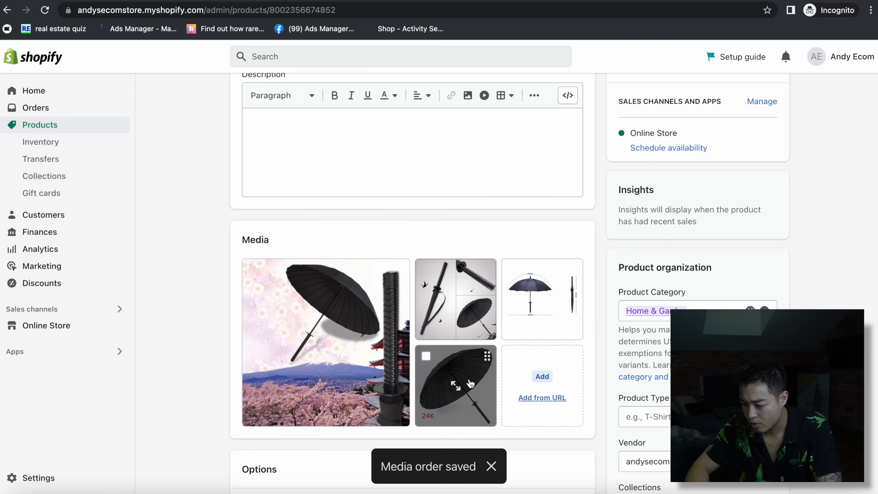
- Delete the 24K umbrella image file from the product
click(485, 359)
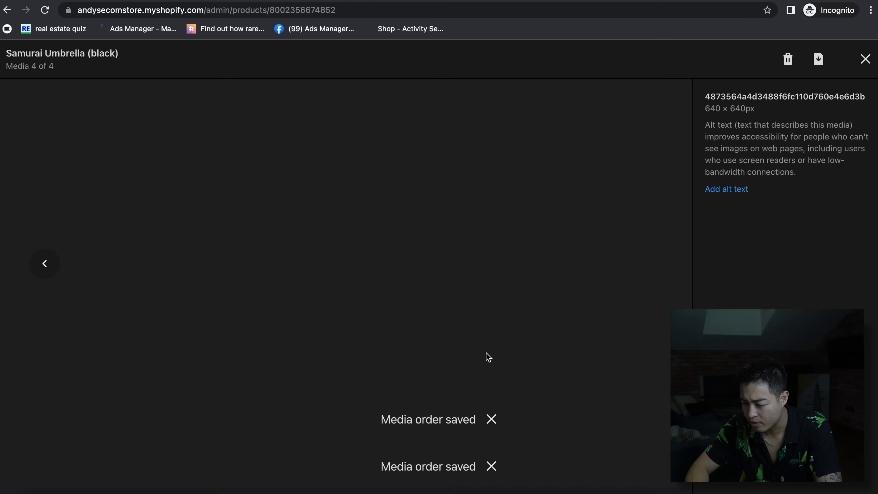
click(790, 62)
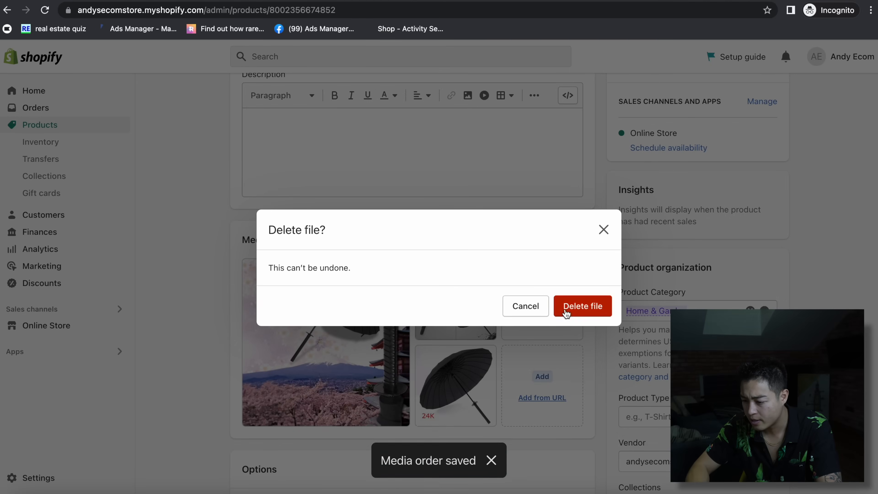
click(567, 308)
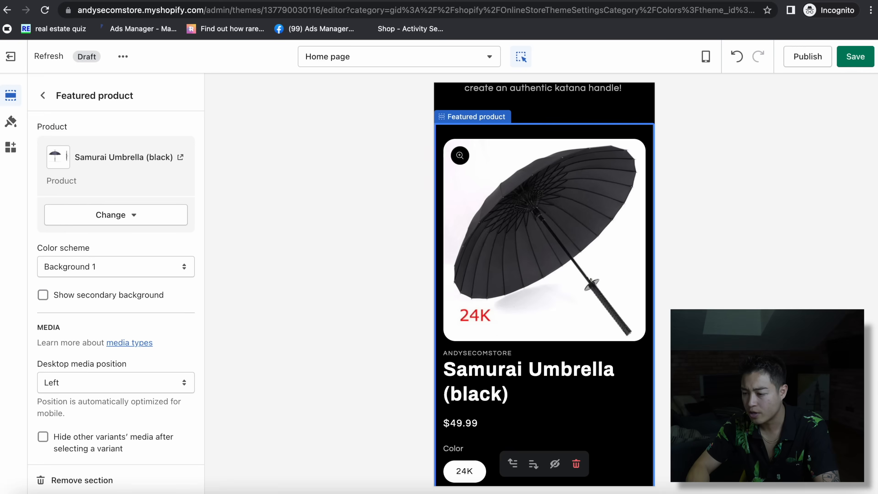
- Save the home page theme changes and reload the theme editor
click(855, 56)
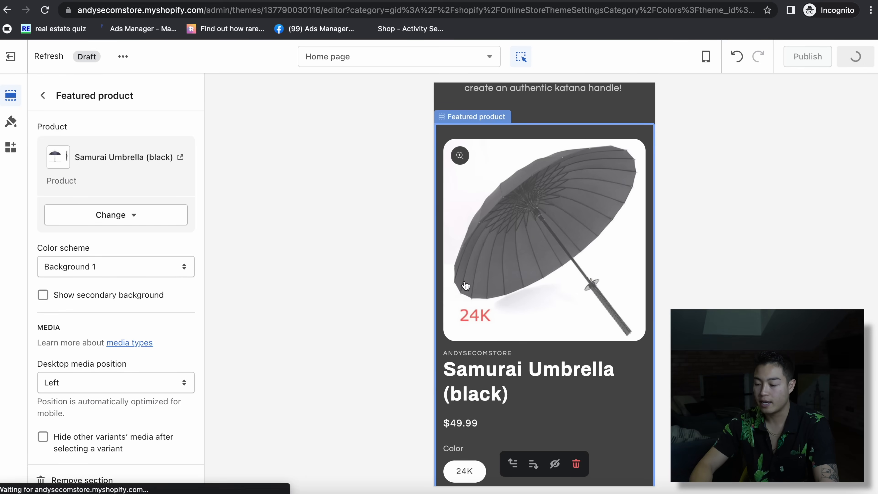
click(460, 6)
key(Return)
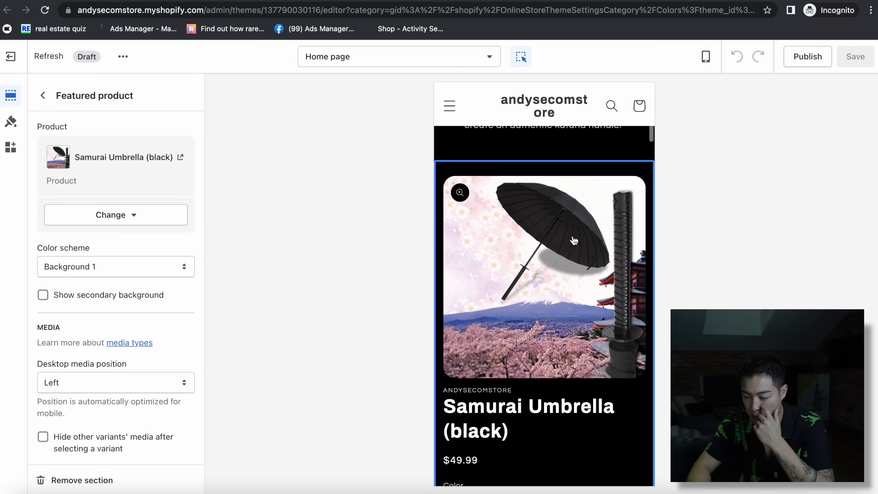
- Scroll through the Featured product preview to check the cherry-blossom image
scroll(554, 322, down, 7)
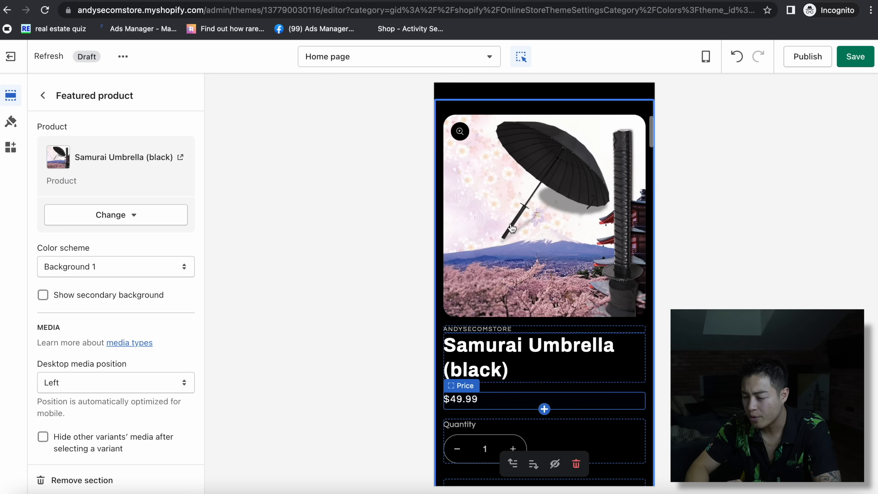
scroll(511, 224, up, 11)
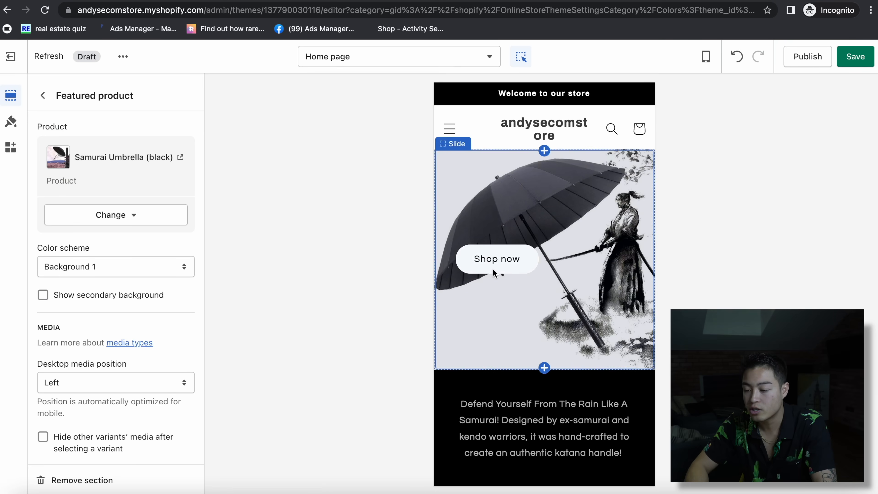
scroll(493, 269, down, 10)
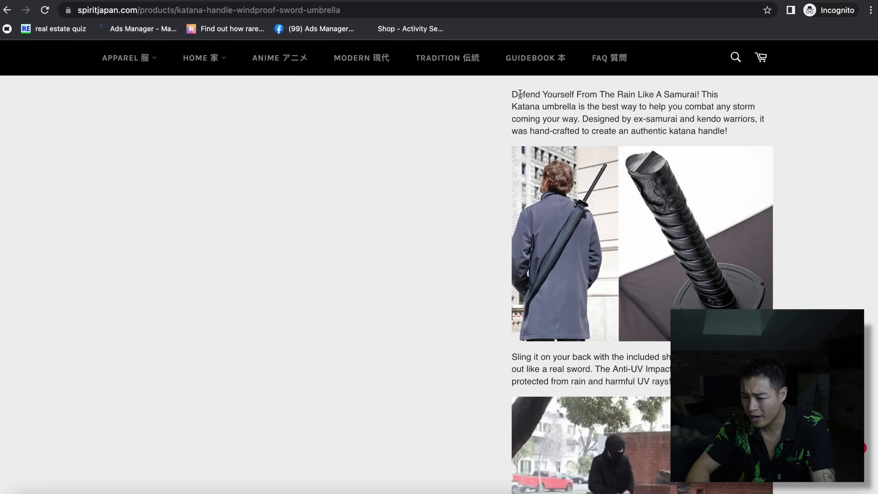
- Select the full Spirit of Japan umbrella description from 'Defend' through its images
drag(520, 93, 747, 152)
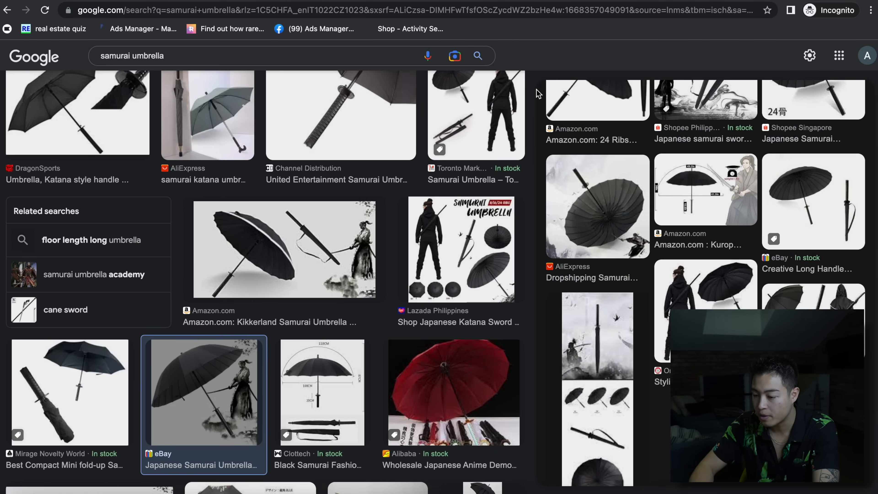
scroll(83, 173, up, 10)
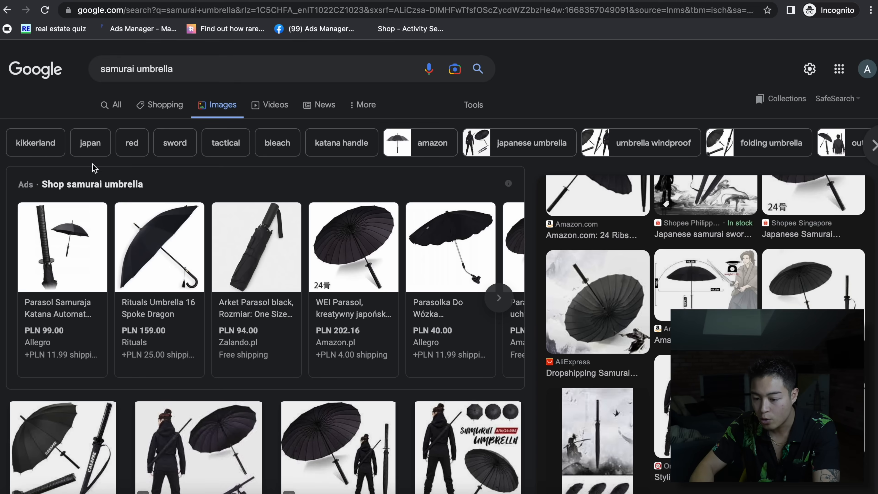
click(117, 105)
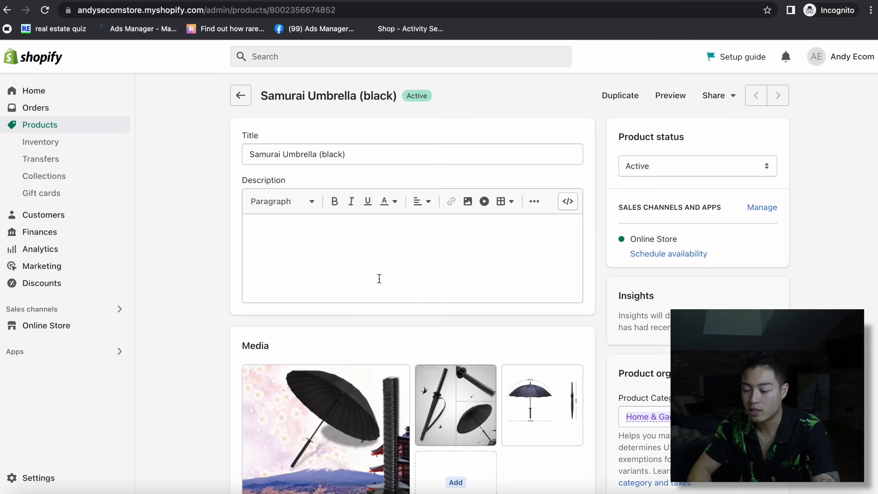
click(331, 264)
- Paste the copied description with images into Samurai Umbrella (black) and save
key(ctrl+v)
scroll(494, 306, down, 10)
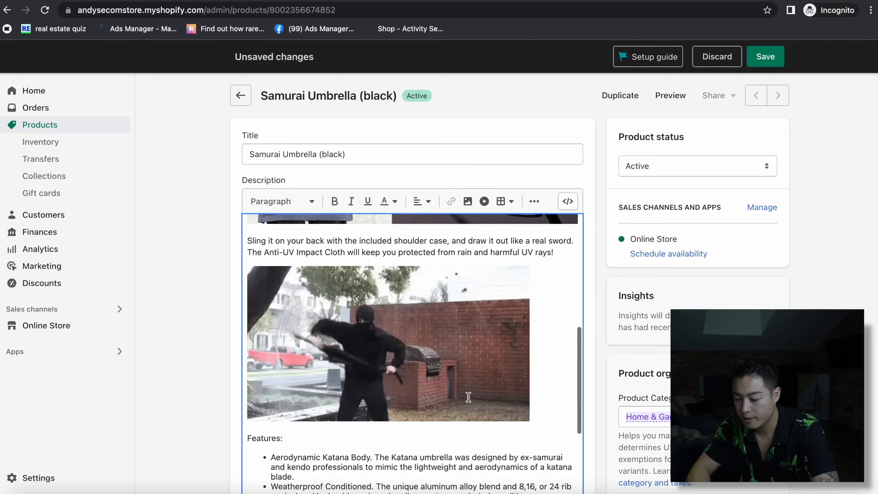
scroll(468, 396, up, 3)
scroll(468, 396, up, 10)
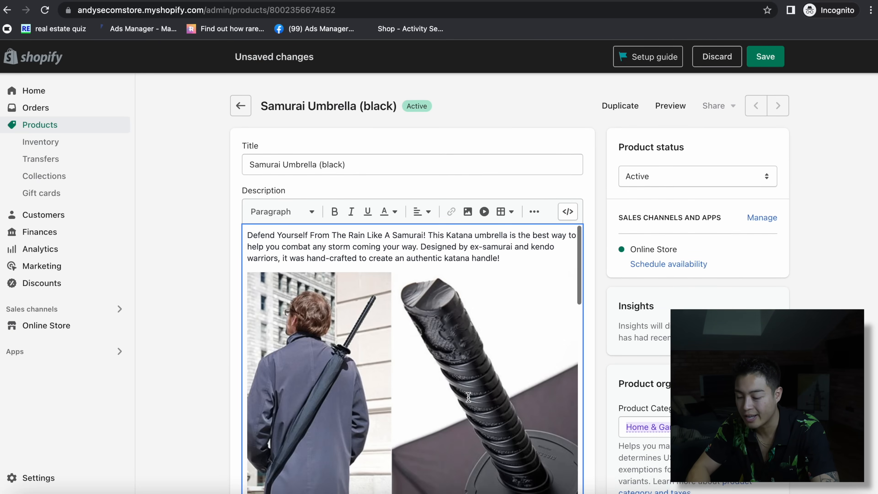
scroll(423, 370, down, 5)
scroll(422, 370, down, 5)
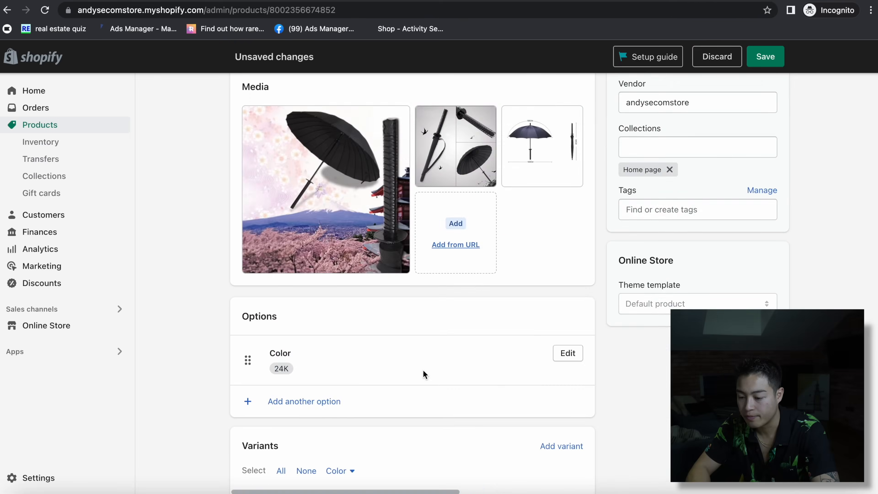
scroll(423, 370, up, 5)
scroll(425, 328, down, 3)
scroll(425, 328, down, 3)
scroll(426, 327, up, 10)
scroll(525, 288, up, 3)
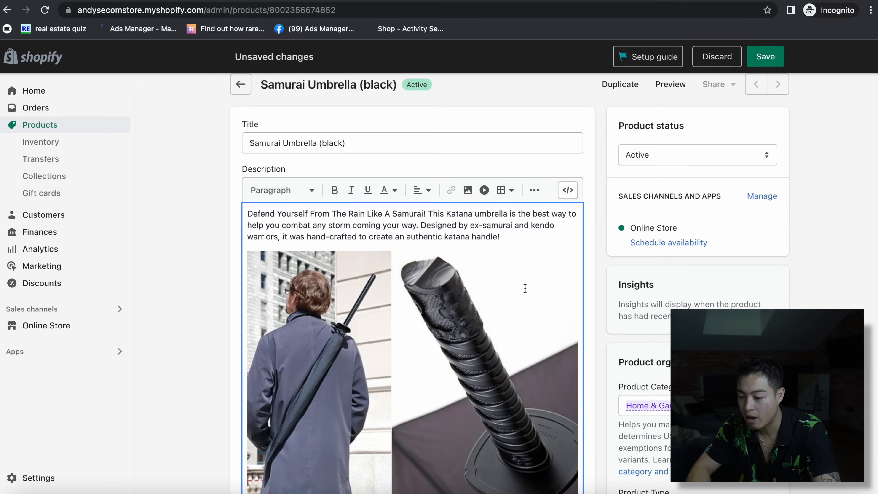
click(750, 52)
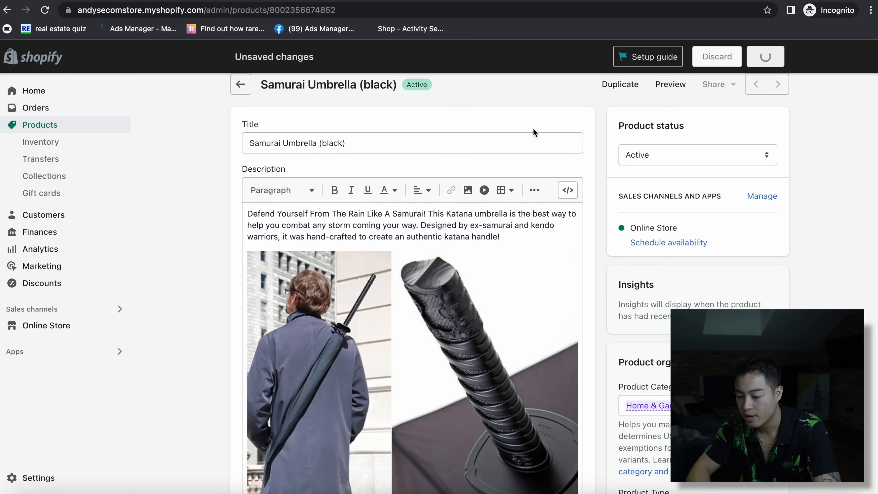
- Delete the secure-checkout badges image from the description and save the product again
scroll(430, 335, down, 10)
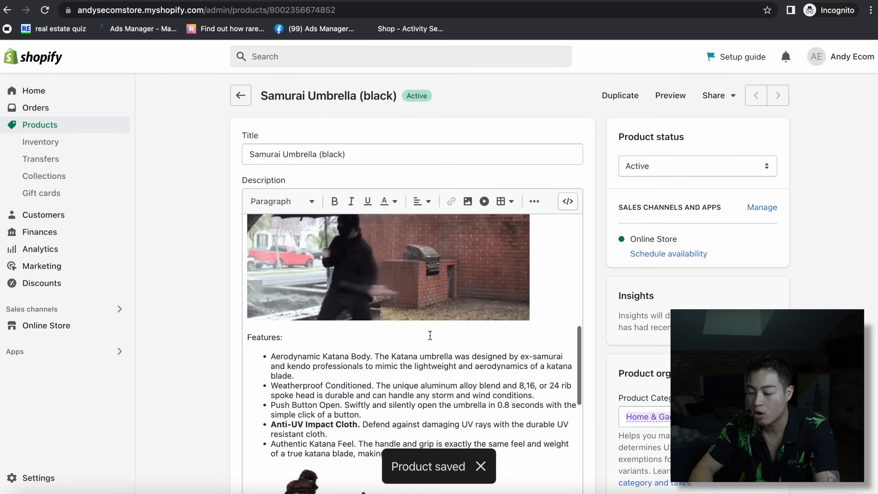
scroll(430, 335, down, 10)
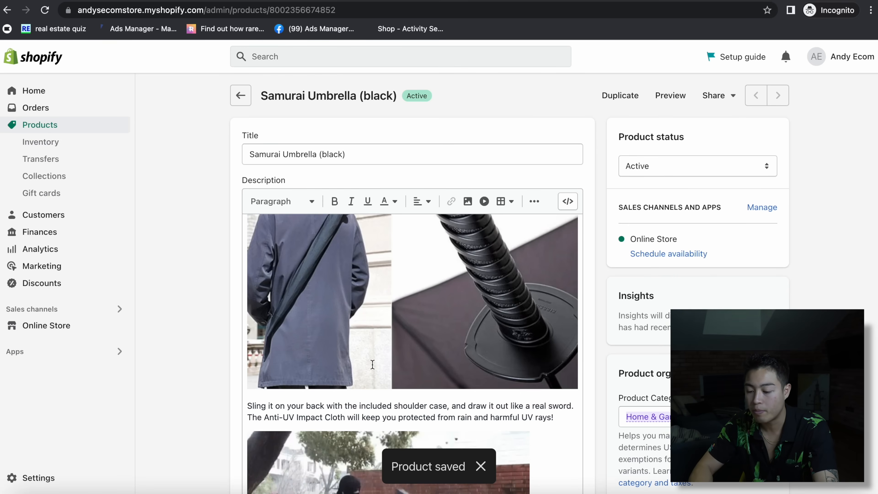
scroll(400, 349, down, 5)
scroll(372, 366, down, 5)
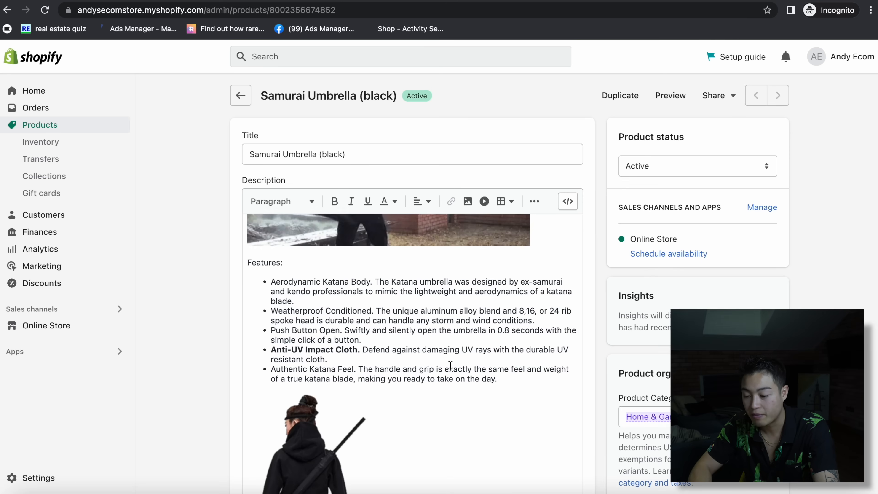
scroll(450, 364, down, 1)
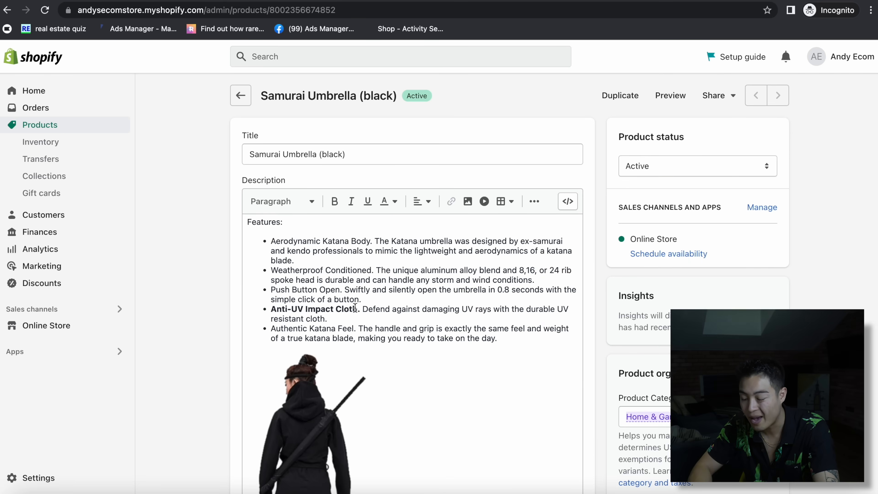
scroll(494, 346, down, 5)
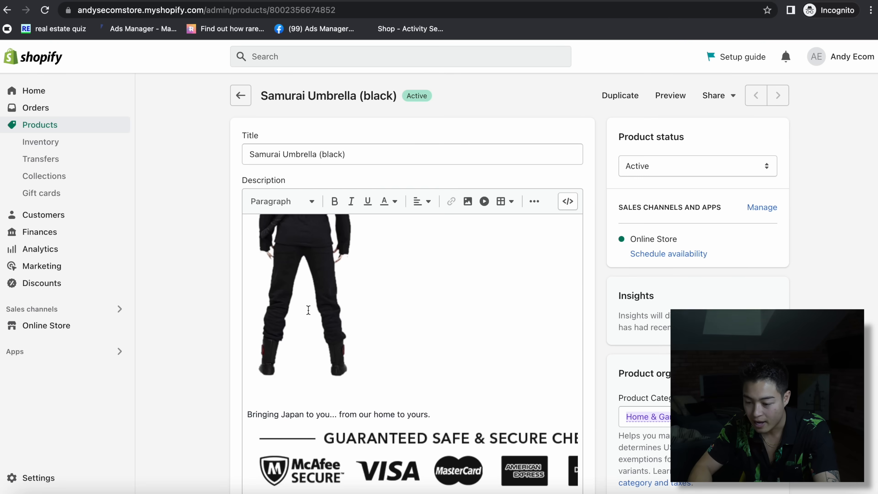
scroll(308, 310, up, 3)
scroll(339, 378, down, 3)
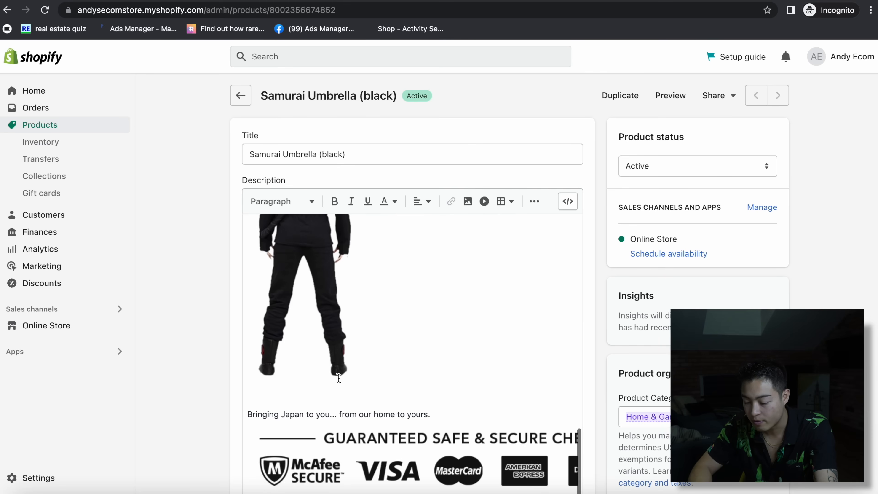
scroll(338, 378, down, 2)
click(537, 393)
key(BackSpace)
click(365, 393)
key(BackSpace)
click(766, 57)
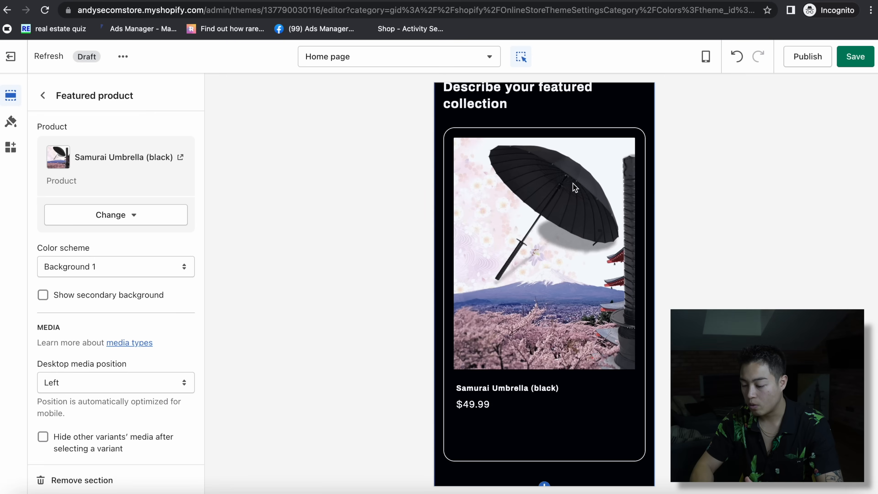
- Remove the first testimonial column from the Multicolumn section
scroll(511, 268, up, 10)
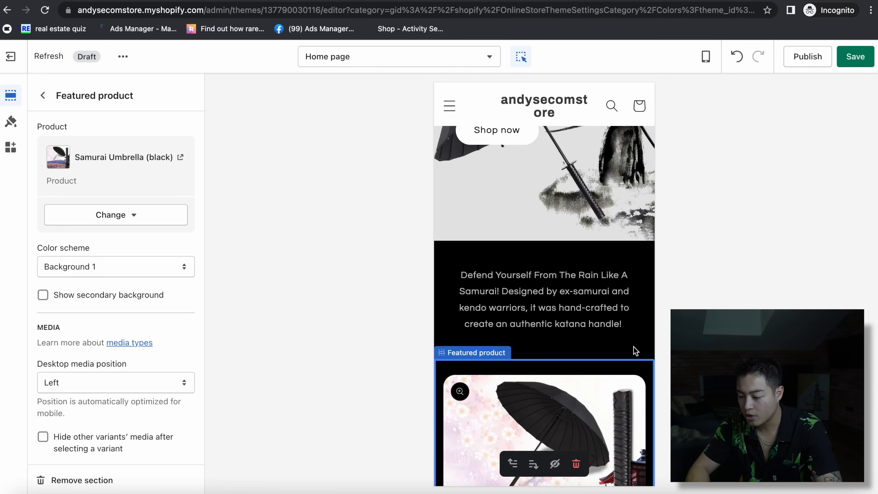
scroll(651, 399, down, 10)
scroll(651, 399, down, 10)
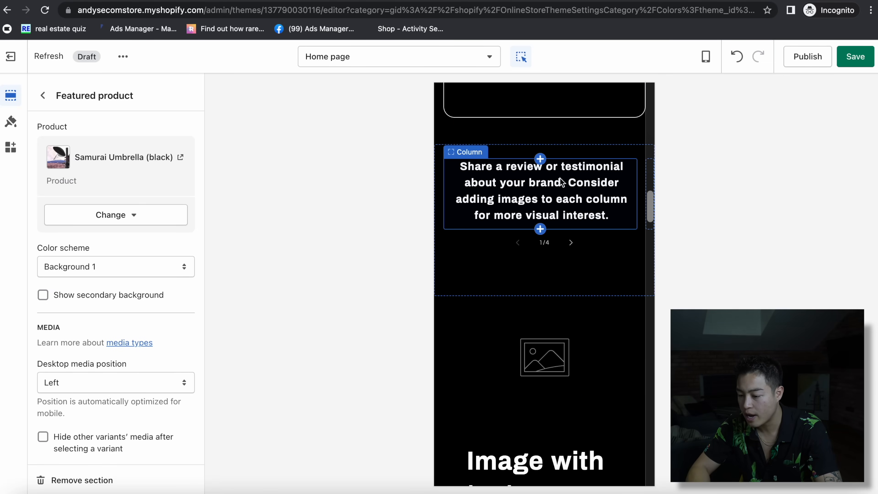
scroll(502, 203, up, 5)
scroll(501, 204, down, 3)
click(504, 286)
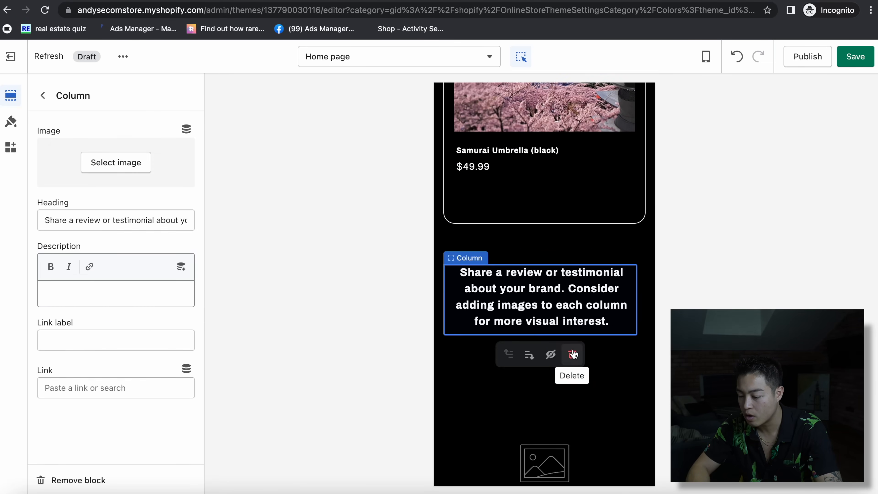
click(572, 354)
click(43, 96)
- Upload the HTB1ntHic6gy_uJjSZTEq6AYkFXau_1 umbrella image and use it as the Image with text picture
click(555, 261)
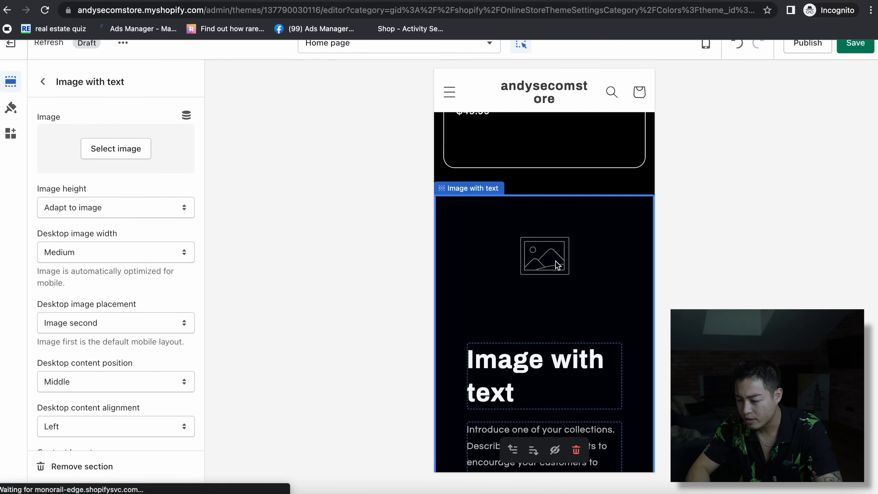
click(116, 146)
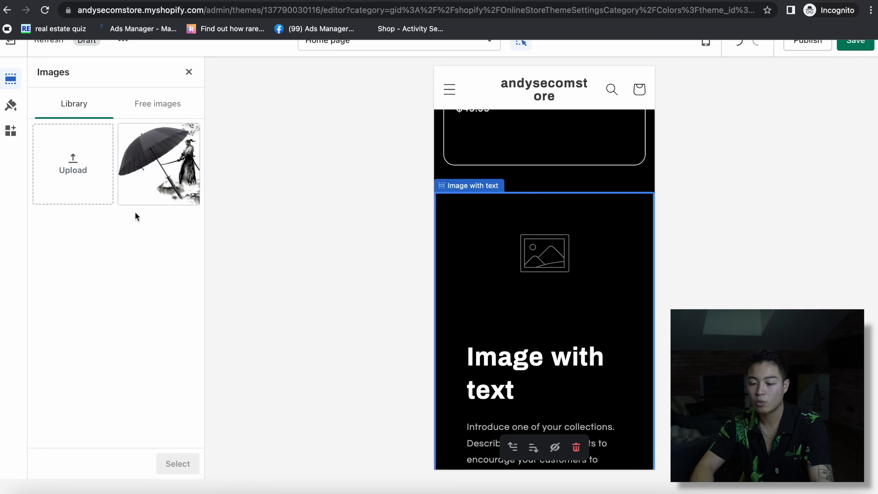
click(73, 164)
drag(311, 121, 438, 121)
drag(23, 381, 724, 207)
click(779, 353)
drag(484, 0, 356, 1)
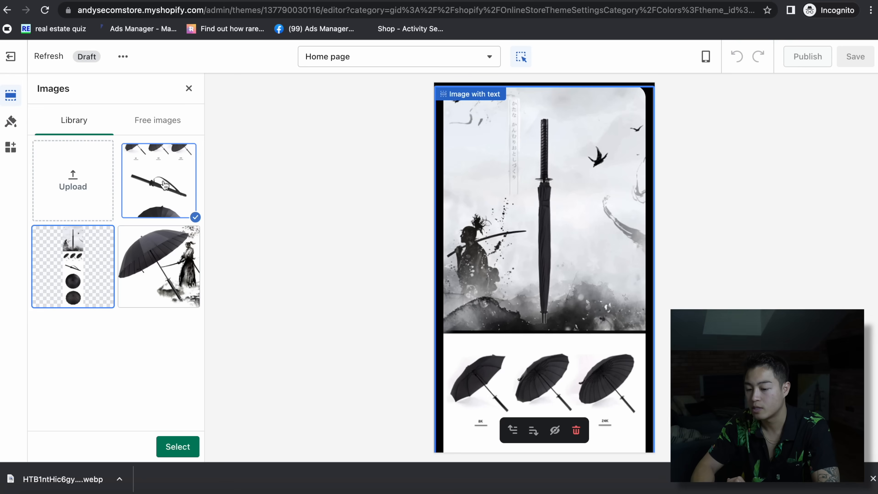
click(176, 446)
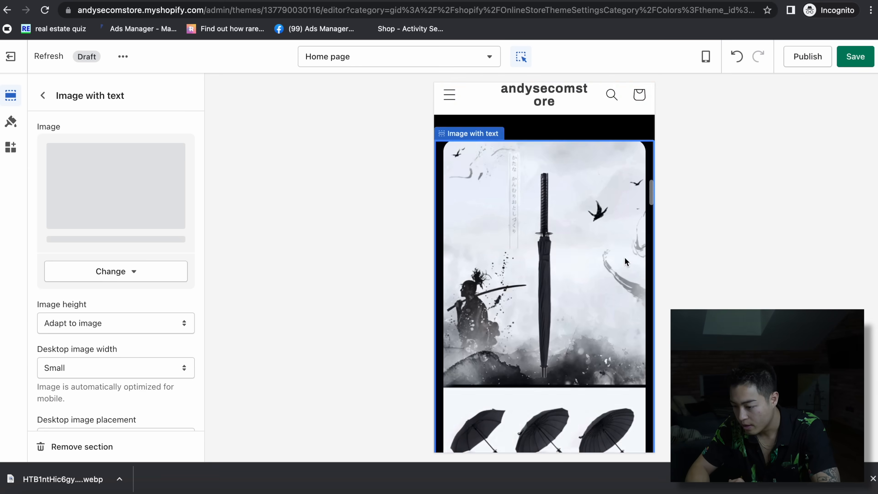
- Delete the banner's heading, body text and button blocks
scroll(625, 258, down, 5)
click(553, 180)
click(576, 229)
click(559, 256)
click(578, 307)
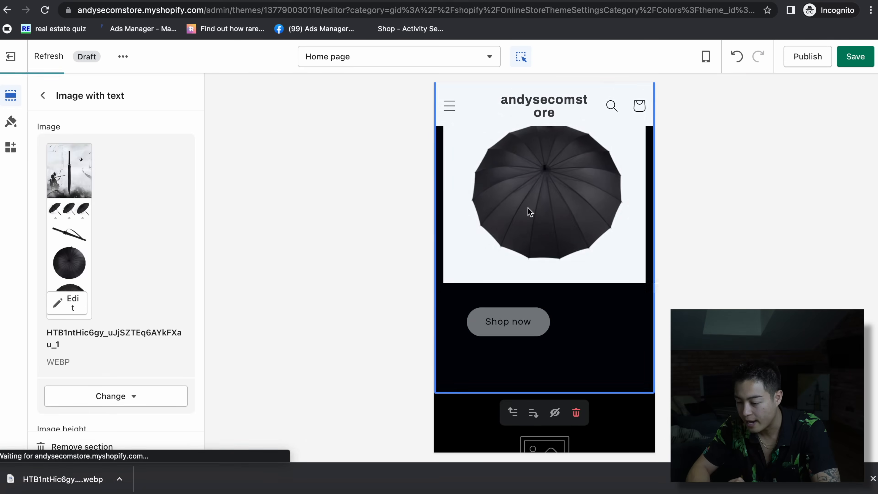
click(518, 322)
click(542, 355)
scroll(565, 356, down, 3)
scroll(565, 356, down, 3)
scroll(565, 356, up, 1)
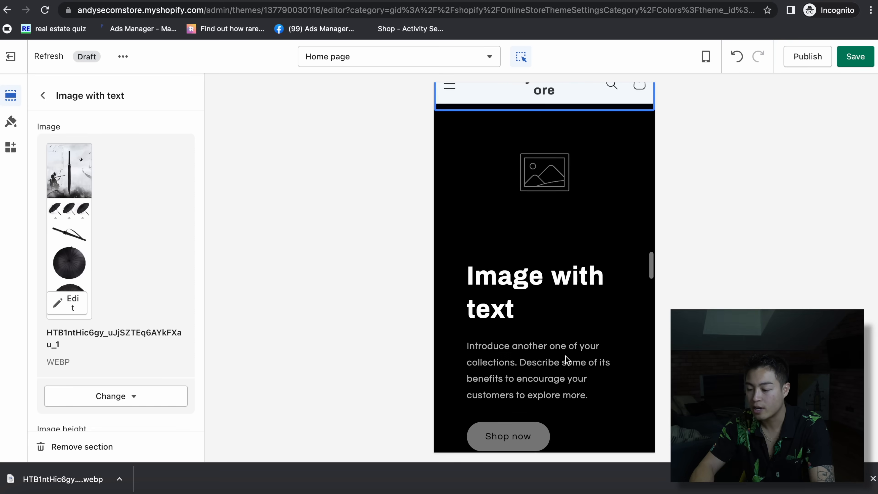
scroll(567, 360, up, 1)
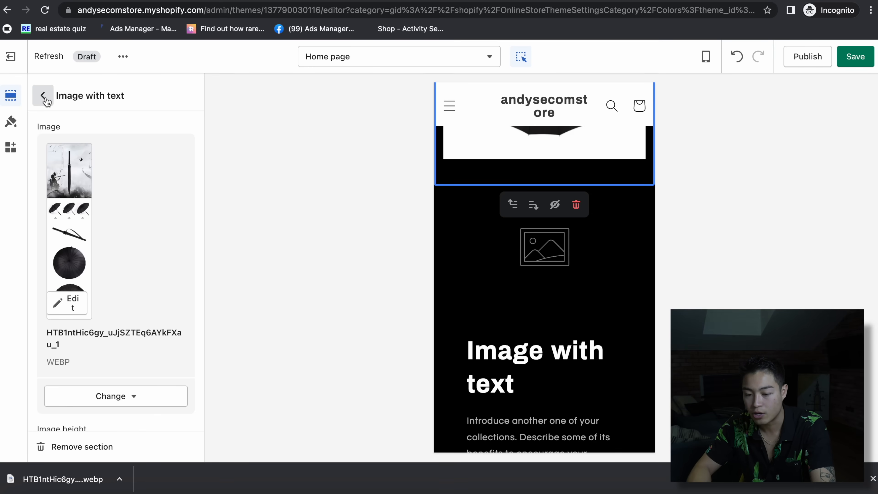
- Drag Featured collection below the first Image with text banner in the sections list
click(43, 95)
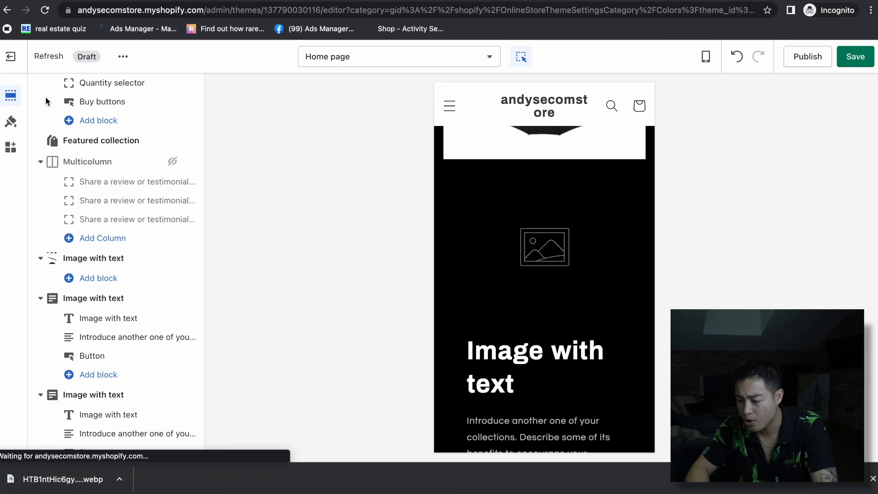
mouse_move(176, 140)
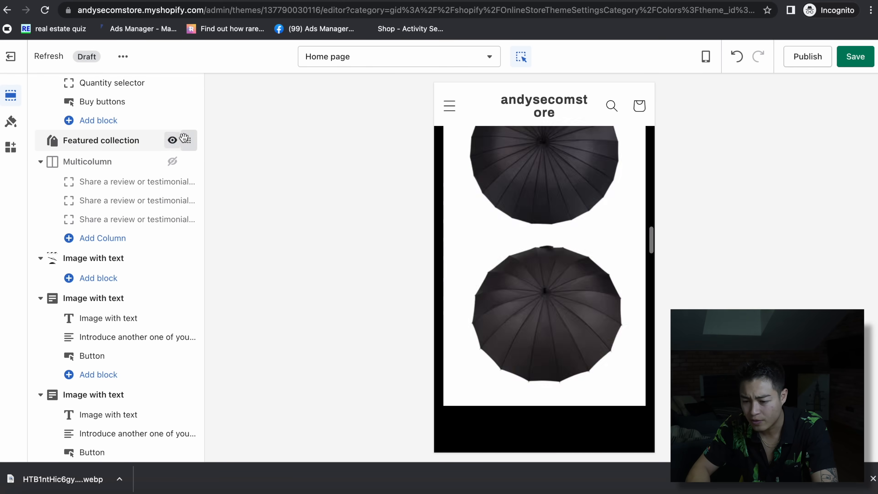
scroll(186, 138, up, 5)
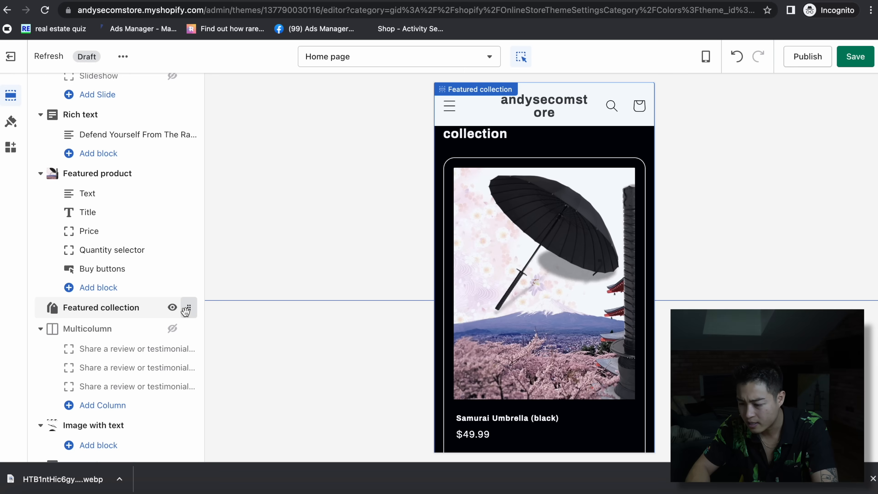
drag(187, 308, 159, 309)
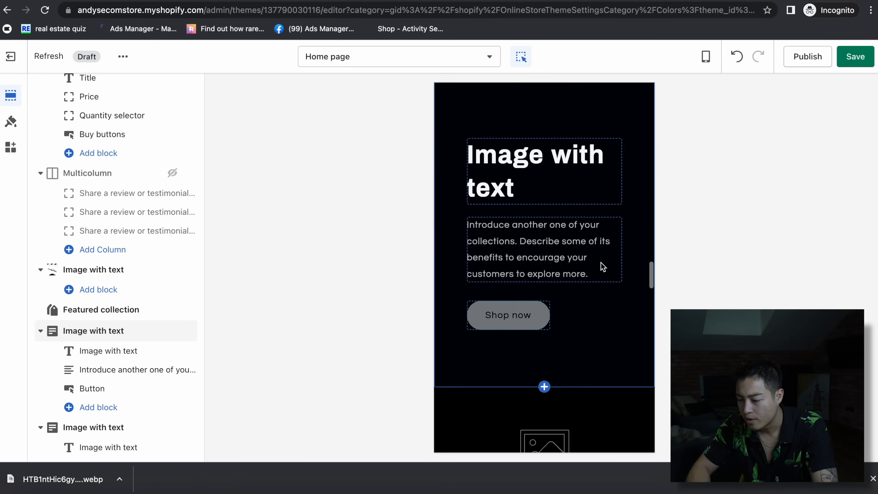
scroll(603, 267, up, 2)
scroll(603, 267, down, 10)
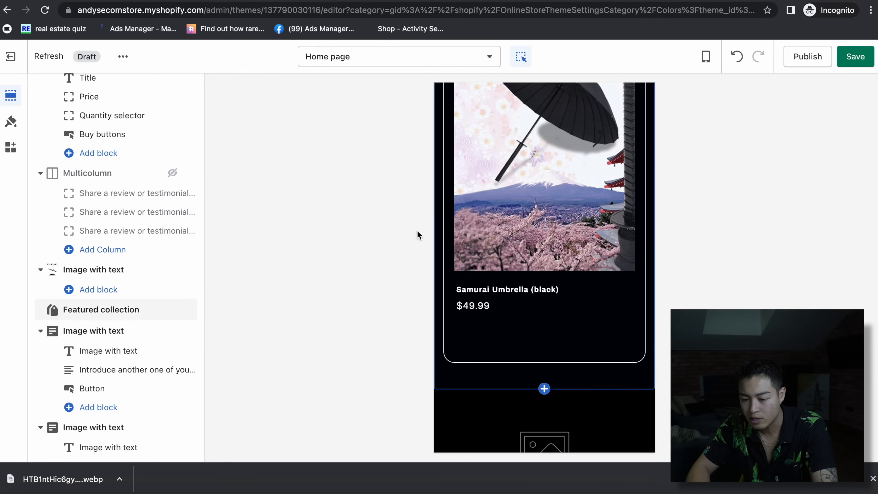
scroll(595, 333, down, 3)
scroll(595, 333, up, 10)
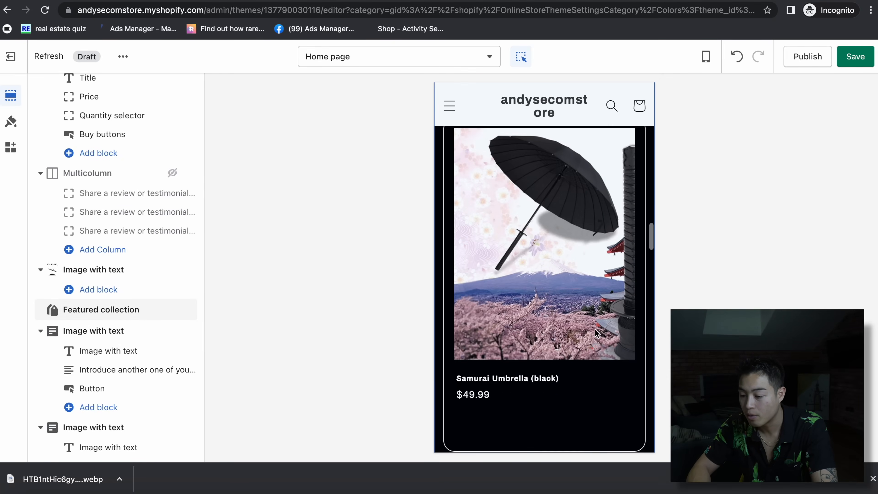
- Return to the AliExpress katana umbrella listing and scroll through its details
key(ctrl+Tab)
scroll(430, 210, up, 20)
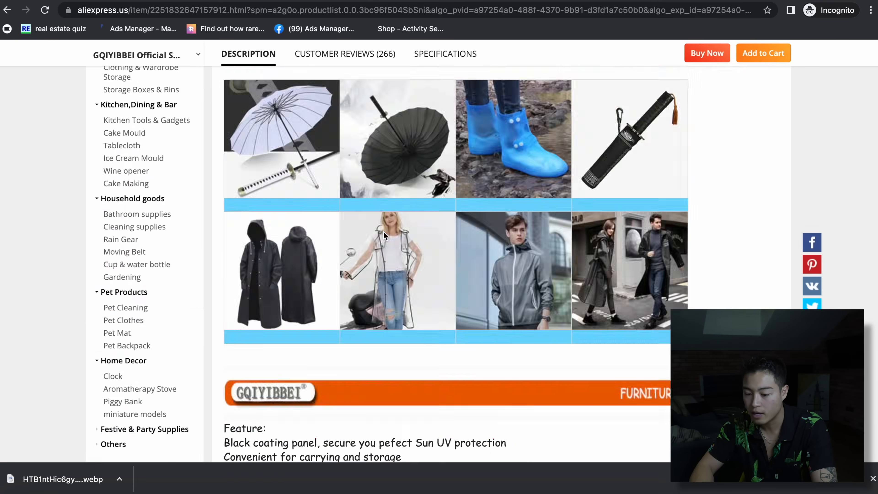
scroll(385, 236, down, 5)
scroll(384, 237, down, 2)
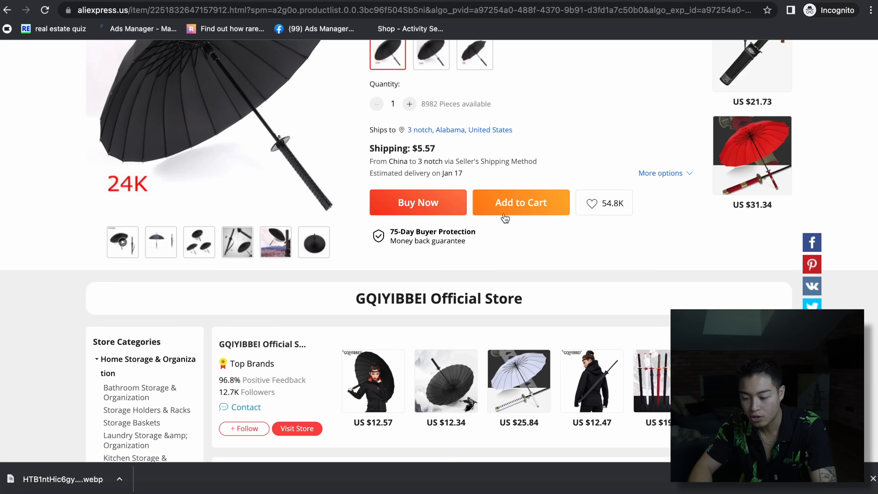
scroll(505, 218, up, 8)
scroll(727, 274, down, 9)
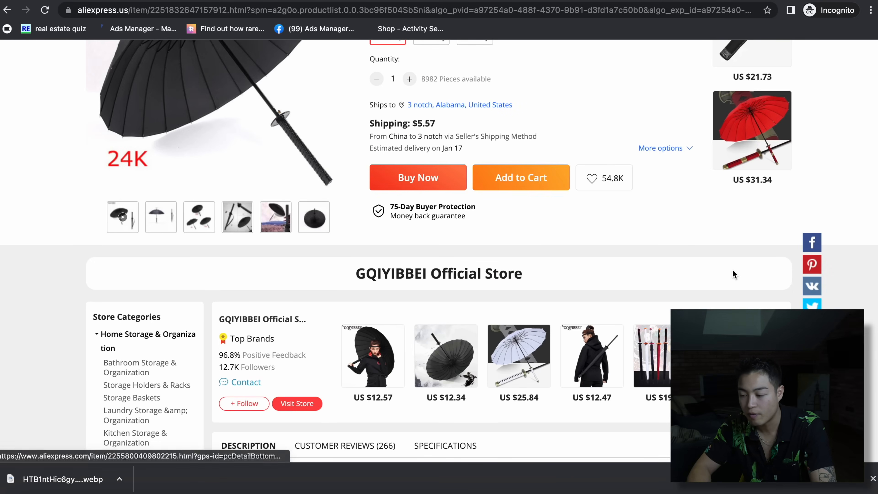
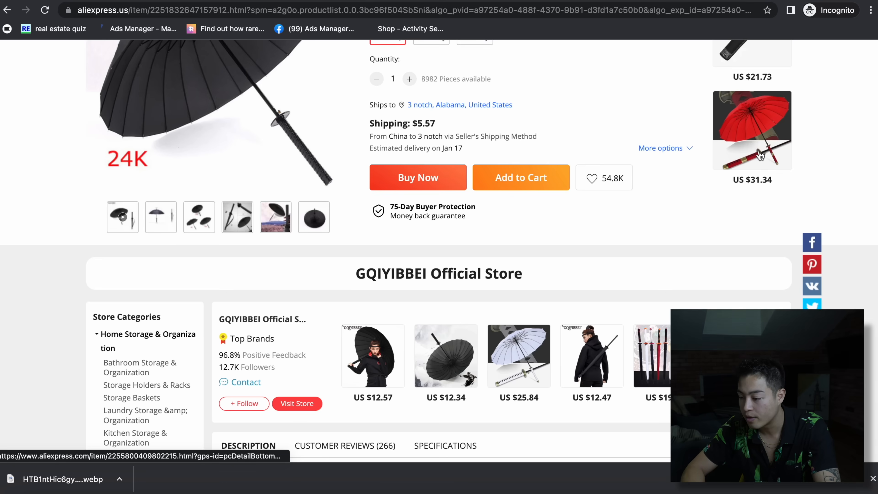
- Duplicate the katana umbrella tab and copy the link of the white $25.84 samurai-sword umbrella listing
right_click(553, 33)
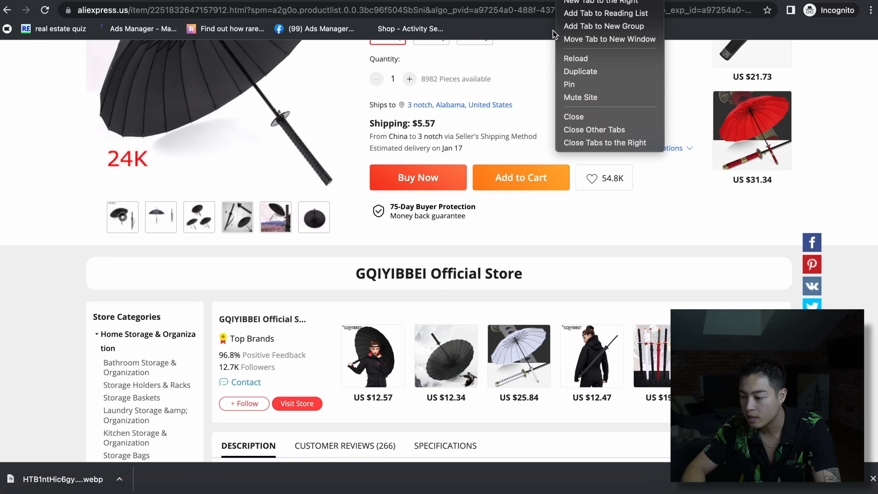
click(584, 72)
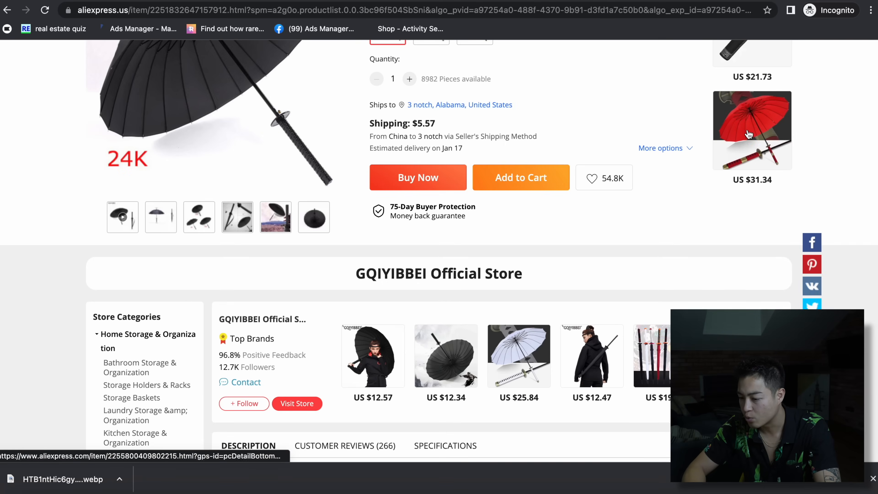
scroll(572, 288, down, 6)
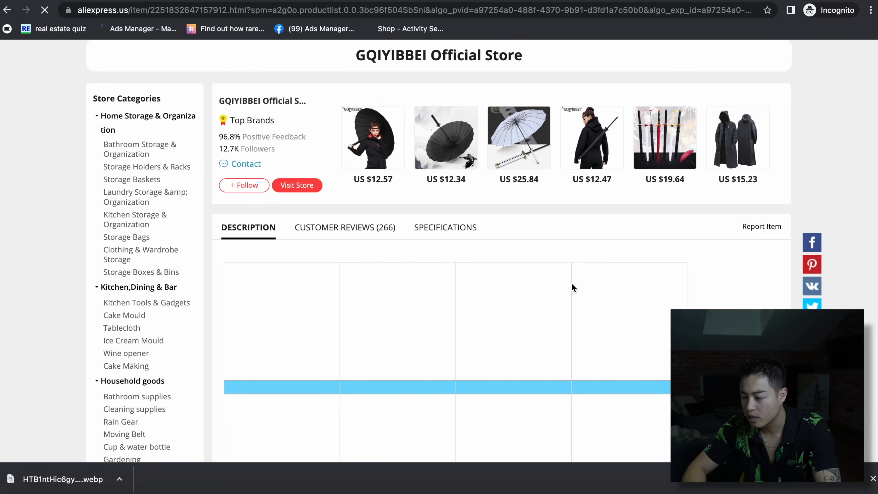
click(519, 138)
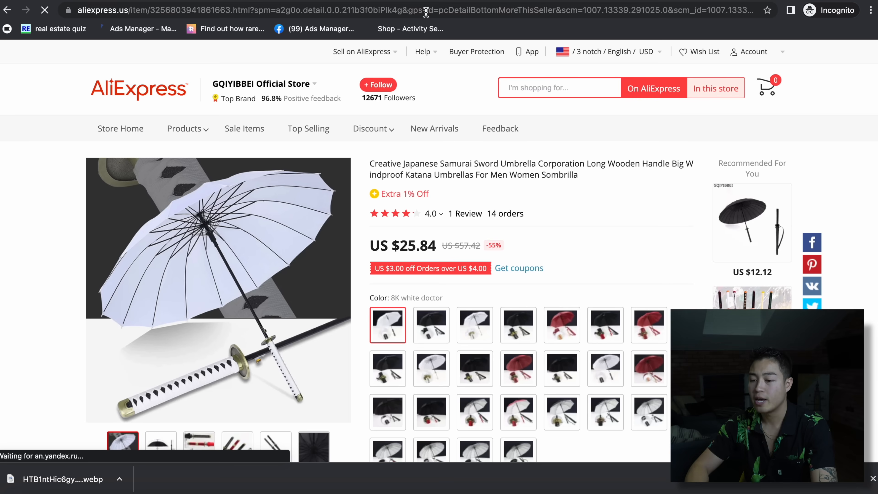
click(387, 11)
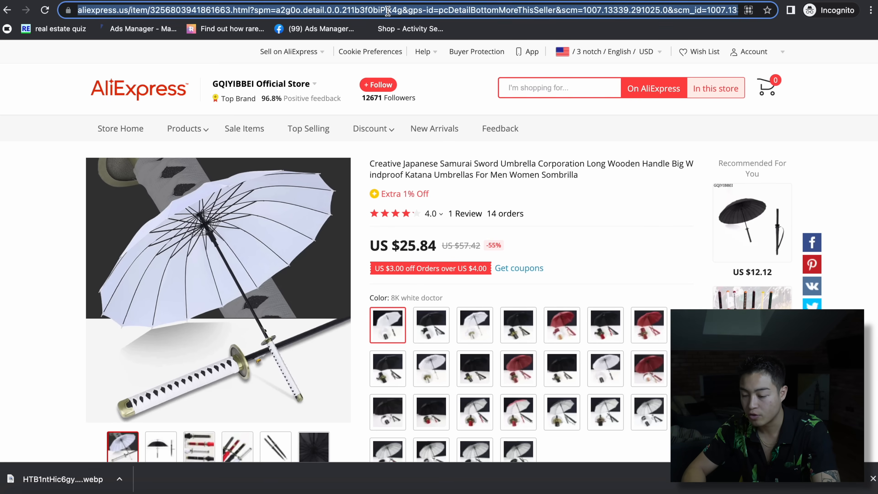
key(ctrl+Tab)
- Import the white umbrella into Zendrop by pasting its AliExpress link into Import from AliExpress
scroll(156, 236, up, 3)
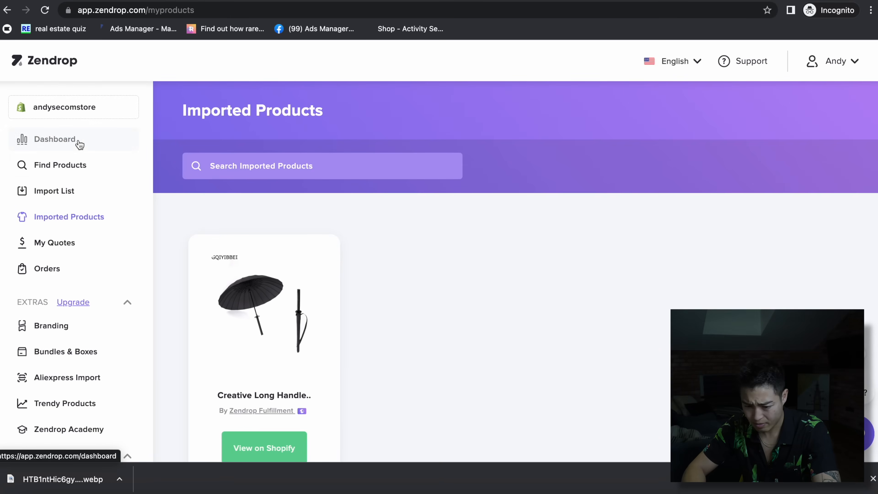
click(151, 150)
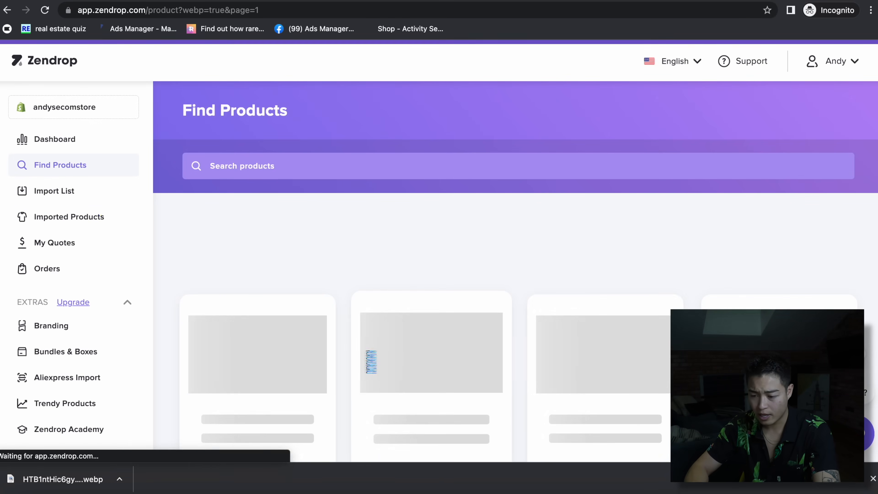
scroll(607, 268, up, 5)
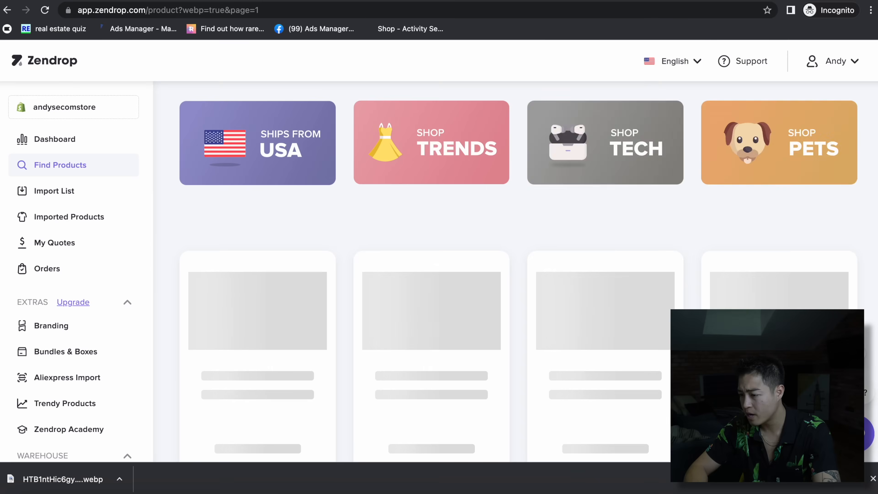
scroll(650, 379, down, 10)
click(601, 271)
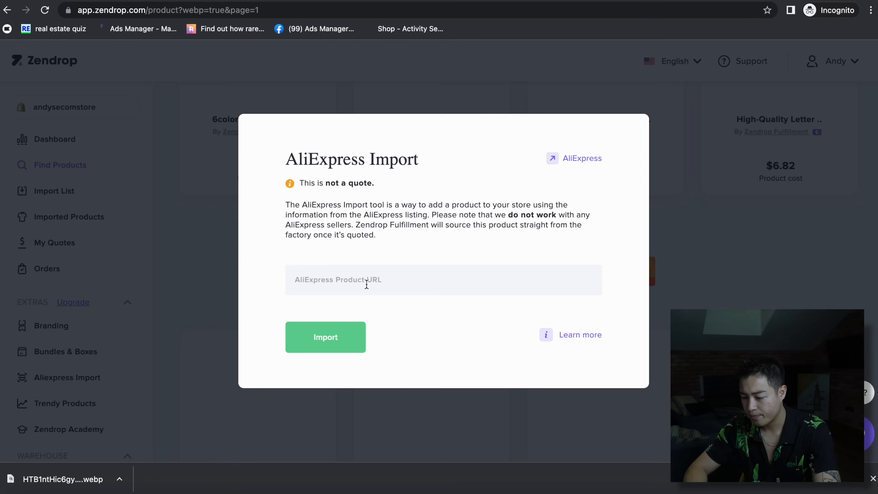
text(https://www.aliexpress.us/item/3256803941861663.html)
click(329, 328)
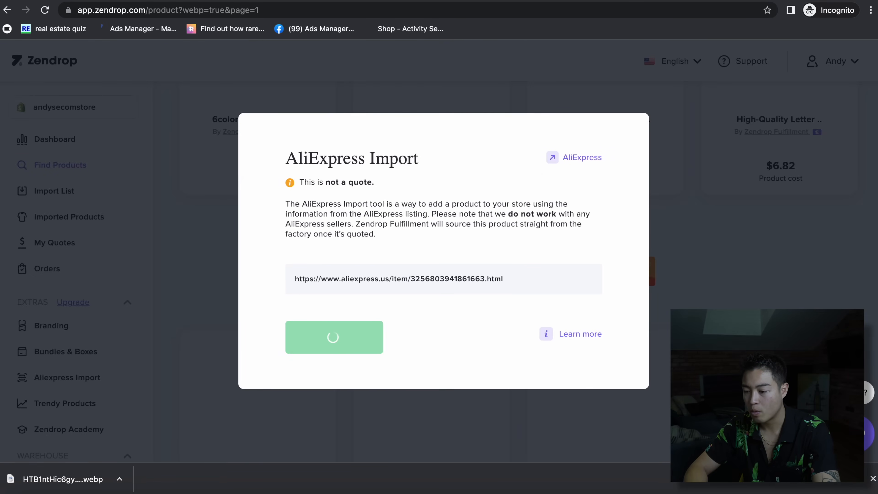
- Grab the red umbrella listing's web address from its AliExpress tab
click(503, 0)
click(487, 0)
click(466, 4)
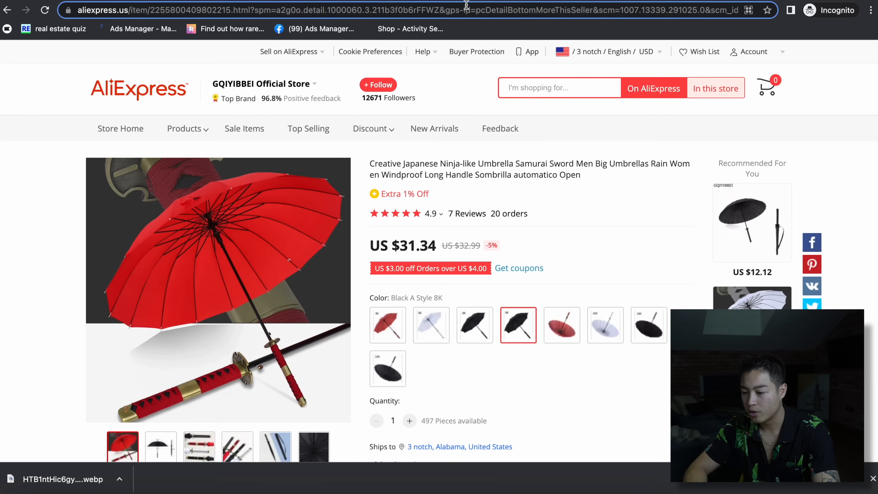
click(543, 2)
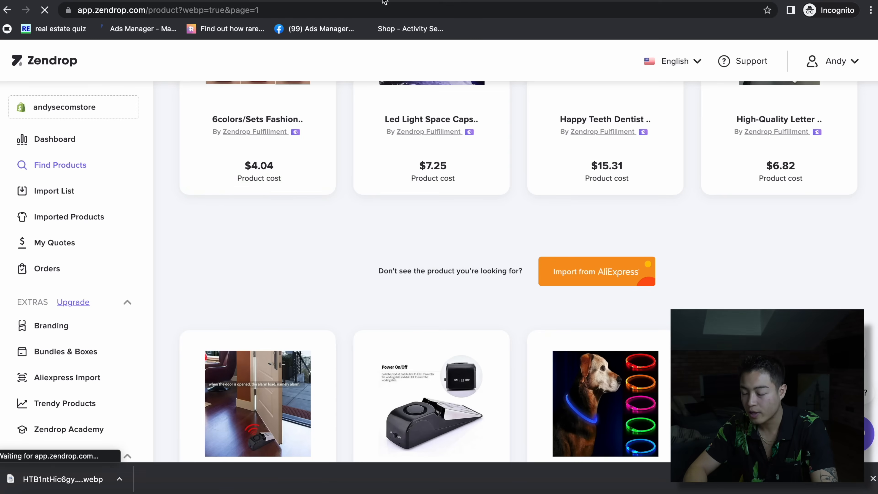
- Rename the imported product to 'Samurai Umbrella (White)'
click(54, 191)
triple_click(513, 309)
text(Samurai Umbrella )
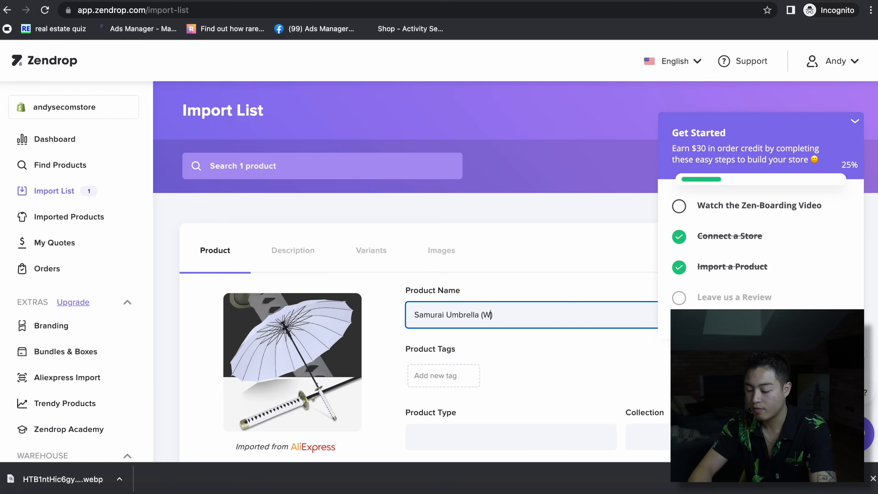
text((White))
triple_click(530, 309)
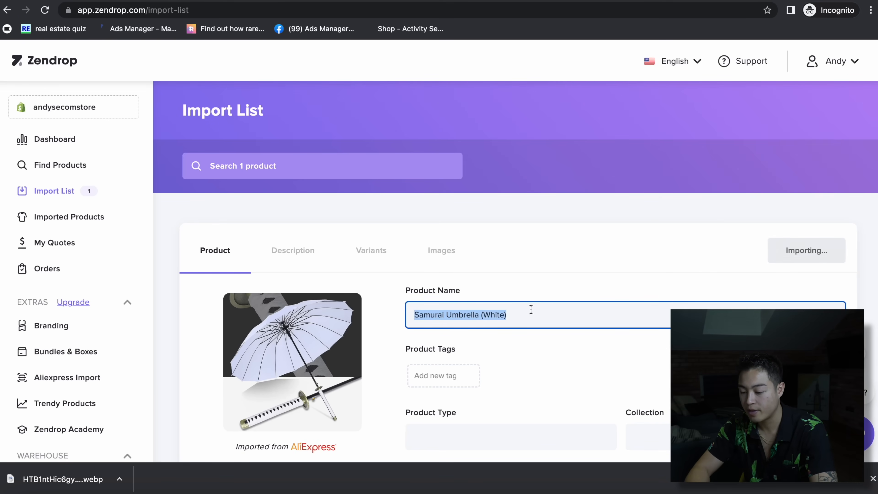
click(512, 321)
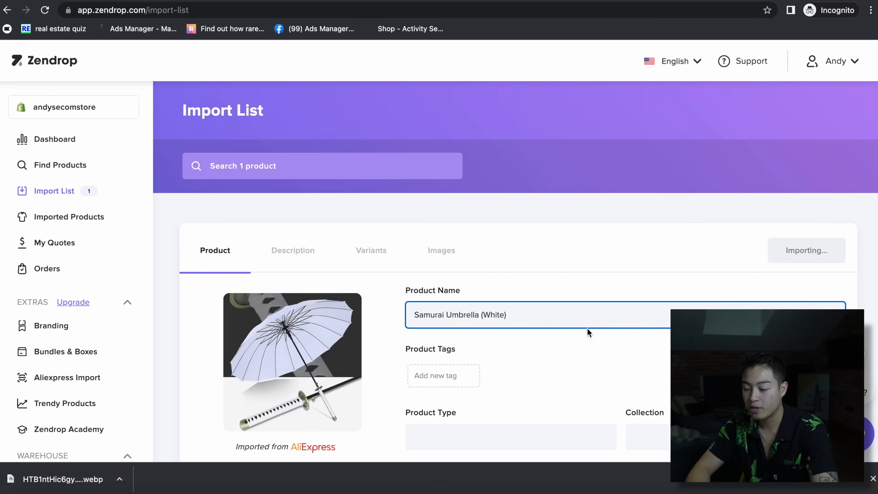
scroll(587, 328, down, 1)
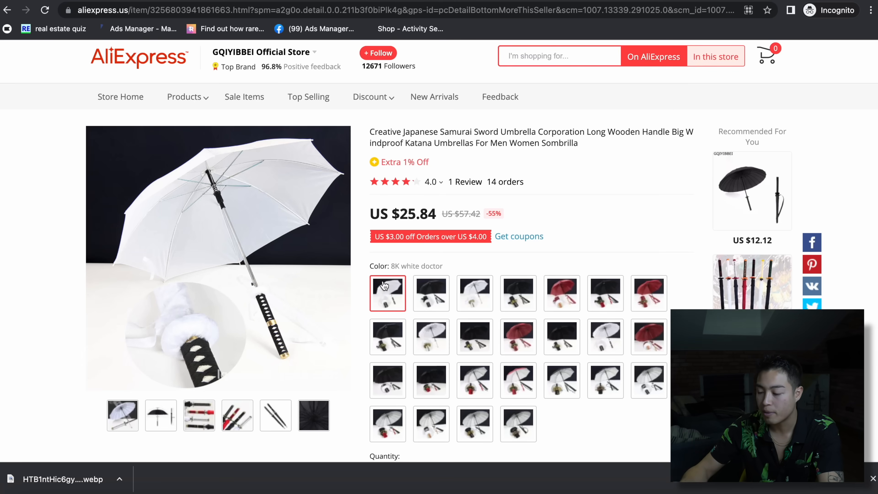
scroll(423, 213, down, 9)
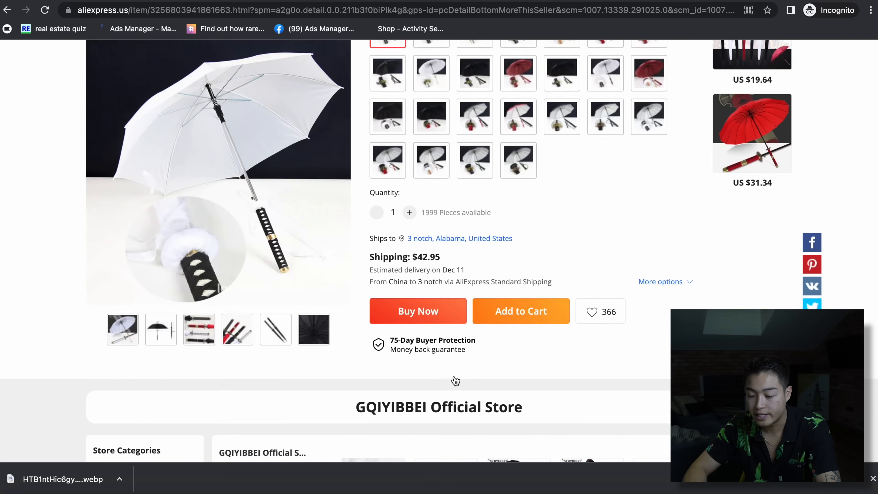
scroll(286, 392, down, 4)
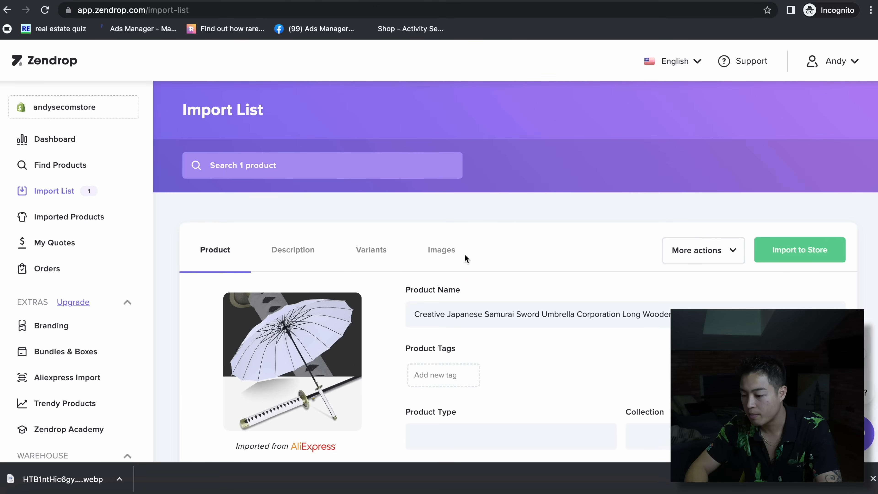
- Review the white umbrella's description and exclude the 8K black doctor, 8K white text and 8K autumn variants
click(292, 249)
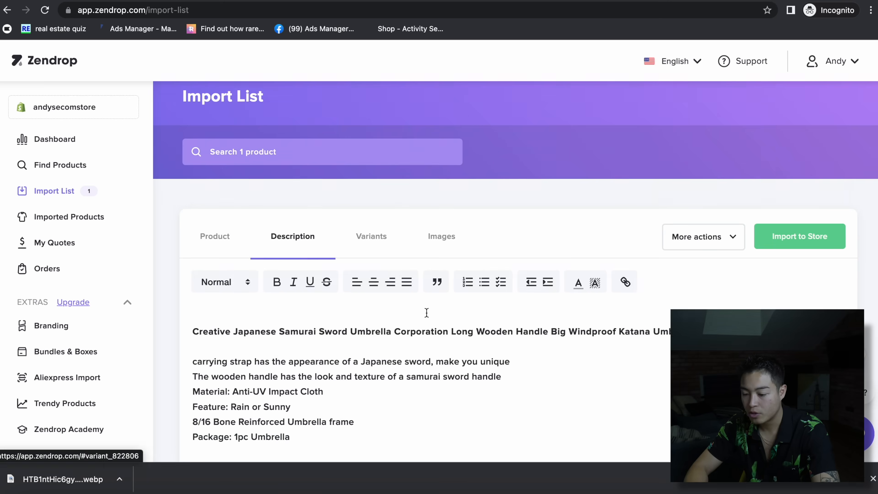
scroll(337, 286, down, 5)
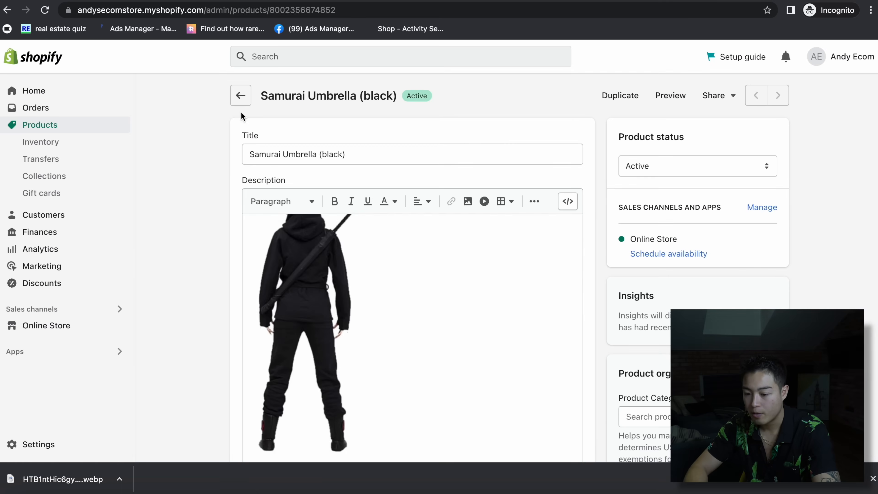
click(429, 318)
key(ctrl+a)
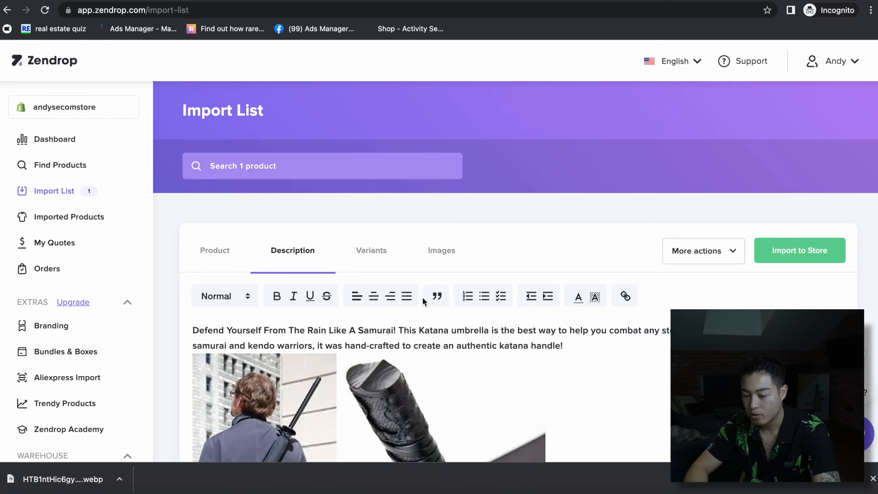
click(370, 249)
scroll(274, 320, down, 5)
click(204, 212)
click(204, 253)
click(204, 292)
scroll(204, 316, up, 5)
- Drop the swords, black underside, measured and three-katanas images, then import the white umbrella to the store
click(442, 255)
scroll(305, 192, down, 7)
click(294, 287)
click(384, 294)
click(384, 129)
click(561, 146)
scroll(561, 147, up, 10)
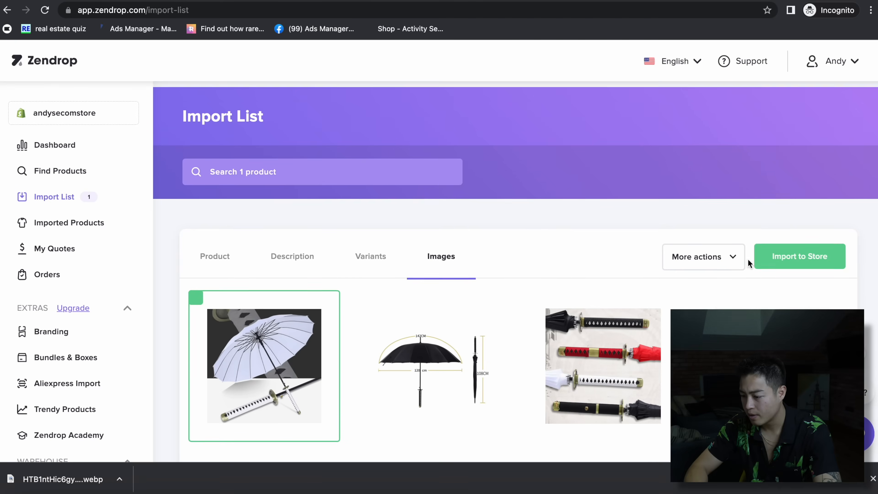
click(793, 253)
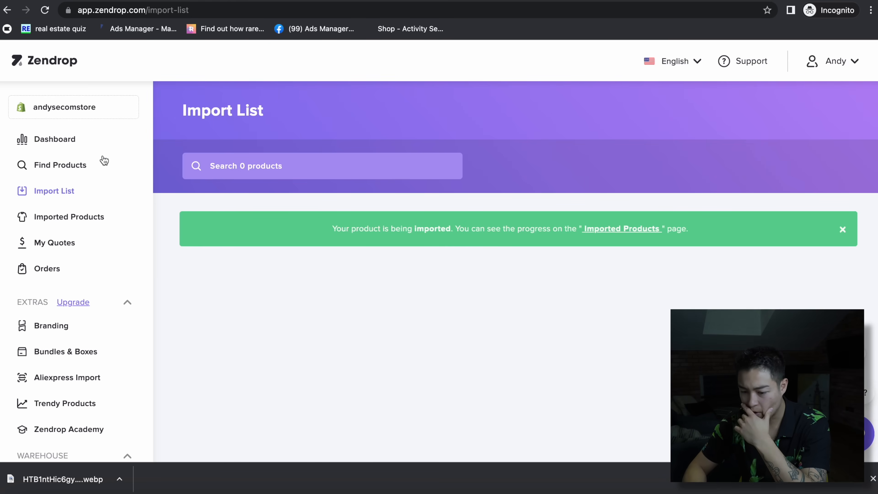
- Import the red umbrella from its pasted AliExpress link and start renaming it 'samurai U'
click(74, 164)
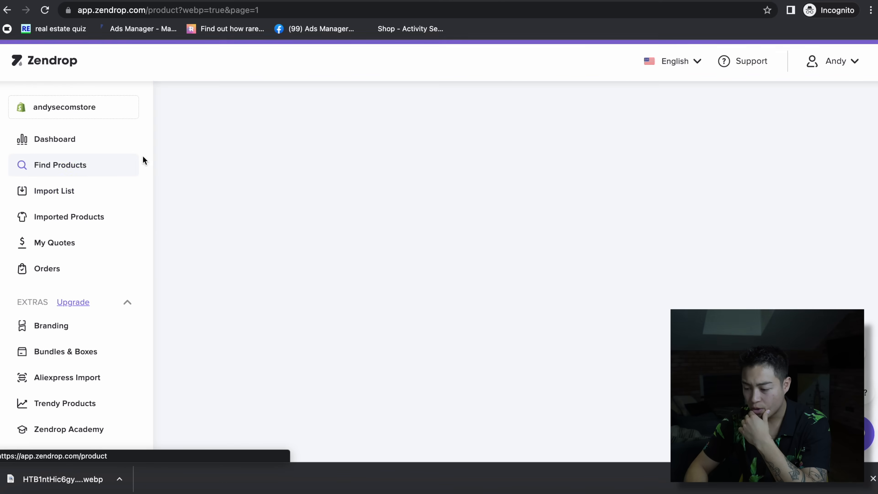
scroll(574, 174, down, 5)
click(592, 142)
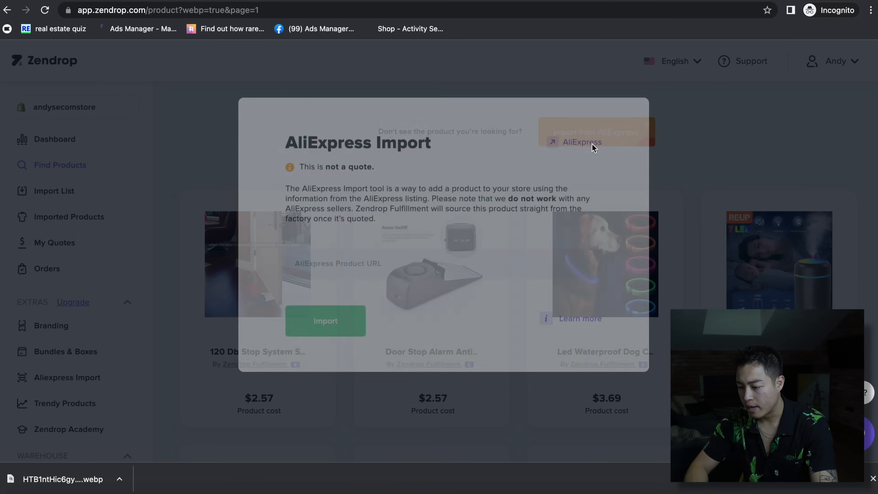
text(https://aliexpress.us/item/2255800409802215.html)
click(316, 347)
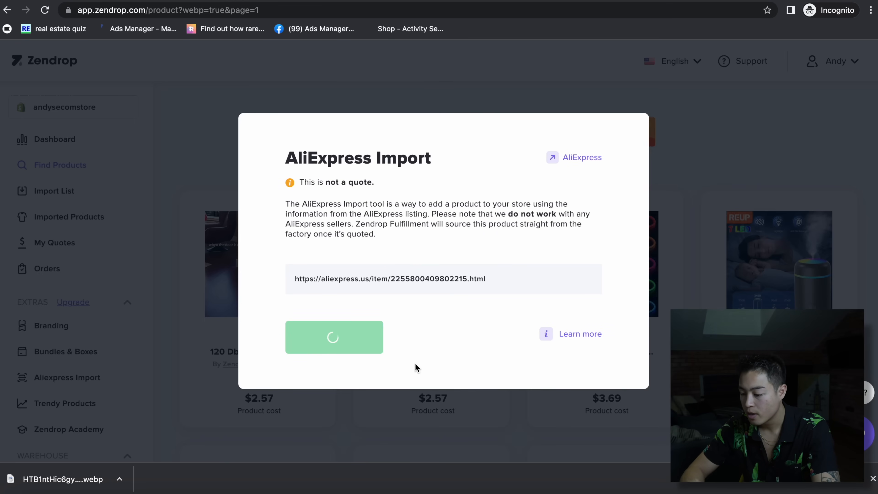
click(369, 372)
key(ctrl+a)
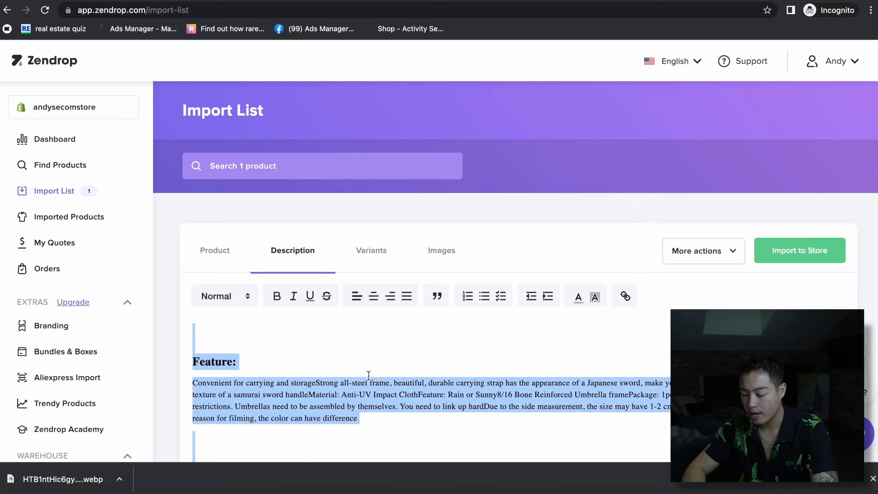
click(215, 250)
click(478, 312)
key(ctrl+a)
text(samurai U)
- Exclude the red umbrella's White 8K, Black B Style 8K, Black A Style 8K and Wine red 16K variants
click(293, 251)
click(371, 251)
scroll(480, 345, down, 3)
click(204, 300)
click(204, 341)
scroll(204, 277, down, 4)
click(204, 238)
click(204, 278)
scroll(337, 390, up, 5)
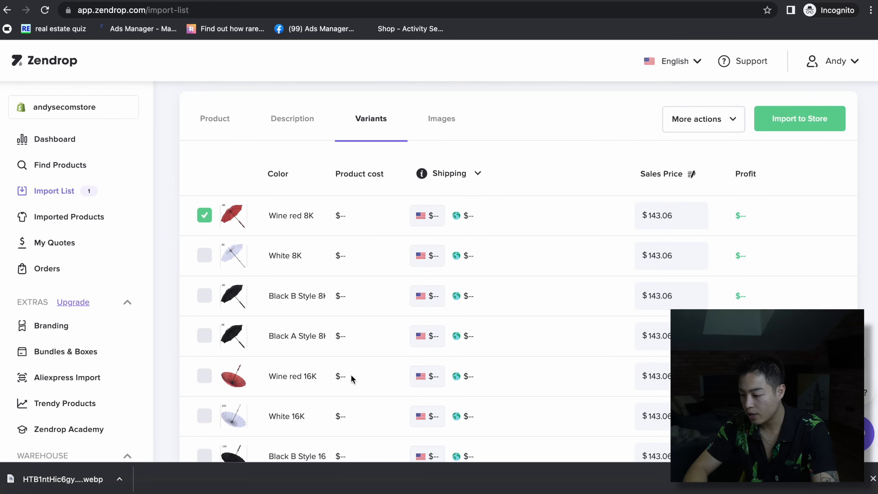
- Remove three unwanted images and import the red umbrella to the Shopify store
click(441, 118)
click(591, 269)
click(742, 256)
scroll(484, 331, down, 10)
click(329, 336)
scroll(578, 267, up, 12)
click(814, 257)
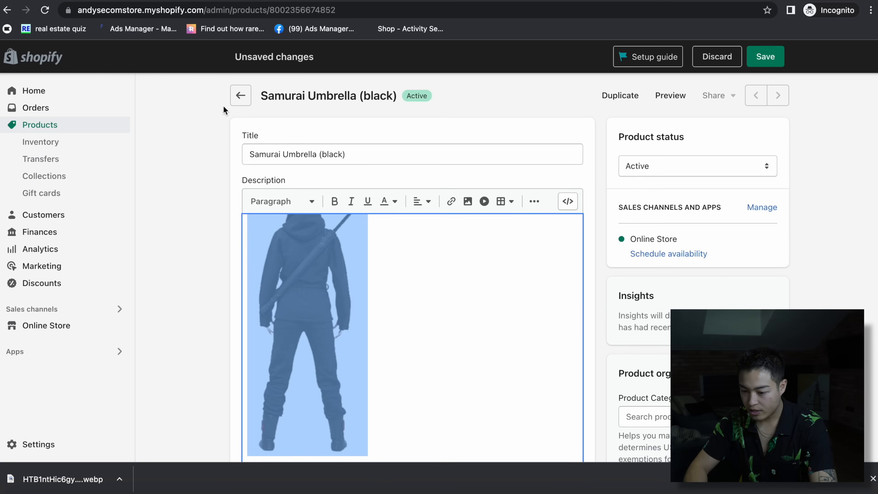
- Save the open product's pending changes and go back to the products list
click(242, 97)
click(603, 213)
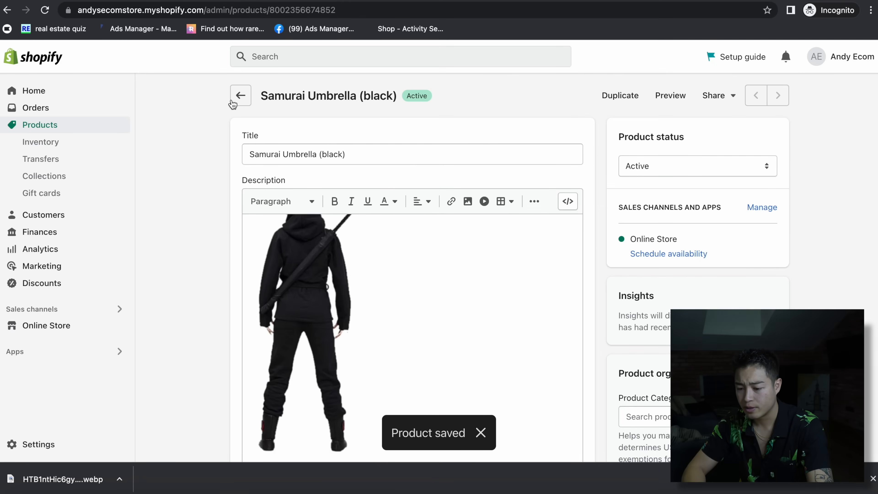
click(240, 96)
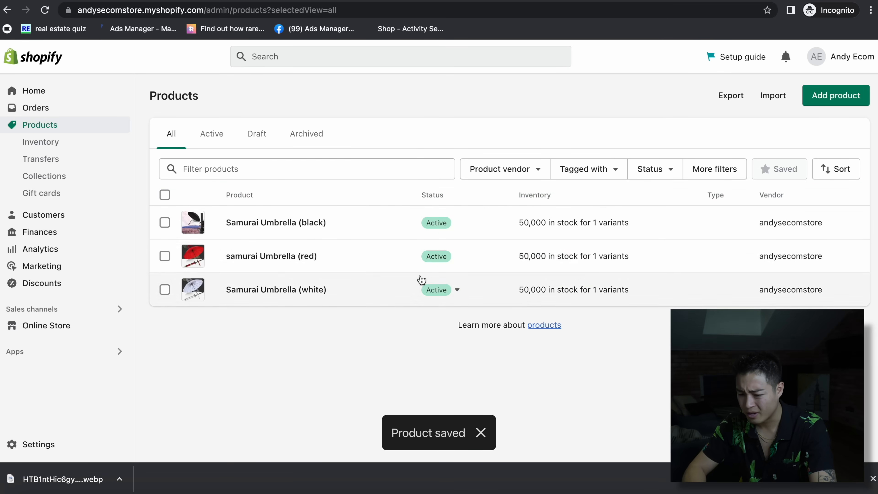
- Set the Samurai Umbrella (white) price to $49.99 and save the product
click(417, 280)
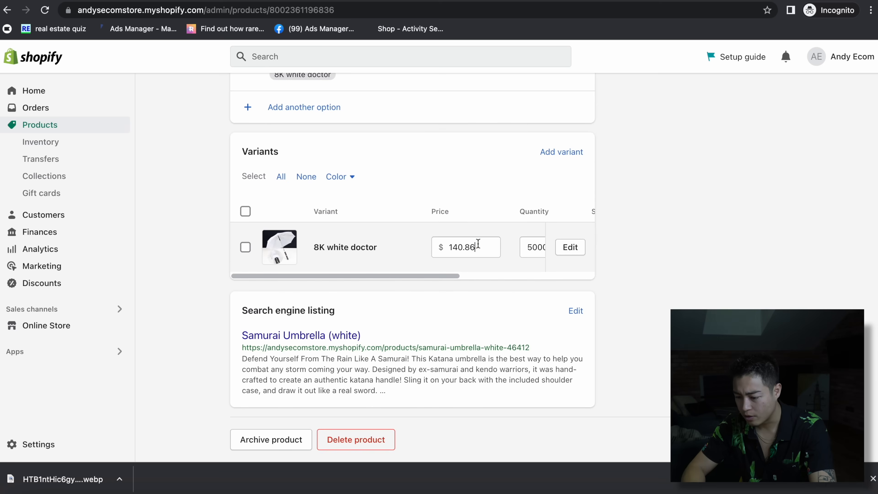
double_click(477, 243)
text(49.)
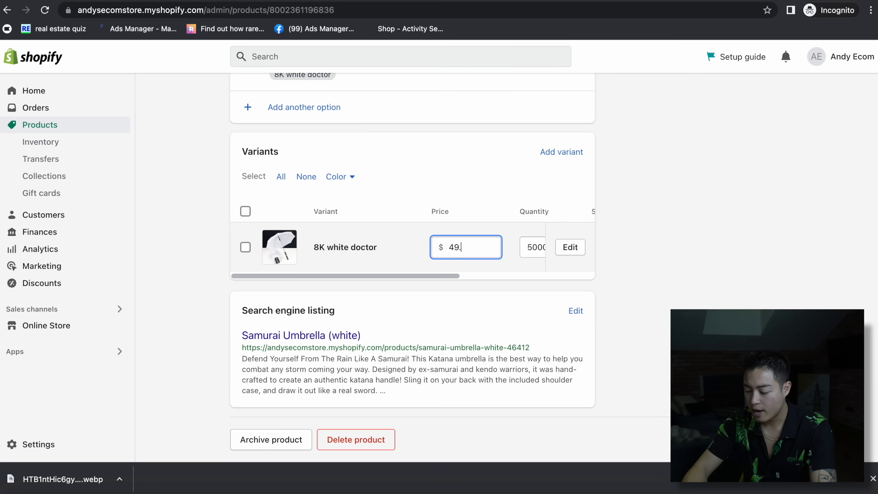
click(639, 299)
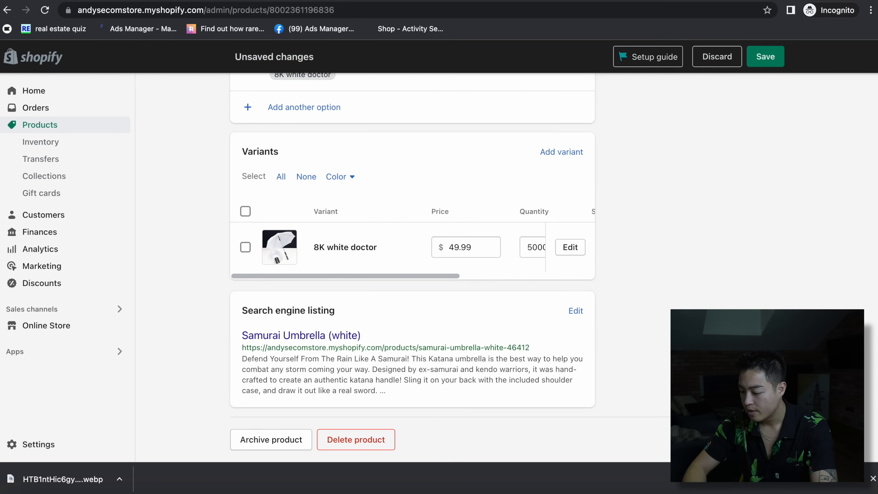
click(764, 56)
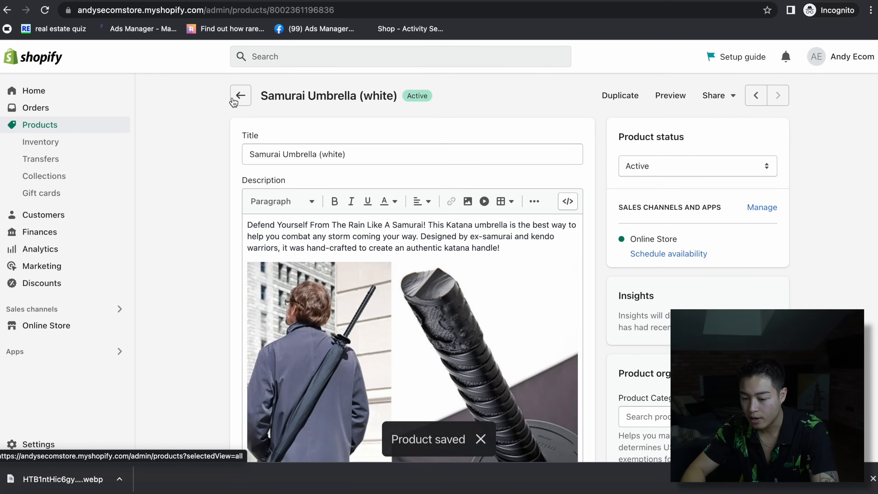
click(48, 176)
- Create a new collection titled 'Other Colors'
click(827, 96)
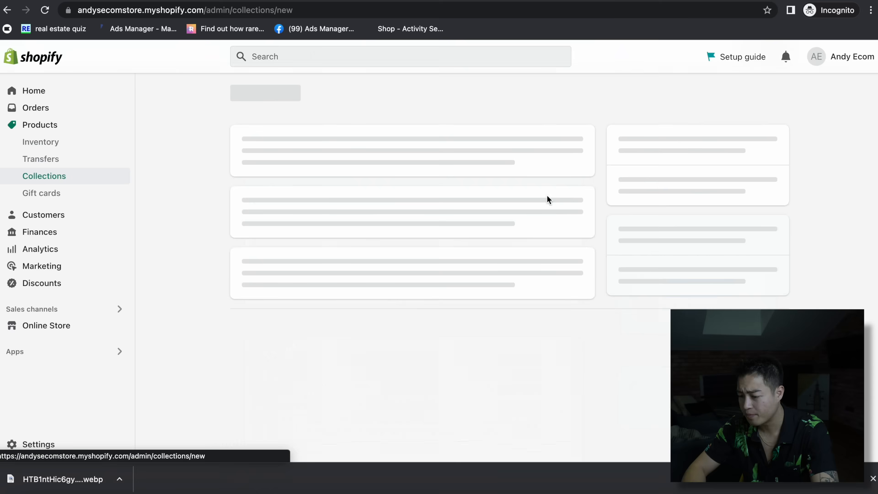
click(306, 156)
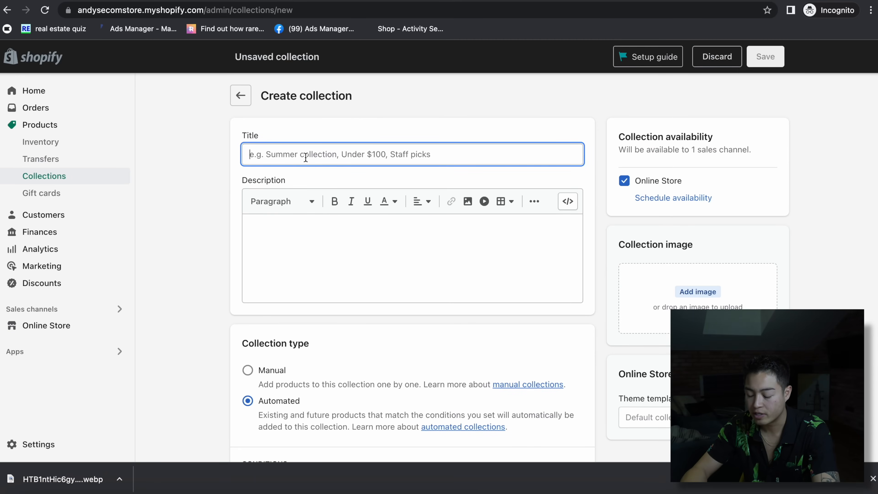
text(Other col)
click(306, 156)
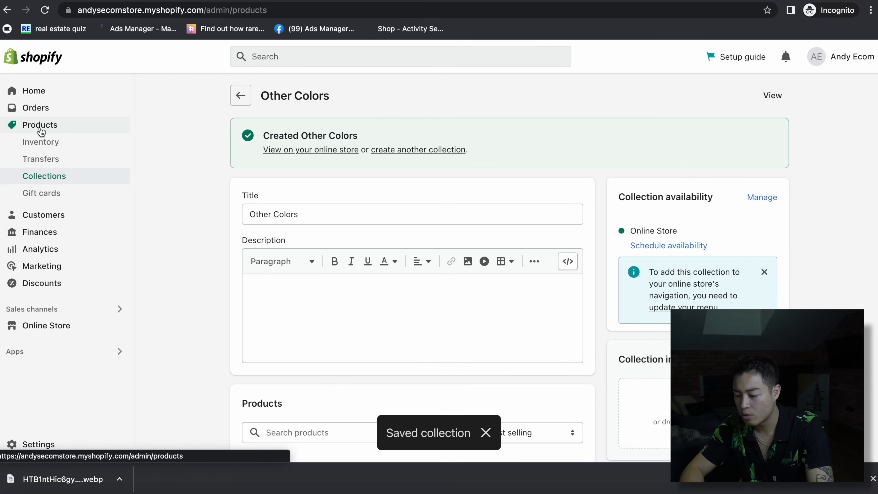
- Add the red Samurai Umbrella to the Other Colors collection and save it
click(41, 130)
click(280, 223)
click(240, 95)
click(259, 255)
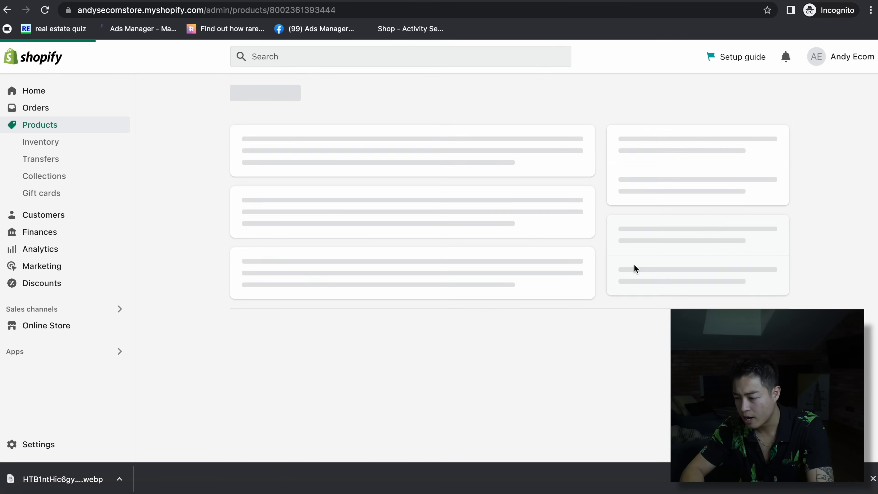
scroll(639, 276, down, 20)
scroll(660, 393, up, 15)
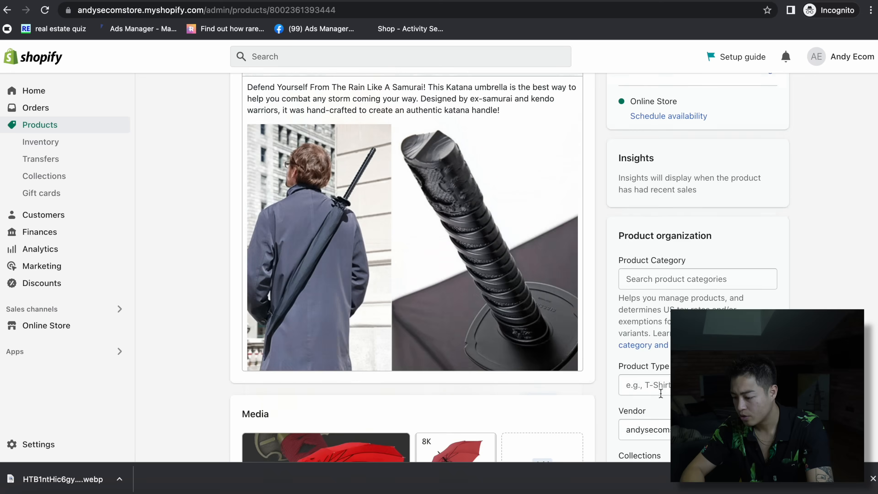
scroll(660, 393, down, 1)
click(648, 403)
scroll(647, 403, down, 1)
click(634, 402)
click(765, 57)
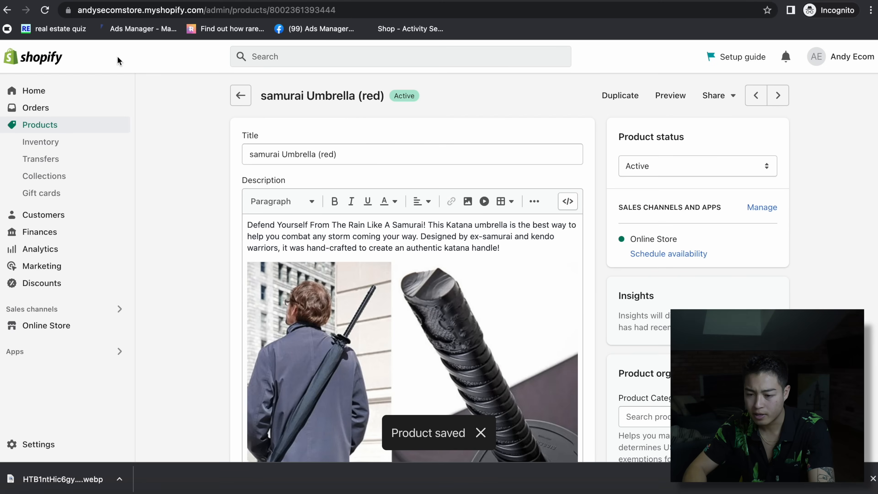
- Add the white Samurai Umbrella to Other Colors and save it
click(240, 95)
click(241, 291)
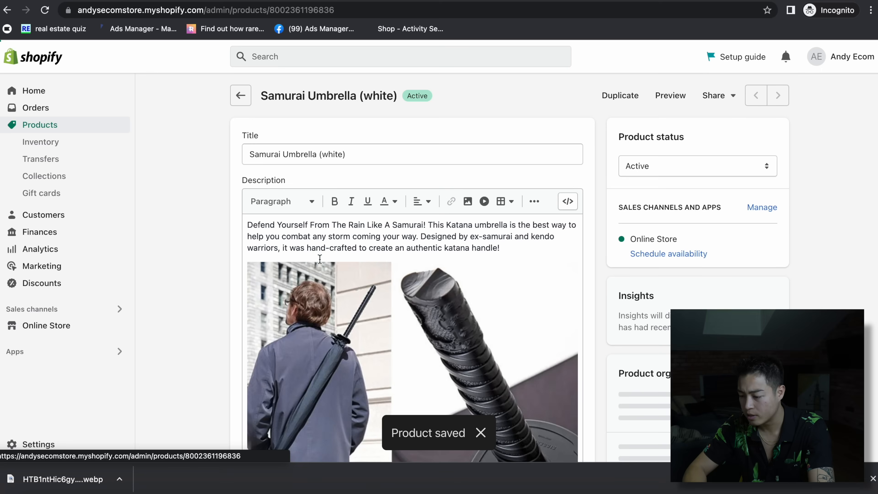
scroll(768, 307, down, 10)
scroll(766, 306, up, 3)
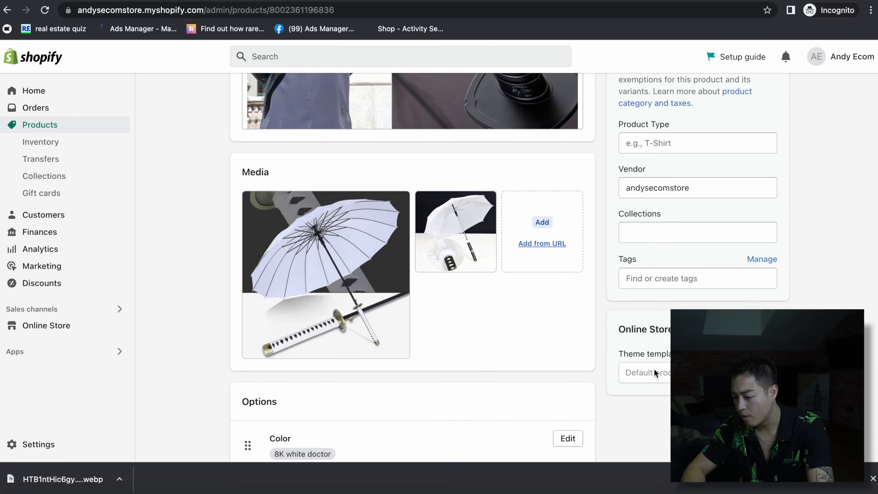
click(677, 239)
click(649, 278)
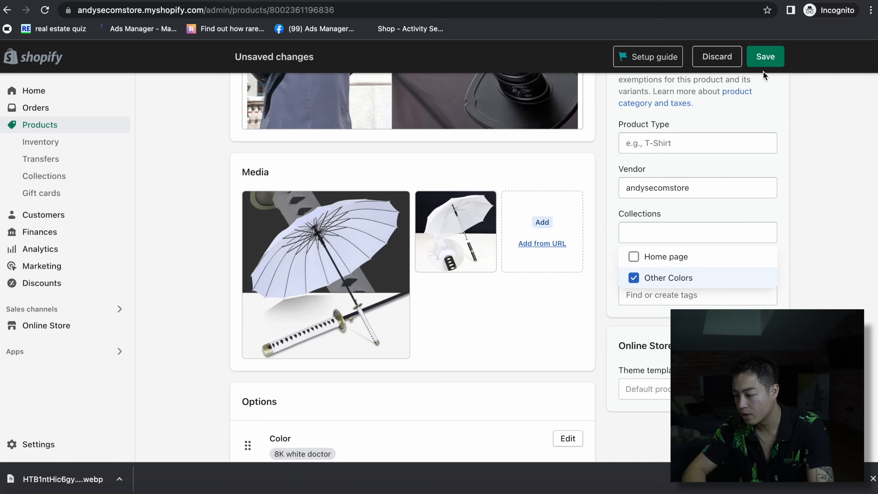
click(765, 56)
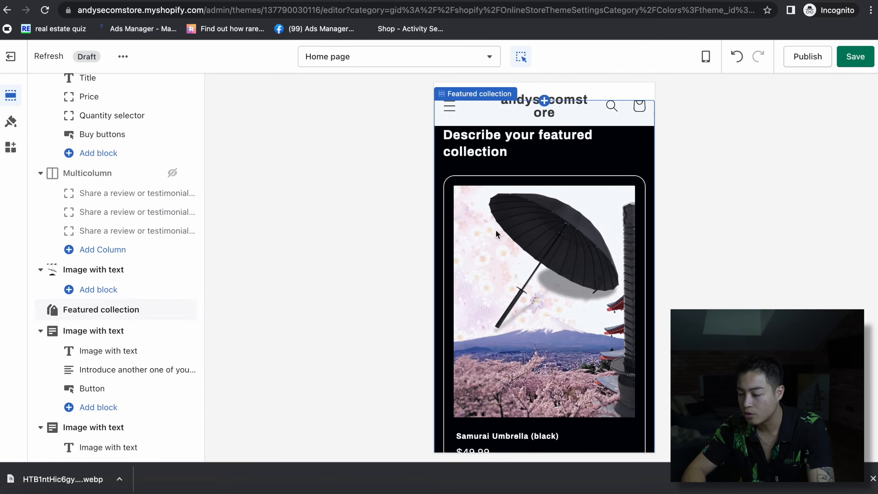
- Save the theme editor changes and reload the editor page
click(857, 57)
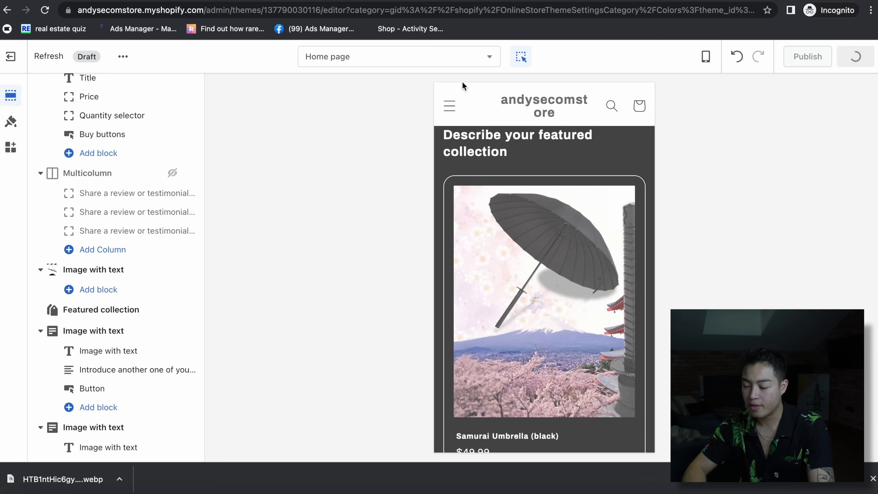
click(312, 12)
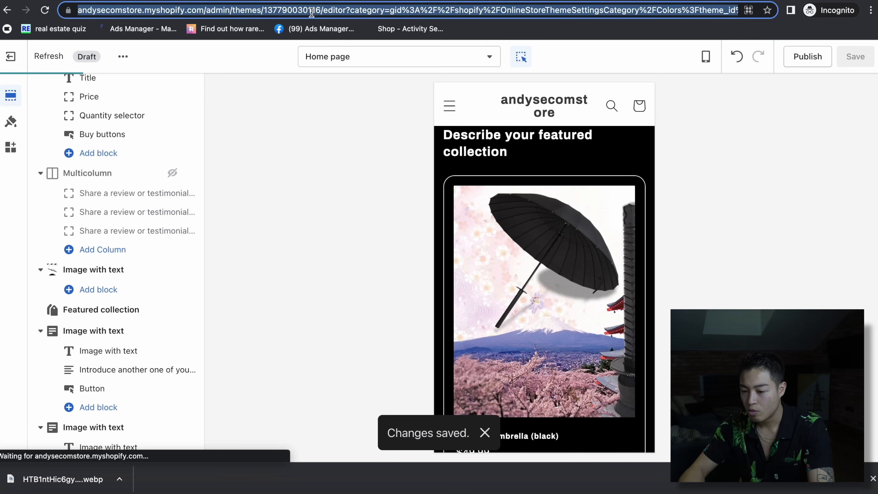
key(Return)
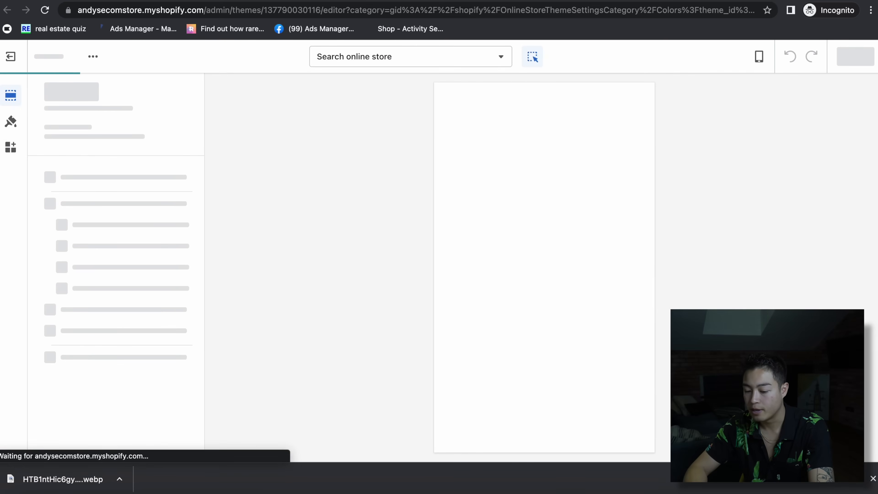
- Switch the home page's Featured collection section to the Other Colors collection
scroll(628, 410, down, 1)
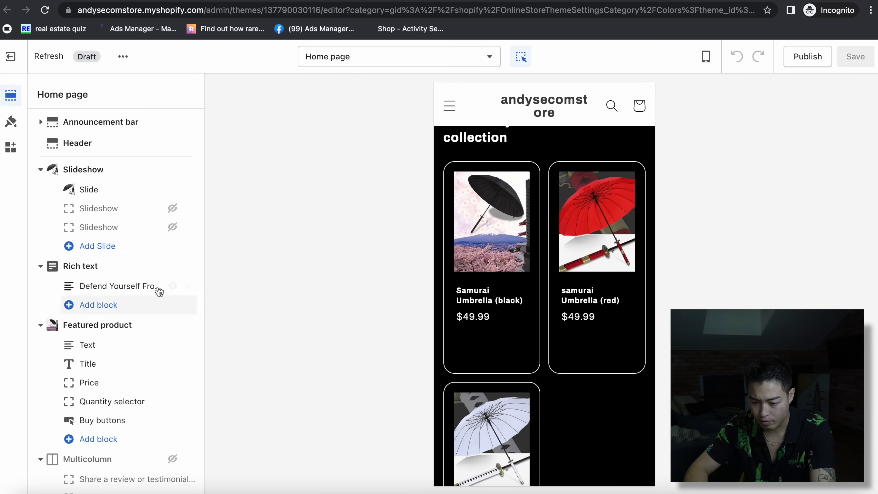
scroll(145, 329, down, 6)
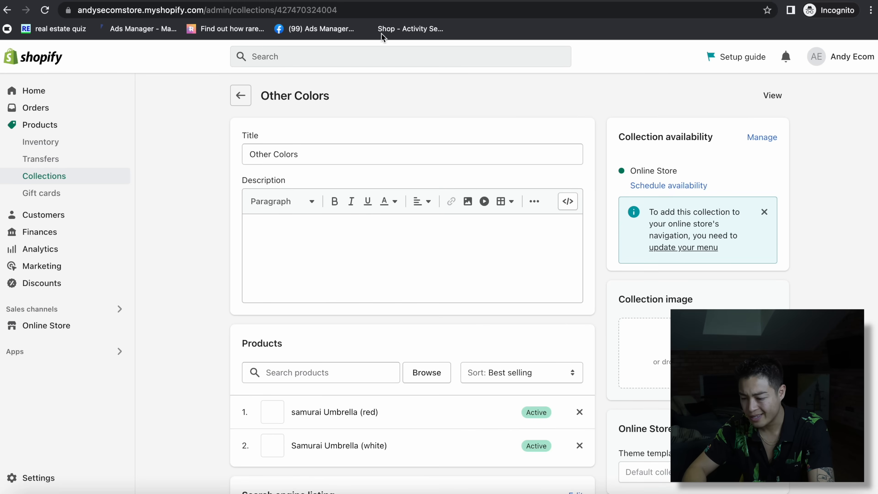
scroll(411, 276, down, 3)
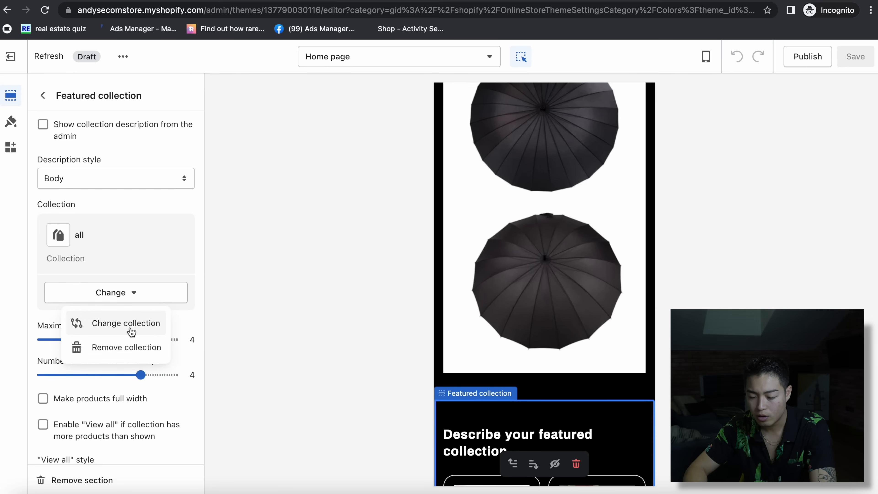
click(131, 323)
click(70, 228)
click(178, 480)
scroll(567, 241, up, 1)
scroll(567, 241, up, 20)
scroll(567, 240, down, 15)
scroll(566, 239, down, 20)
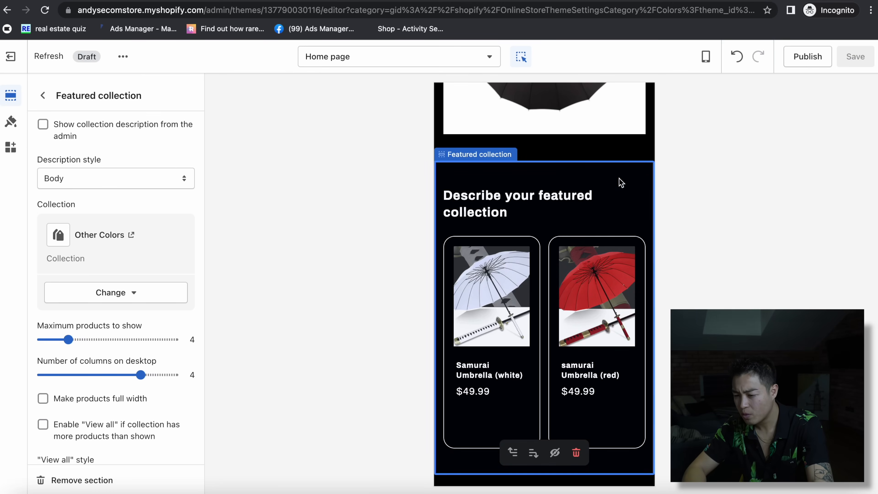
scroll(574, 240, up, 2)
click(576, 217)
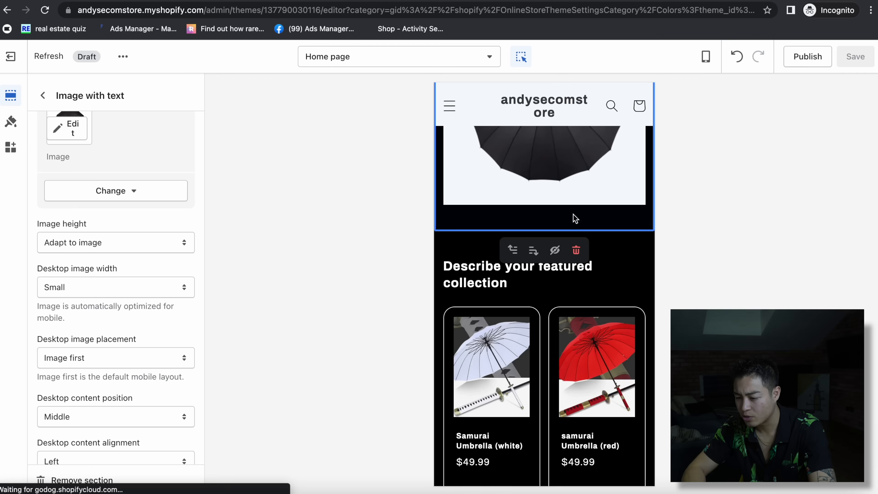
- Add a Rich text section above Featured collection containing the copied katana umbrella sentence
click(535, 267)
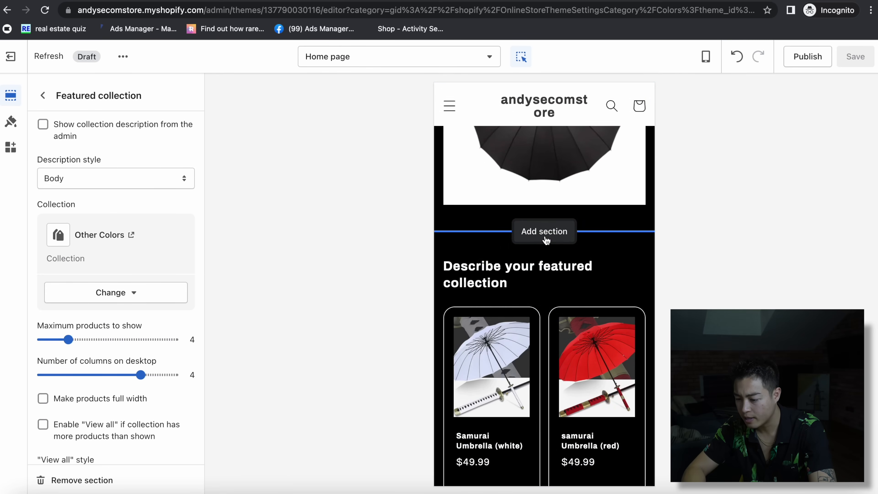
click(545, 239)
scroll(535, 415, down, 1)
scroll(538, 429, down, 4)
click(521, 408)
click(508, 472)
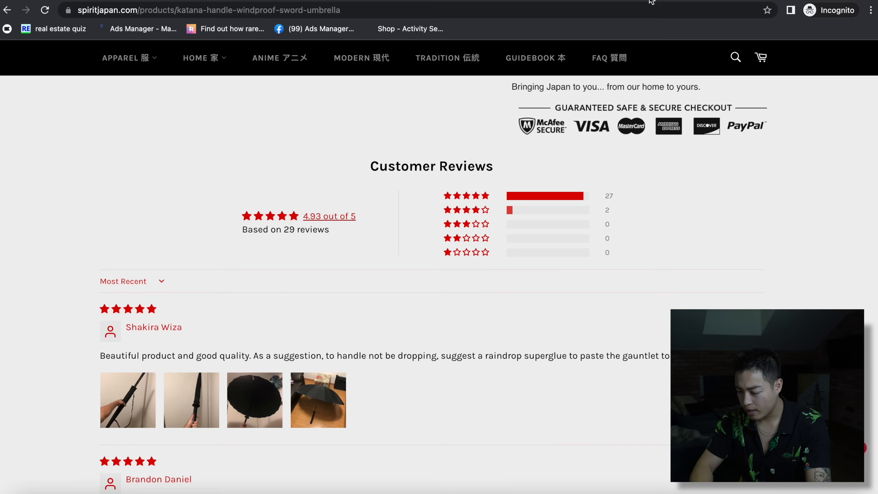
scroll(628, 361, up, 15)
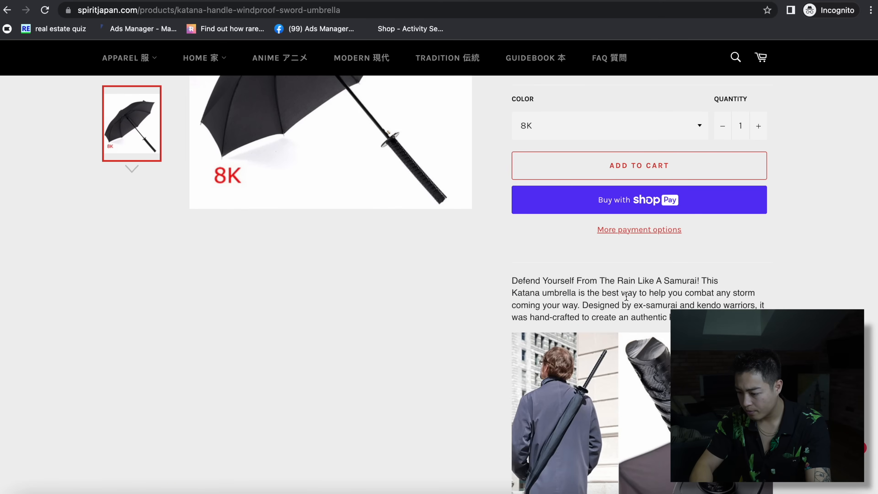
drag(701, 278, 576, 306)
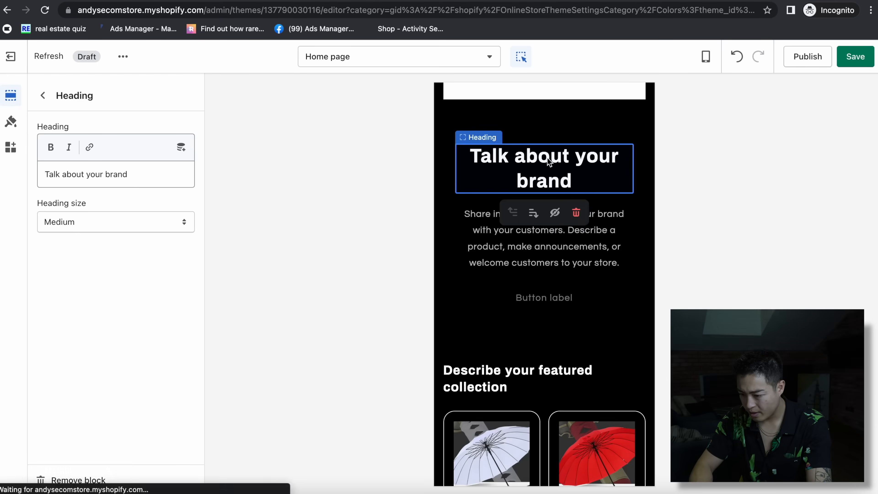
click(574, 184)
text(This Katana umbrella is the best way to help you combat any storm coming your way.)
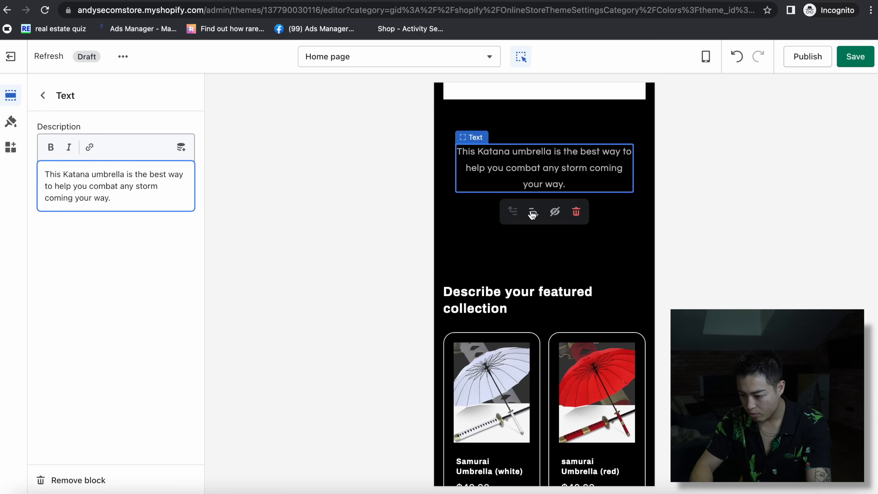
click(543, 187)
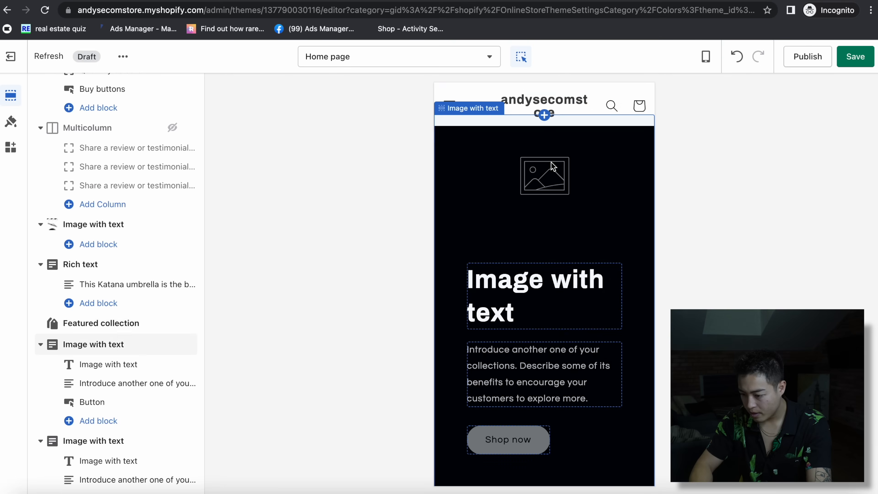
- Hide the image with text, multicolumn, blog posts and email signup sections
click(172, 346)
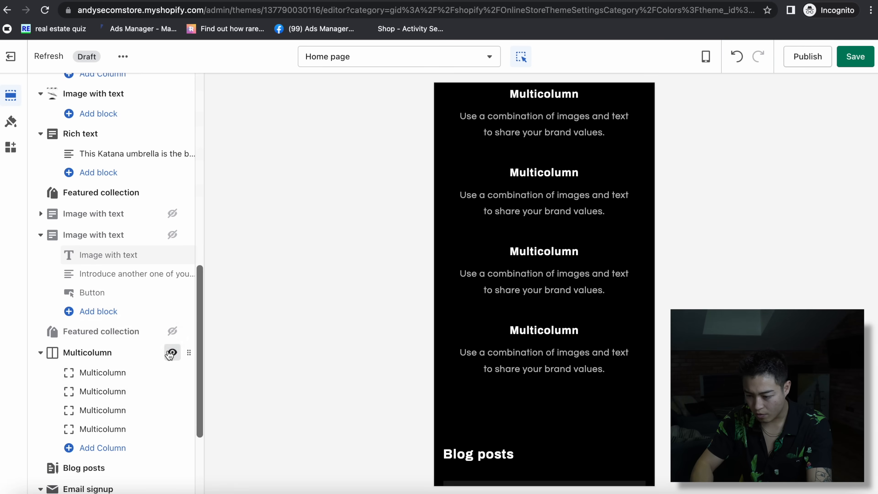
click(171, 352)
scroll(171, 346, down, 2)
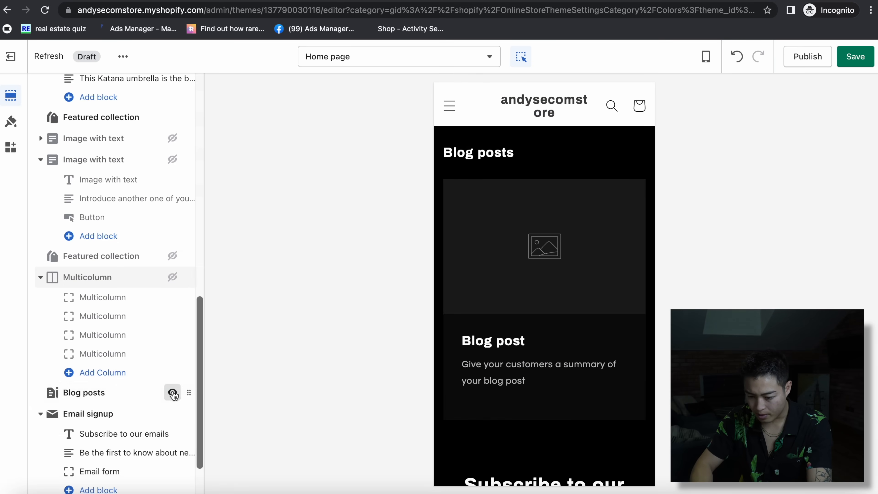
click(172, 391)
click(173, 414)
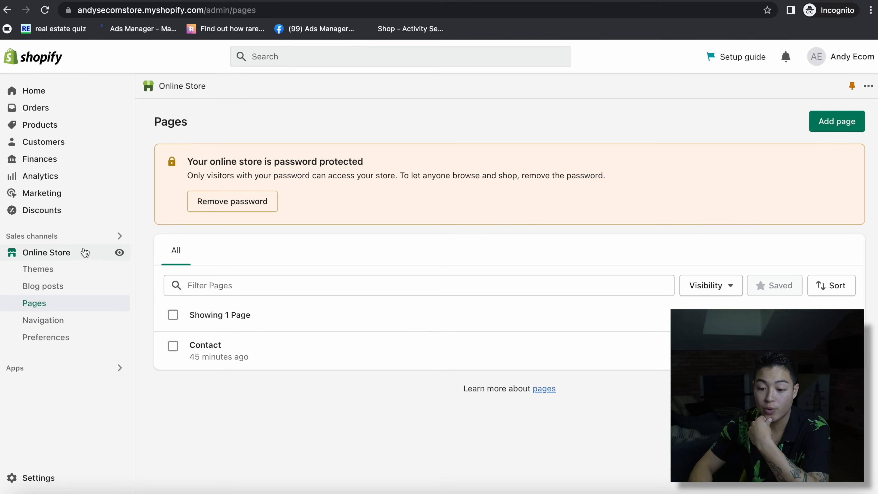
click(77, 252)
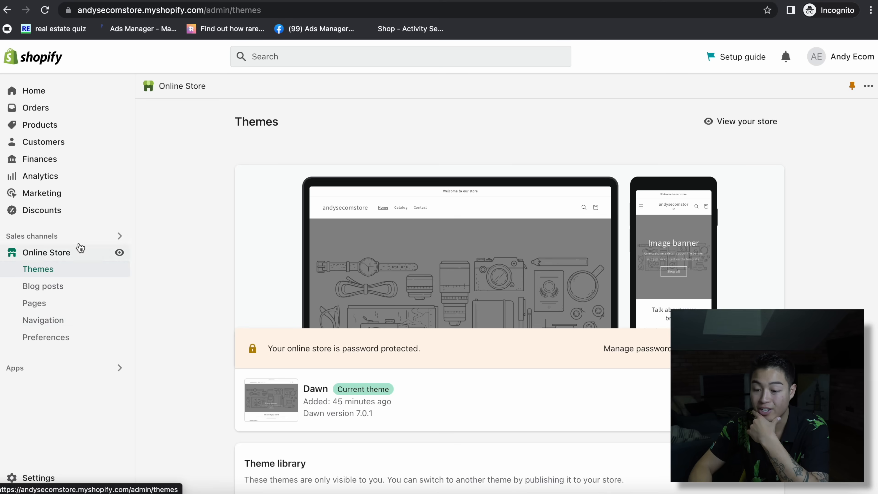
- Under Settings > Policies, generate the refund, privacy and terms of service policies from Shopify's templates
click(56, 477)
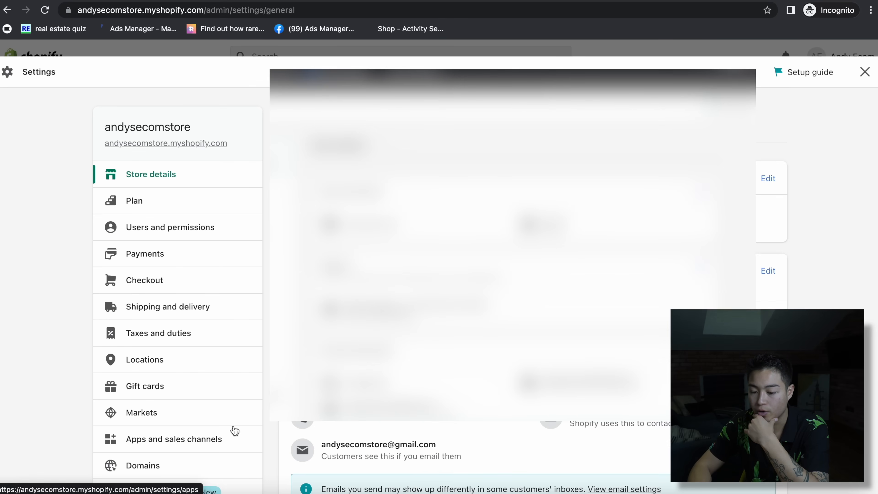
scroll(235, 431, down, 9)
click(176, 355)
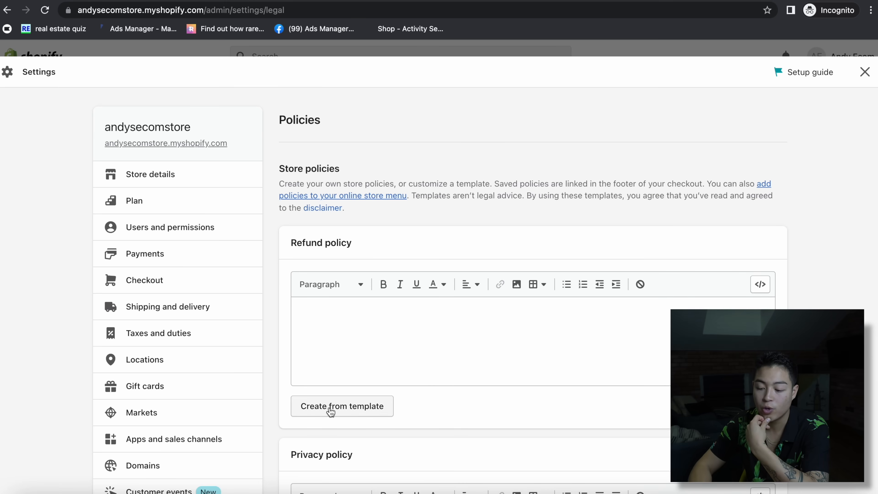
click(330, 406)
scroll(488, 375, down, 15)
scroll(338, 317, up, 8)
click(340, 335)
scroll(436, 259, down, 20)
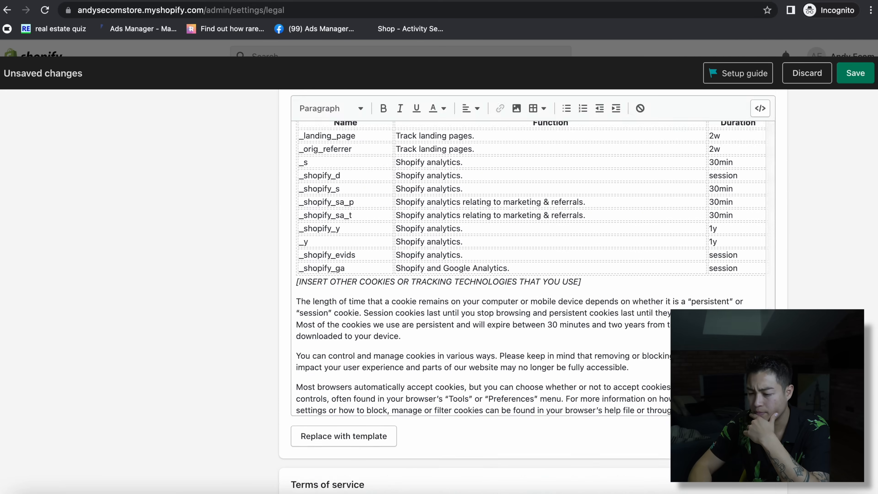
click(339, 397)
scroll(460, 357, down, 20)
click(375, 287)
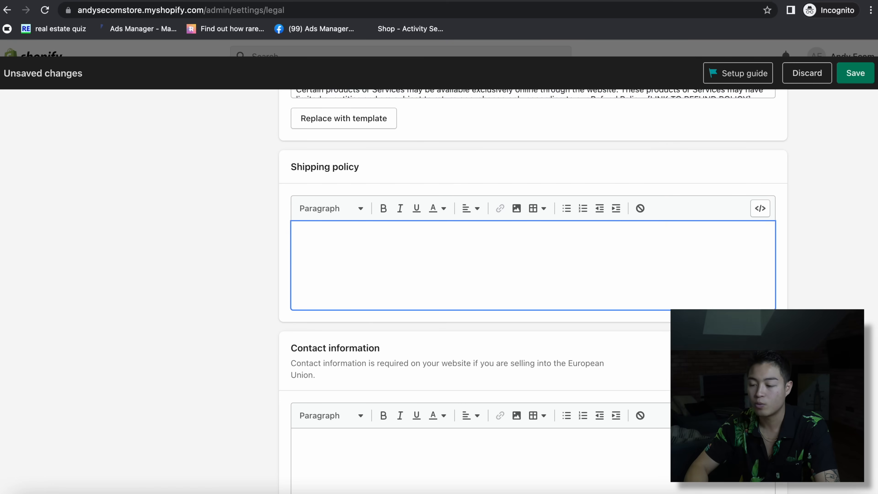
- Copy the shipping policy text from the Spirit of Japan store's shipping policy page
click(556, 1)
scroll(556, 278, down, 10)
scroll(446, 149, up, 2)
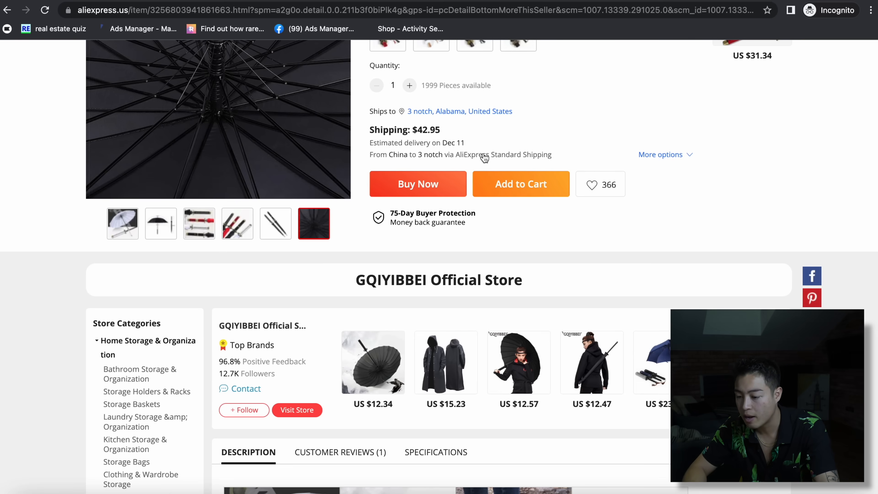
click(671, 3)
scroll(581, 319, down, 20)
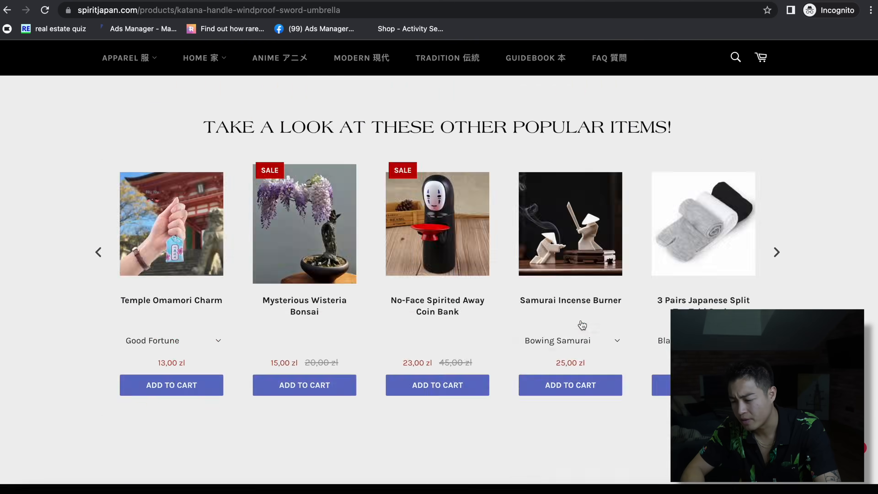
click(138, 349)
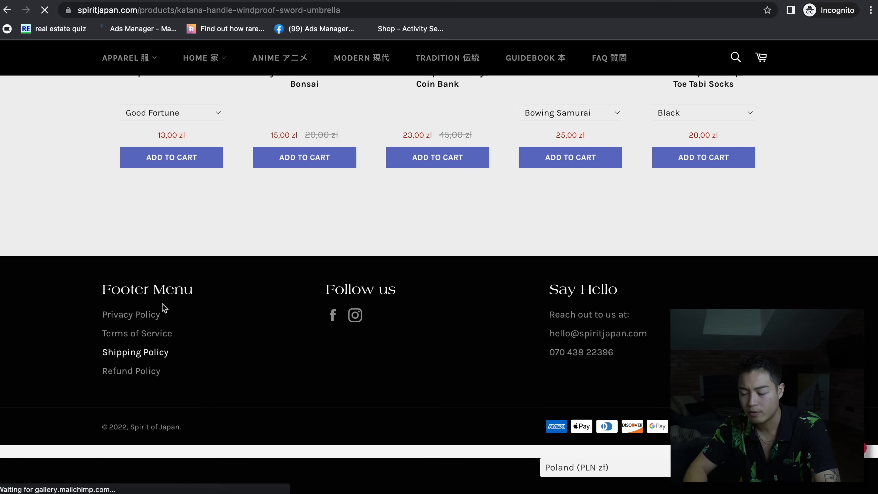
drag(269, 230, 400, 418)
click(330, 374)
- Paste it into Shopify's shipping policy, change the delivery range to 7 to 20 days, and save
click(152, 2)
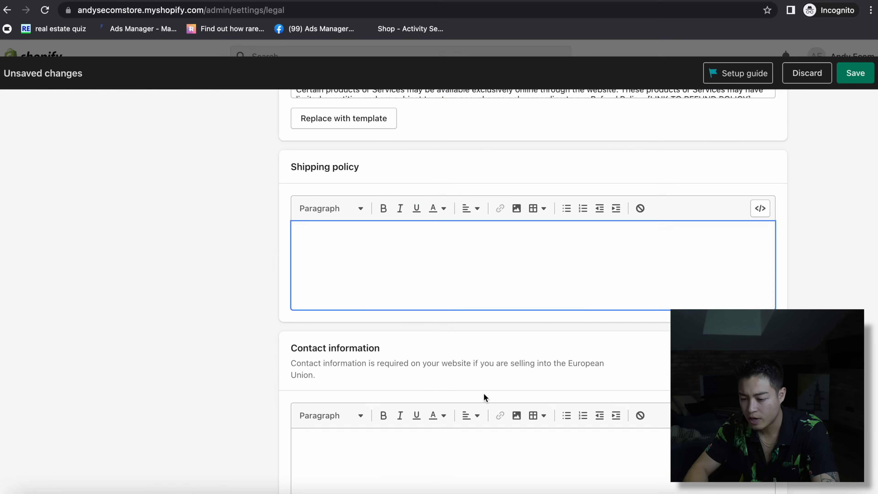
text(Our goal is to offer you the best shipping options, no matter where you live. Every day, we deliver to hundreds of customers across the world, ensuring that we provide the very highest levels of responsiveness to you at all times. The time frame for order delivery is divided into two parts: Processing time: Order verification, tailoring, quality check and packaging. All orders are sent to the manufacturer for dispatch within 24 hours after the order is placed. The manufacturer will process the orders, which takes an additional 1–4 days. Shipping time: This refers to the time it takes for items to be shipped from our warehouse to the destination. International delivery usually takes about 10–30 business days. Many US orders are shipped by epacket, which is a US Postal Service product. After processing and leaving the warehouse, items usually take between 7 and 14 days to arrive at their destination, but can take longer from time to time. Please ensure any items ordered are permitted into your country by means of shipping.)
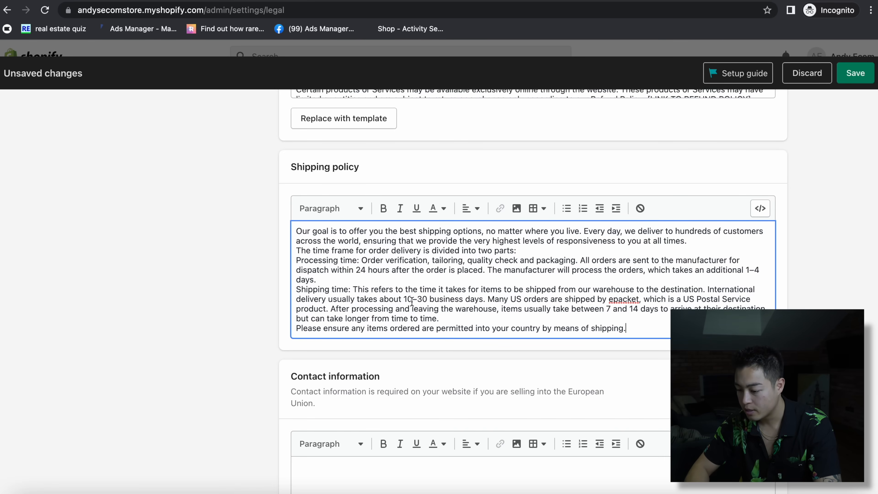
double_click(636, 308)
key(BackSpace)
text(30)
click(613, 307)
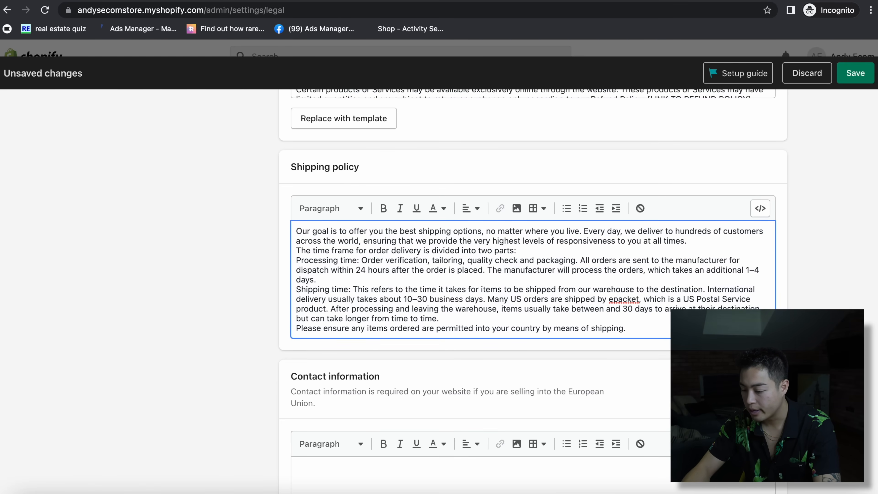
click(641, 307)
key(BackSpace)
key(BackSpace)
text(20)
key(BackSpace)
key(BackSpace)
key(BackSpace)
text(20)
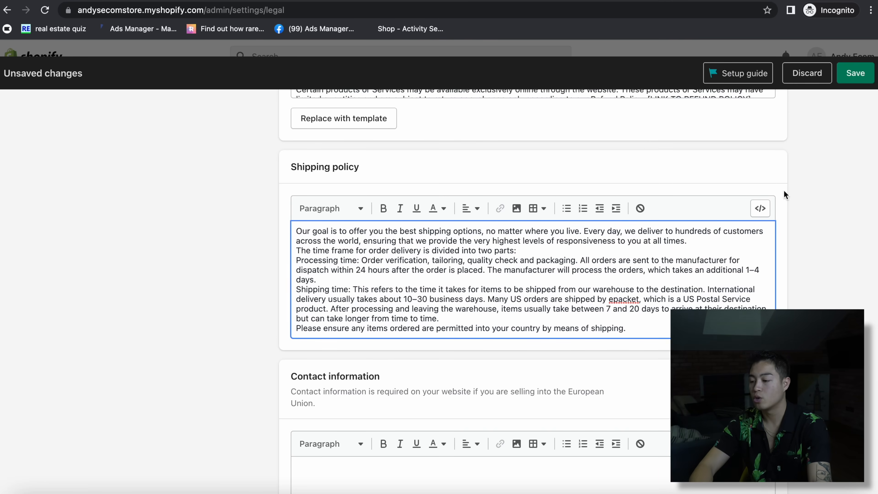
click(855, 74)
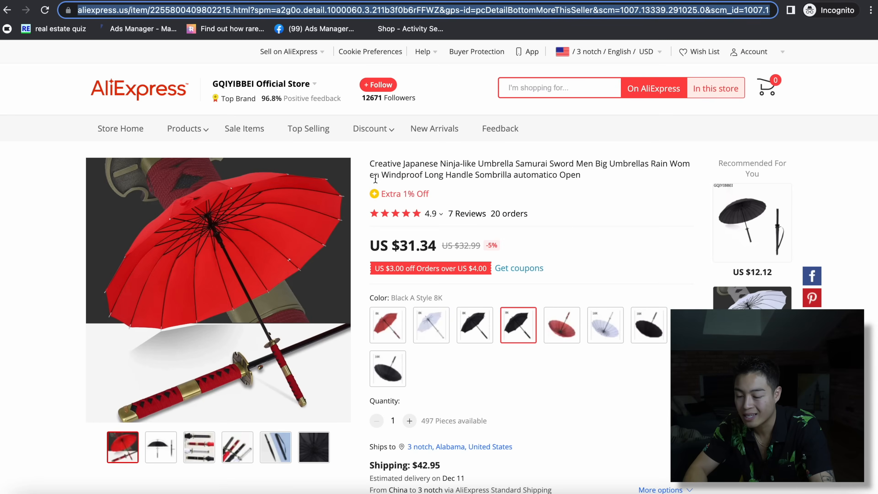
- Open the US $12.34 samurai sword umbrella and select its $5.57 seller shipping method
scroll(423, 392, down, 4)
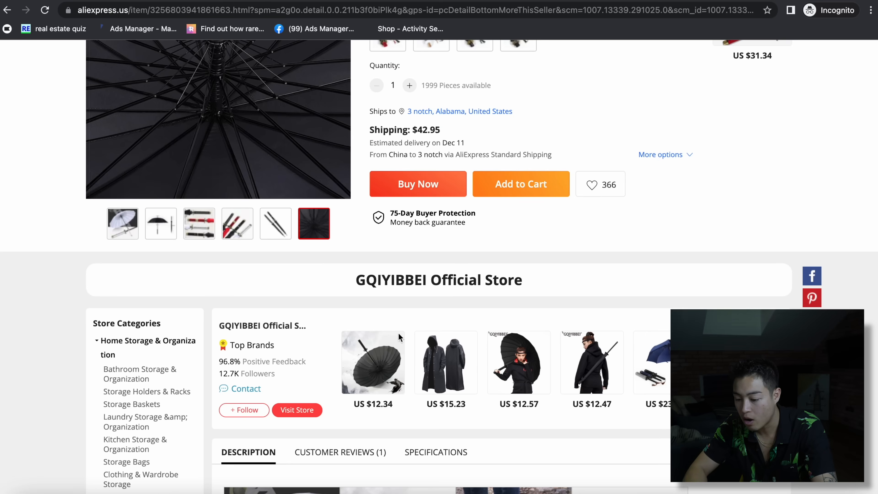
click(367, 364)
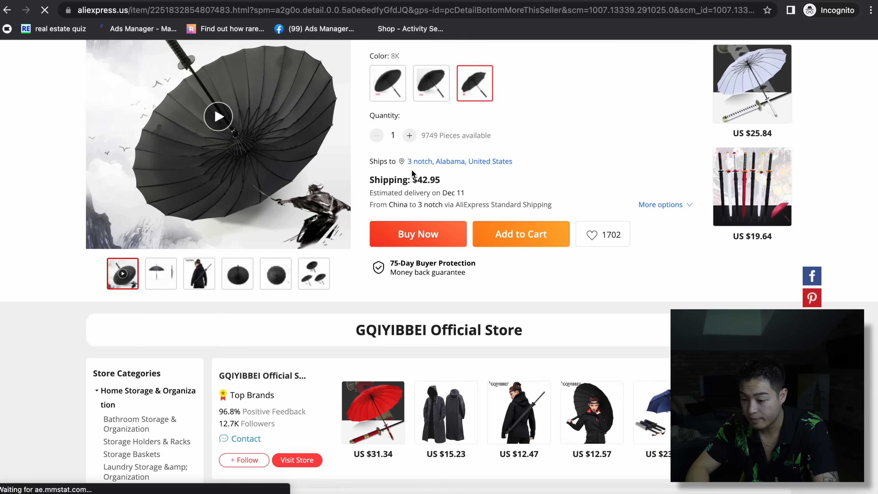
click(407, 180)
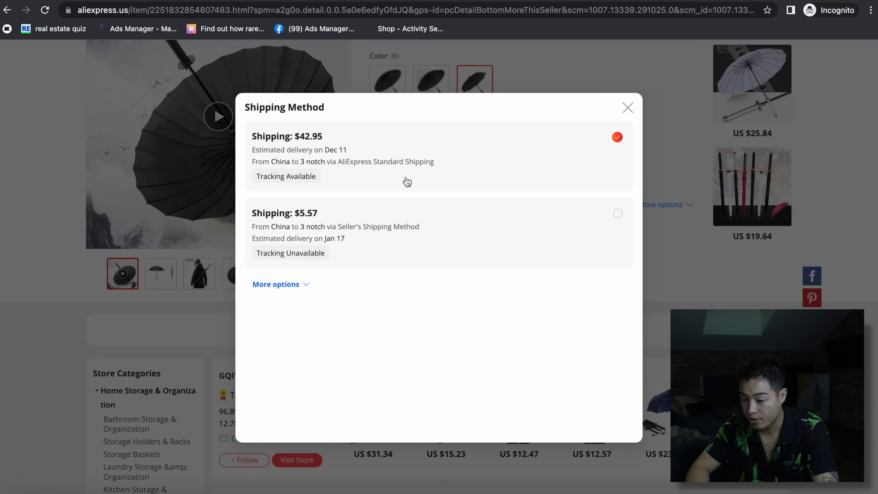
click(372, 243)
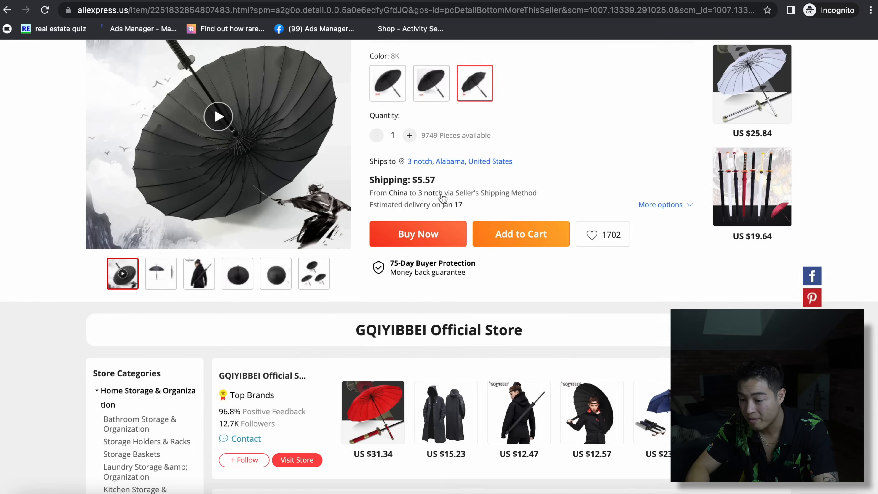
click(423, 179)
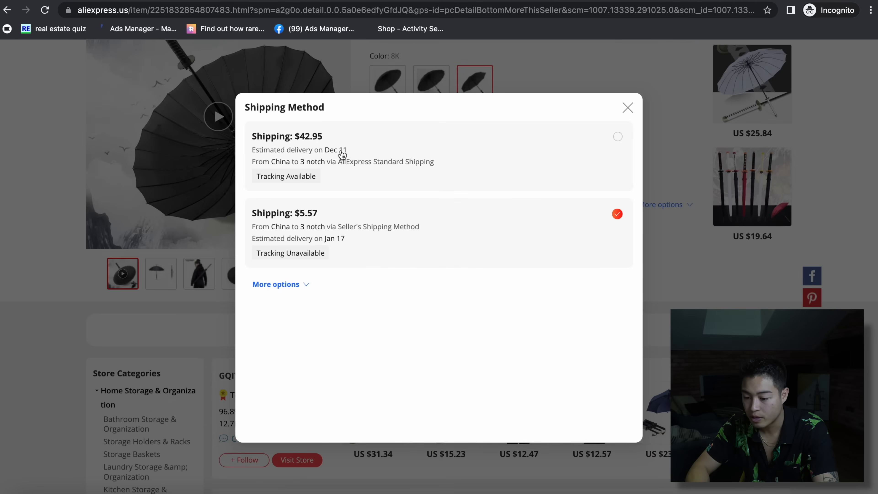
click(627, 107)
scroll(577, 250, up, 7)
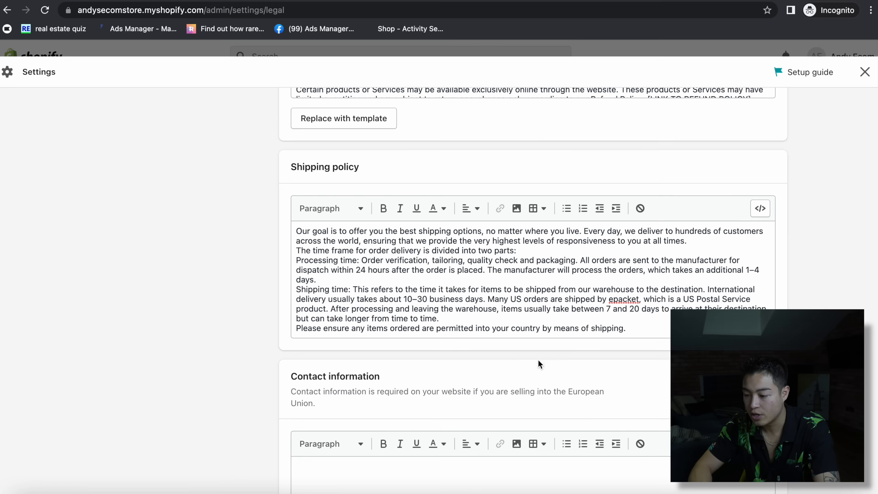
scroll(539, 363, down, 6)
scroll(560, 362, up, 20)
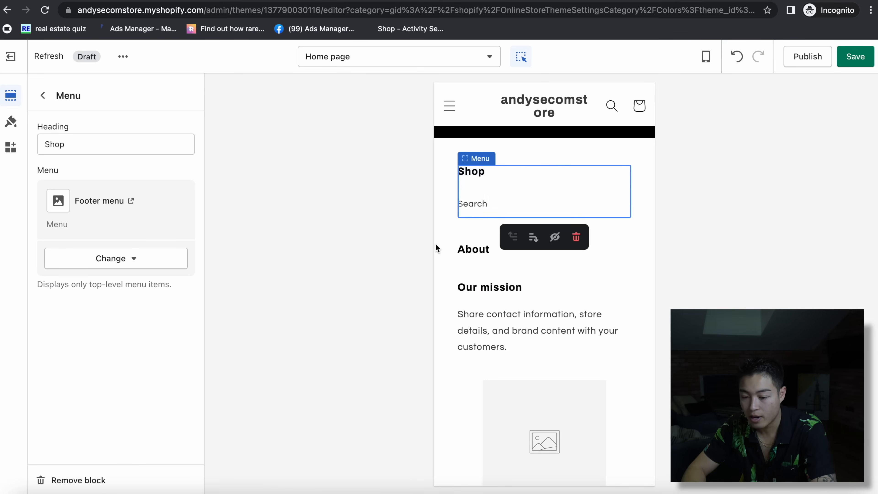
- Retitle the footer's Shop column 'About Us' and begin a new menu with an About Us item
double_click(50, 140)
text(About Us)
click(131, 259)
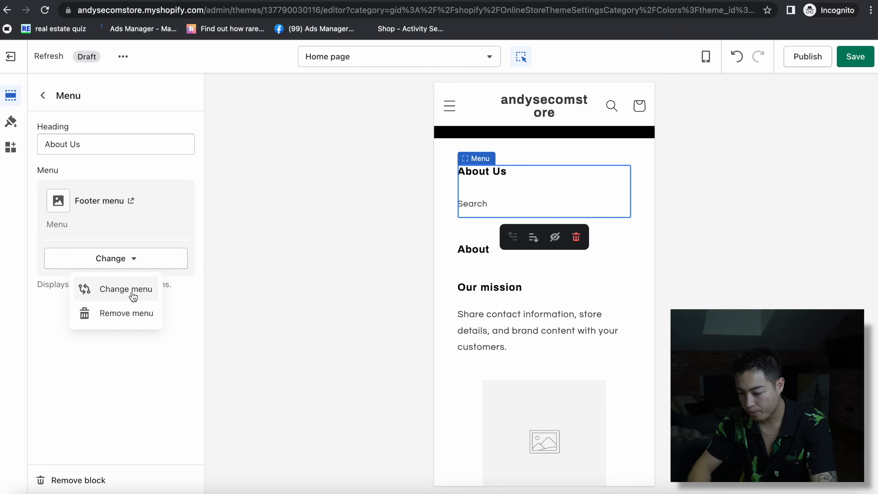
click(133, 296)
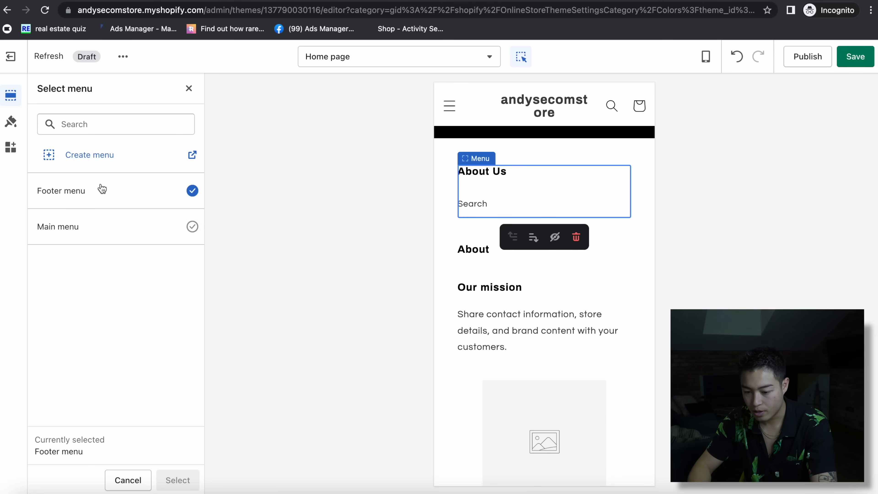
click(93, 159)
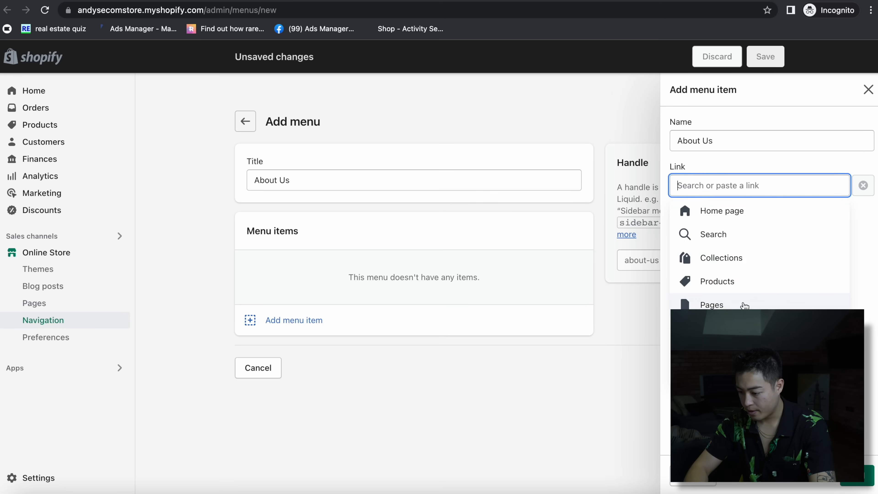
click(744, 305)
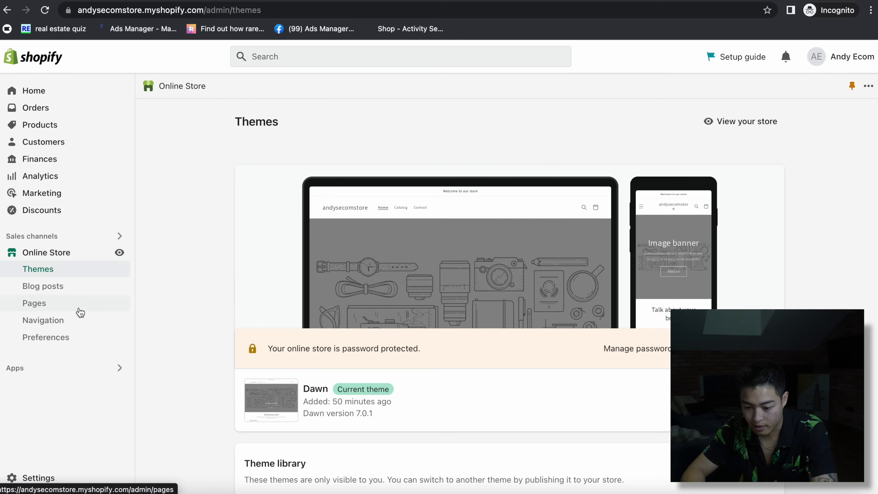
- Create and save an About Us page with the content 'This is my brand'
click(80, 312)
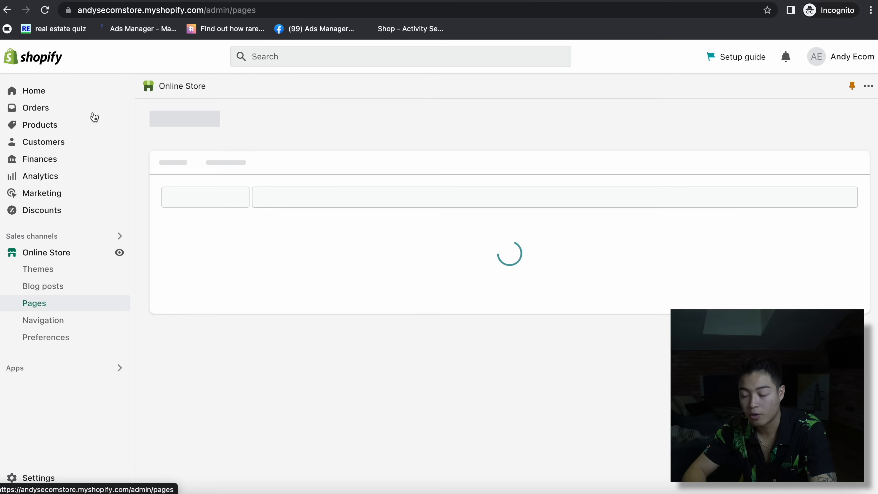
click(834, 121)
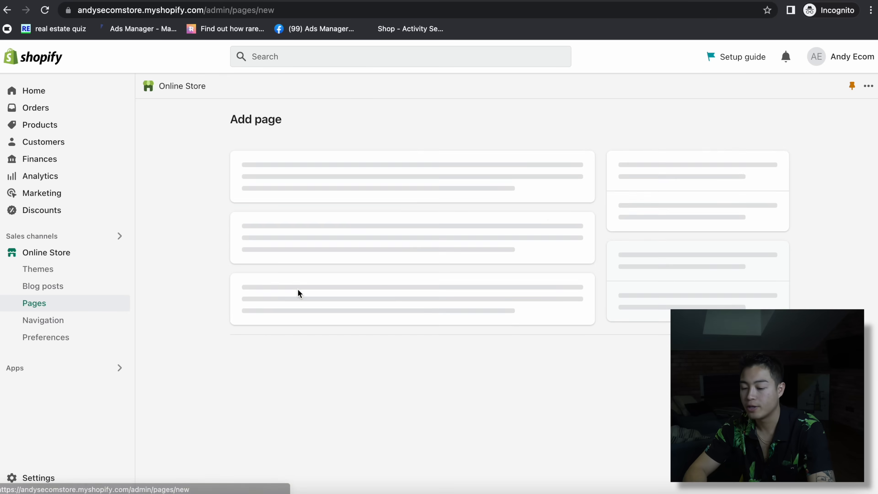
click(276, 179)
text(About Us)
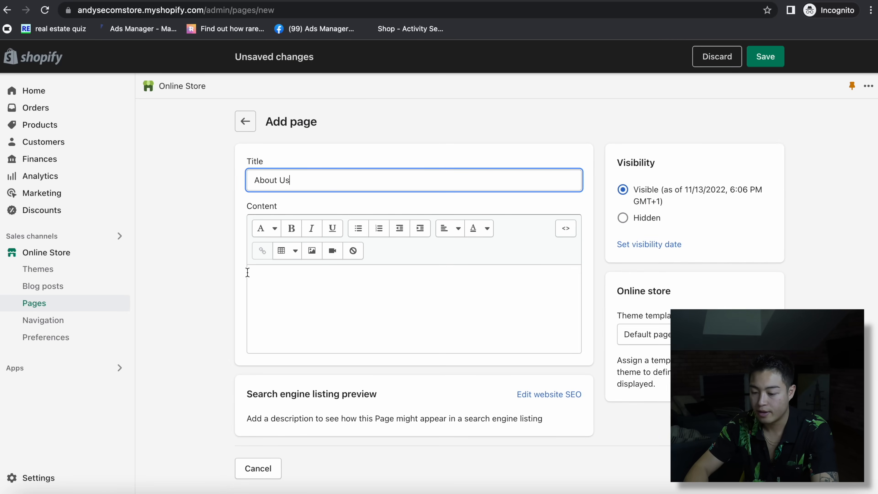
click(268, 283)
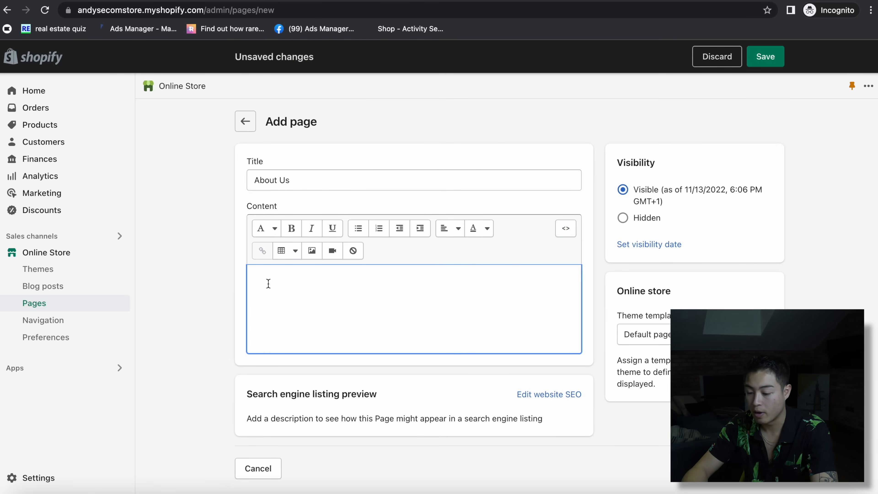
text(This is my brand)
click(765, 56)
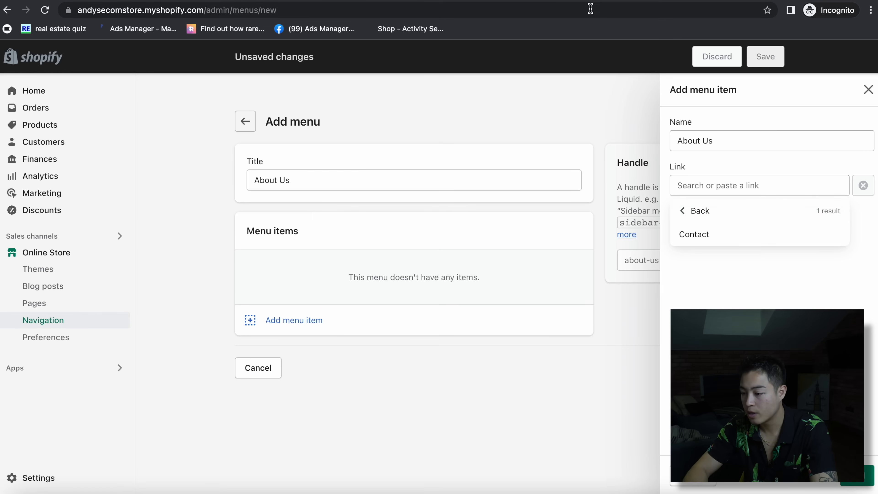
- Reload the new-menu tab so the About Us page becomes available to link
click(590, 10)
key(Return)
click(492, 176)
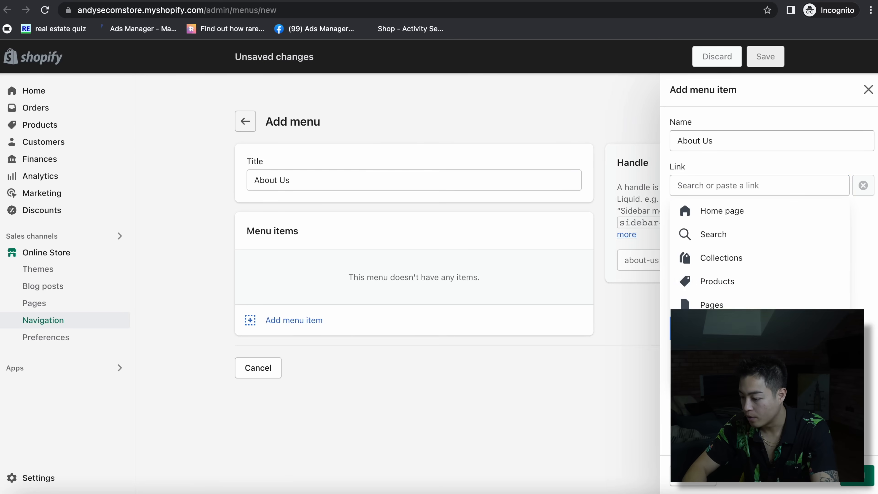
- Link About Us to its page, add a Contact item linked to Contact, save, and start another menu
click(733, 311)
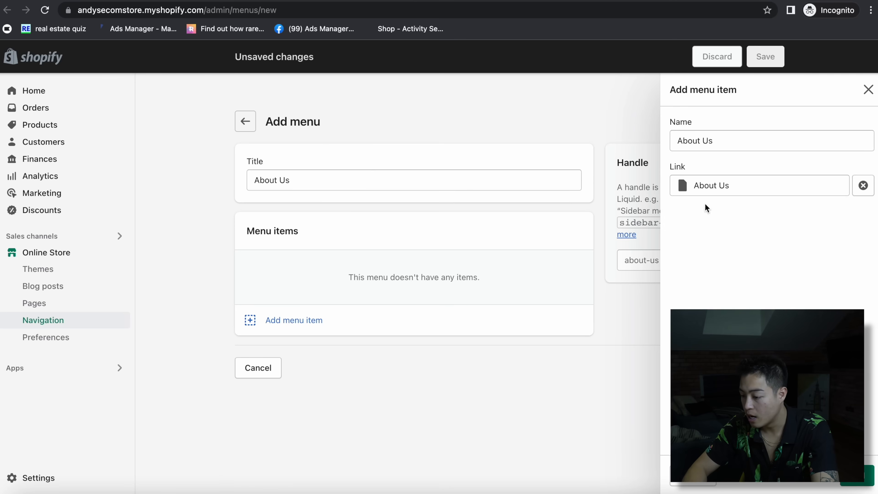
click(856, 476)
click(299, 296)
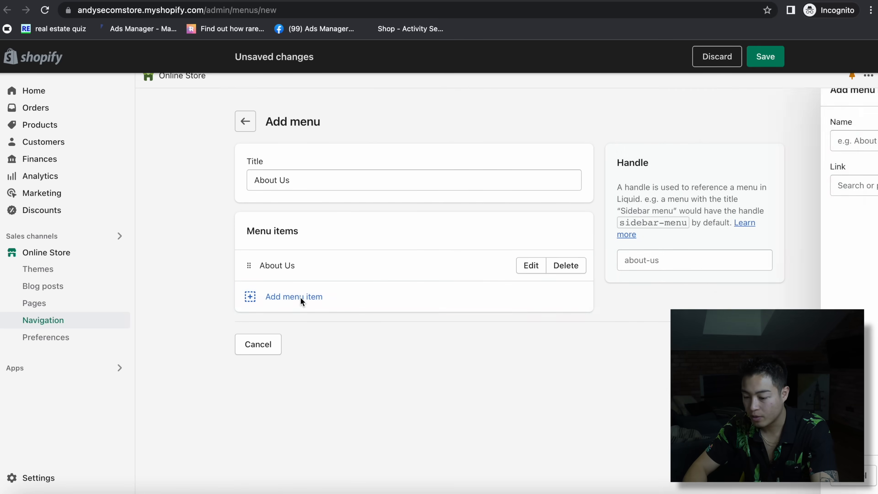
text(Contact)
key(Tab)
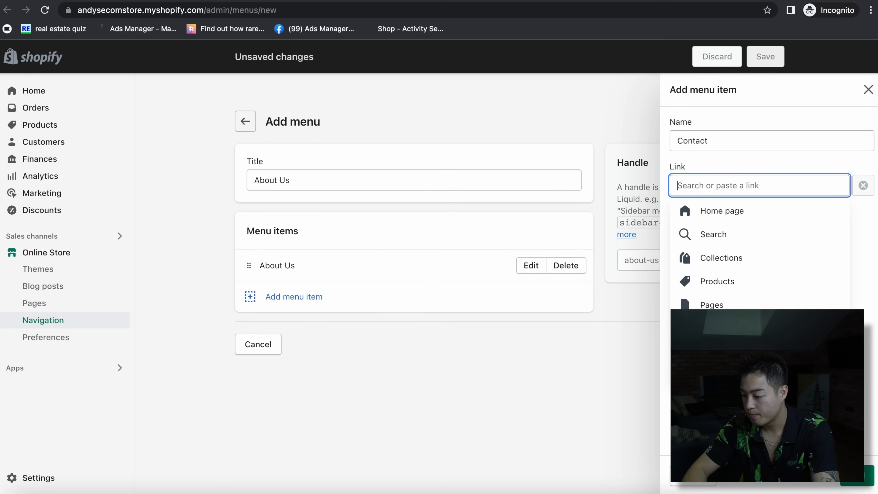
click(744, 279)
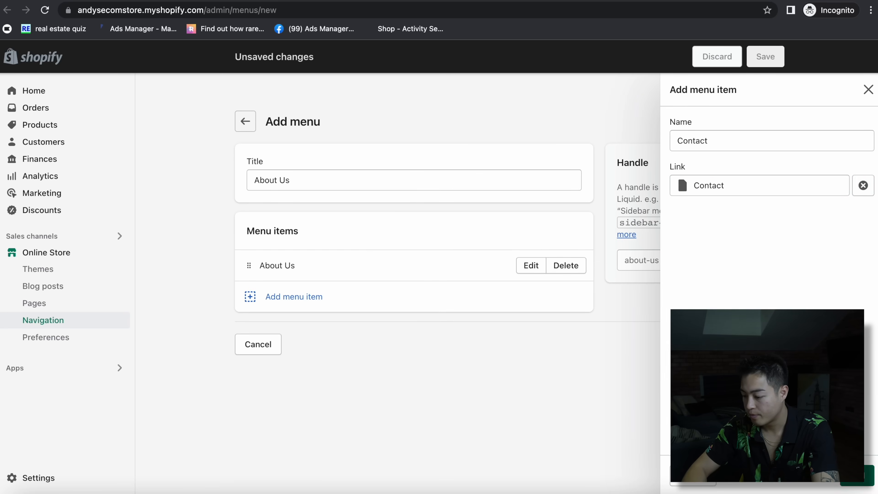
click(857, 475)
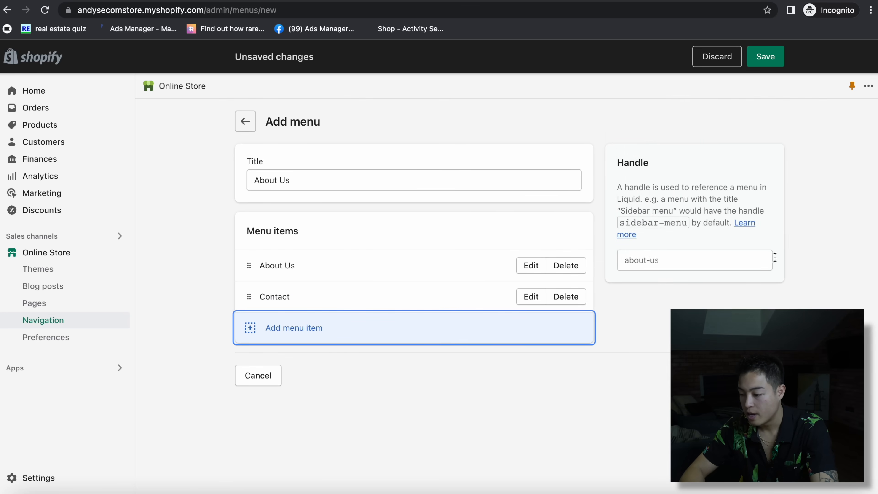
click(765, 56)
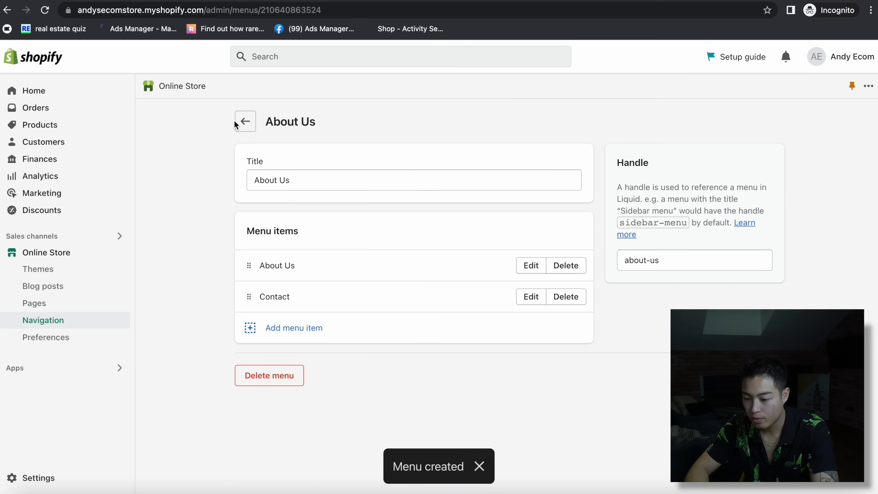
click(244, 121)
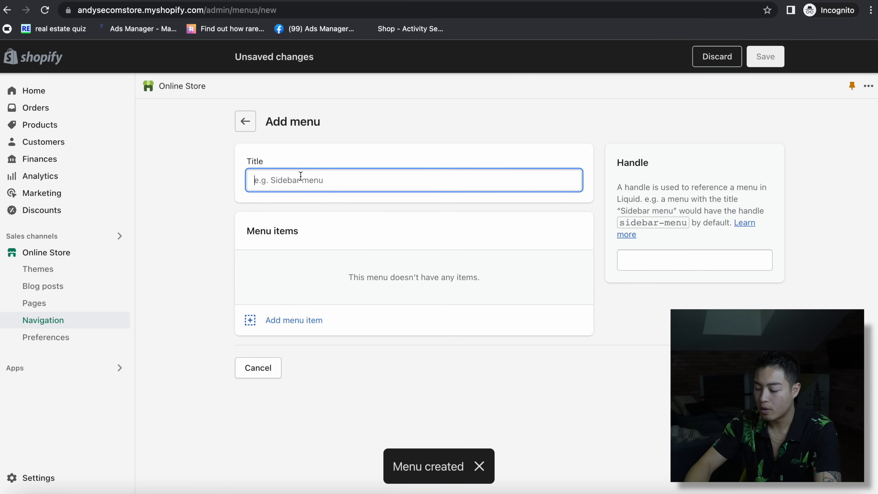
- Title the new menu 'Policies' and add Refund Policy and Privacy Policy items
text(Policies)
click(294, 321)
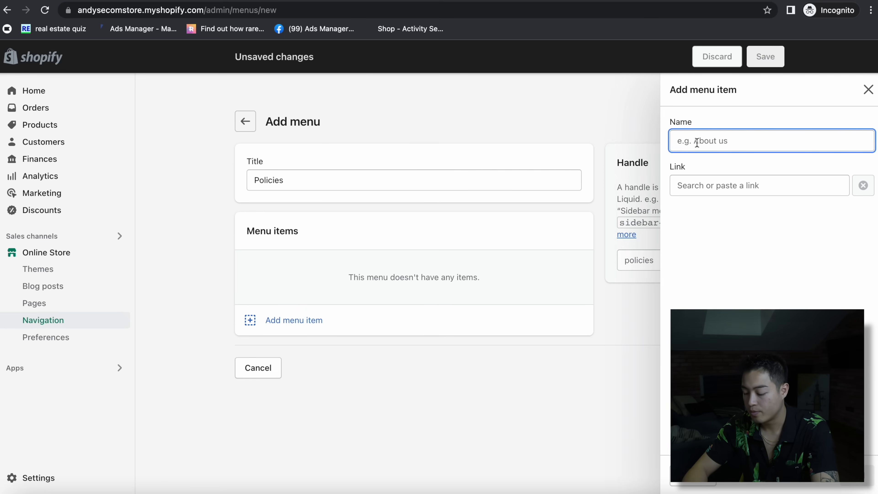
text(Ret)
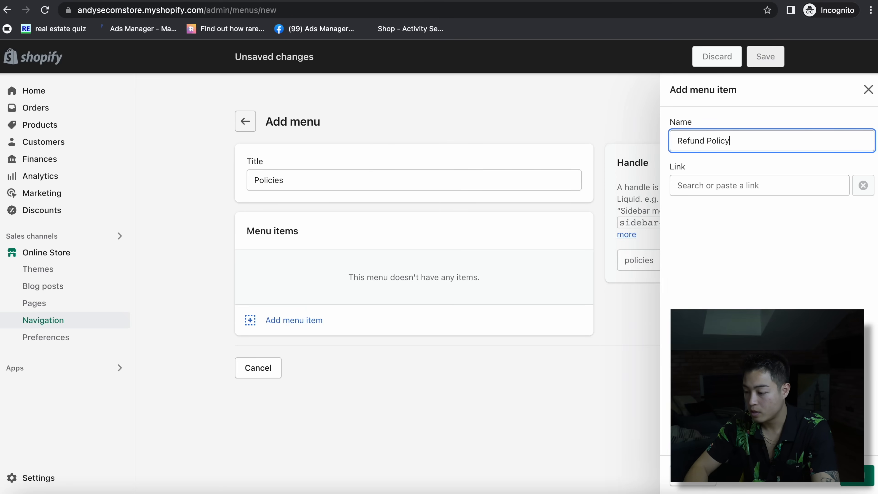
click(749, 183)
click(708, 301)
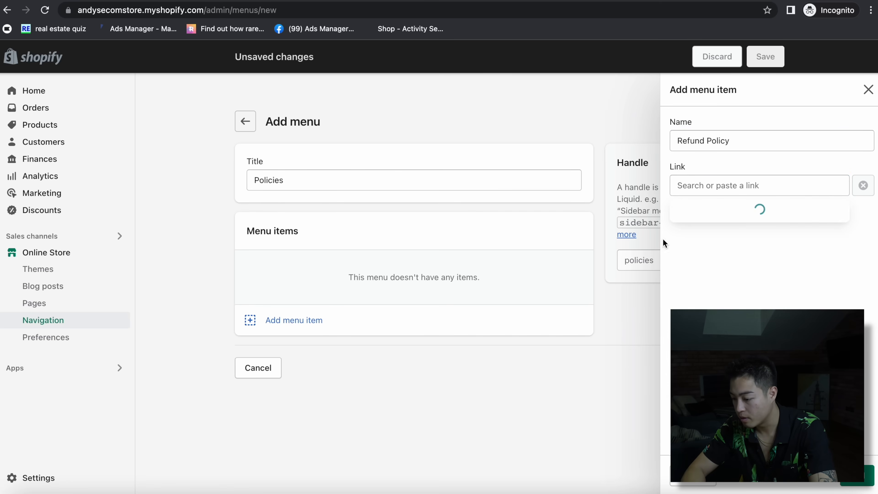
click(727, 257)
click(857, 475)
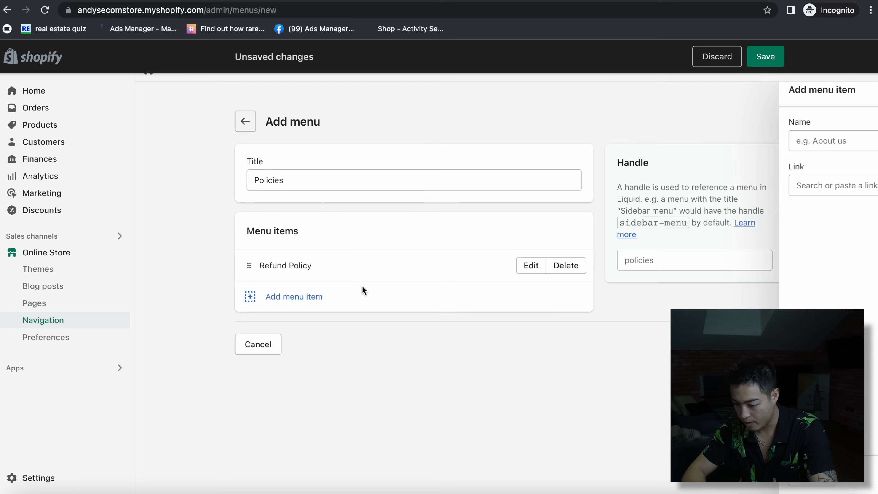
click(713, 188)
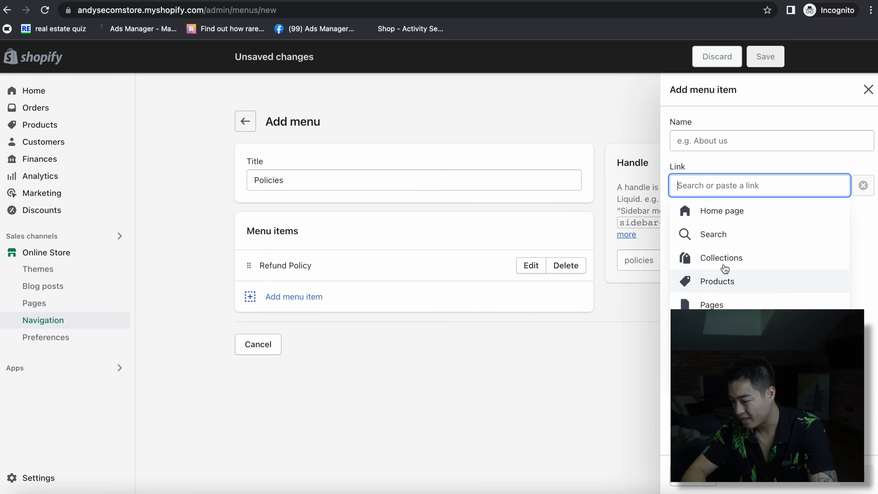
click(712, 352)
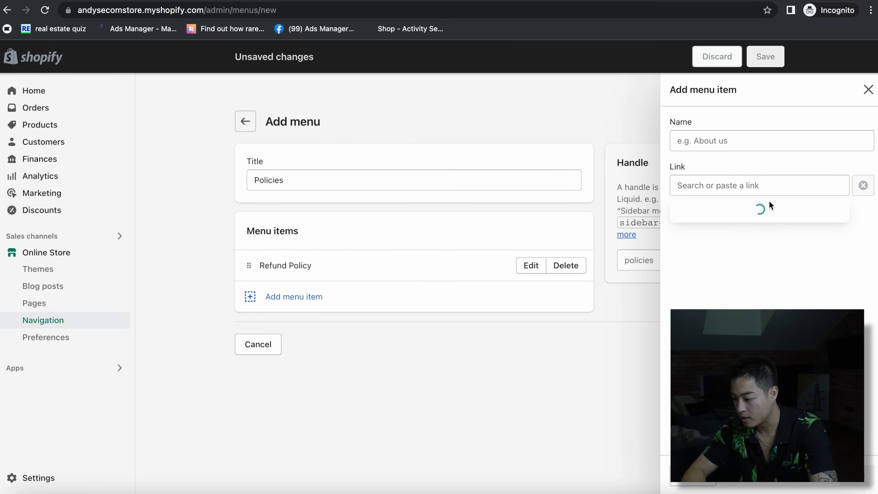
click(715, 239)
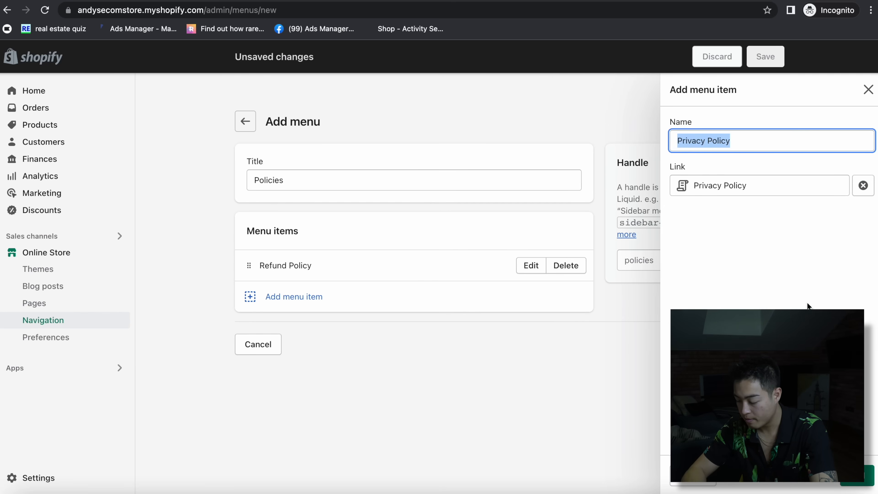
click(855, 481)
- Add Shipping Policy and Terms of Service items, save the menu, and reload the theme editor
click(316, 334)
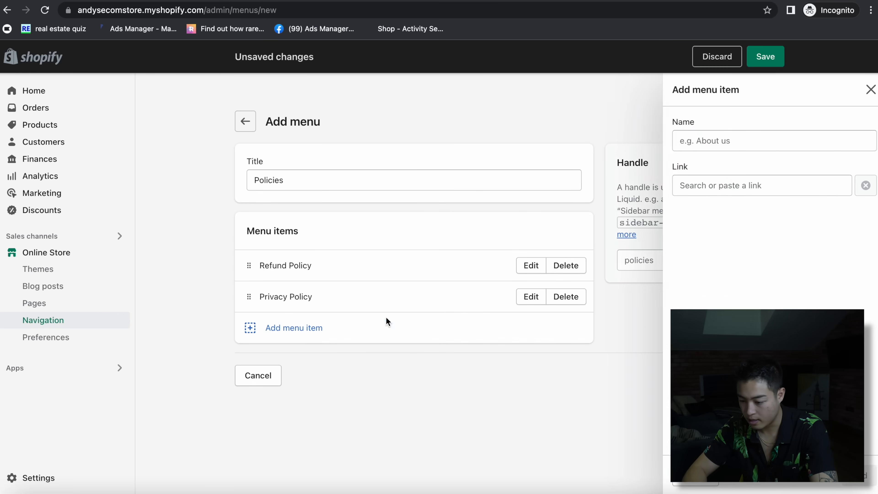
click(710, 188)
click(712, 351)
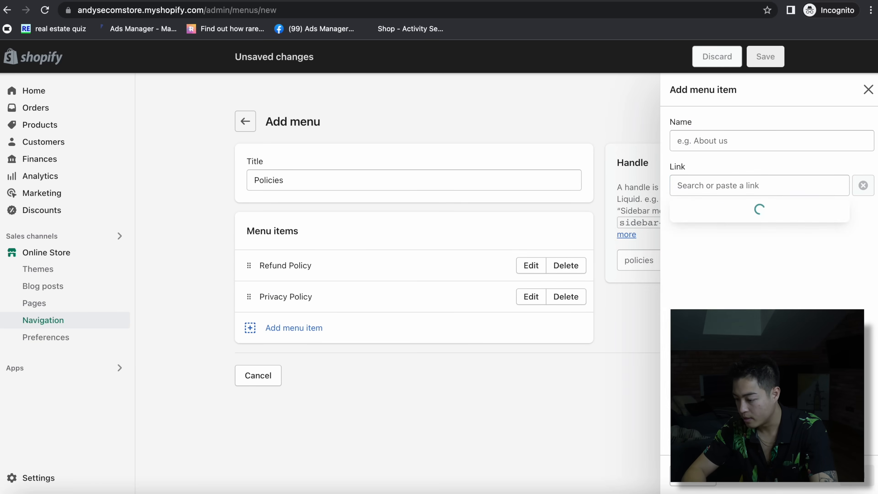
click(722, 282)
click(418, 346)
click(747, 187)
click(708, 302)
click(854, 479)
click(765, 56)
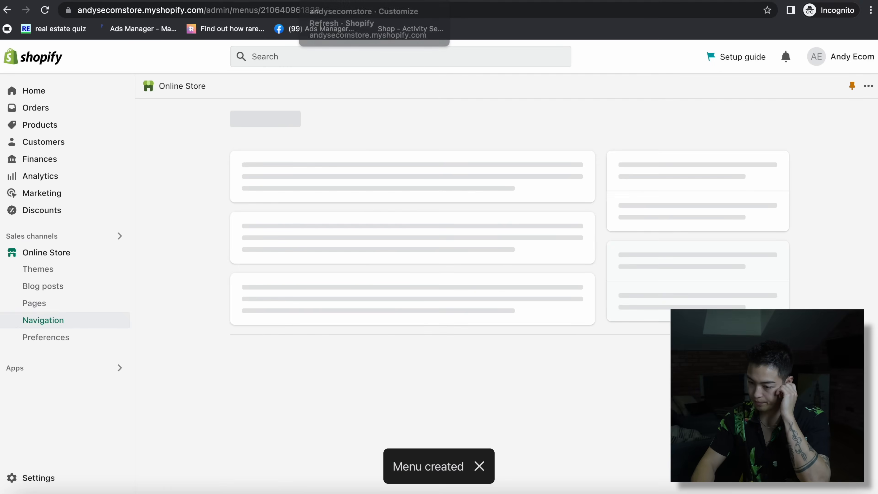
click(345, 0)
click(856, 56)
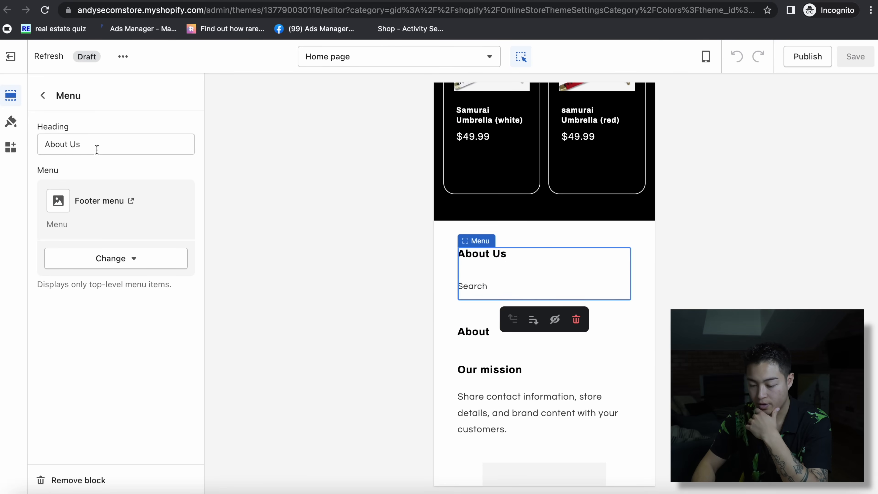
- Set the first footer menu block to the About Us menu with heading 'Footer Menue'
click(99, 257)
click(114, 297)
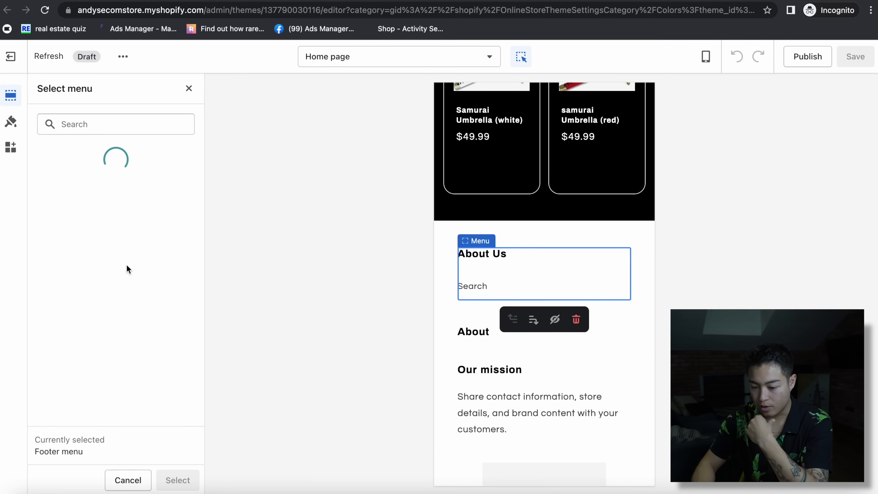
click(79, 201)
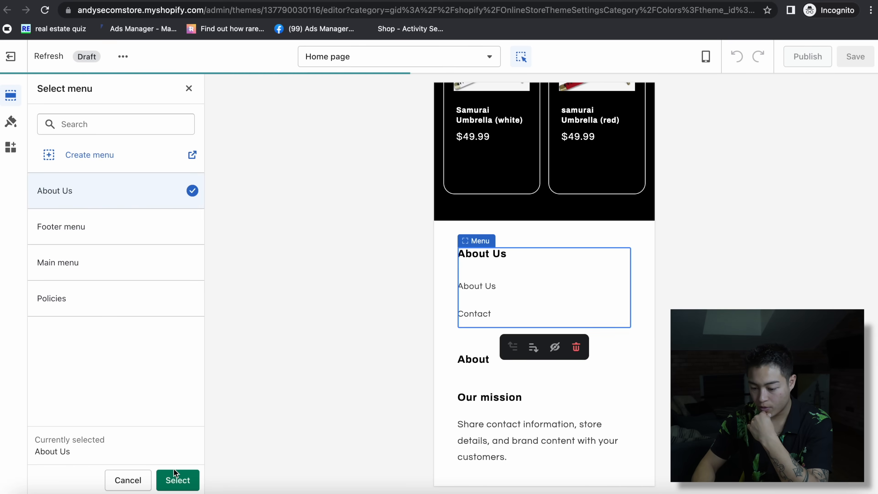
click(174, 480)
triple_click(91, 148)
text(Fo)
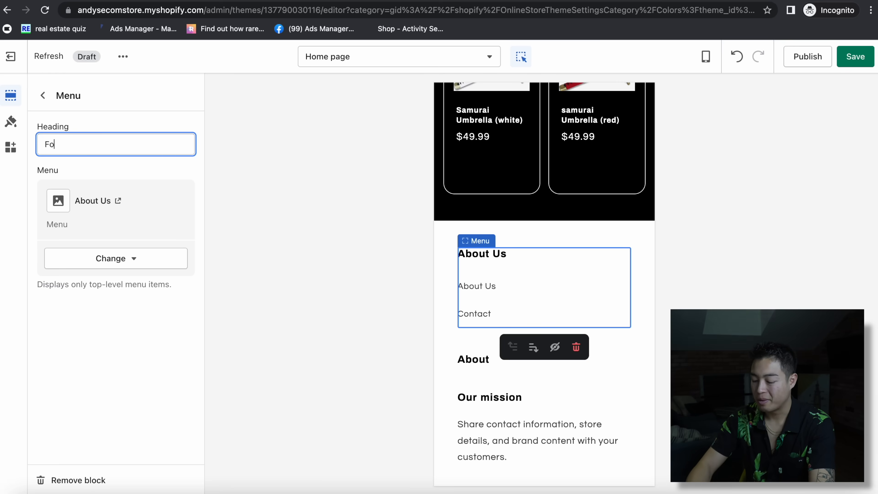
text(oter Menue)
- Give the second footer menu block the heading 'Policies' and the Policies menu
double_click(88, 143)
text(P)
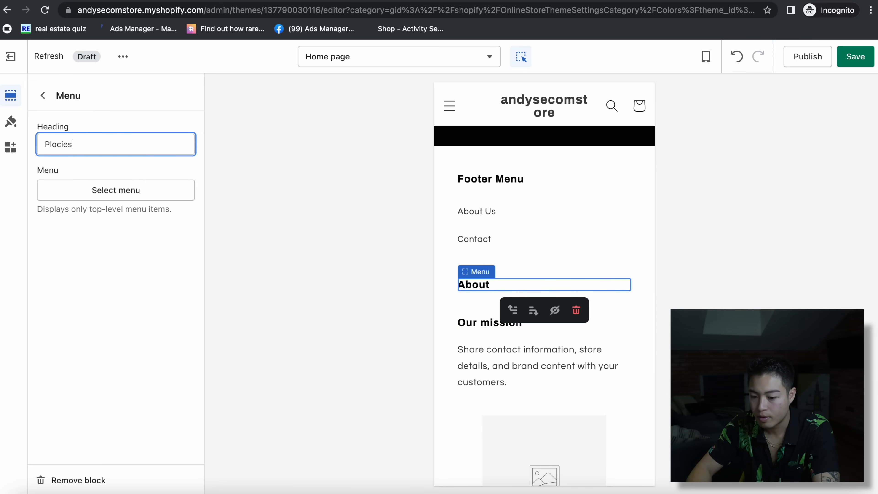
text(olicies)
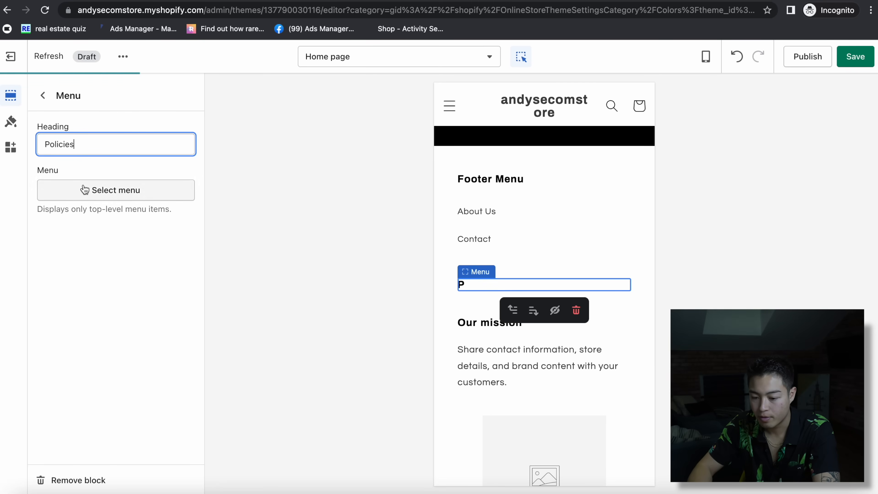
click(162, 190)
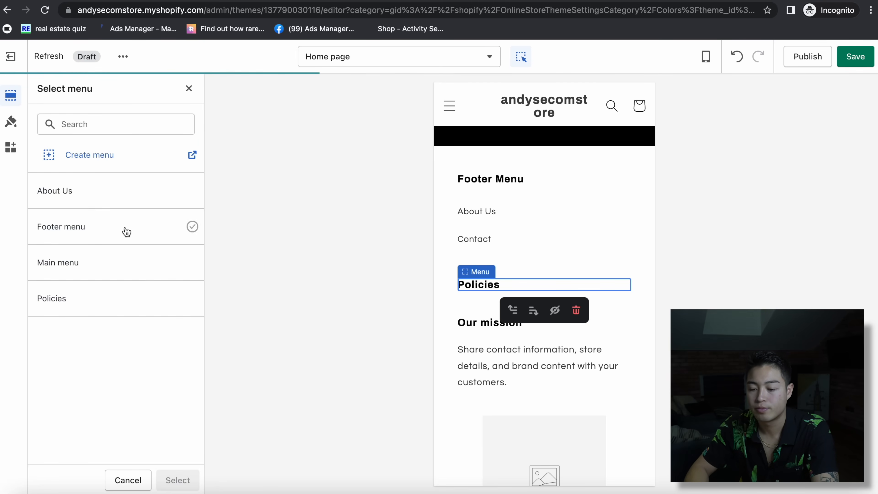
click(83, 304)
click(180, 483)
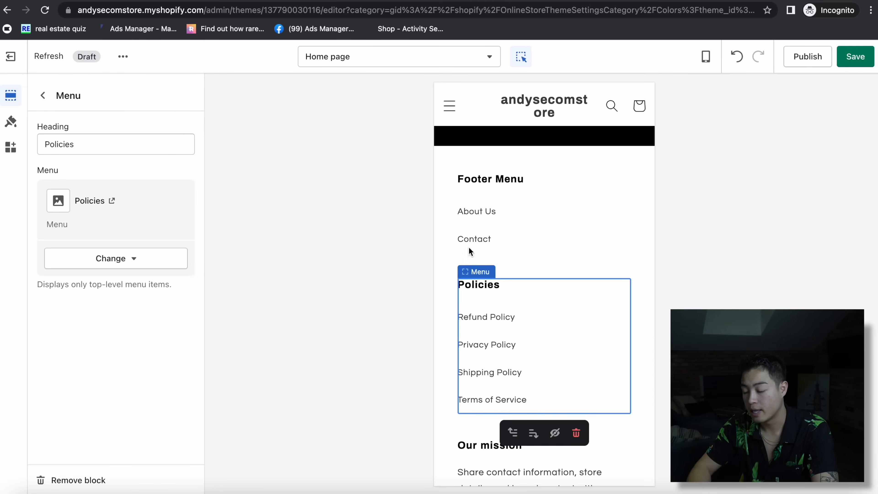
- Hide the footer's image and Our mission blocks, then save the theme
scroll(501, 388, down, 5)
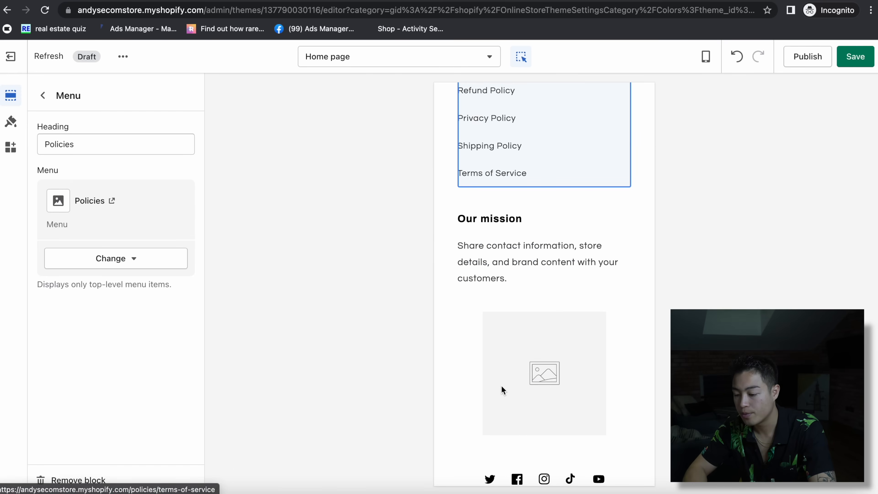
click(502, 387)
click(172, 457)
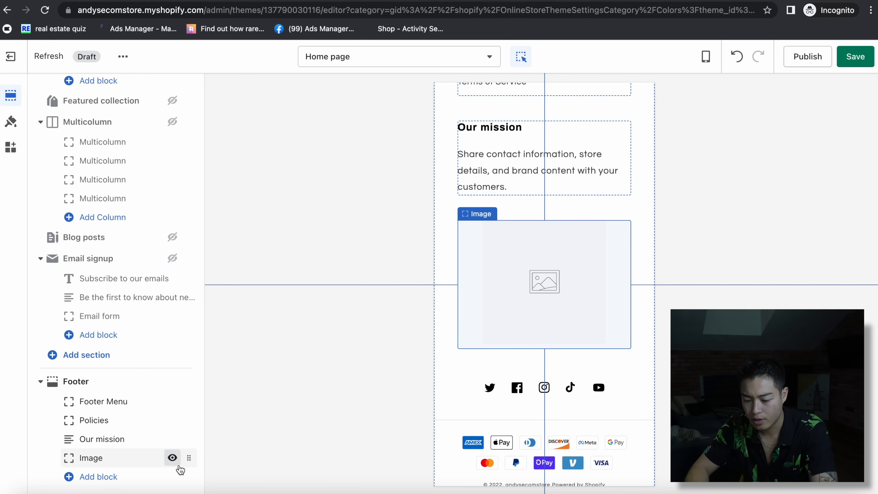
click(172, 438)
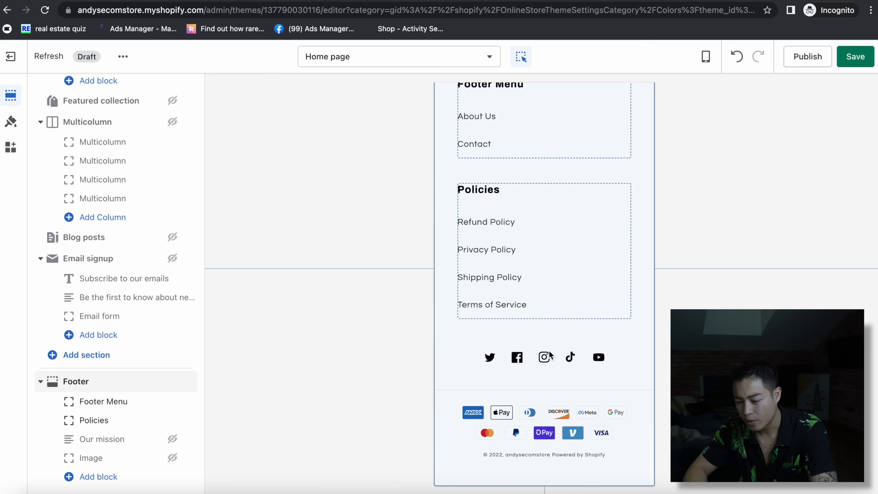
click(98, 476)
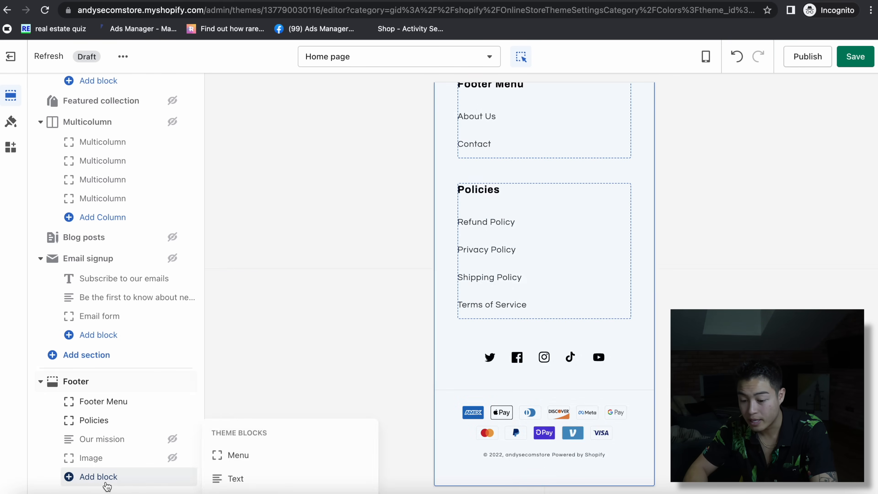
click(137, 384)
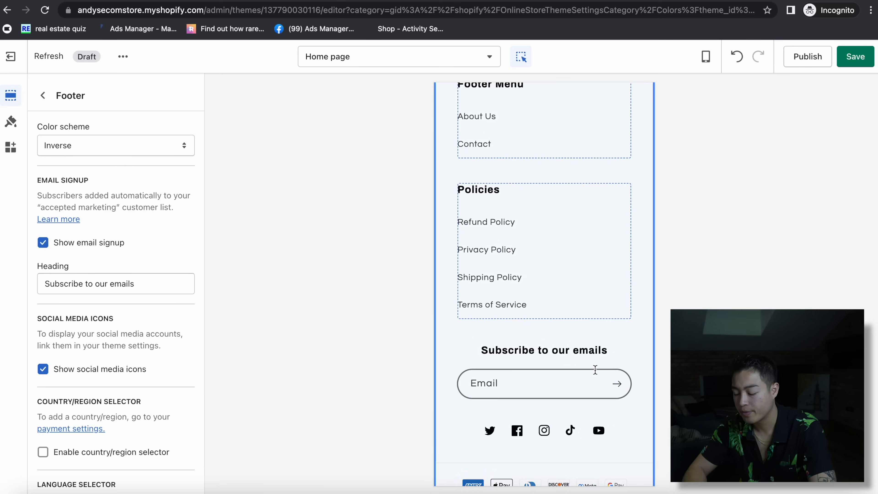
scroll(595, 368, up, 10)
key(ctrl+s)
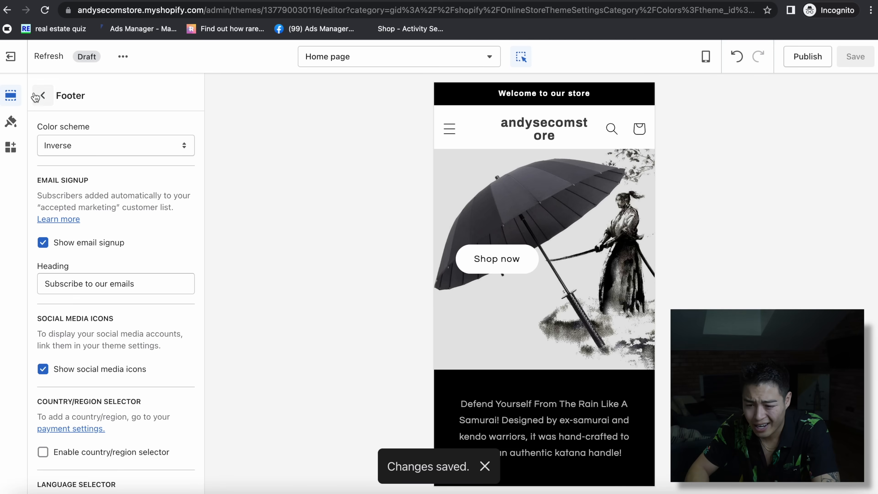
click(43, 95)
scroll(186, 160, up, 10)
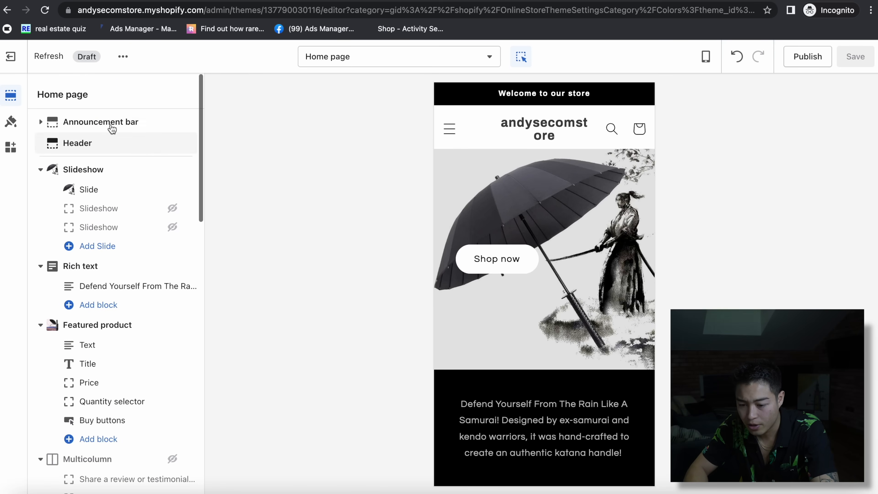
- Change the announcement text to 'Free Shipping on orders $75+', save, and type 'fiverr' in a new tab
click(105, 122)
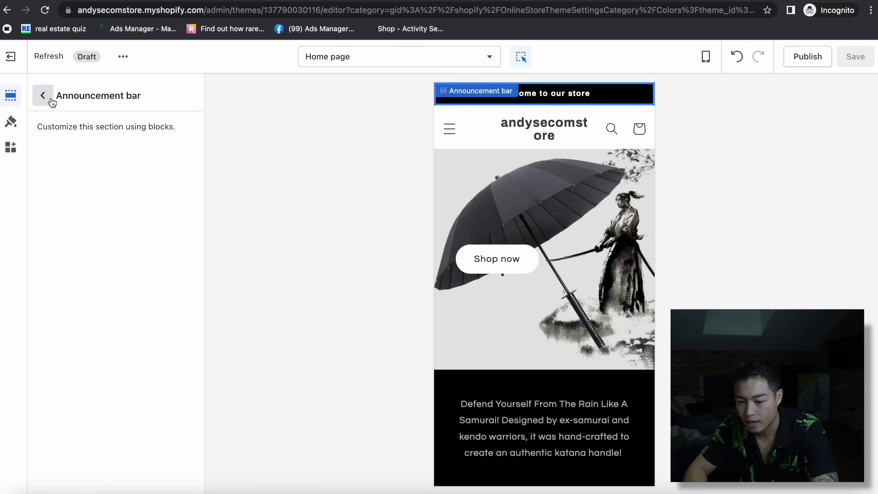
click(44, 96)
click(113, 121)
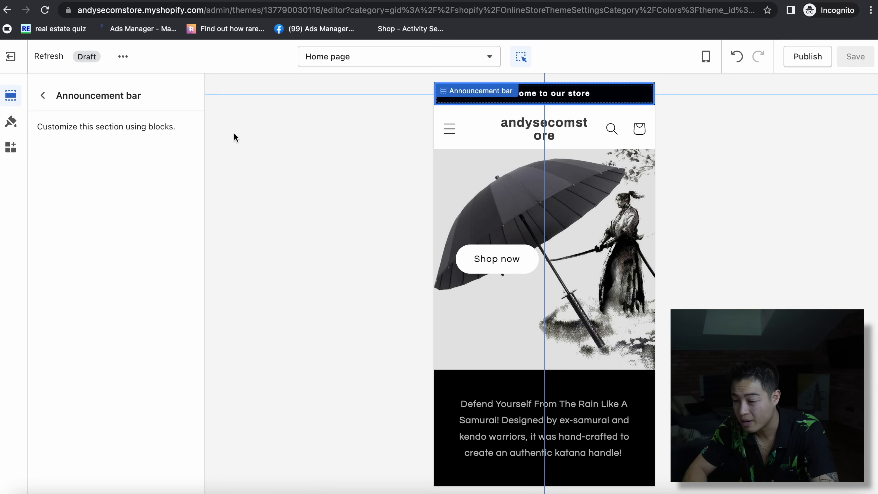
click(529, 102)
triple_click(80, 148)
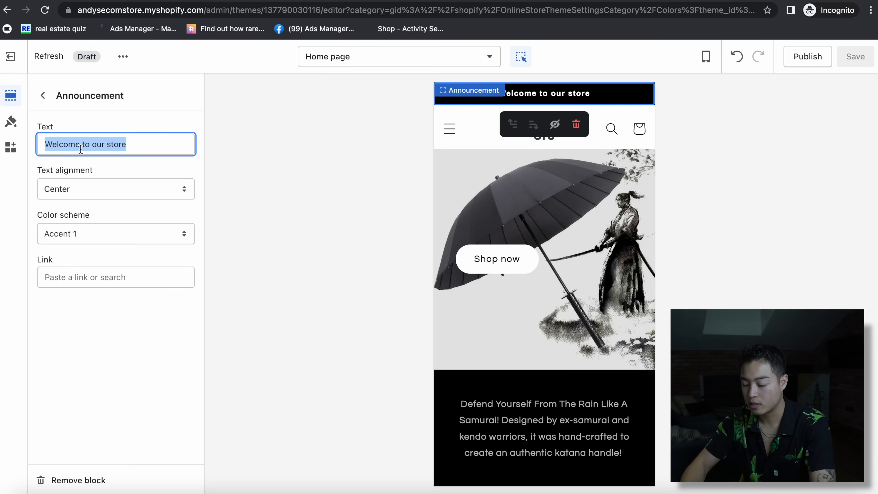
text(Free Shipping on orders $75)
text(+)
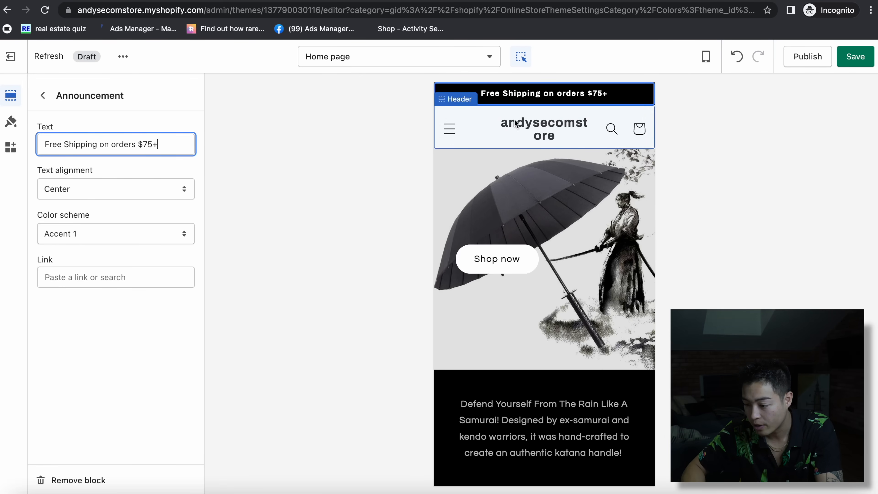
key(ctrl+s)
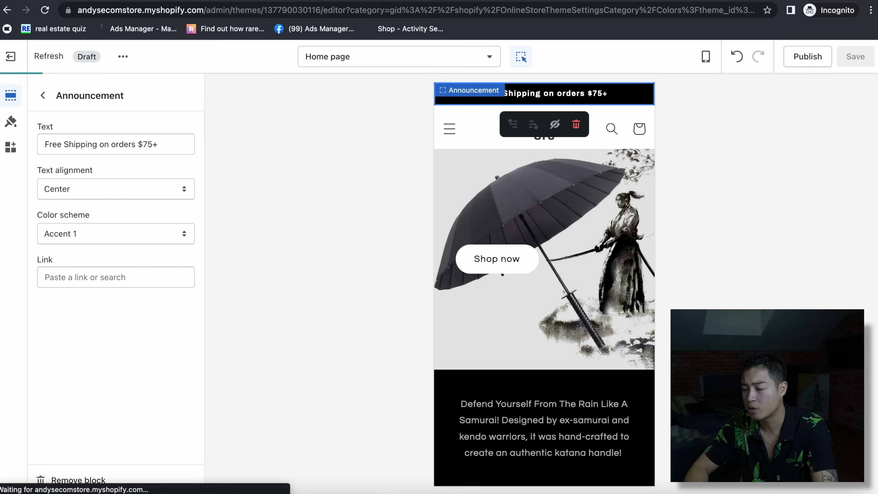
key(ctrl+t)
text(fiverr)
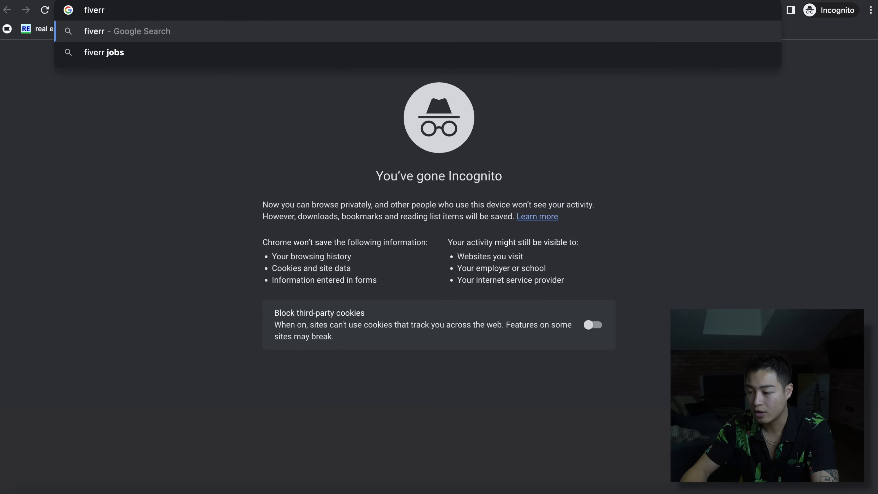
- Search Google for 'fiverr' and 'upwrok' in separate tabs, then open the Fiverr Official Marketplace ad
key(Return)
key(super+t)
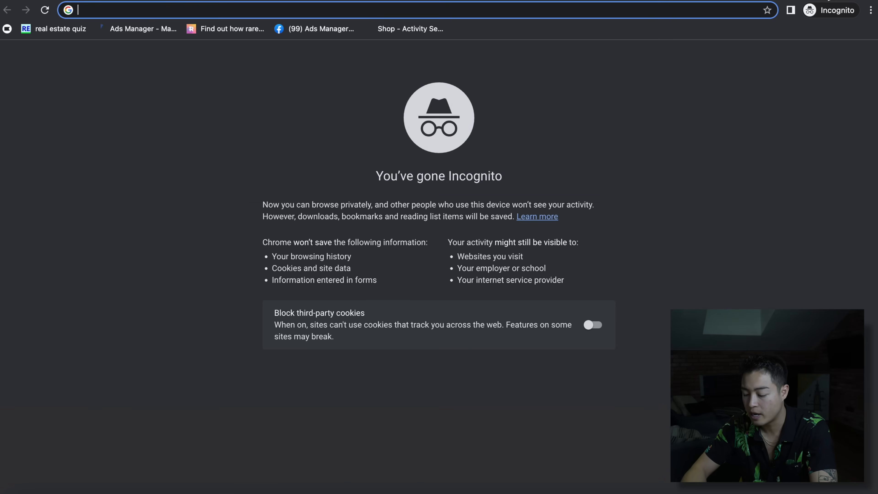
text(upwrk)
key(BackSpace)
key(BackSpace)
text(rok)
key(Return)
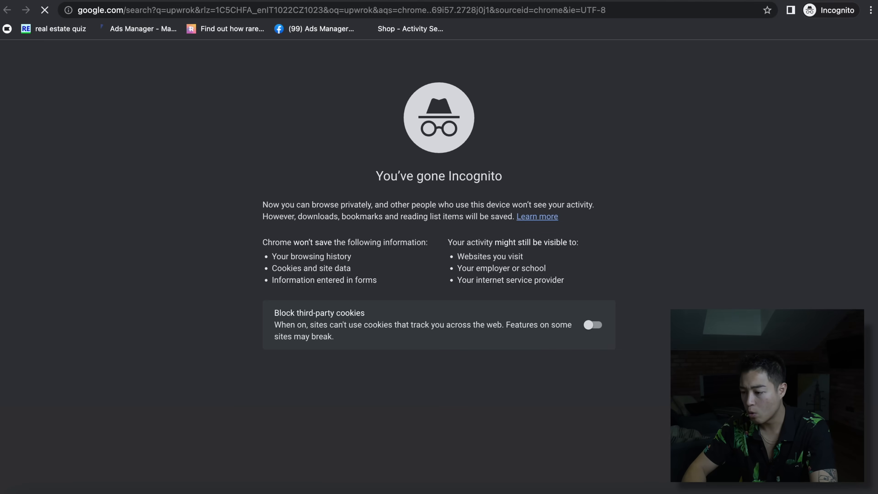
key(ctrl+shift+Tab)
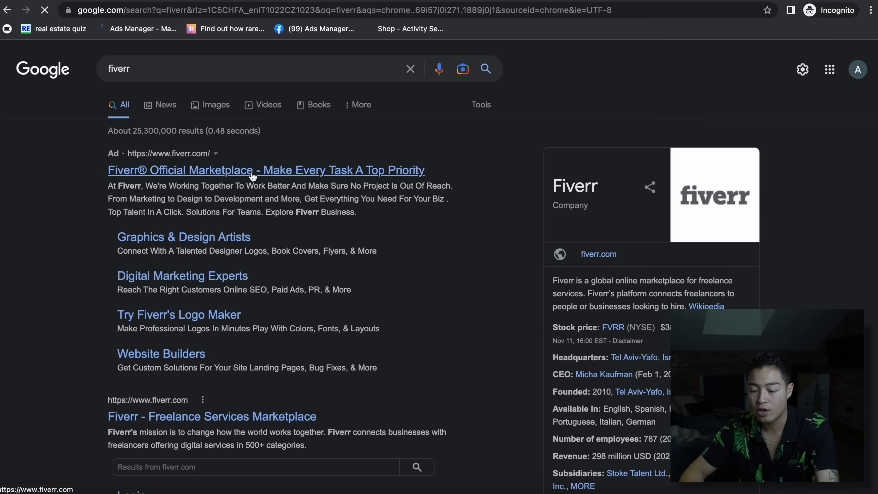
click(253, 175)
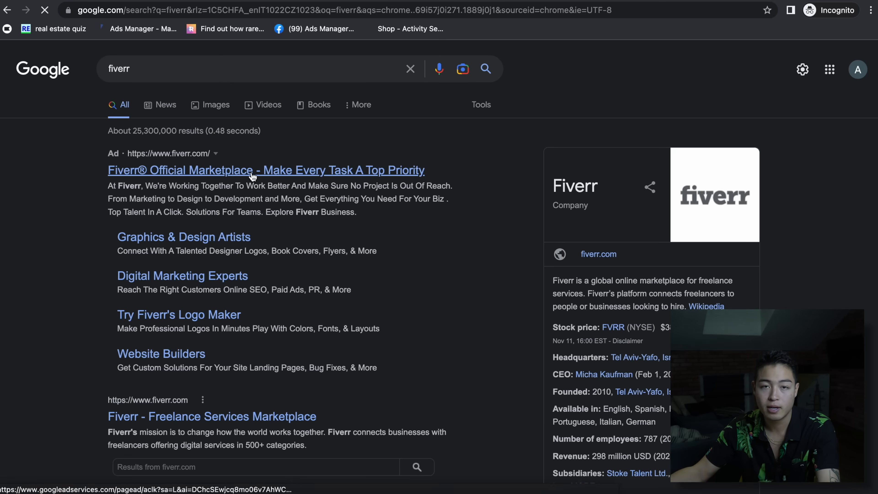
key(ctrl+Tab)
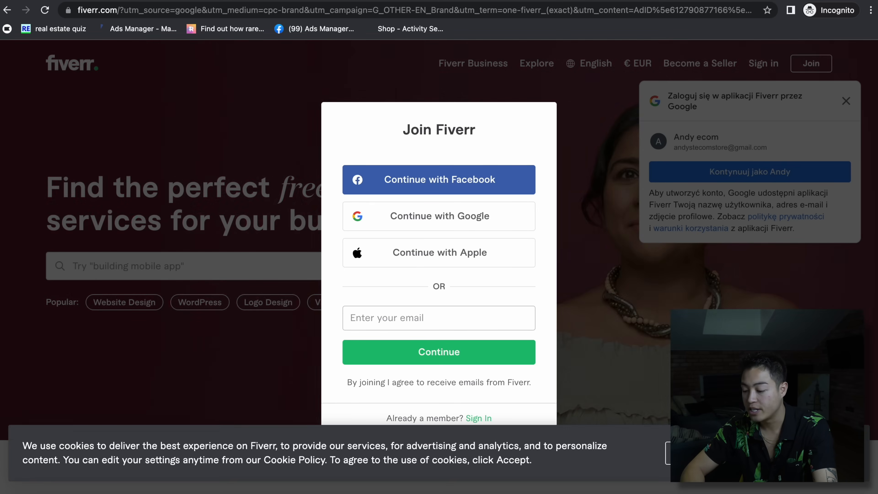
- Accept Fiverr's cookie notice and look over the open Fiverr tabs, including the samurai umbrella results
click(809, 453)
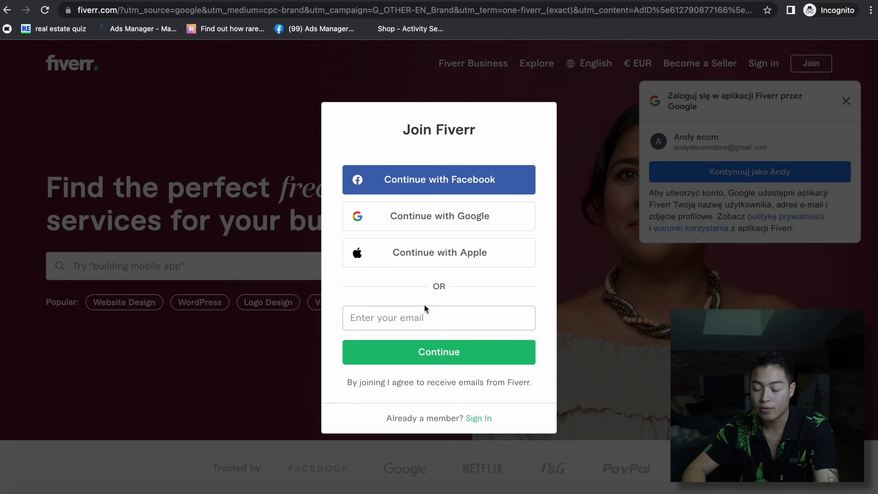
click(748, 0)
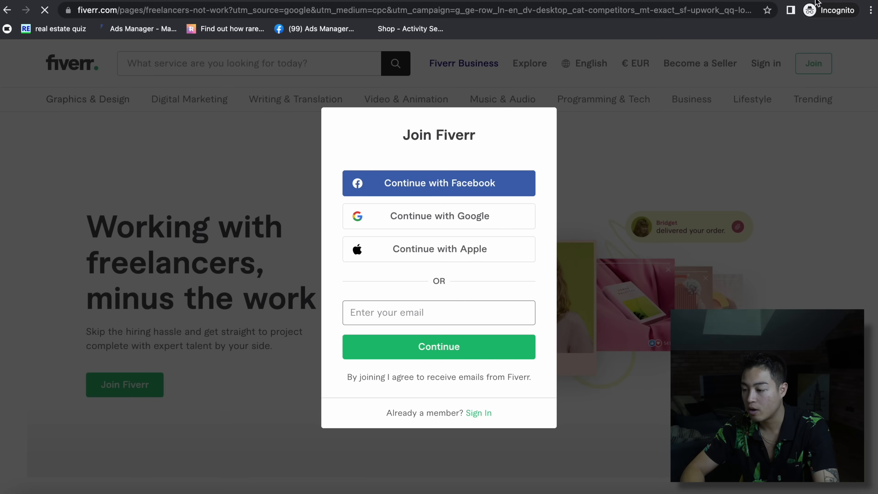
key(ctrl+Tab)
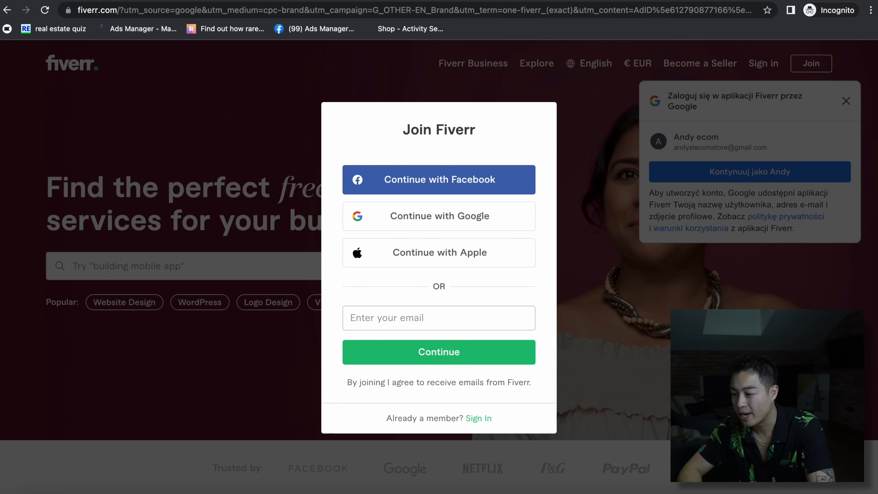
click(802, 0)
key(ctrl+t)
- Search for canva, log into Canva with Google, and accept its cookie notice
text(canva)
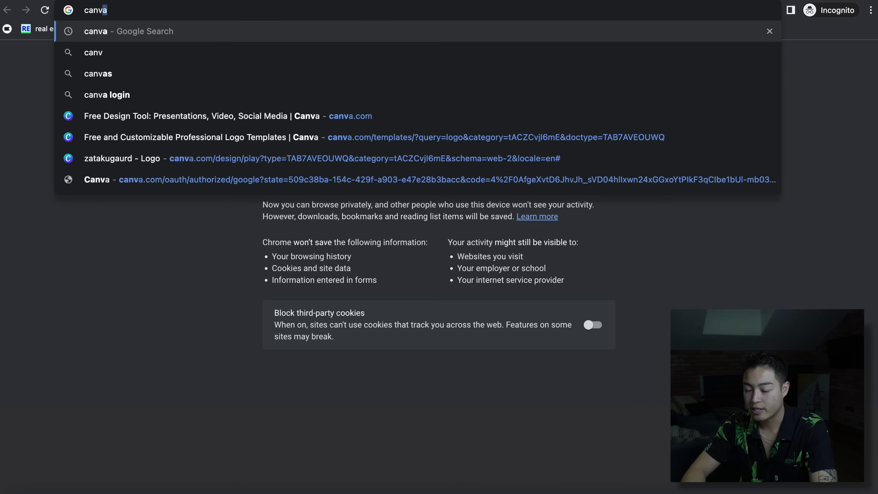
key(Return)
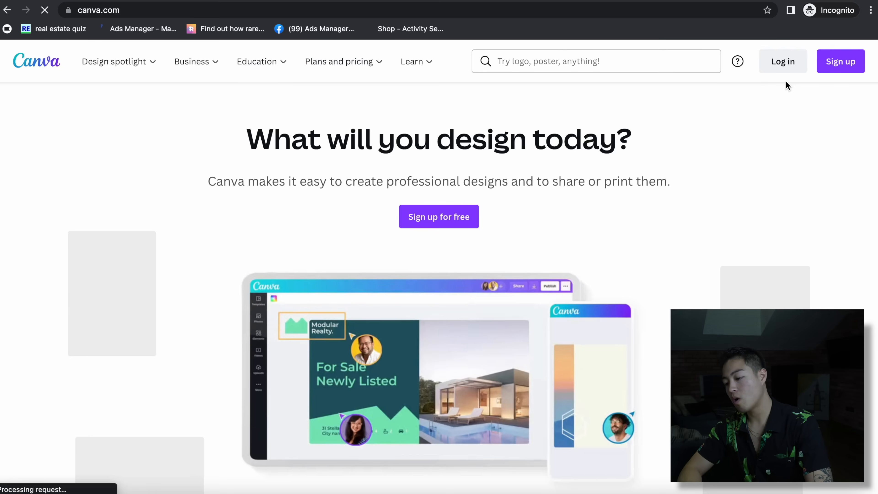
click(775, 62)
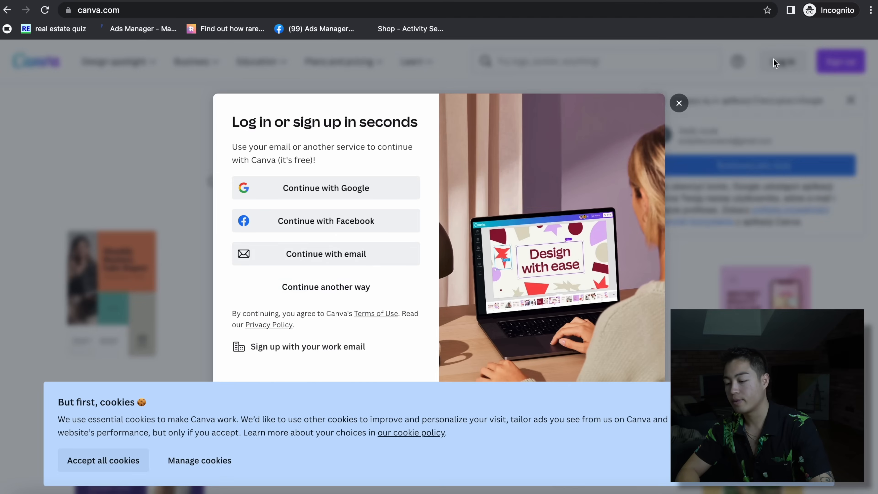
click(366, 189)
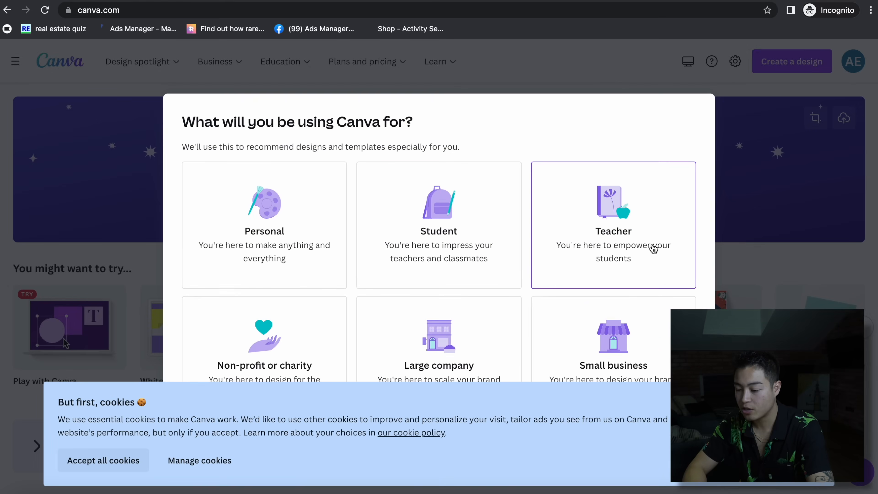
click(80, 454)
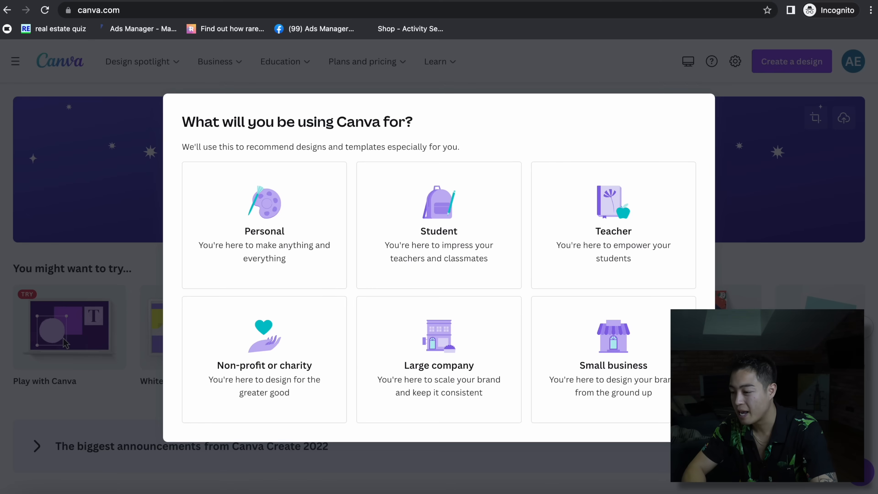
- Search Google for namelix in a new tab
key(super+t)
text(name)
key(Return)
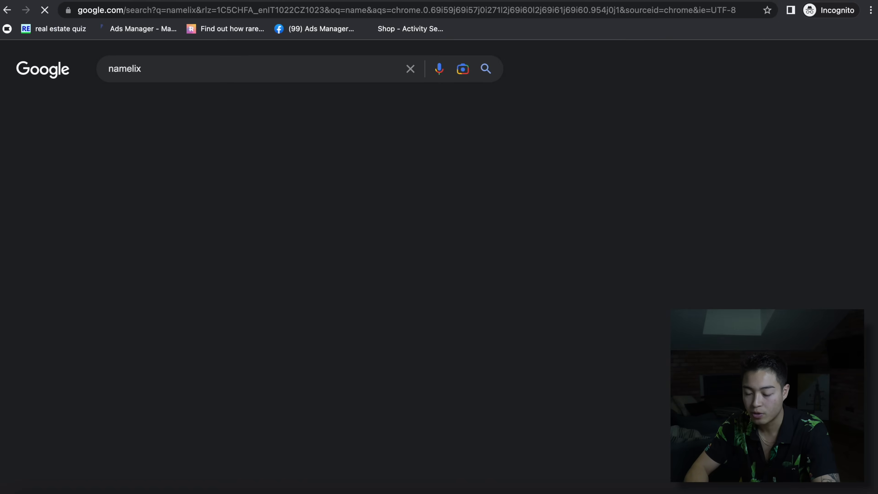
- Open the Namelix website, then check Shopify's About Us page and Products list
scroll(179, 175, down, 5)
click(322, 275)
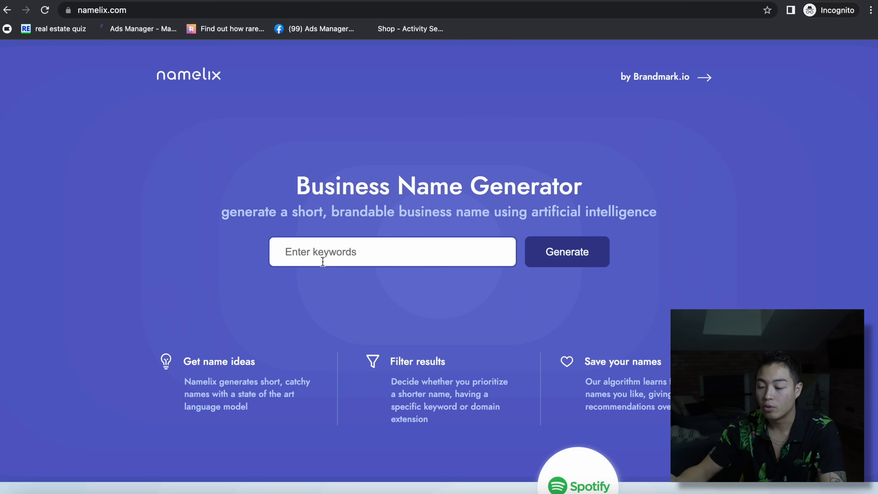
click(293, 1)
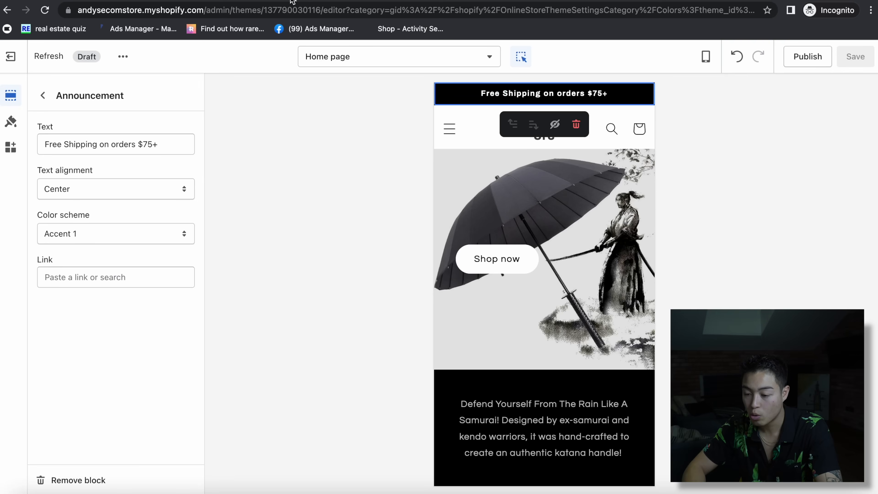
click(161, 1)
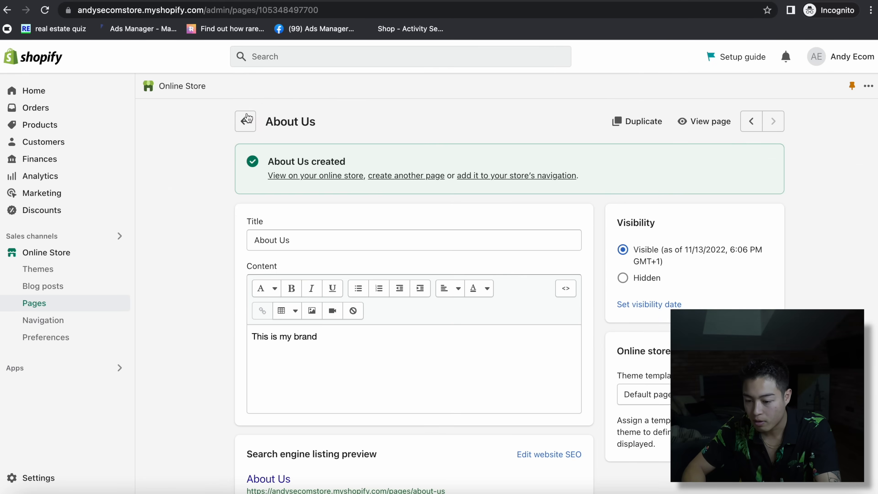
click(80, 124)
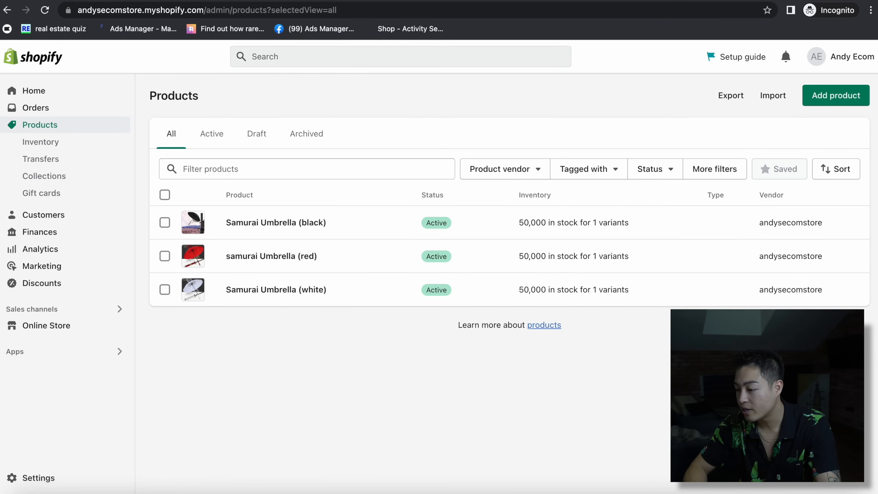
- Generate Brandable name ideas in Namelix from the keyword katana with Medium randomness
click(764, 1)
click(350, 257)
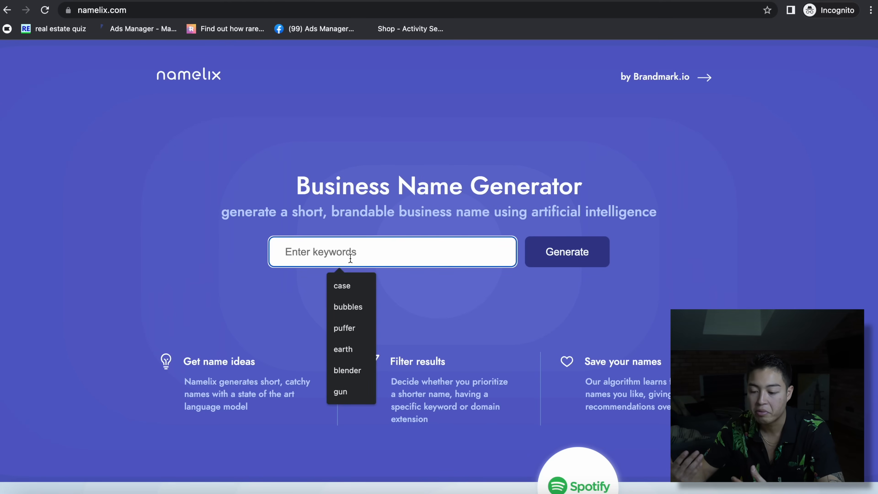
text(katana)
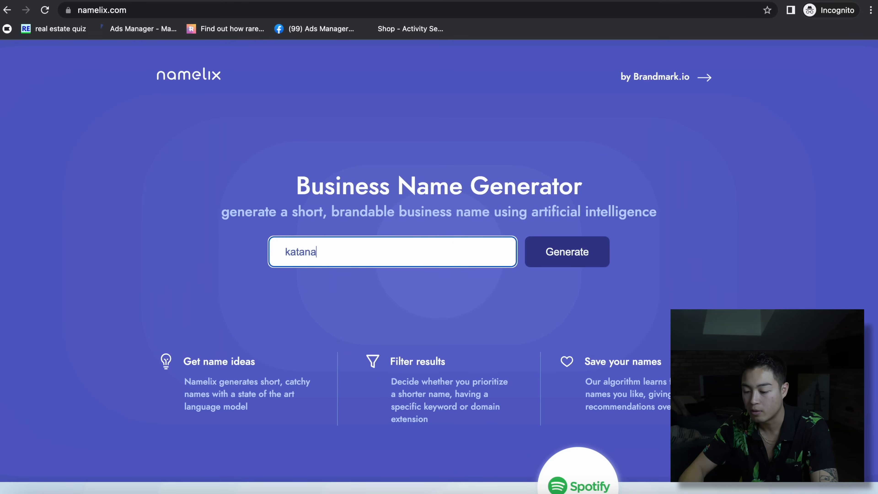
key(Return)
click(377, 282)
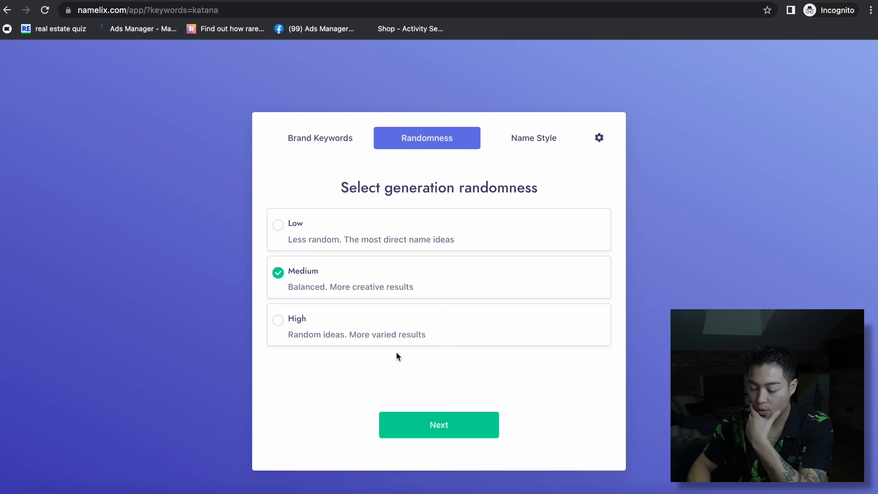
click(409, 424)
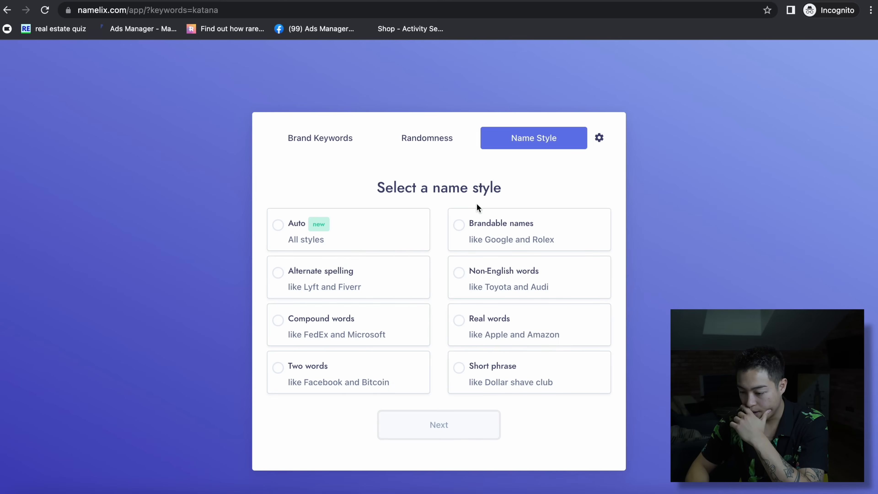
click(474, 221)
click(434, 450)
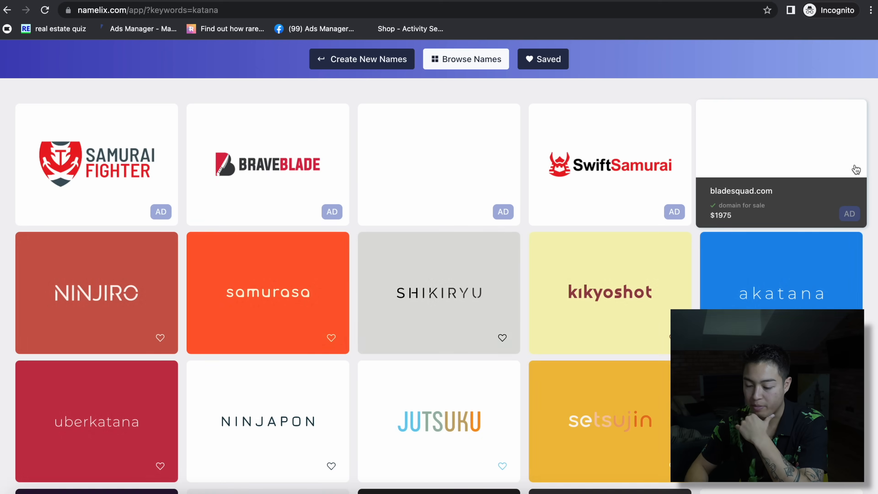
- Scroll through the generated katana name ideas past JUTSUKI and tokira
scroll(855, 164, down, 4)
scroll(781, 304, down, 17)
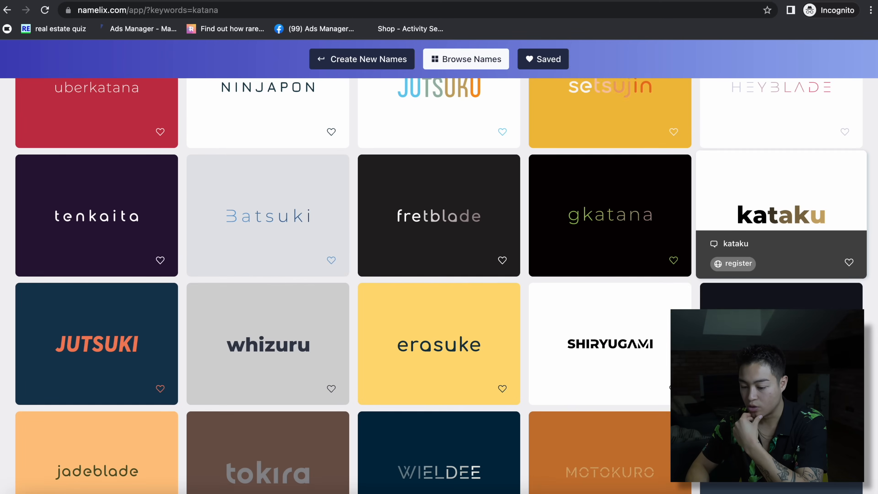
scroll(438, 285, down, 4)
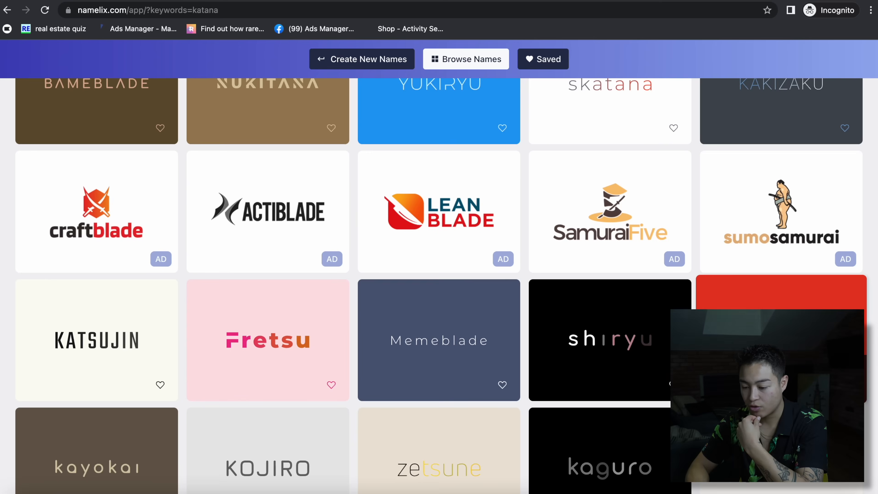
scroll(717, 270, down, 20)
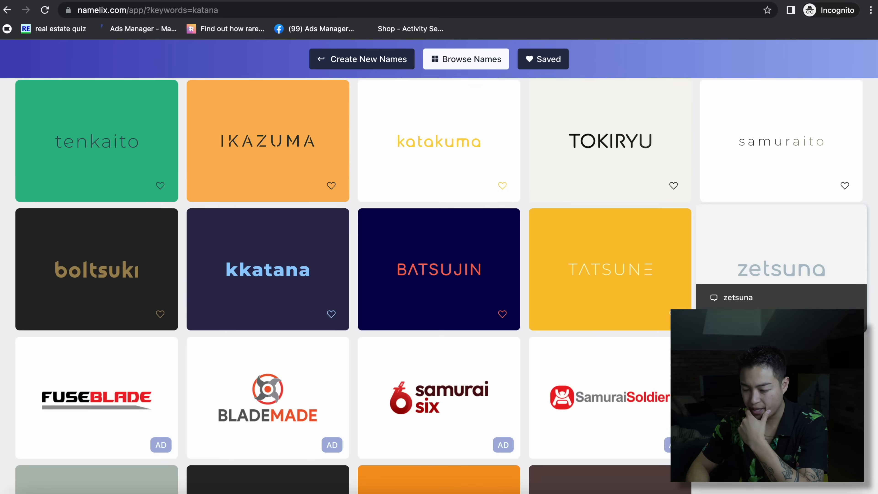
scroll(439, 286, down, 10)
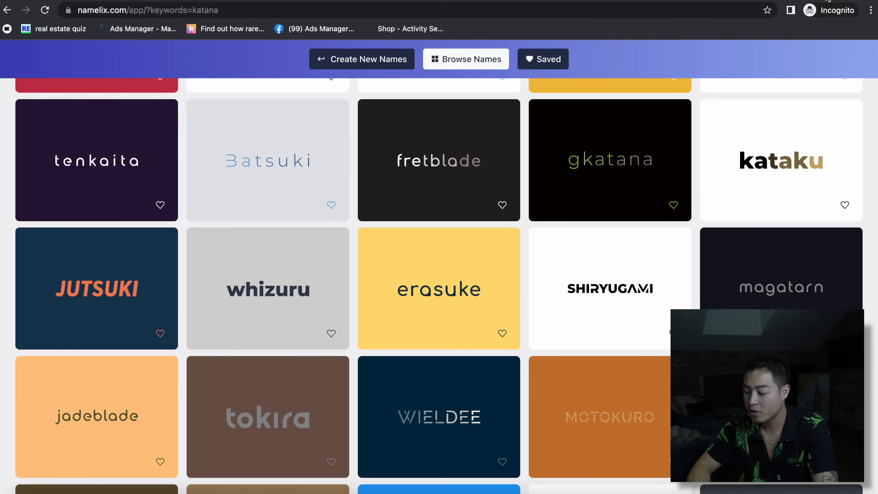
- Go to godaddy.com in a new tab
key(ctrl+t)
text(goda)
key(Return)
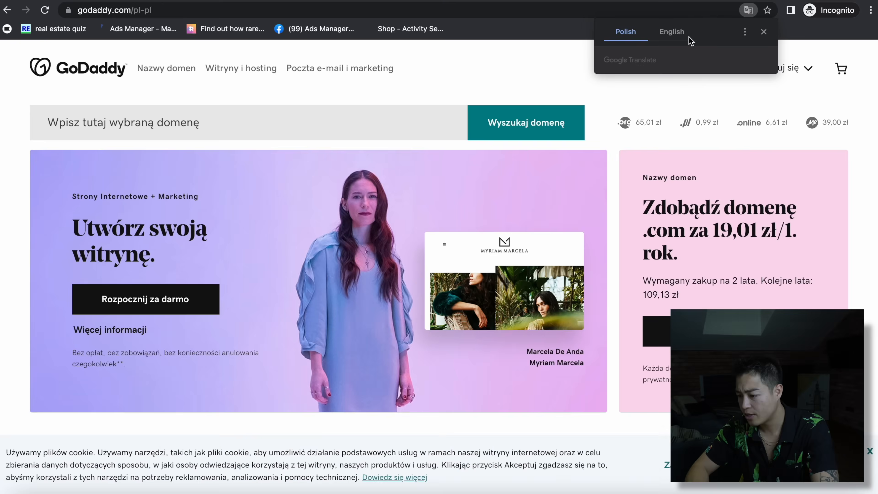
- Translate GoDaddy into English and search for the jutsukiumbrellas domain
click(661, 33)
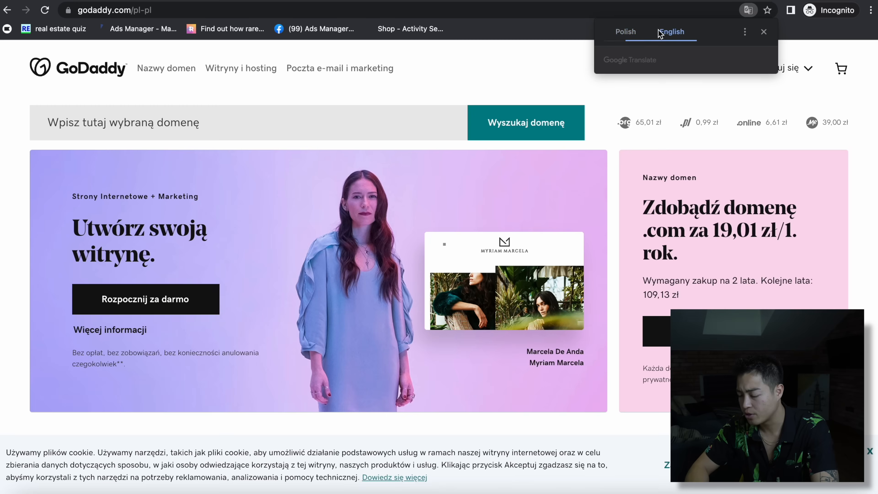
click(764, 32)
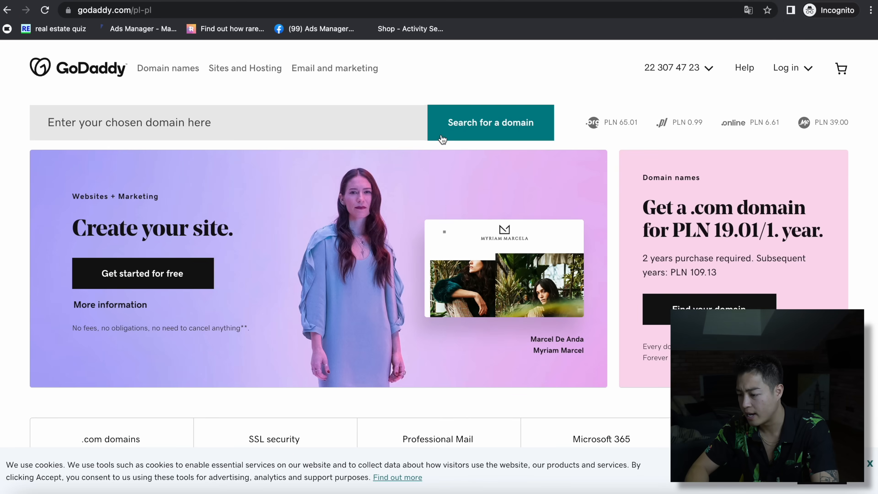
click(244, 120)
text(jutsu)
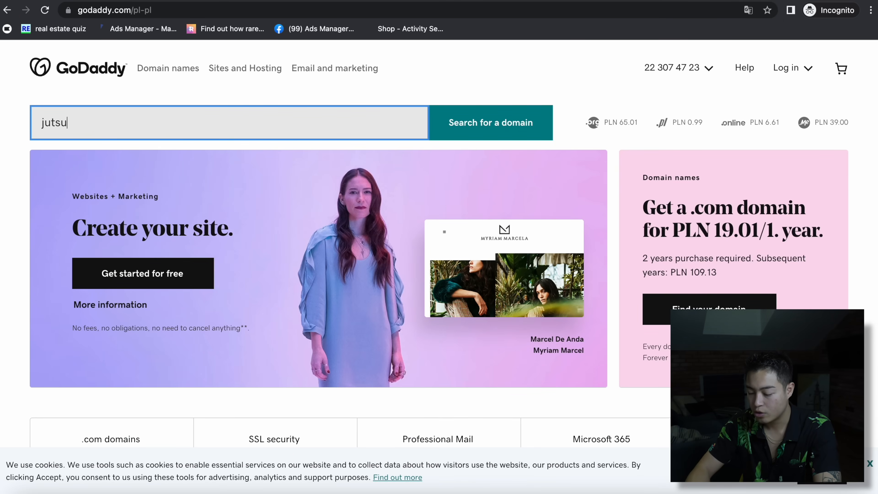
text(kiumbrellas)
click(479, 123)
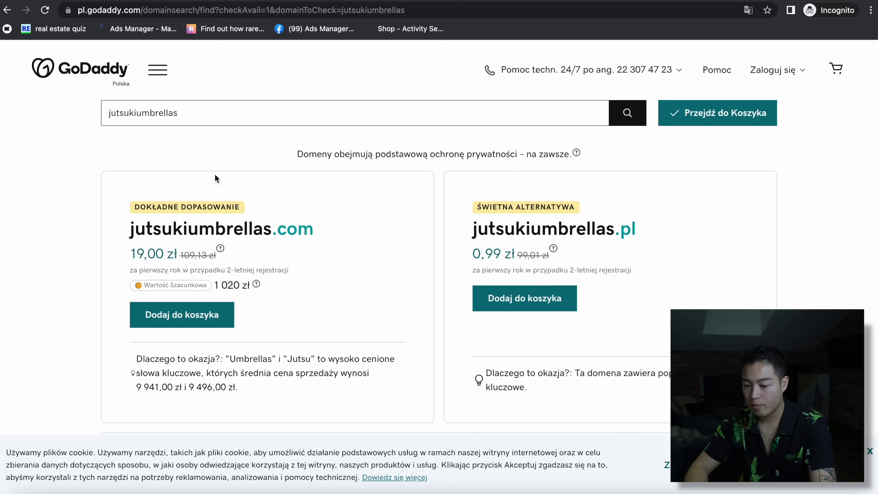
- Select the searched domain name and compare it with the Namelix name ideas
click(175, 114)
double_click(176, 114)
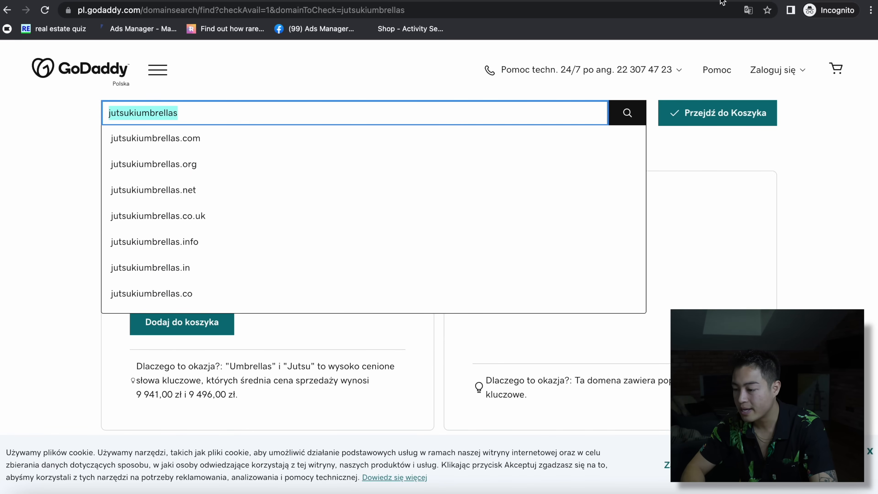
click(720, 0)
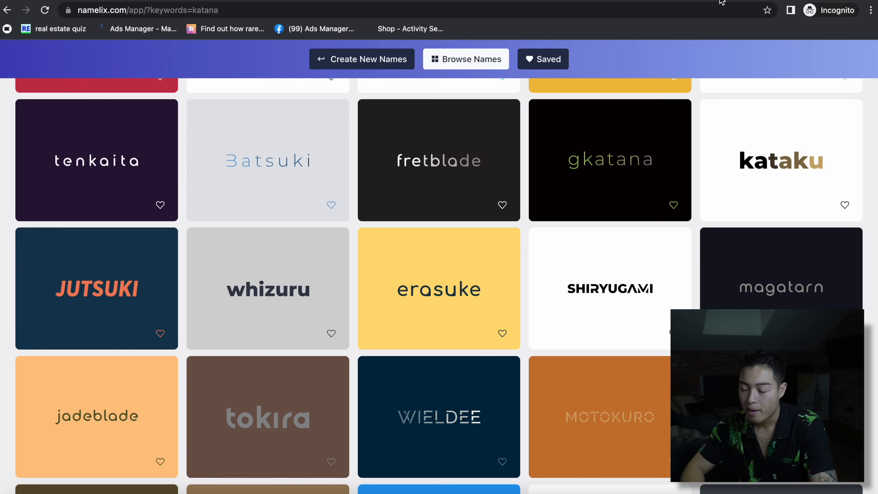
click(776, 2)
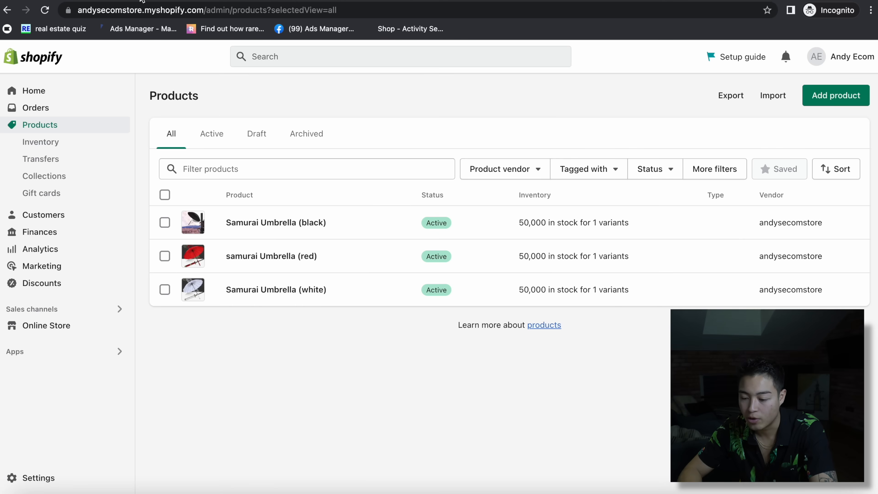
- Open the Shopify admin's Online Store section, then close the store settings
click(63, 326)
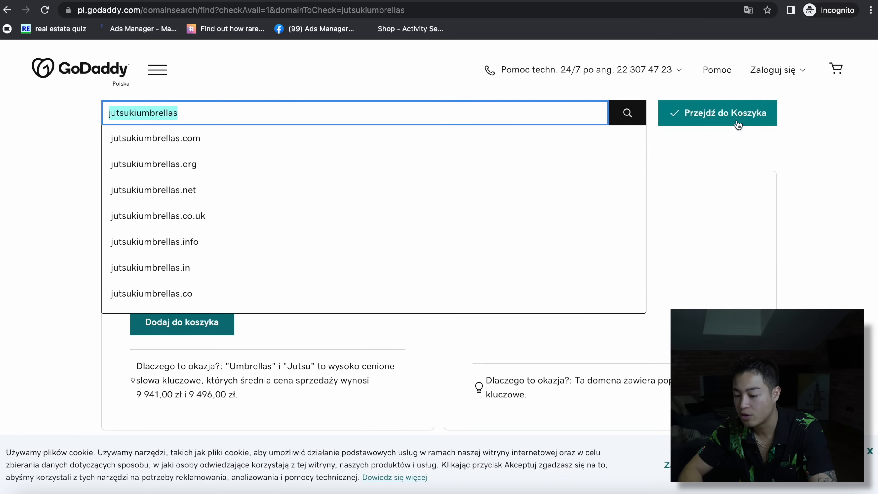
click(748, 175)
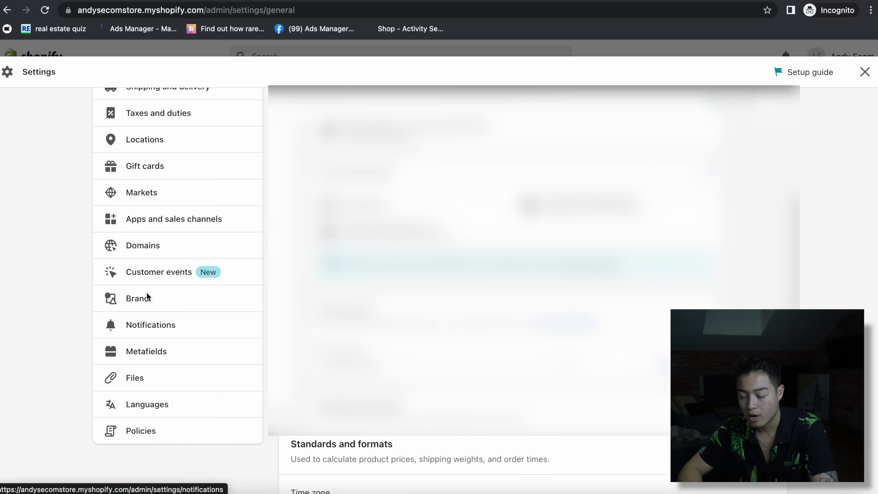
scroll(161, 182, up, 5)
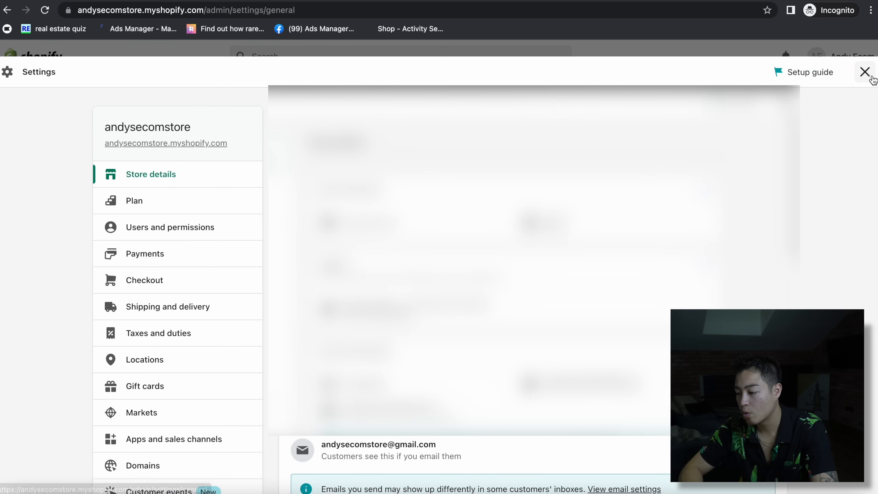
click(864, 70)
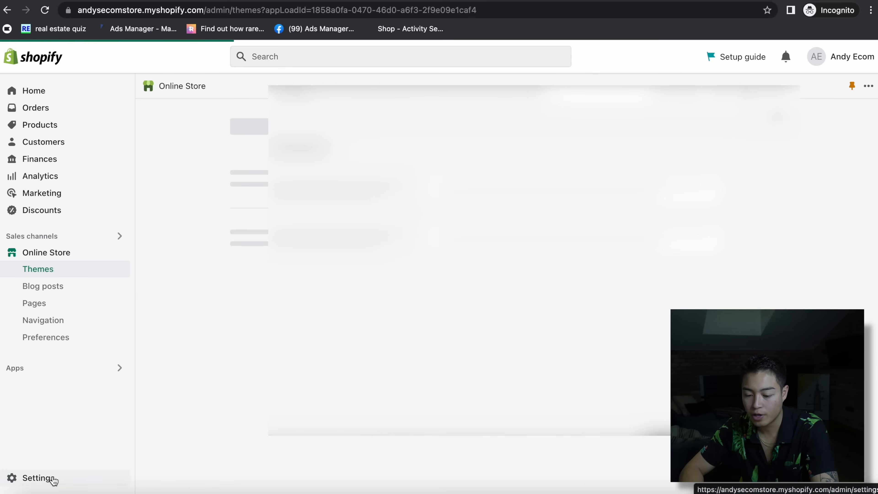
- View Shopify's Domains settings, then return to GoDaddy's jutsukiumbrellas domain results
click(54, 479)
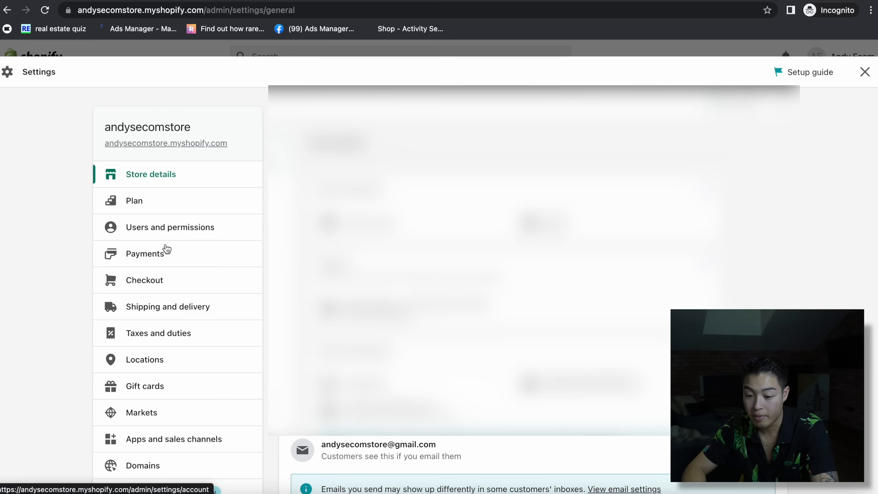
click(152, 465)
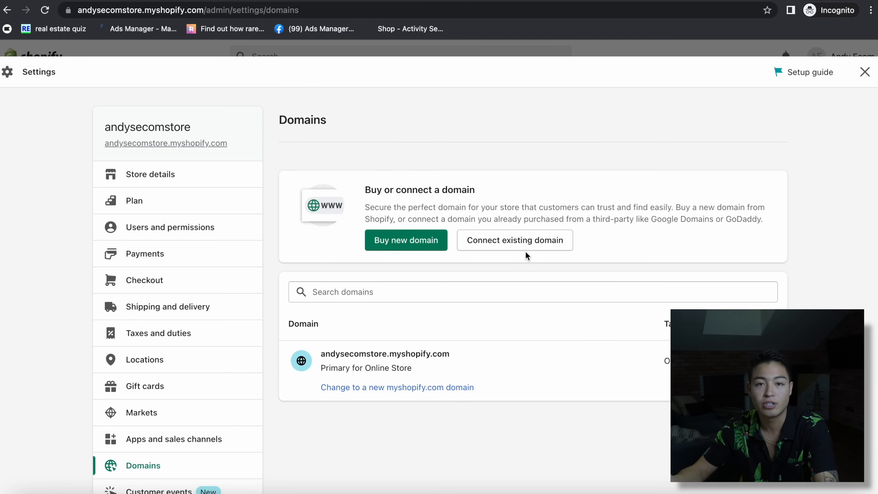
click(865, 73)
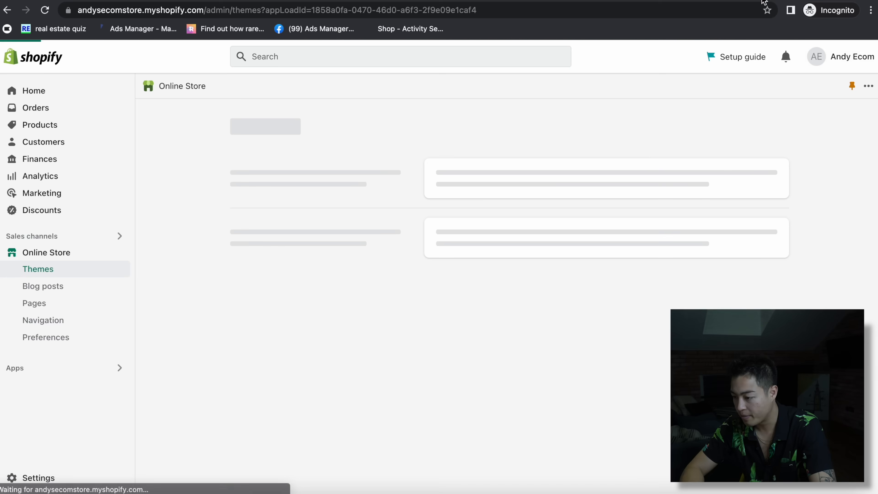
click(756, 1)
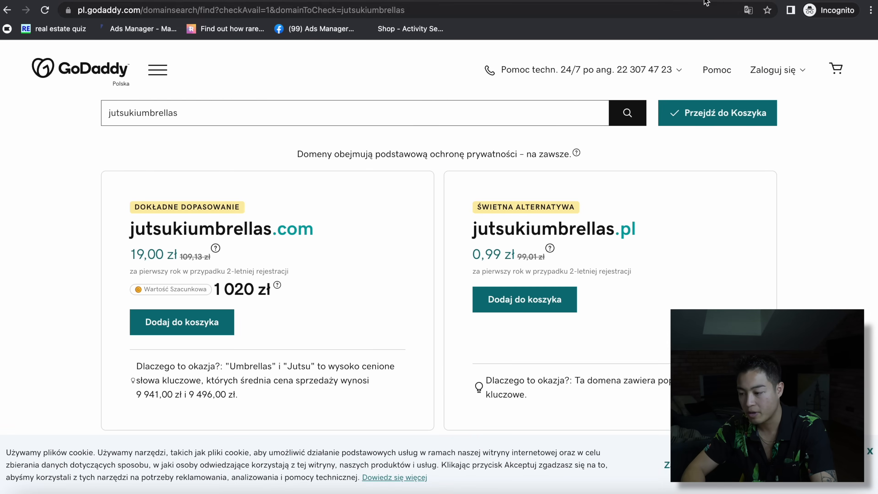
- In Canva, answer onboarding with personal use and decline the e-mail subscription offer
click(719, 1)
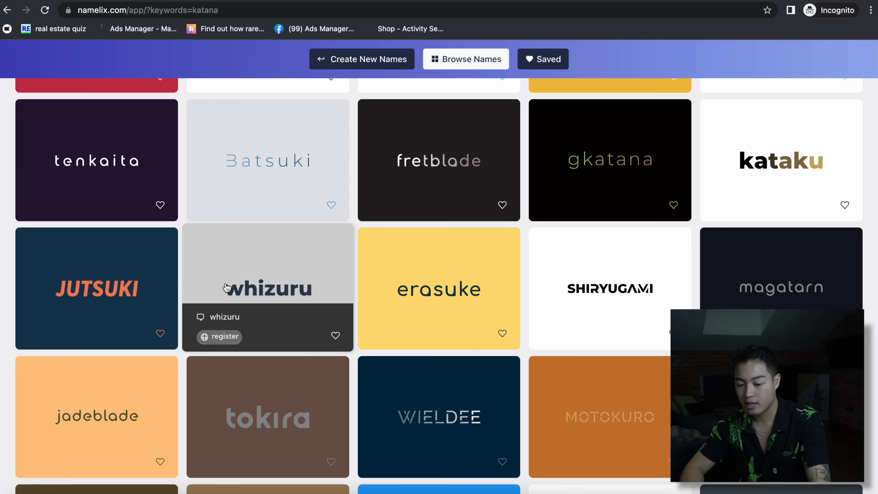
click(649, 1)
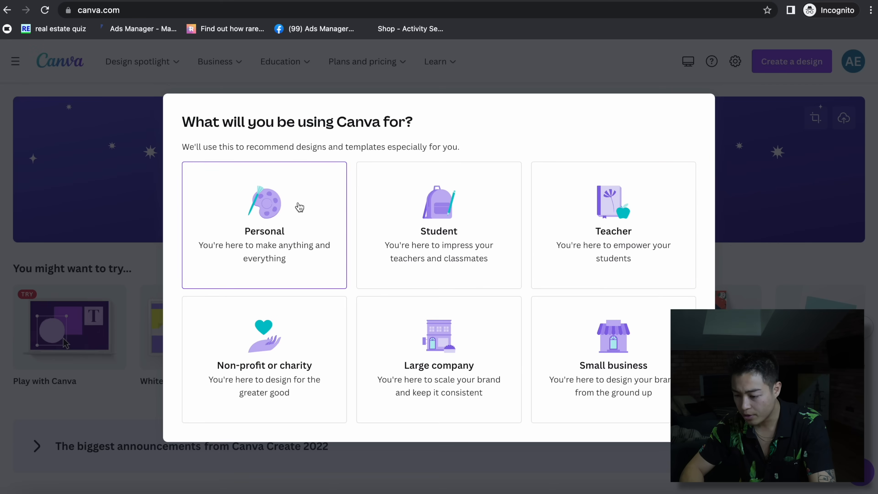
click(252, 238)
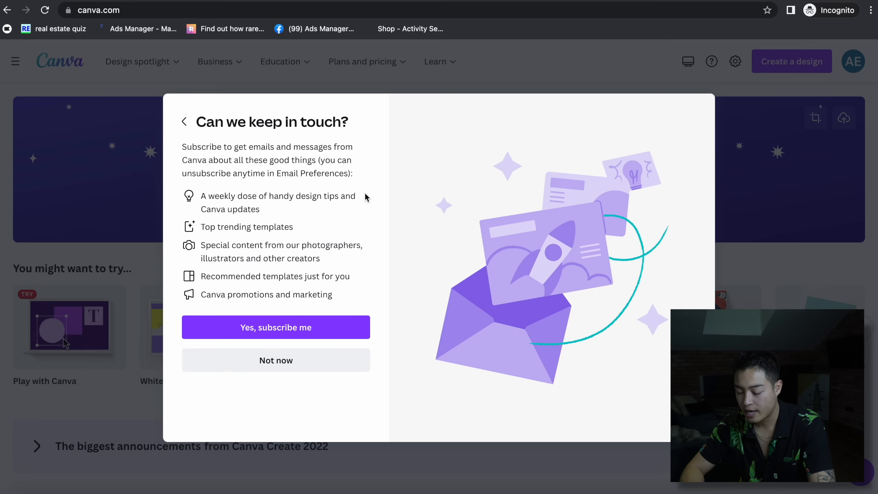
click(273, 358)
- Create a new logo design and search its templates for katana
click(785, 56)
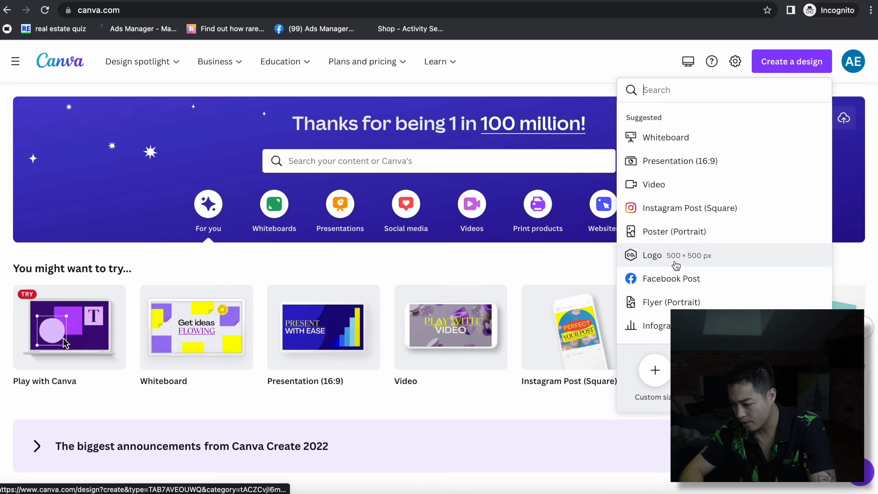
click(675, 266)
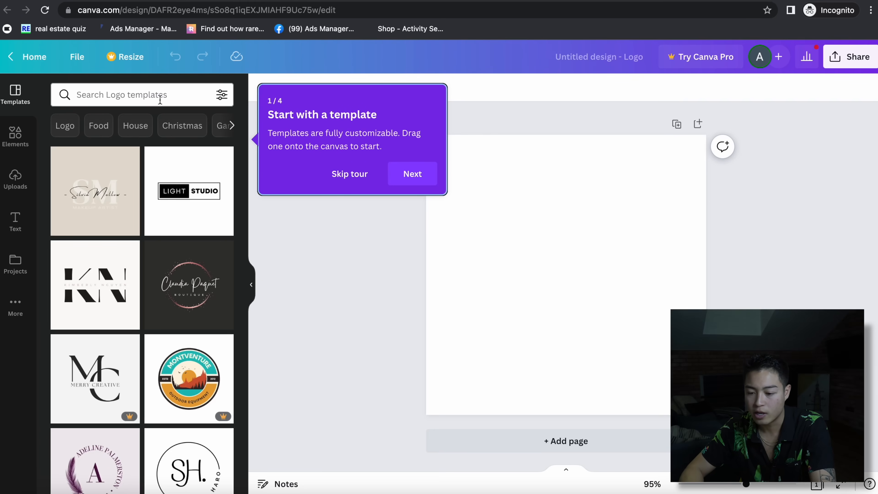
click(75, 94)
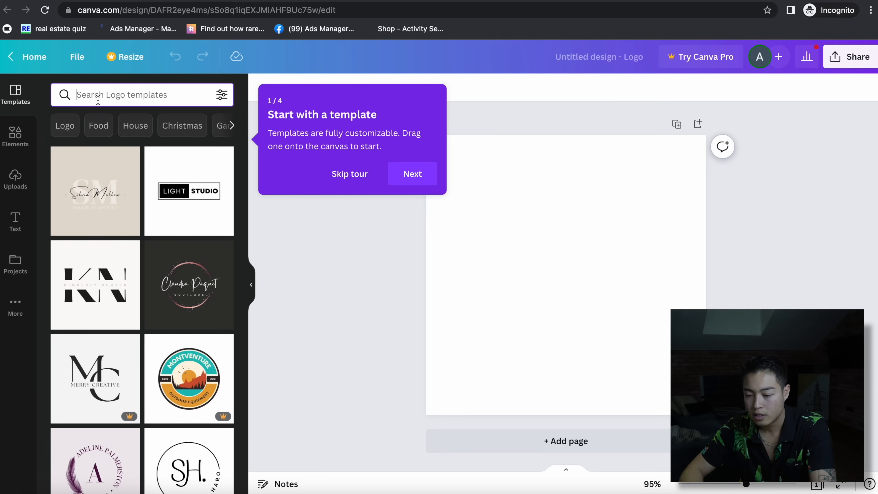
text(katana)
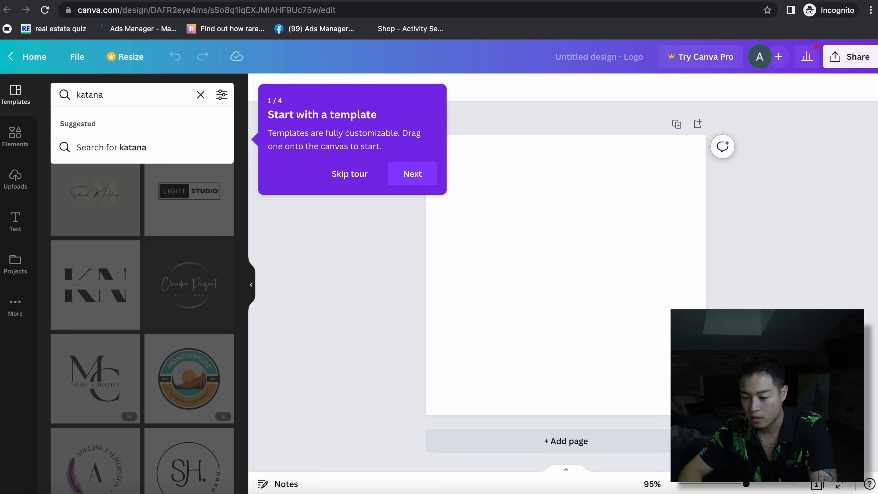
click(117, 149)
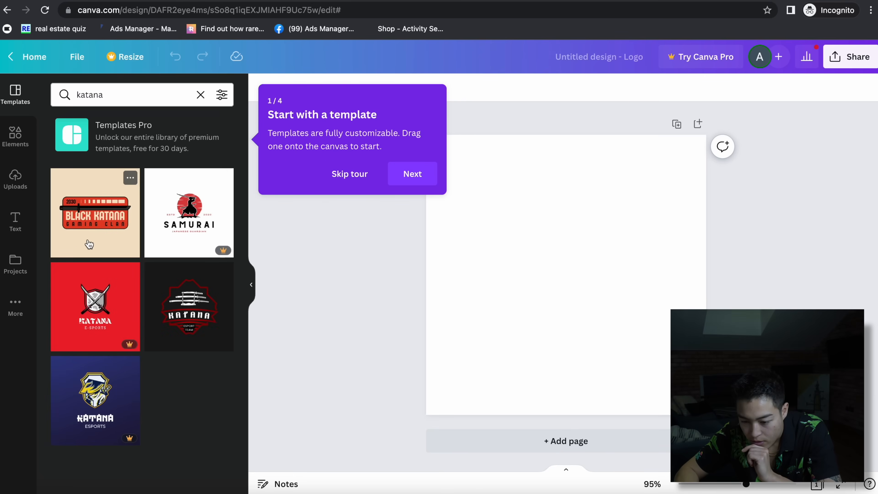
- Apply the Black Katana template and replace its title with JUTSUKIUMBRELLAS
click(107, 208)
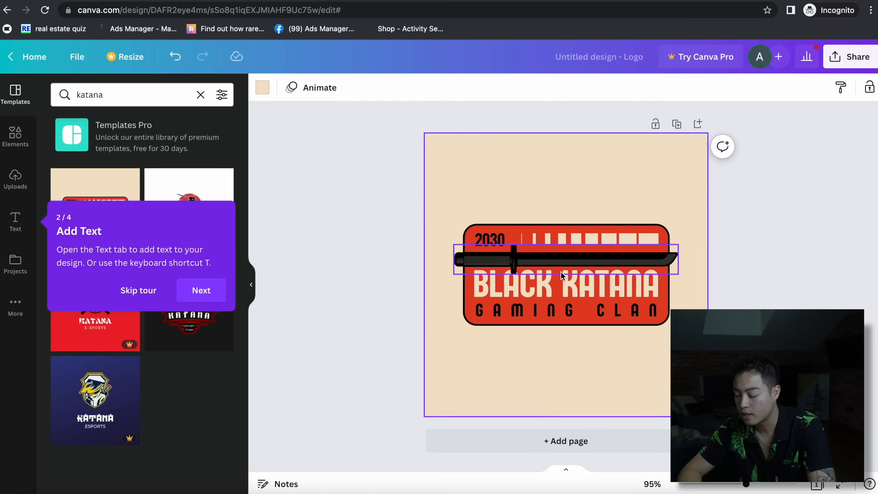
click(546, 263)
click(553, 284)
click(552, 284)
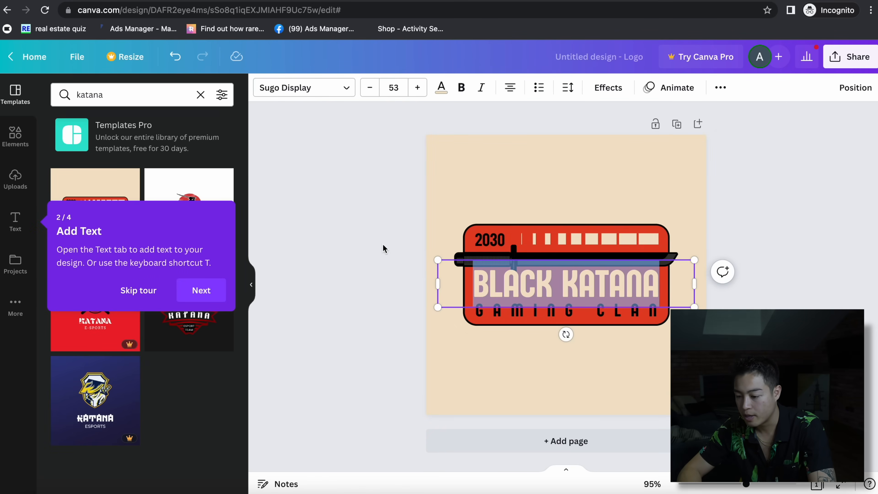
key(ctrl+v)
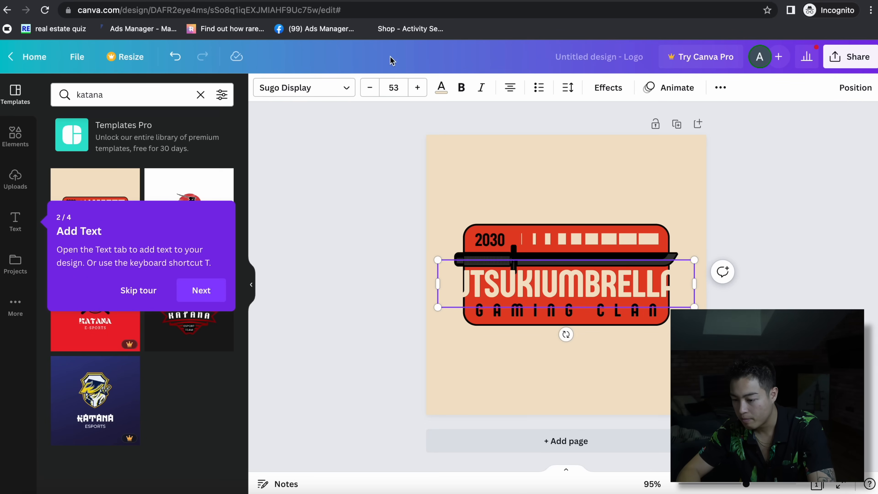
- Reduce the JUTSUKIUMBRELLAS title's font size so it fits the badge
click(369, 87)
triple_click(370, 88)
click(370, 87)
triple_click(370, 87)
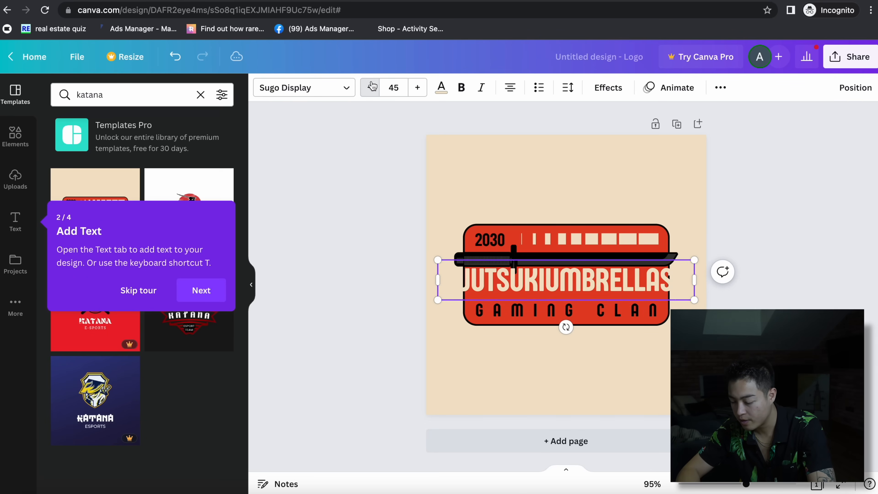
triple_click(370, 88)
double_click(370, 88)
click(486, 242)
- Change the year 2030 to 1999 and GAMING CLAN to JAPANESE HANDCRAFTED
double_click(486, 230)
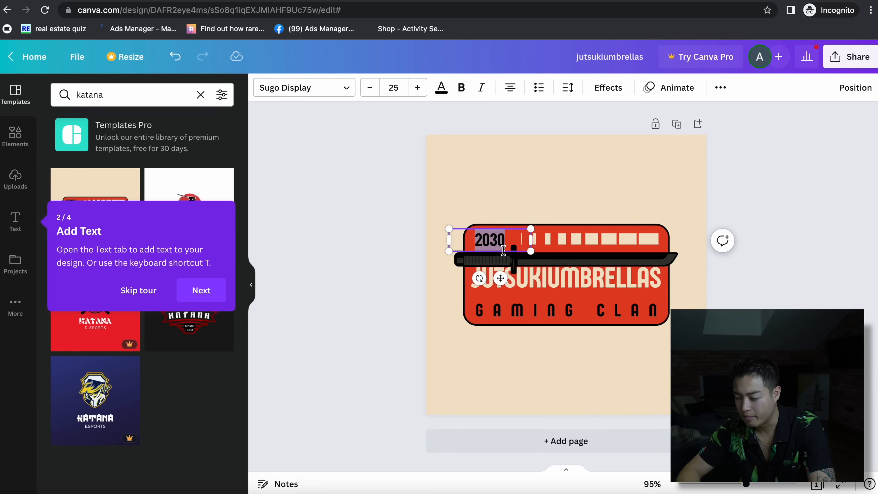
text(1999)
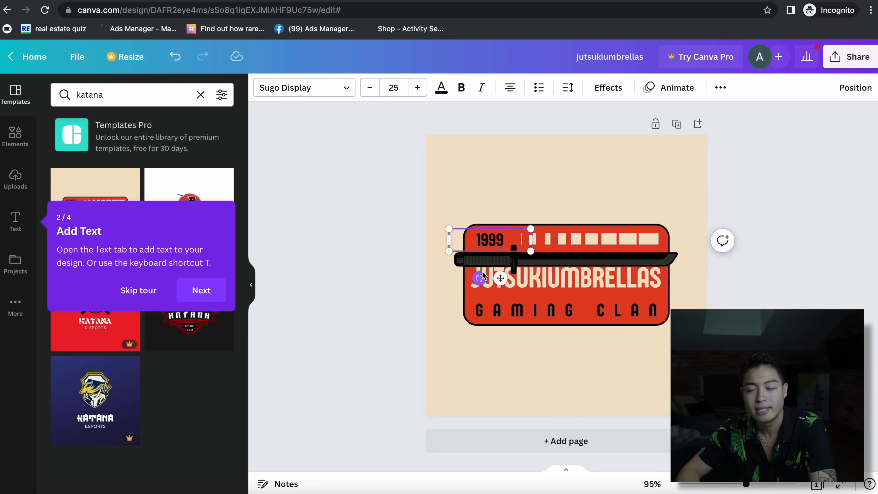
double_click(505, 319)
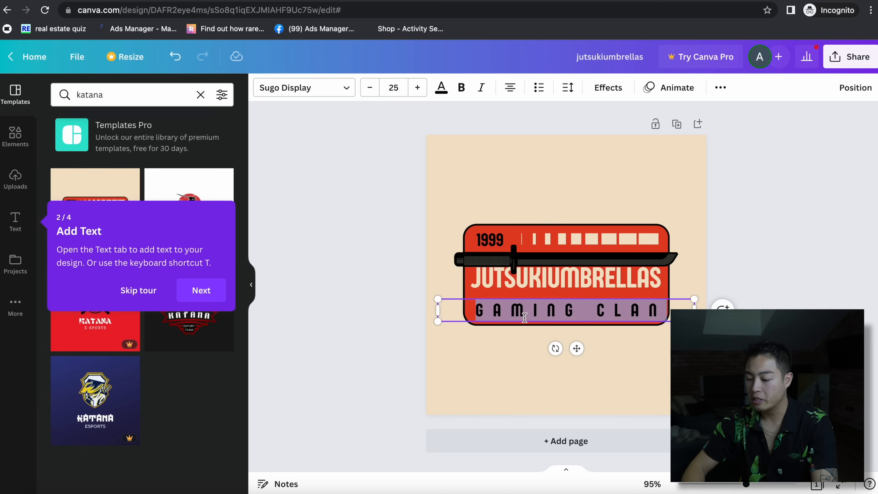
text(JAPANESE)
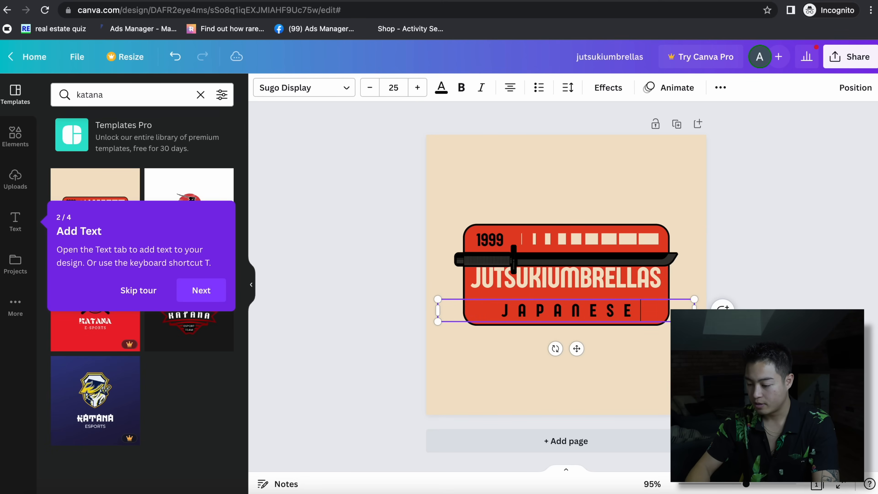
text( HANDCRAF)
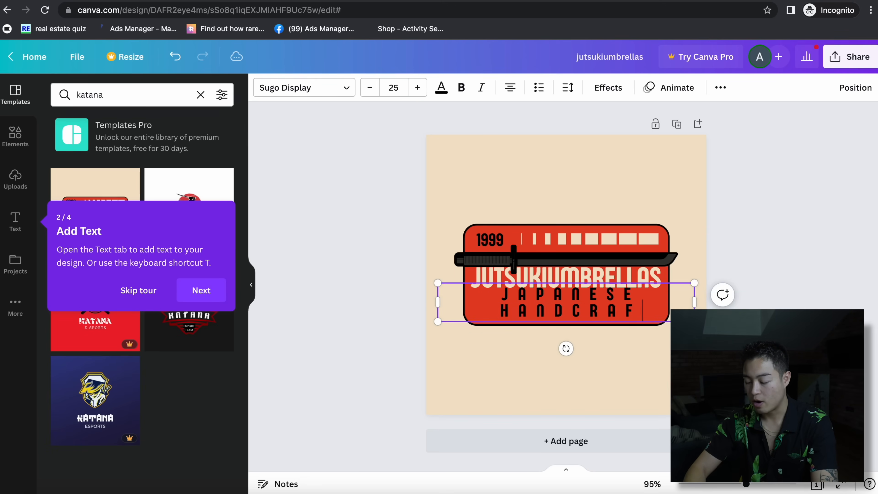
text(TED)
- Set the JAPANESE HANDCRAFTED tagline to font size 13 so it fits on one line
click(371, 87)
click(370, 88)
click(371, 88)
click(371, 88)
click(371, 89)
click(372, 89)
click(372, 88)
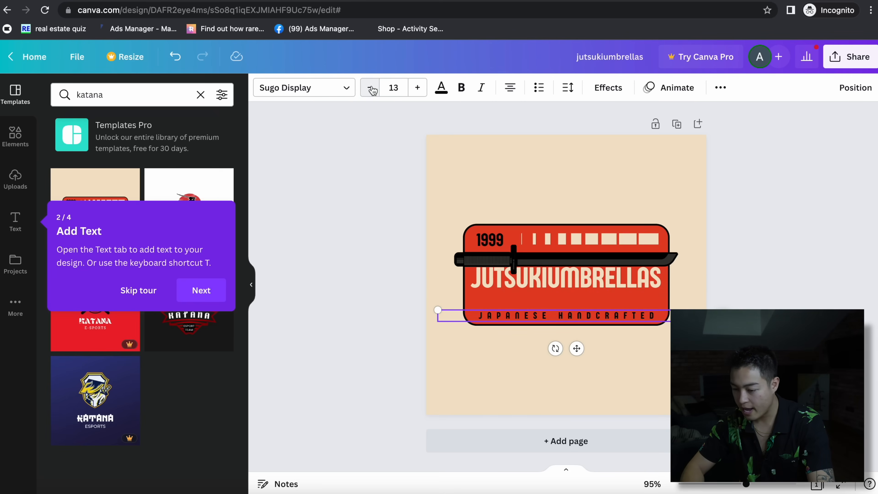
click(385, 85)
click(387, 164)
click(370, 88)
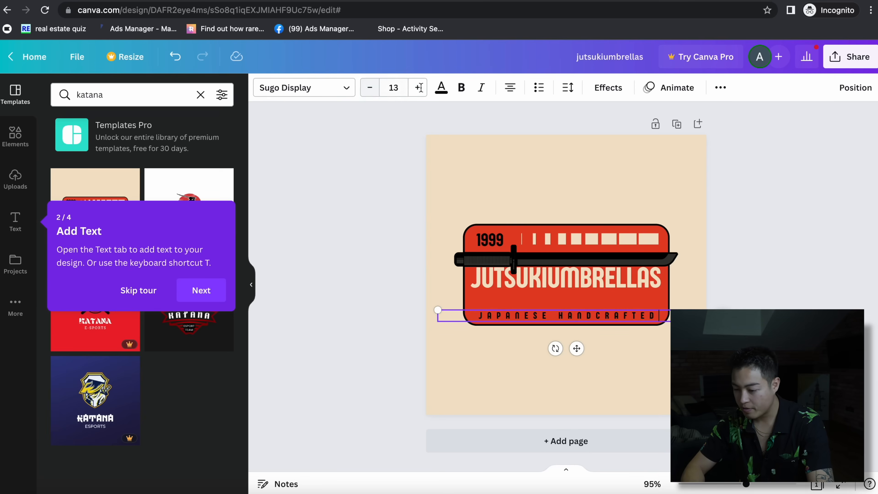
- Select the page background to change its colour, dismissing the tour popup
click(572, 169)
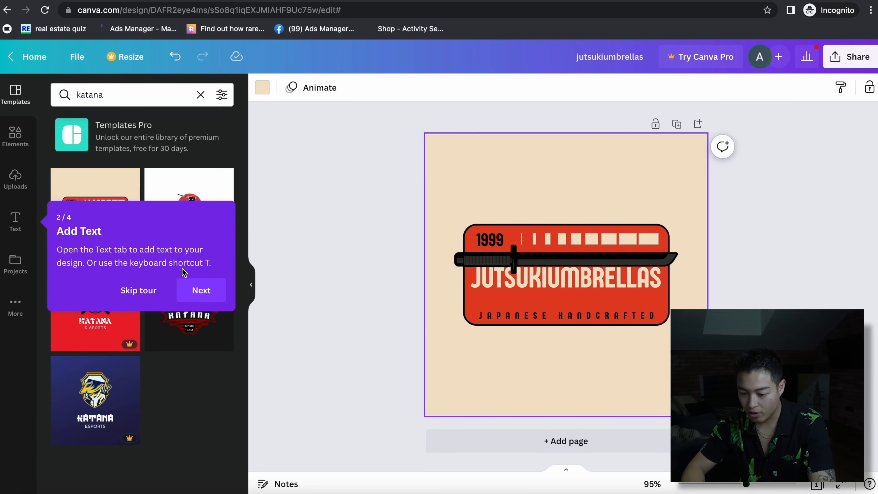
click(201, 290)
click(262, 87)
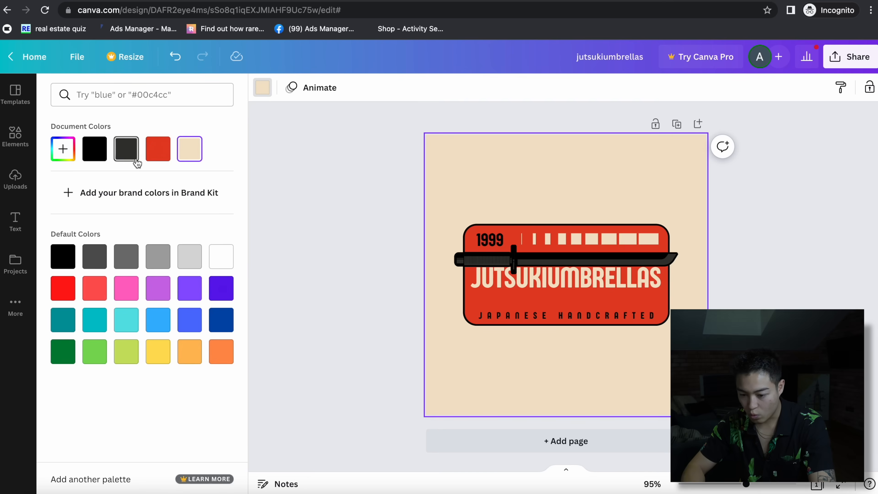
- Set the logo background to white and download it as jutsukiumbrellas.png
click(216, 258)
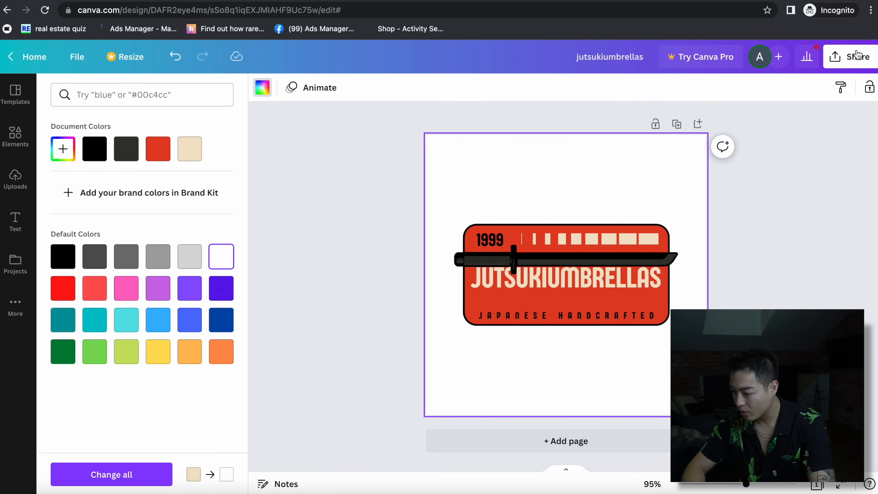
click(850, 56)
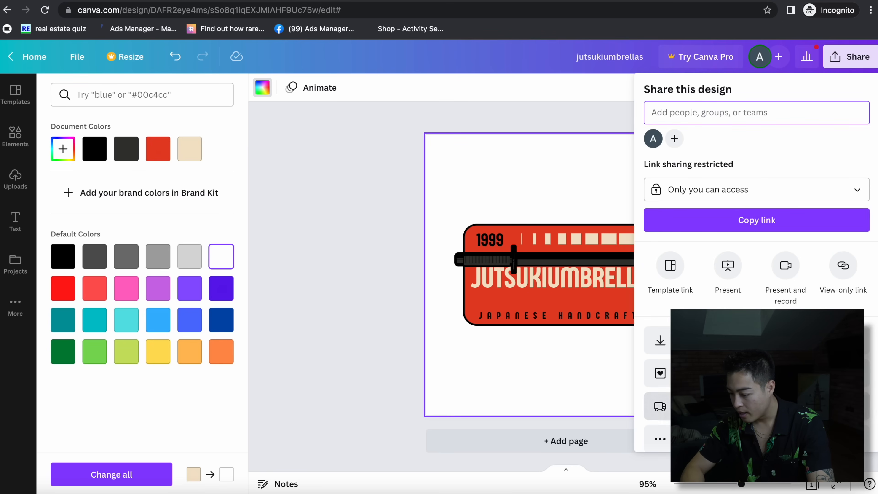
click(660, 340)
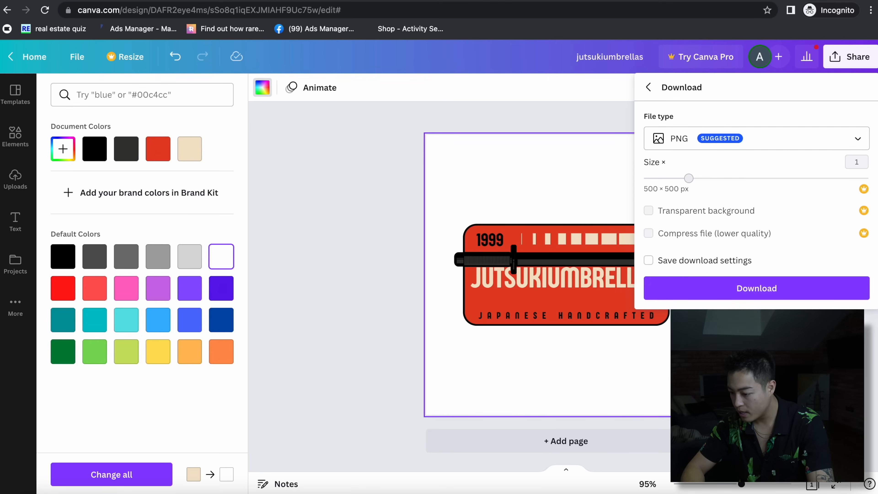
click(716, 292)
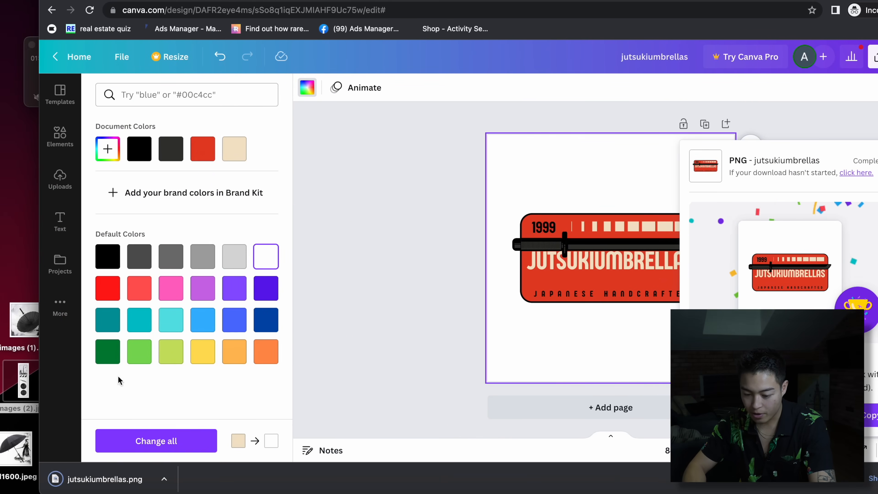
click(60, 178)
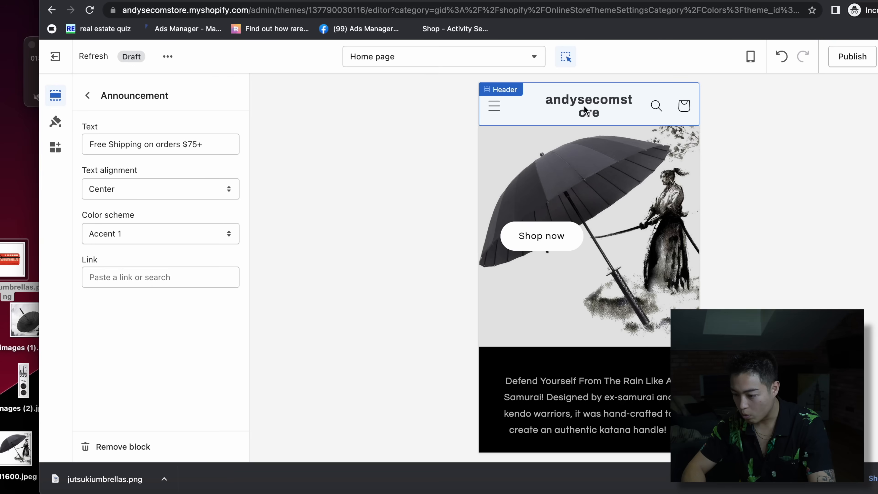
- Restore the announcement bar and upload the red jutsukiumbrellas logo as the header logo
click(781, 57)
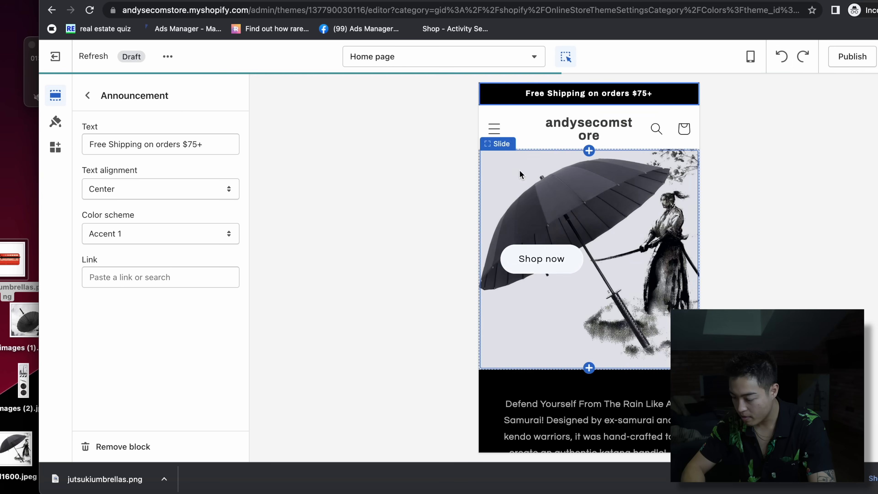
click(87, 95)
click(119, 180)
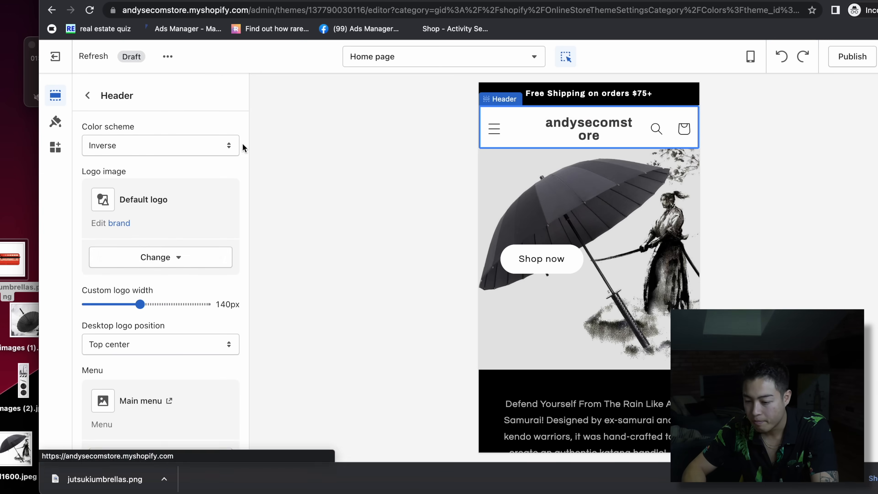
click(150, 262)
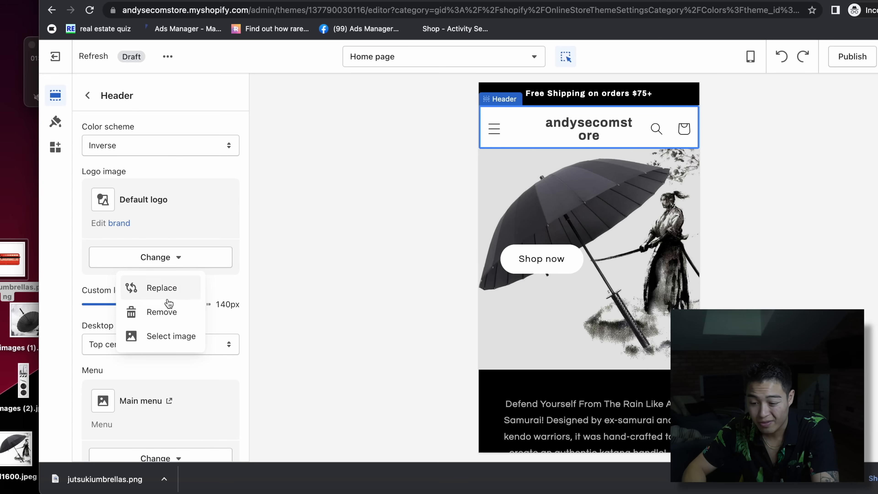
click(156, 335)
scroll(589, 267, down, 5)
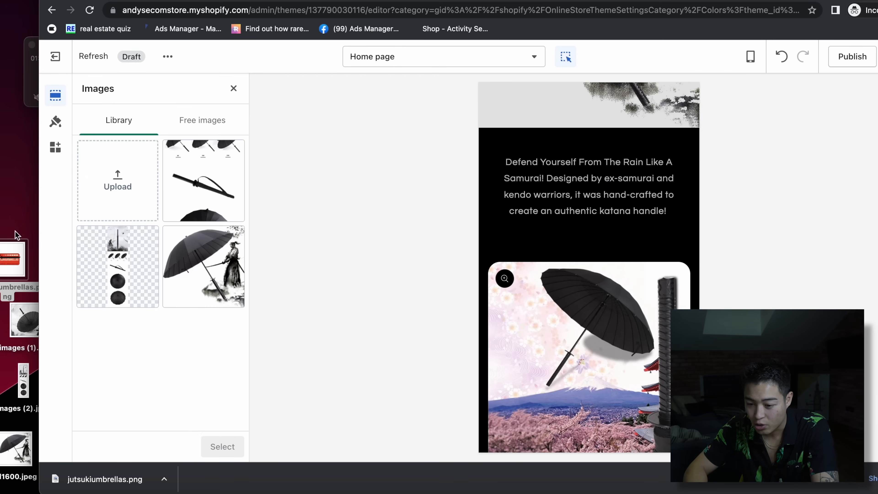
drag(2, 256, 103, 173)
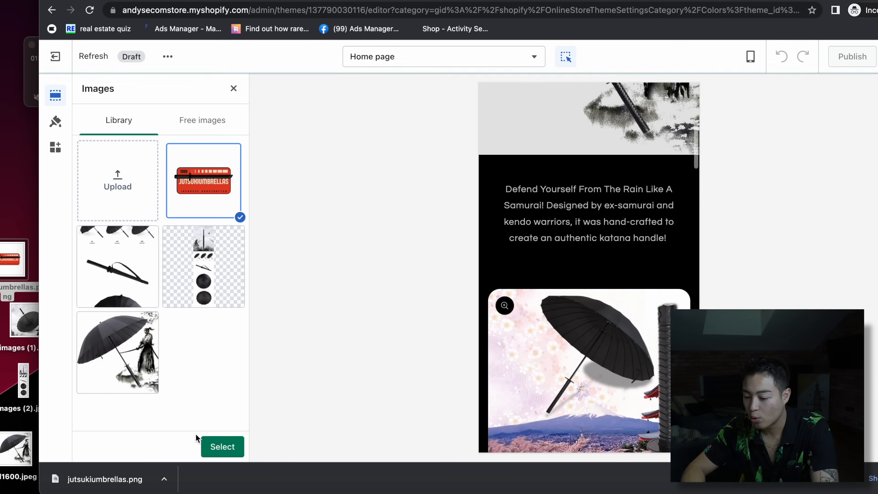
click(221, 449)
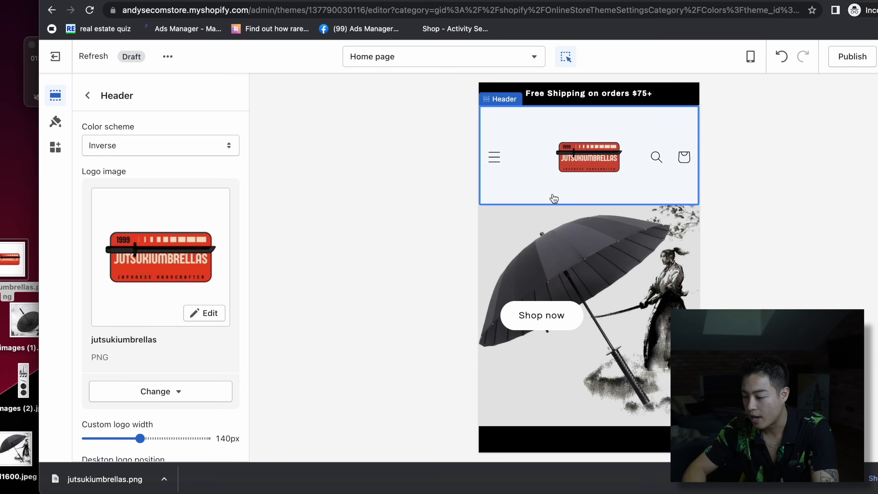
- Set the mobile logo position to Left and save the theme changes
scroll(158, 379, down, 10)
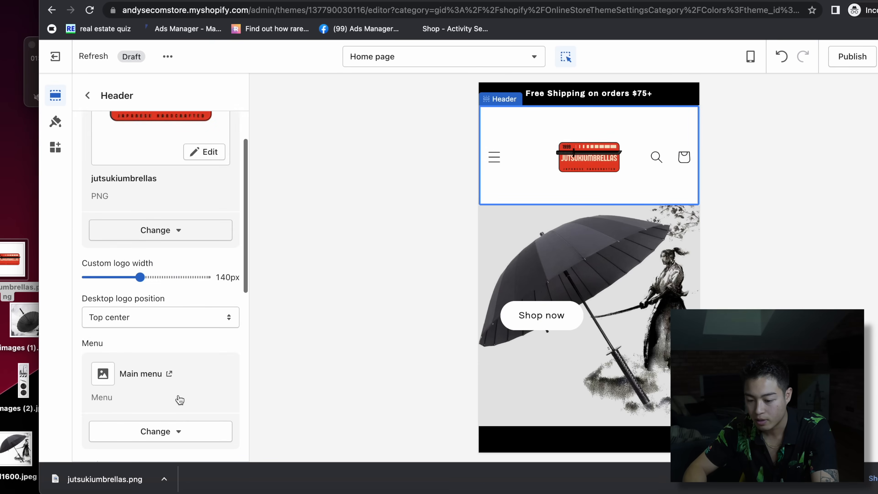
click(114, 264)
click(114, 276)
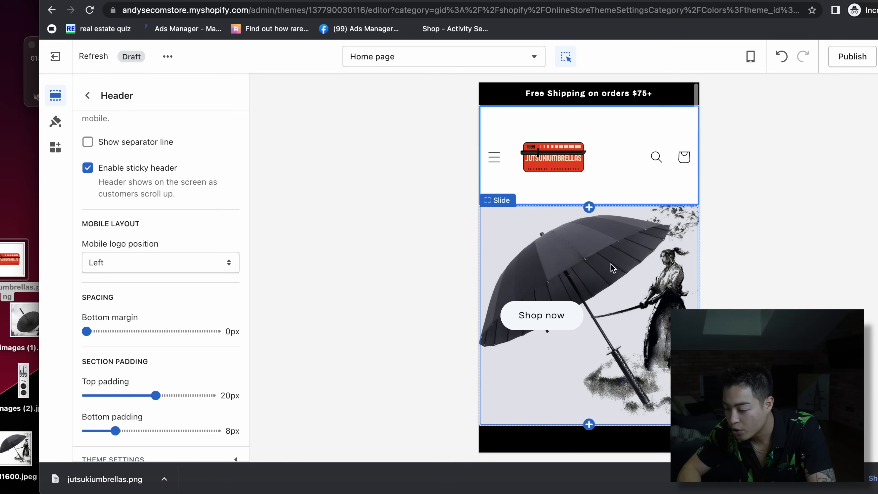
scroll(639, 235, down, 12)
scroll(638, 235, up, 5)
scroll(639, 236, down, 4)
scroll(639, 235, up, 3)
scroll(639, 236, down, 3)
scroll(623, 353, down, 15)
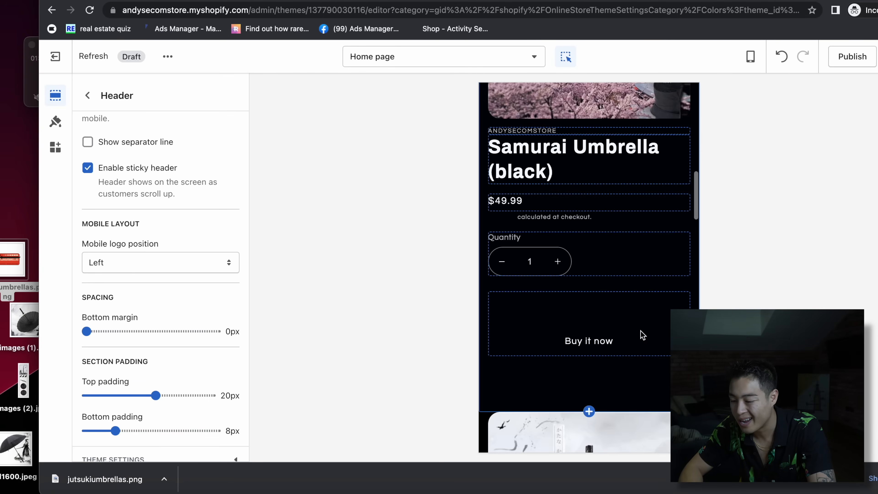
scroll(641, 334, down, 6)
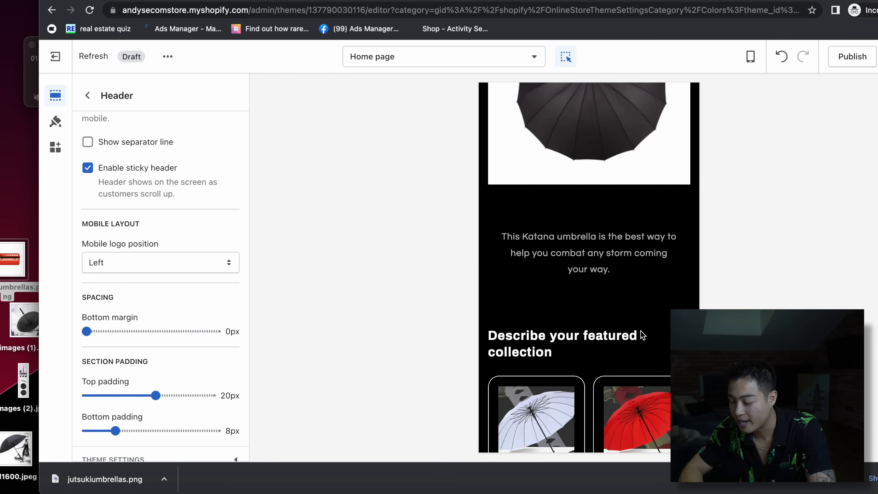
scroll(641, 334, up, 15)
scroll(640, 334, down, 18)
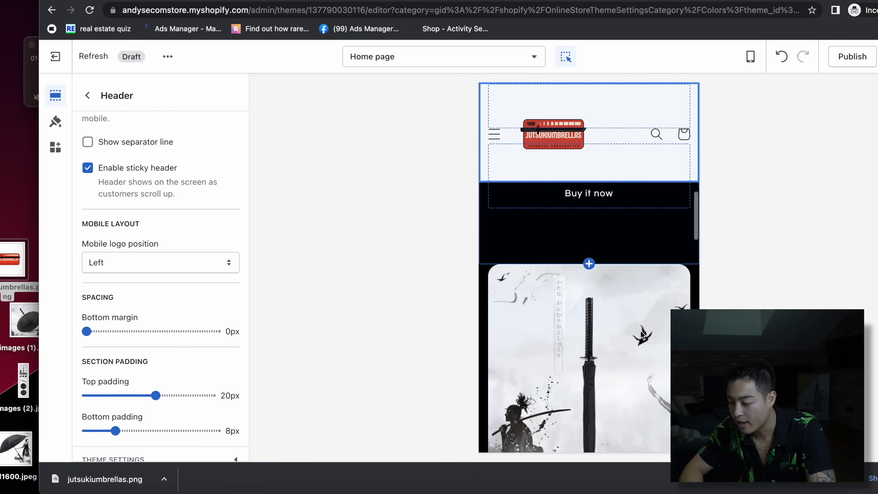
scroll(642, 334, up, 3)
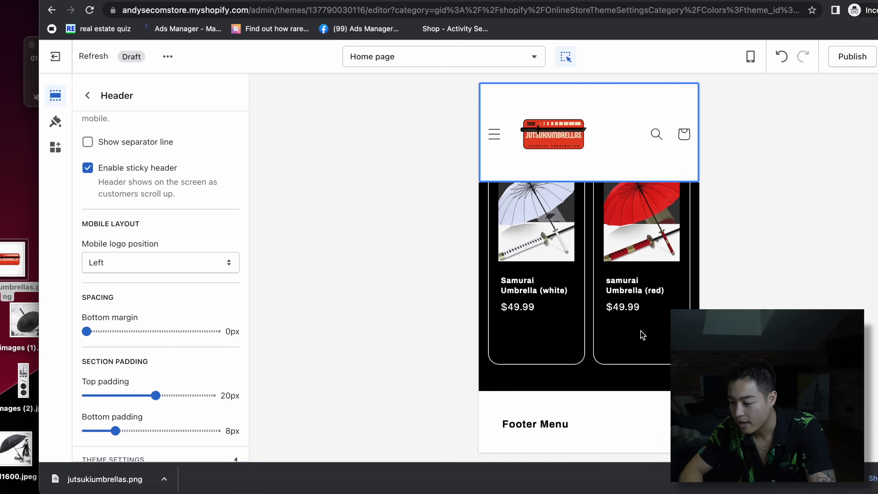
scroll(552, 394, down, 8)
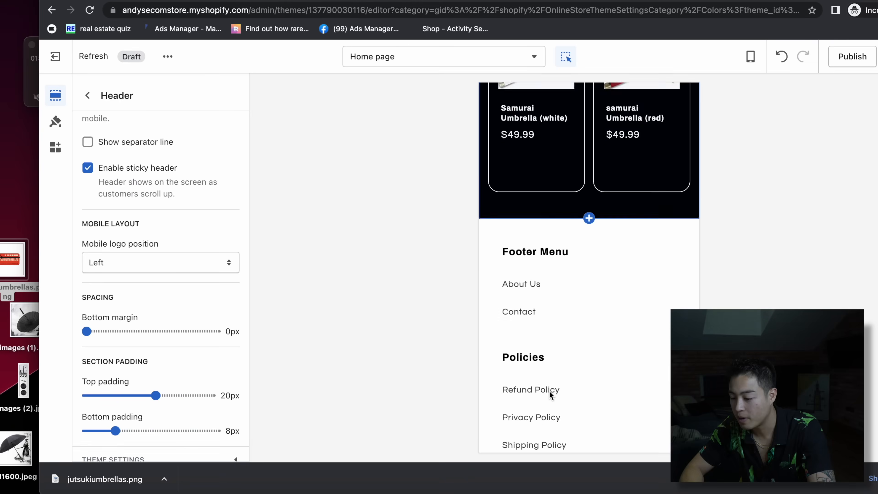
scroll(550, 394, up, 20)
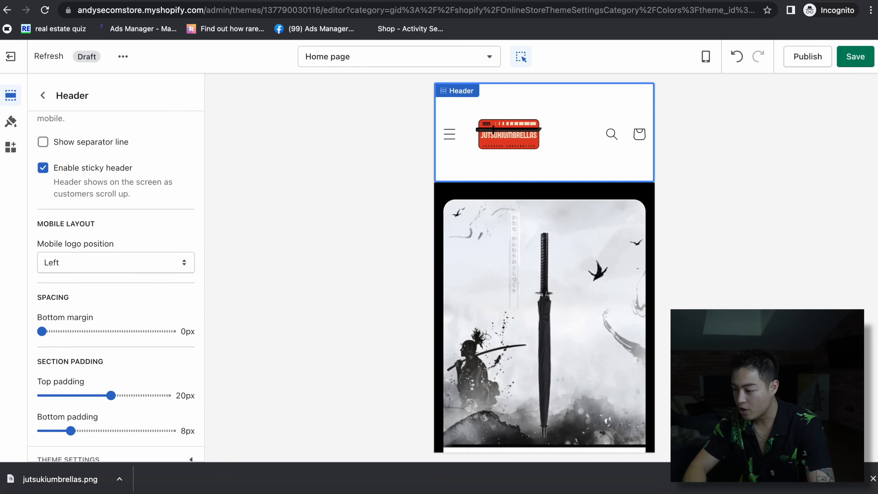
click(846, 50)
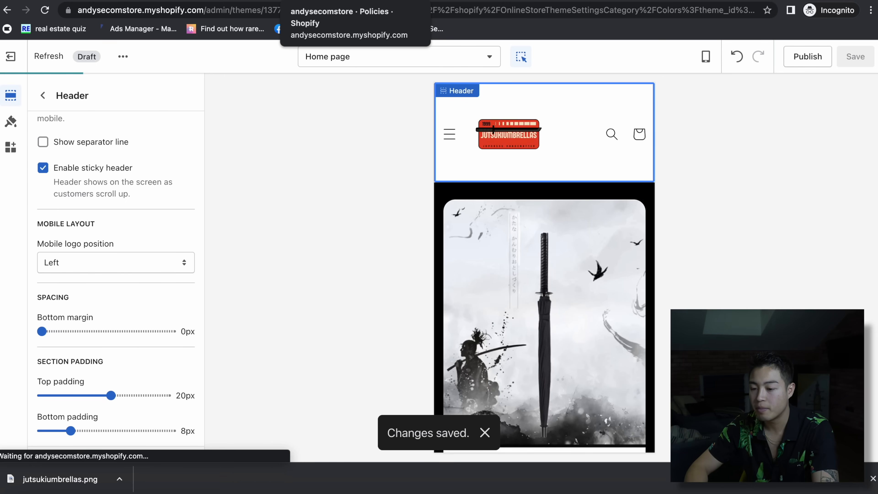
- Search the App Store for zipify ocu and add the One Click Upsell - Zipify OCU app
click(324, 0)
click(245, 121)
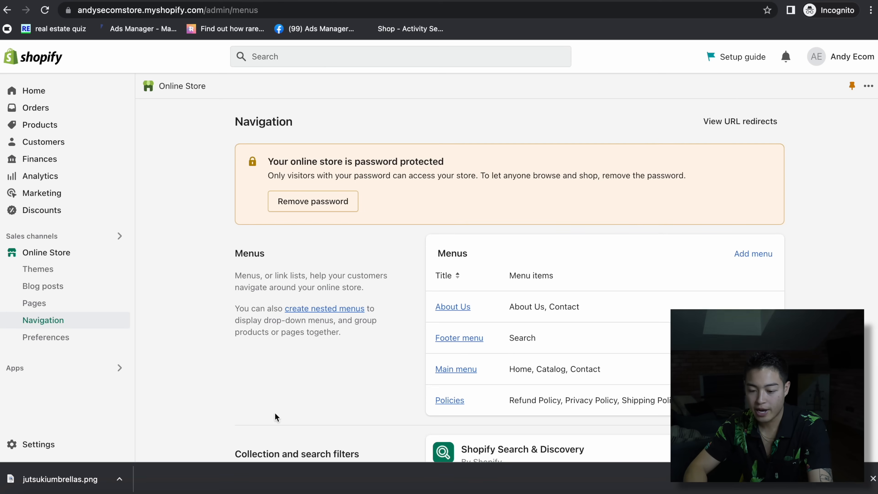
click(54, 366)
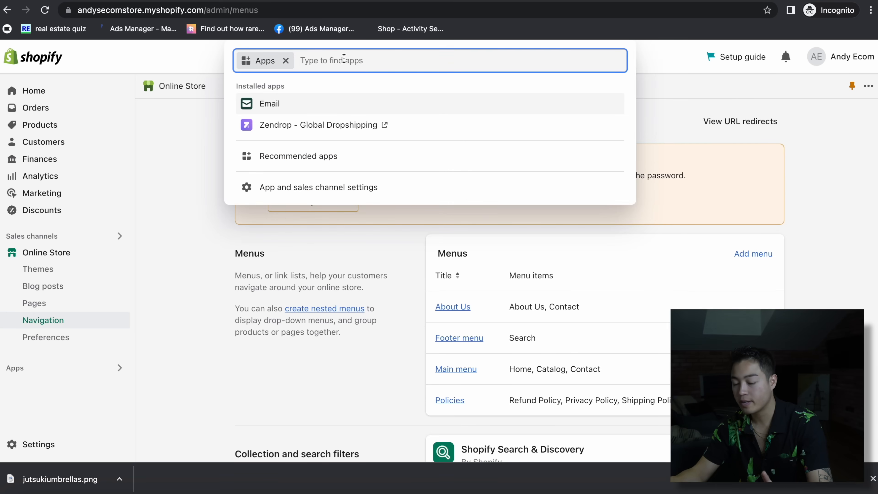
text(zipi)
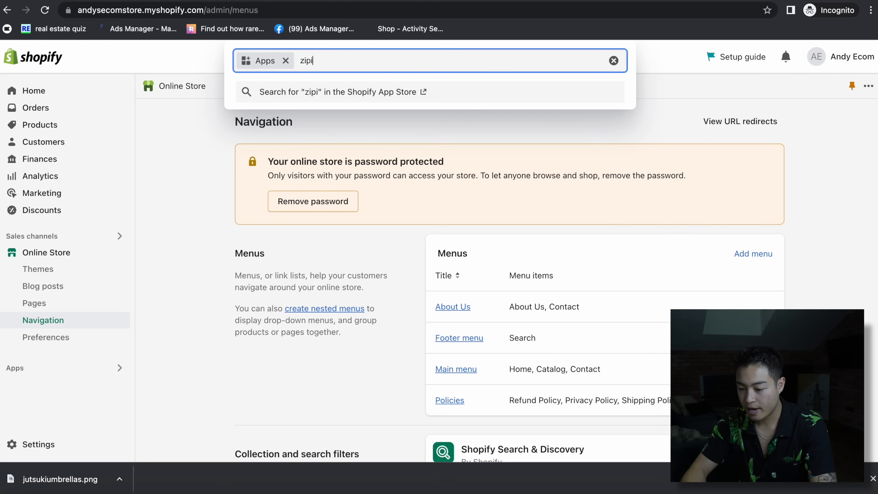
text(fy ocu)
key(Return)
scroll(97, 144, down, 5)
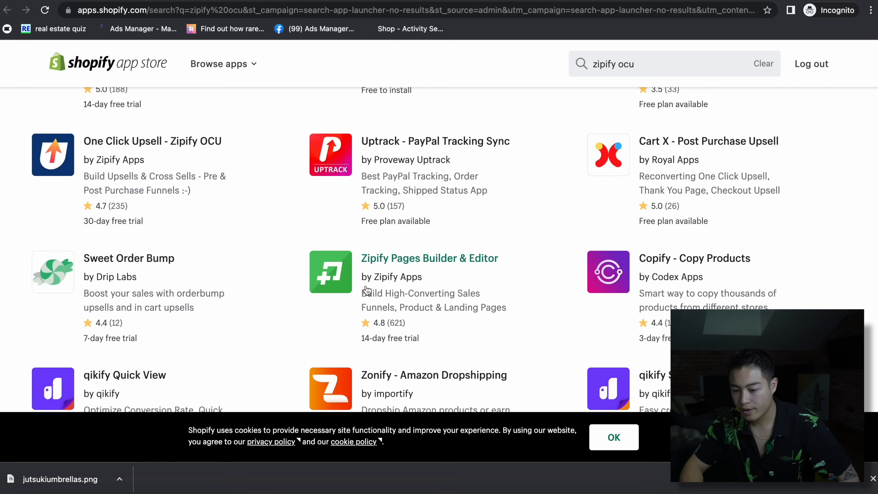
click(97, 145)
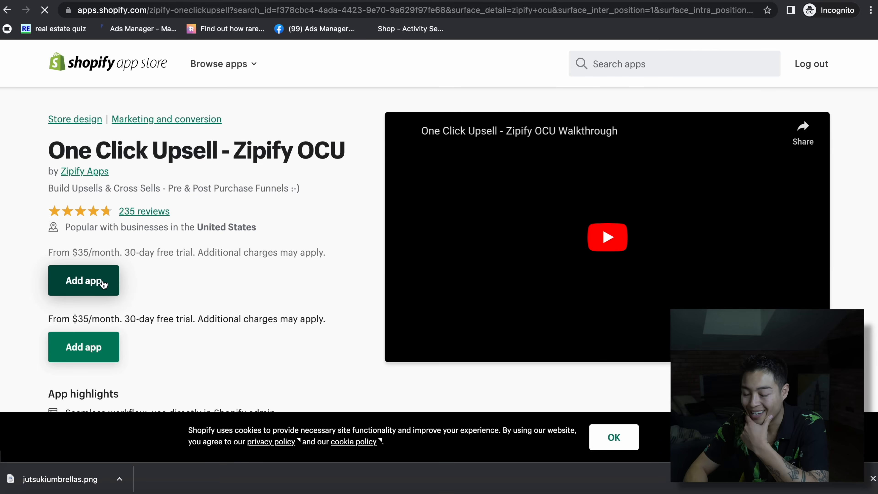
click(103, 284)
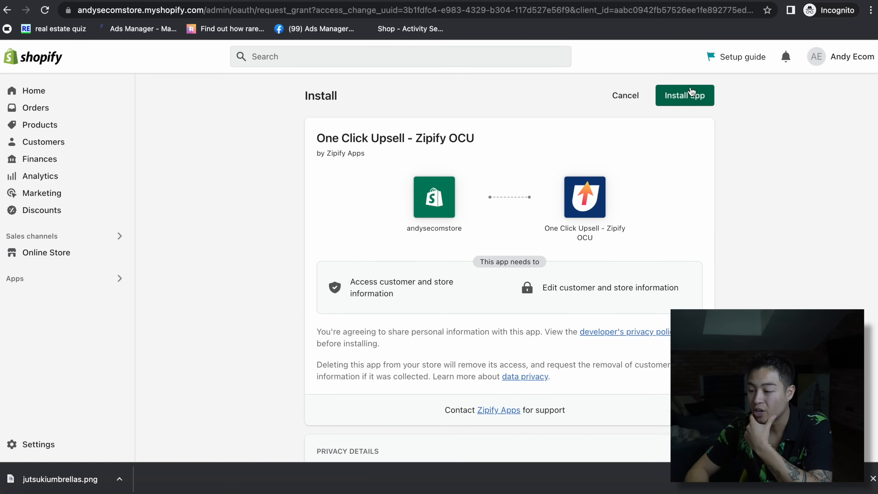
- Install Zipify OCU on its 30-day trial and answer setup with Clothing and $1,000 - $10,000 revenue
click(688, 93)
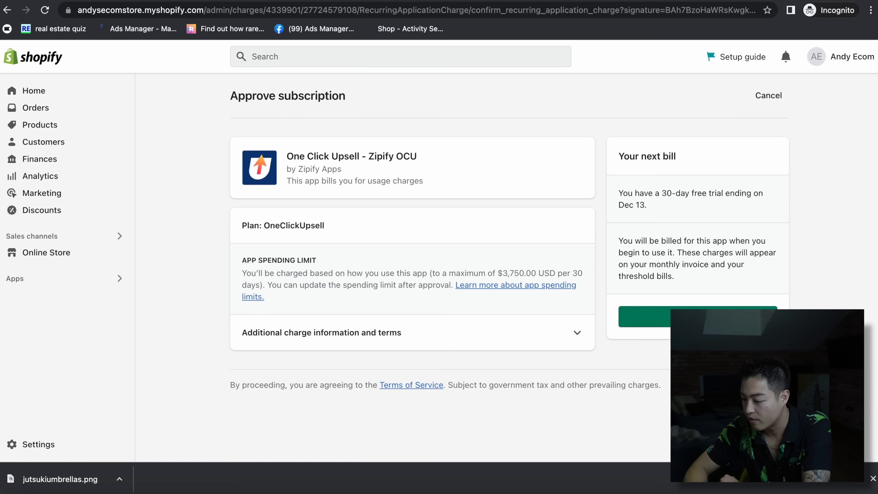
click(697, 317)
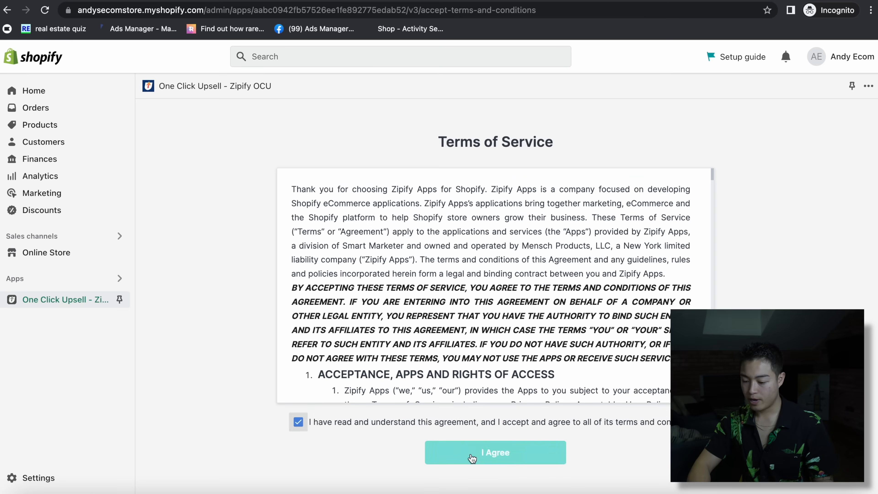
click(472, 458)
click(453, 284)
click(450, 299)
click(448, 323)
- Finish the business setup form and go to the app's Funnels page
click(443, 337)
click(437, 360)
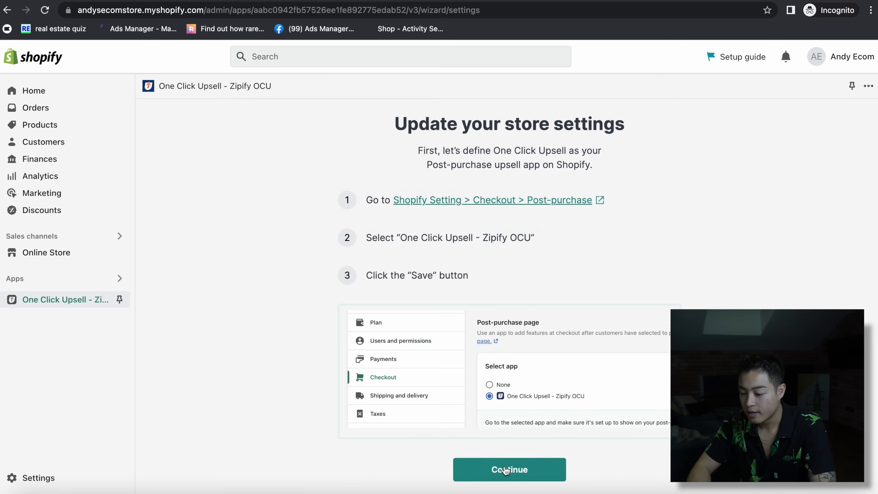
click(496, 468)
scroll(345, 311, down, 4)
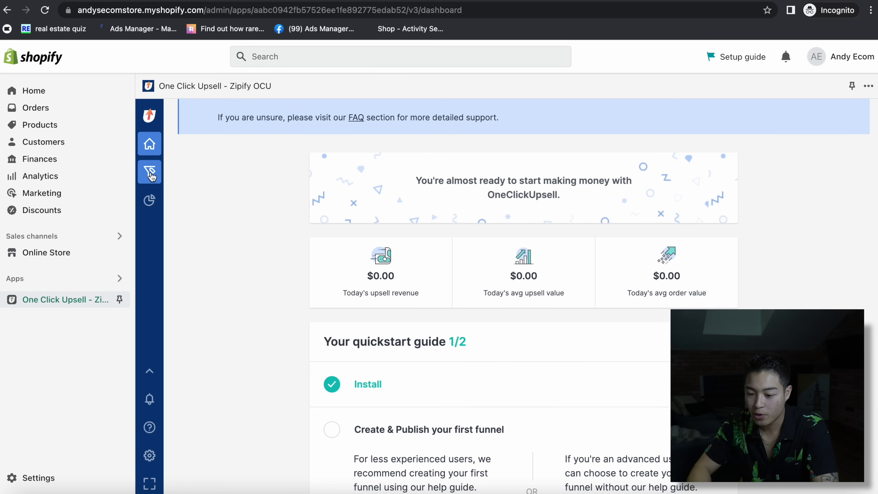
click(151, 173)
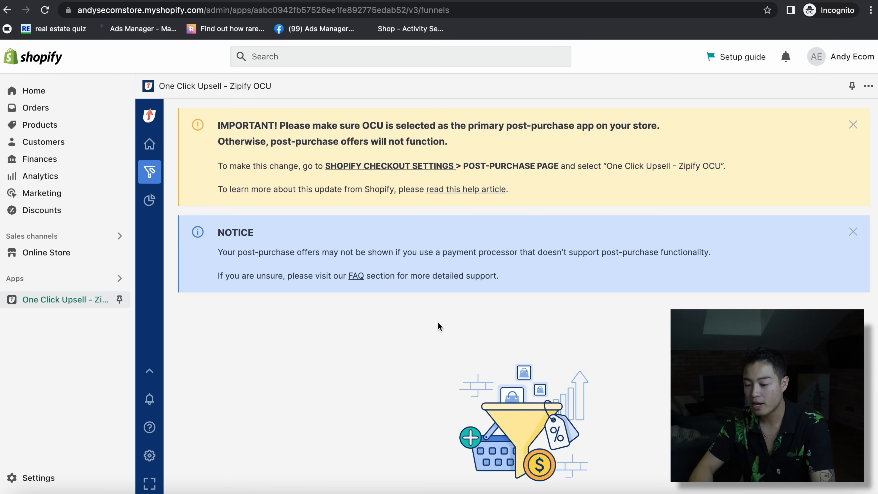
- Create New Funnel 1 triggered by the Samurai Umbrella (black) product and save its trigger
scroll(438, 327, down, 4)
click(526, 432)
scroll(408, 346, down, 4)
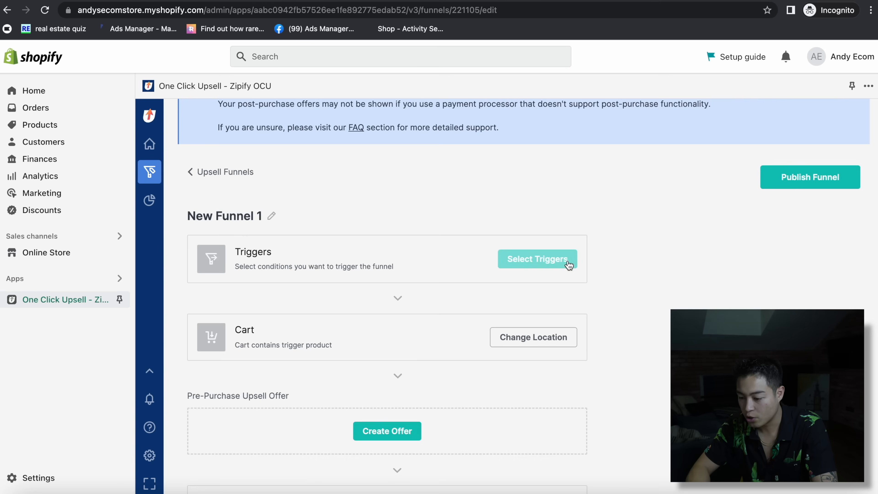
click(563, 259)
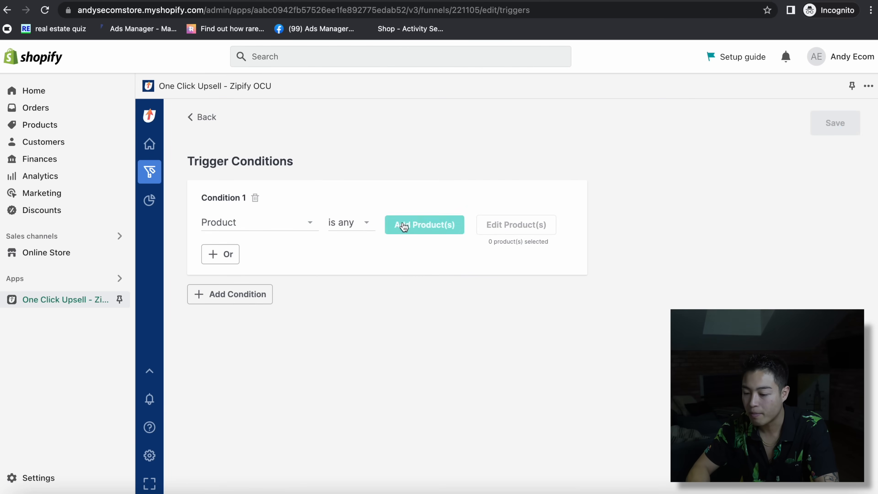
click(411, 221)
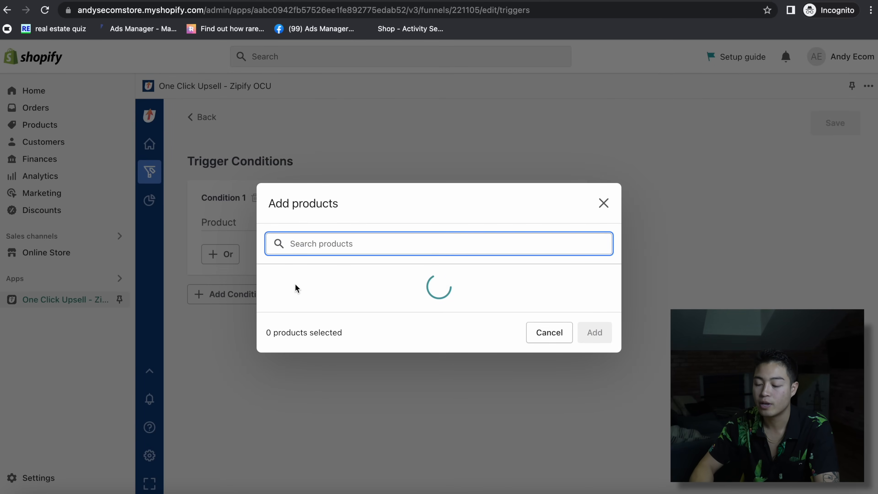
click(333, 245)
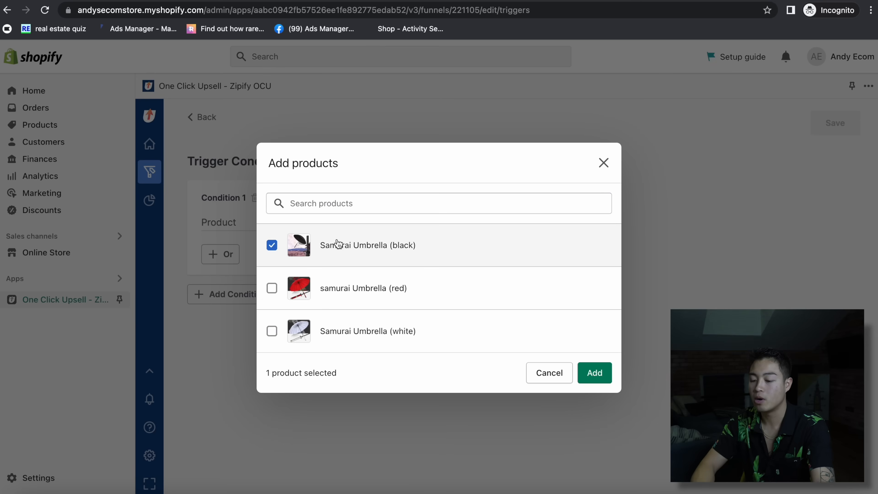
click(603, 372)
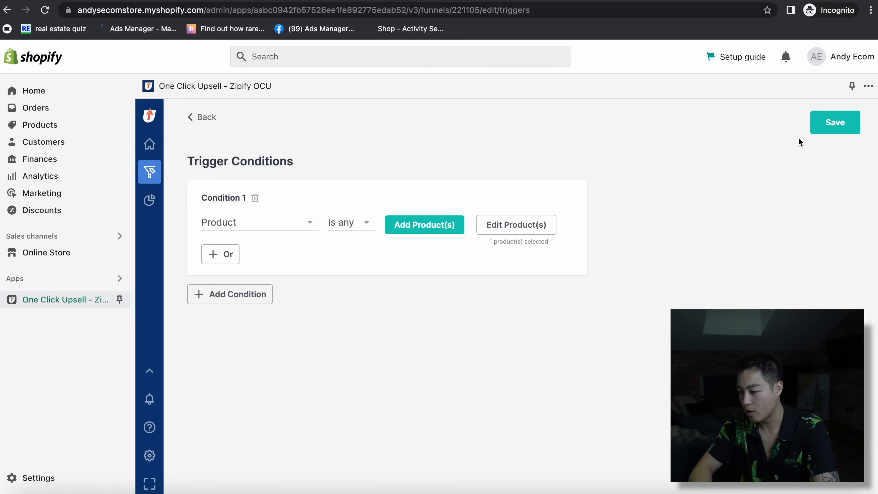
click(832, 123)
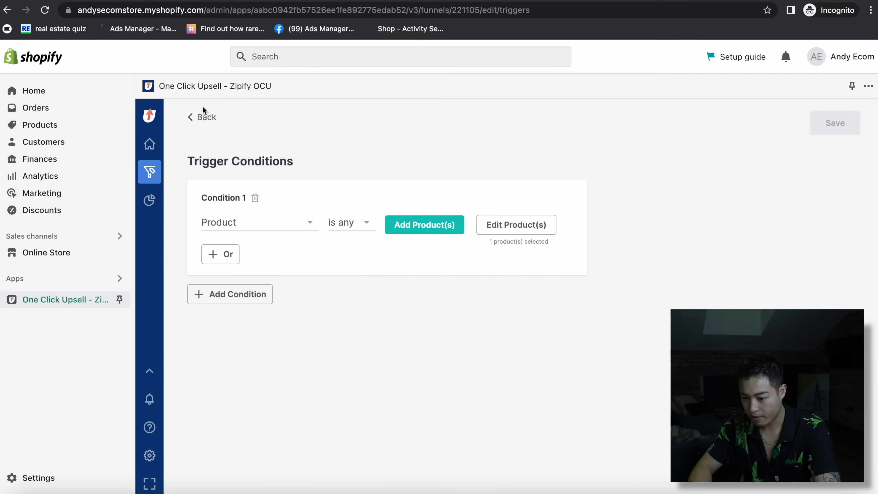
click(204, 117)
- Add a pre-purchase offer of the red and white Samurai Umbrellas and open its popup editor
click(395, 321)
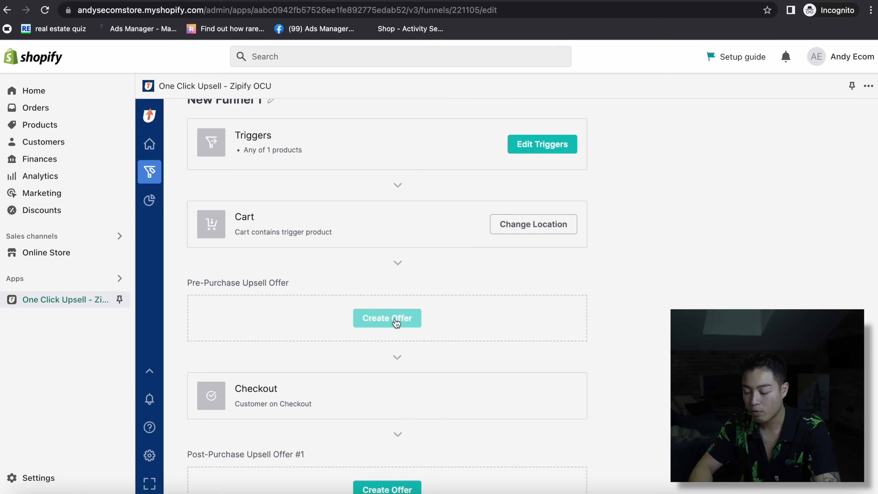
scroll(395, 322, down, 3)
click(391, 234)
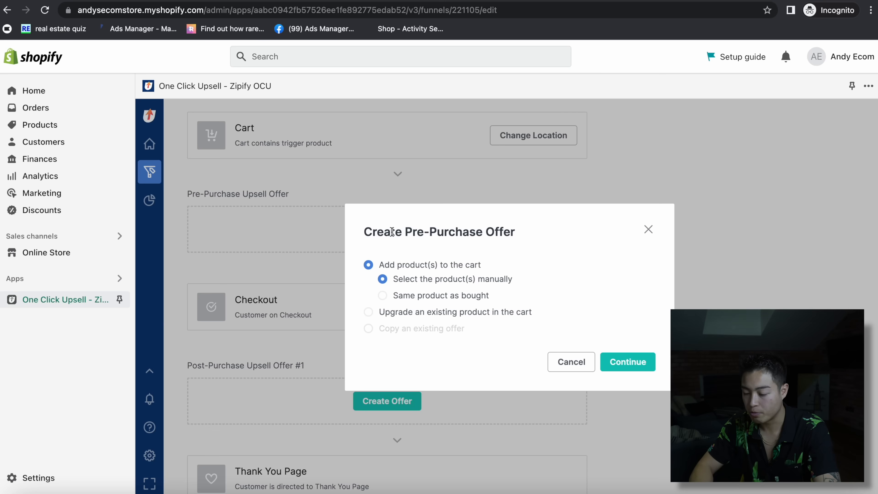
click(368, 313)
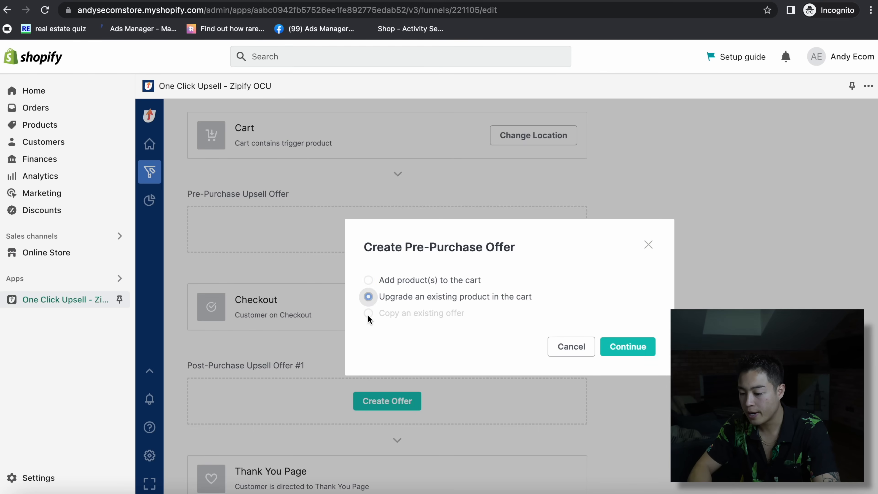
click(369, 280)
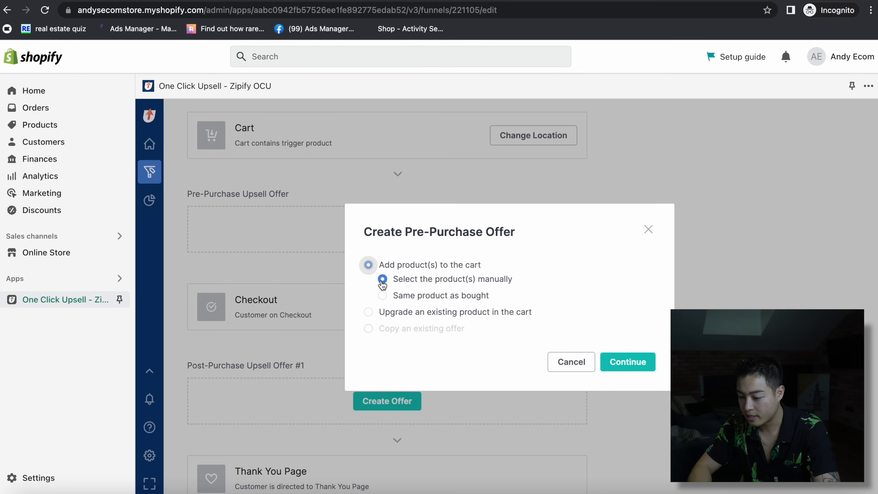
click(635, 360)
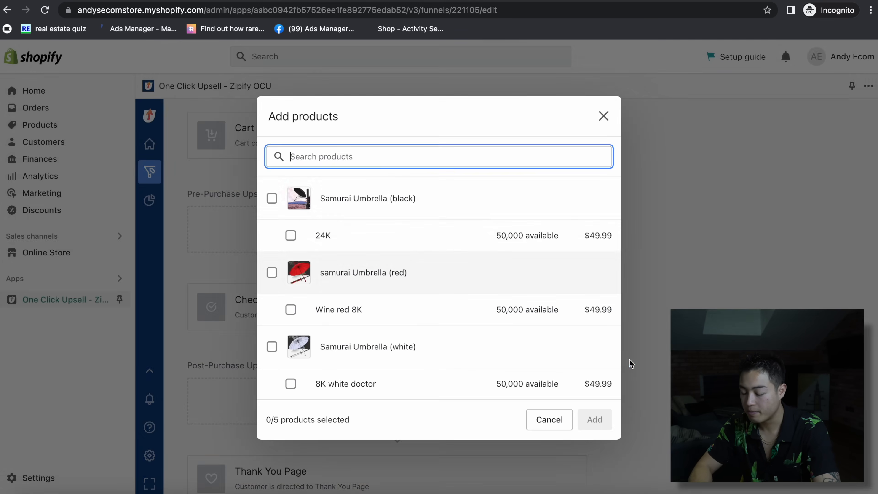
click(272, 273)
click(271, 347)
click(584, 419)
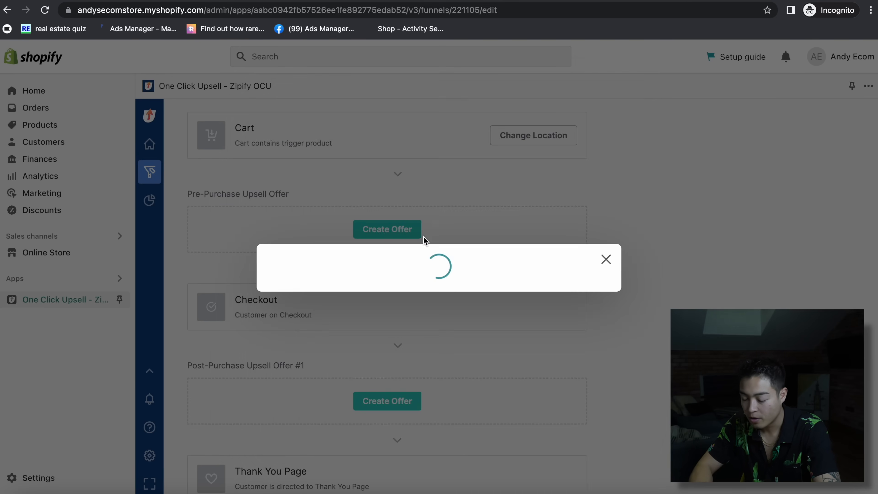
click(576, 211)
click(601, 238)
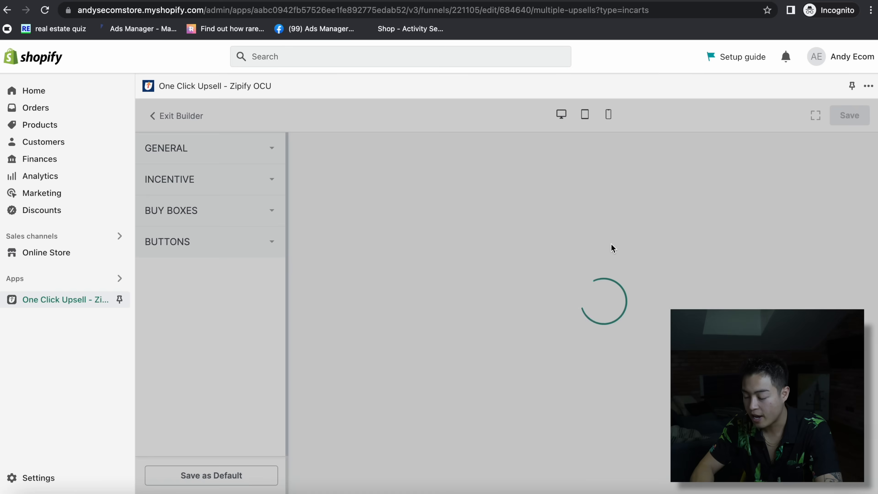
- Open the red umbrella's product box in Buy Boxes and hide its variant selector
click(197, 150)
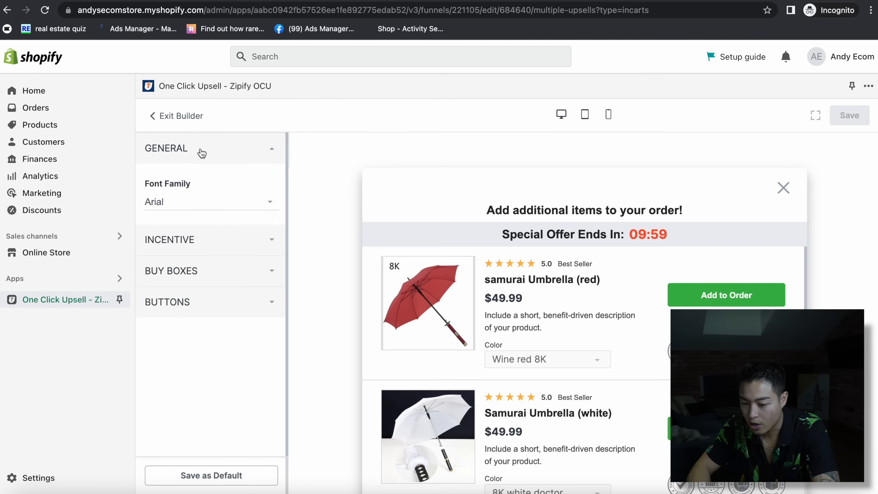
click(193, 239)
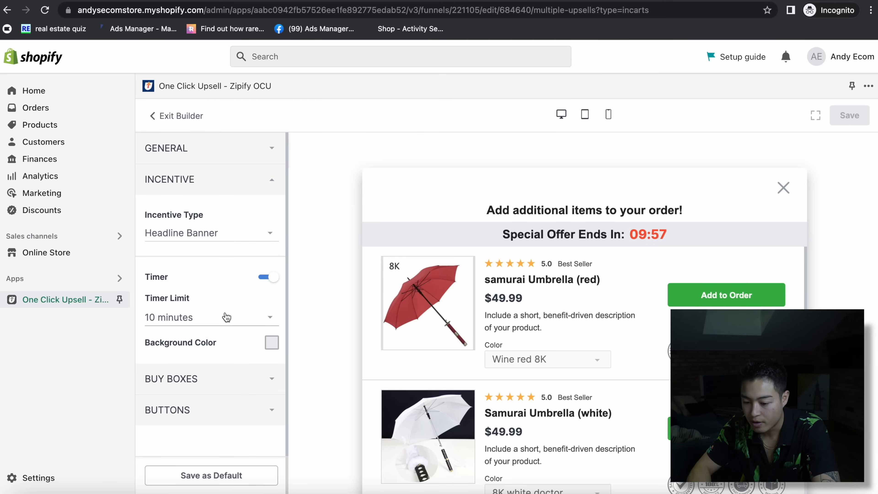
click(216, 378)
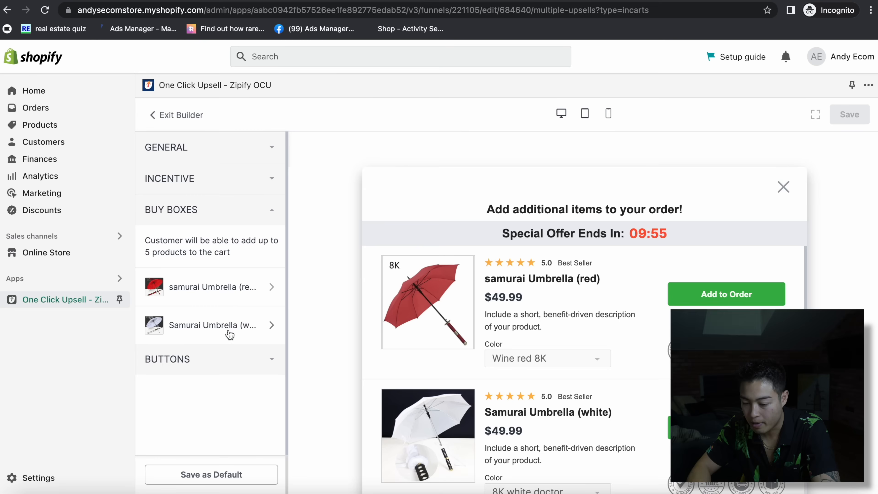
click(249, 286)
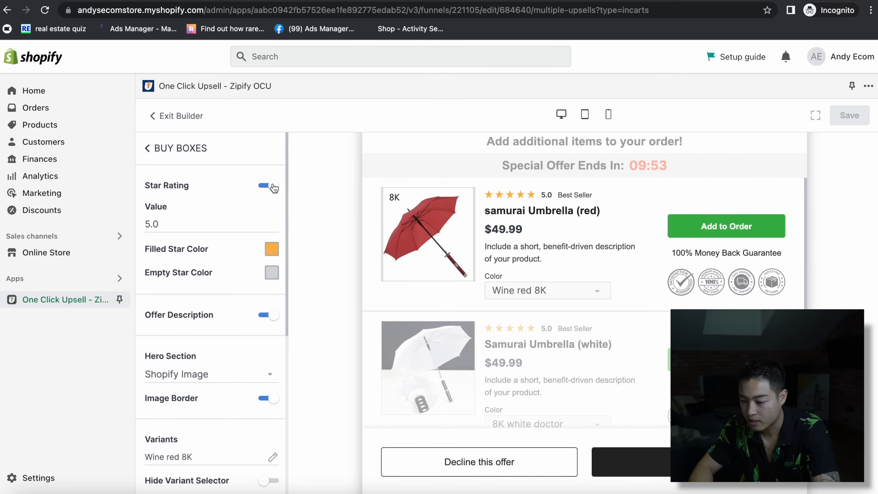
scroll(229, 229, down, 6)
click(268, 255)
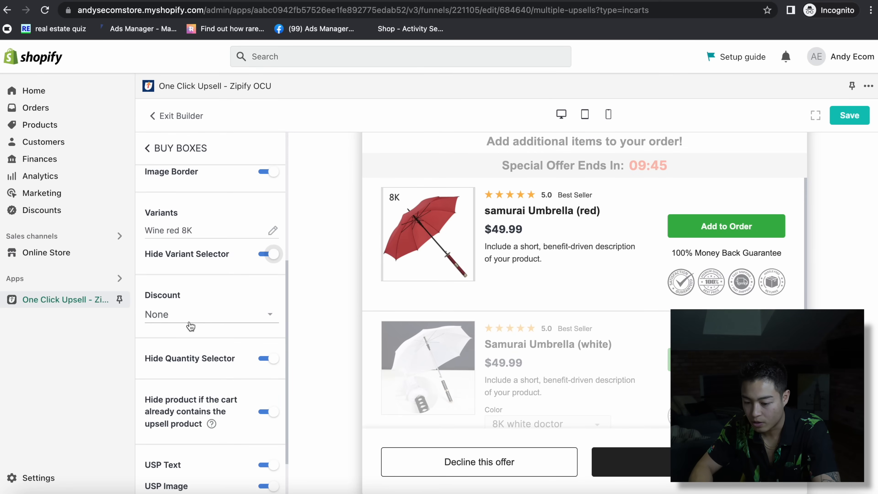
- Give the red umbrella a 20% percentage discount so it shows $39.99
click(221, 317)
click(185, 330)
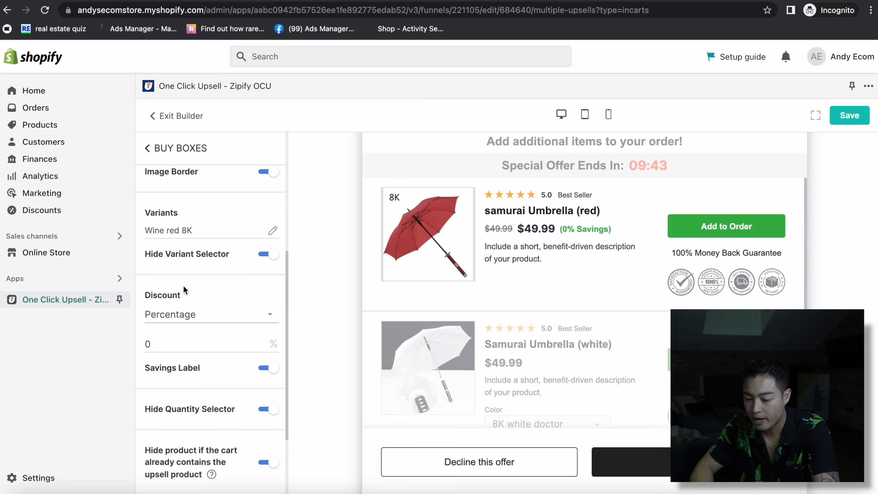
click(165, 341)
text(10)
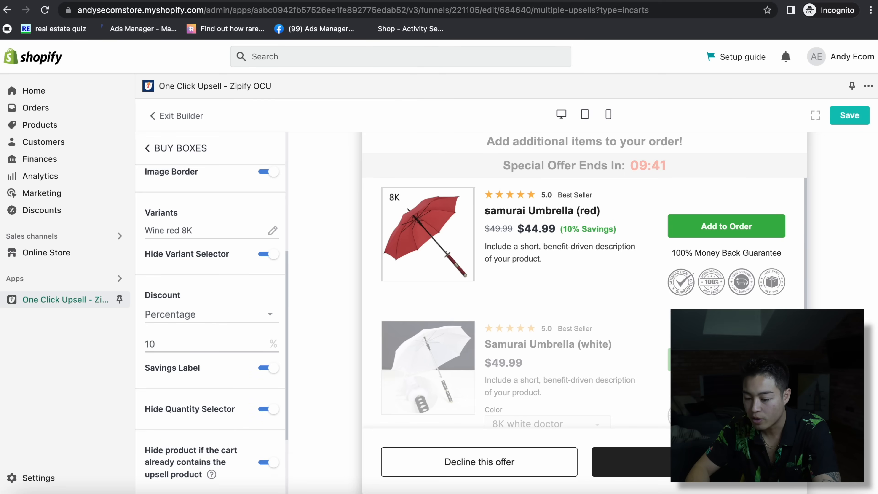
key(BackSpace)
text(5)
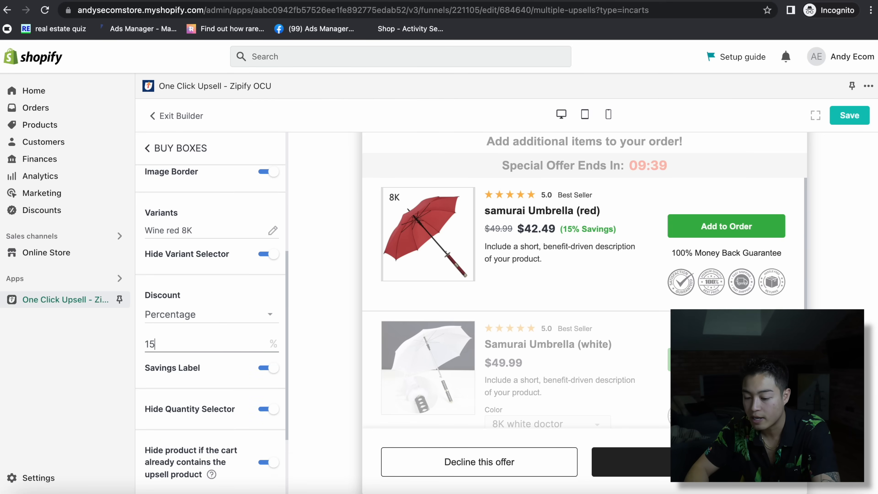
scroll(237, 355, down, 2)
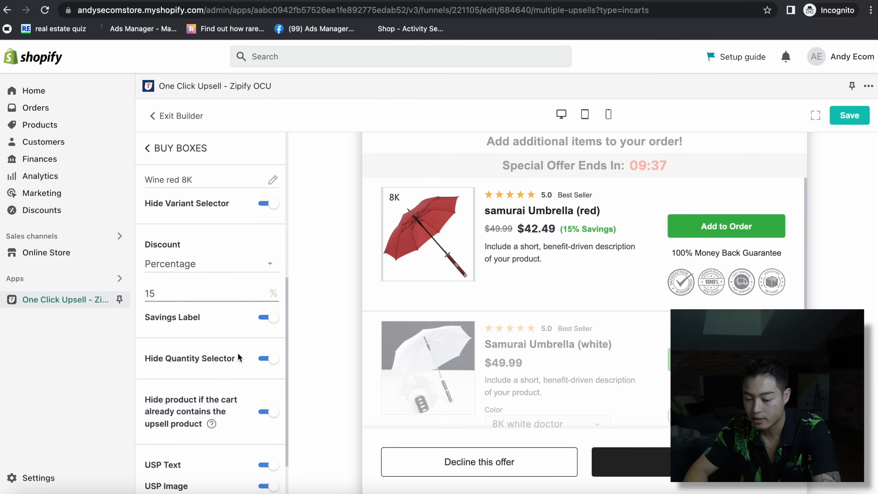
key(BackSpace)
key(BackSpace)
text(20)
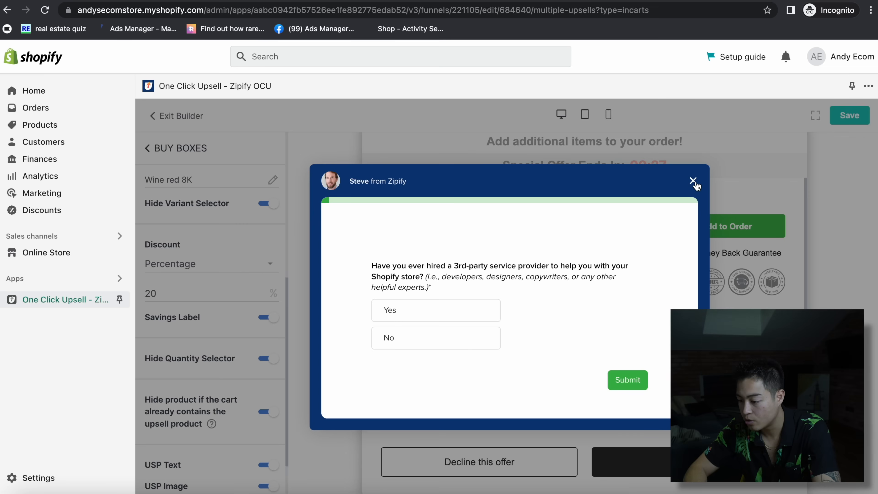
- Dismiss the Zipify survey popup and open the red umbrella's description for editing
click(692, 181)
scroll(204, 359, down, 2)
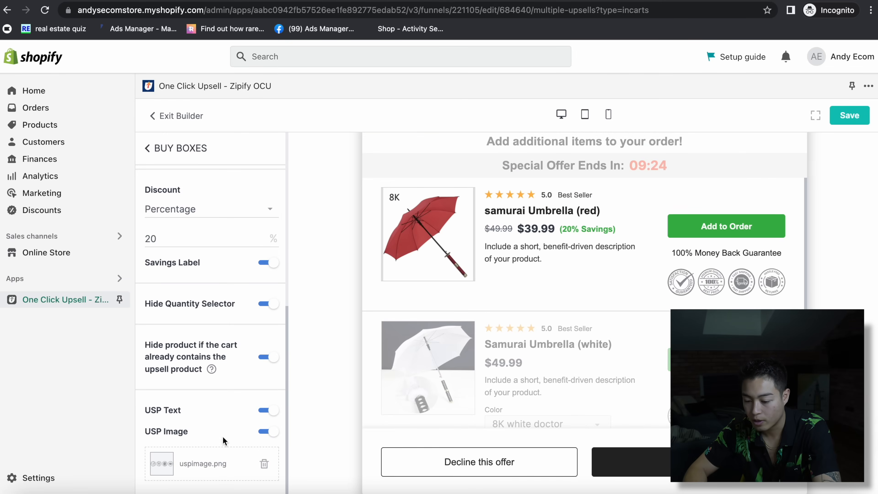
click(525, 253)
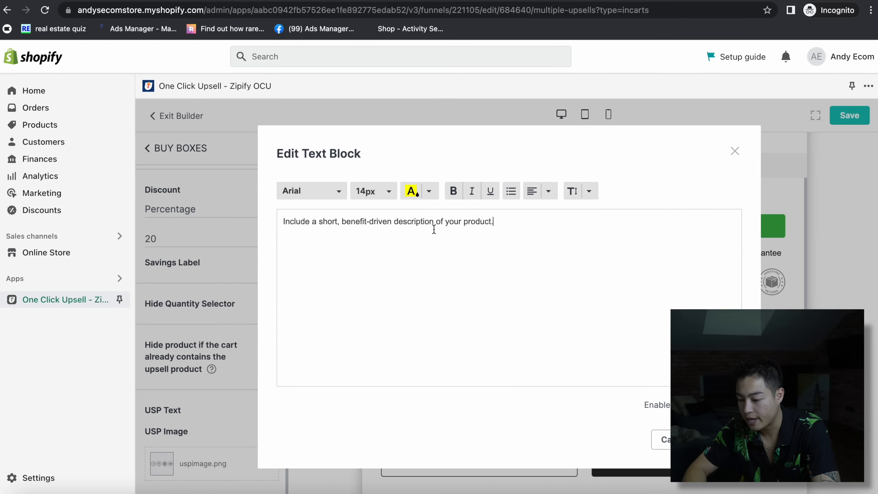
- Replace the red umbrella's description with the special-occasion 20% OFF the RED Samurai Umbrella text
triple_click(428, 223)
text(WE nor)
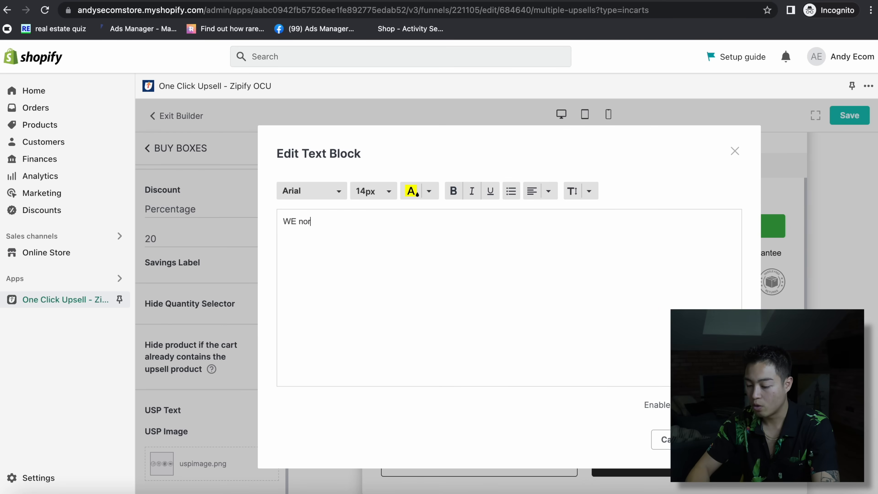
text(mally don't give discounts but on this special occasion we are offering 20% OFF the RED Samurai Umbrella if you tkae advantage NOW)
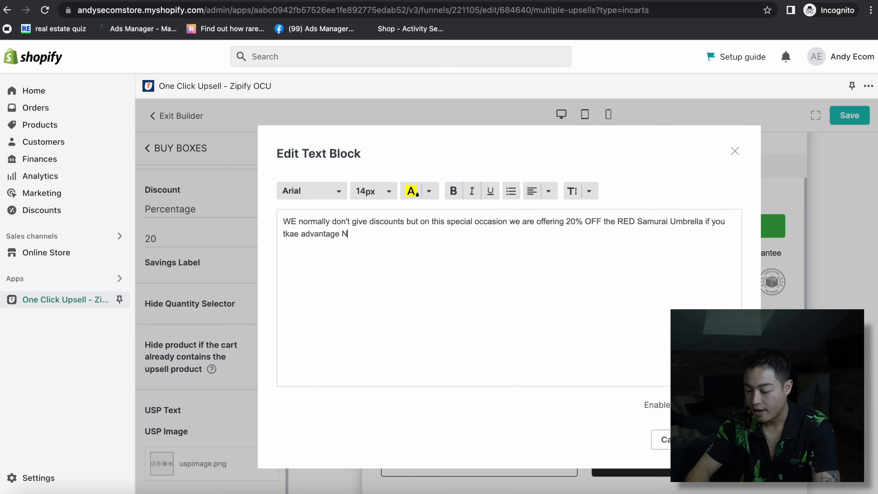
click(295, 221)
key(BackSpace)
text(e)
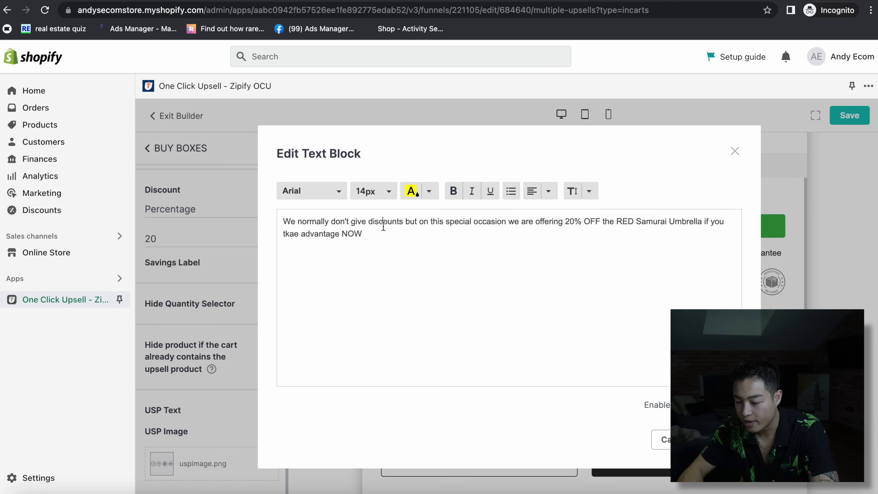
key(BackSpace)
key(ctrl+a)
key(ctrl+c)
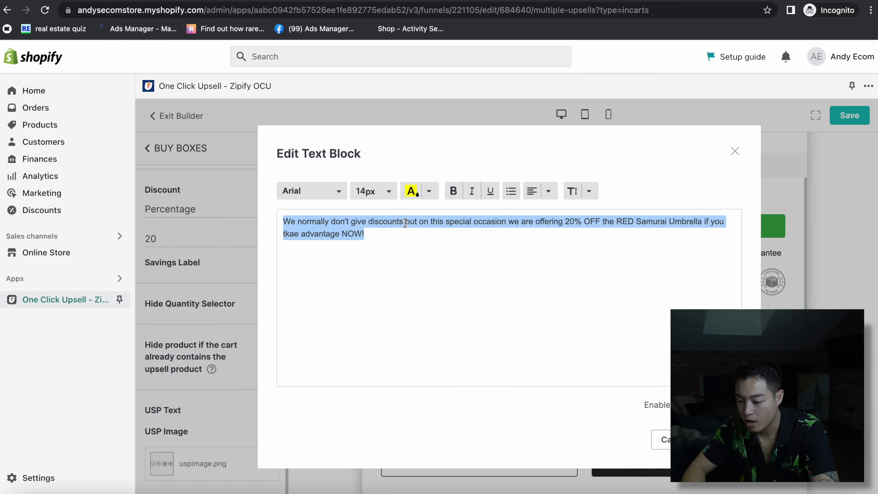
click(721, 439)
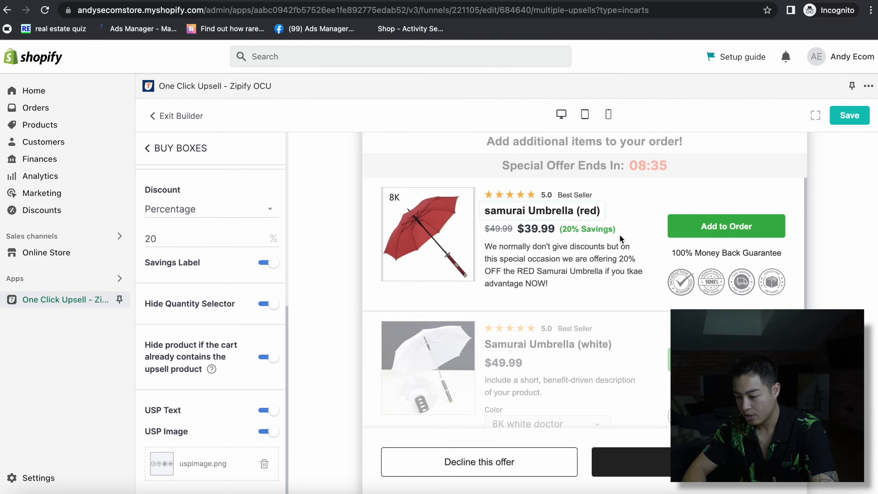
- Paste the same discount description into the white umbrella's text block and save the funnel
click(523, 396)
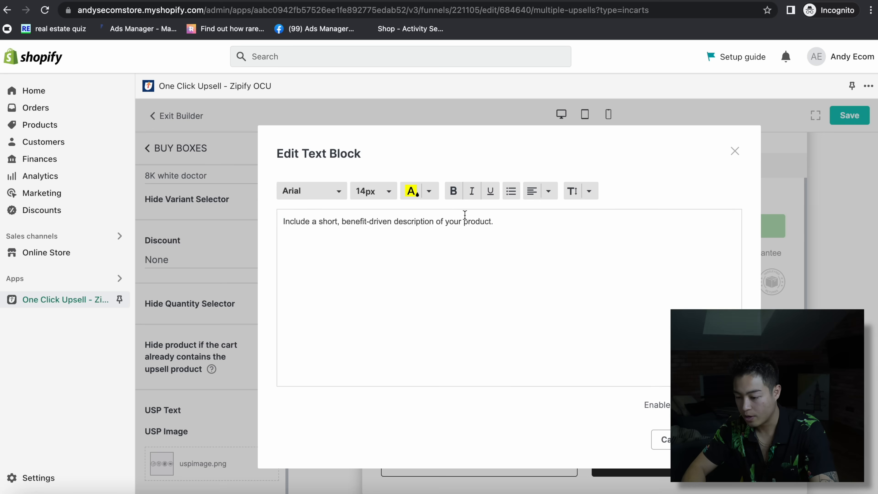
key(ctrl+a)
key(ctrl+v)
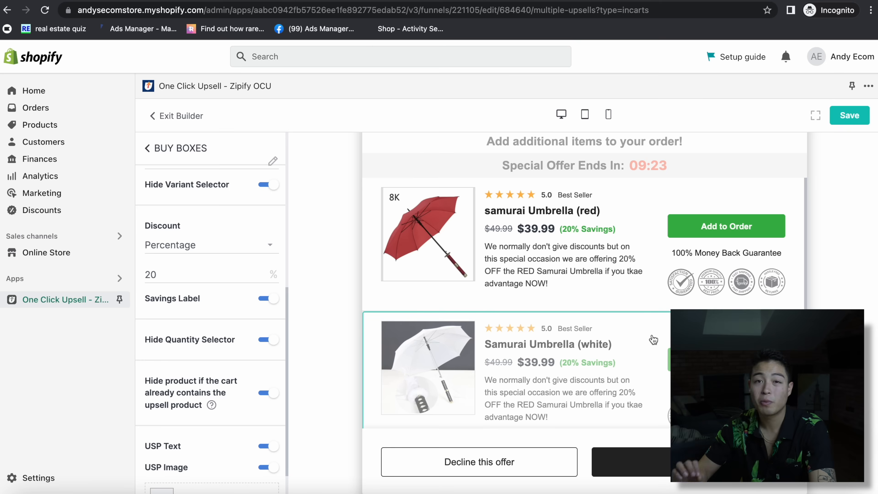
click(843, 121)
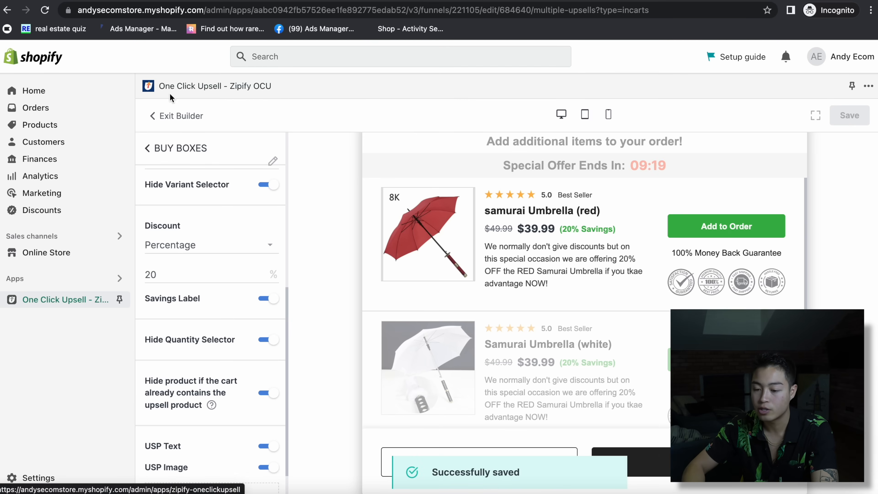
click(149, 146)
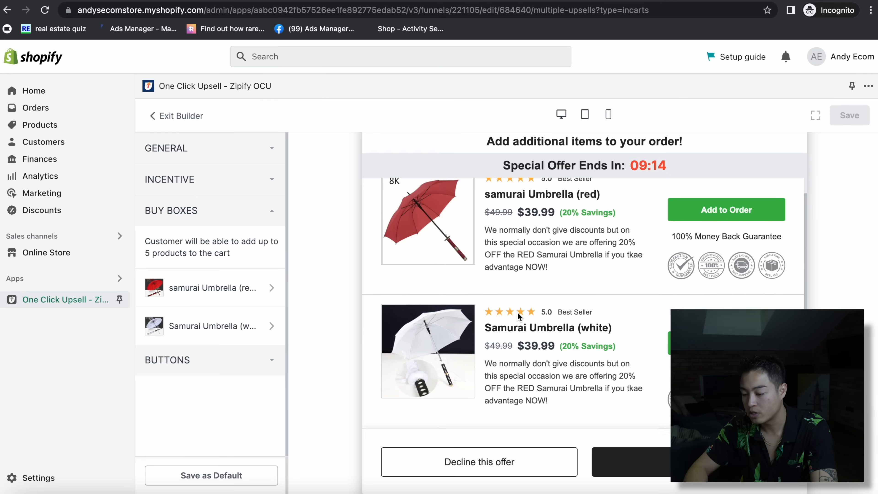
- Start Post-Purchase Upsell Offer #1 and pick Samurai Umbrella (black) 24K as its product
click(153, 115)
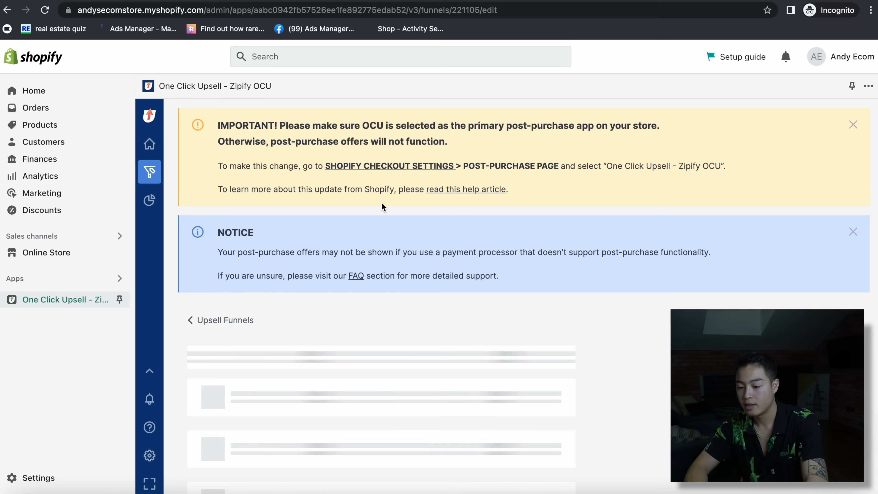
scroll(543, 396, down, 10)
scroll(543, 396, down, 3)
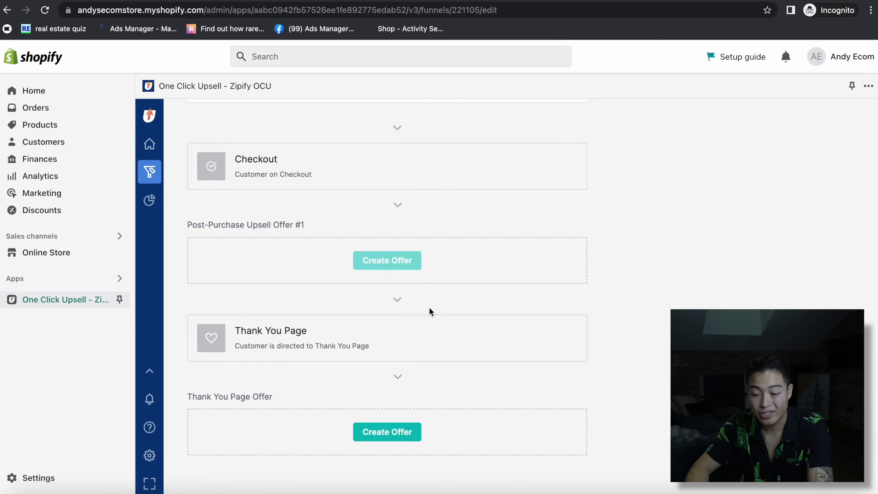
scroll(401, 346, up, 2)
scroll(397, 320, up, 3)
scroll(386, 456, down, 1)
click(387, 433)
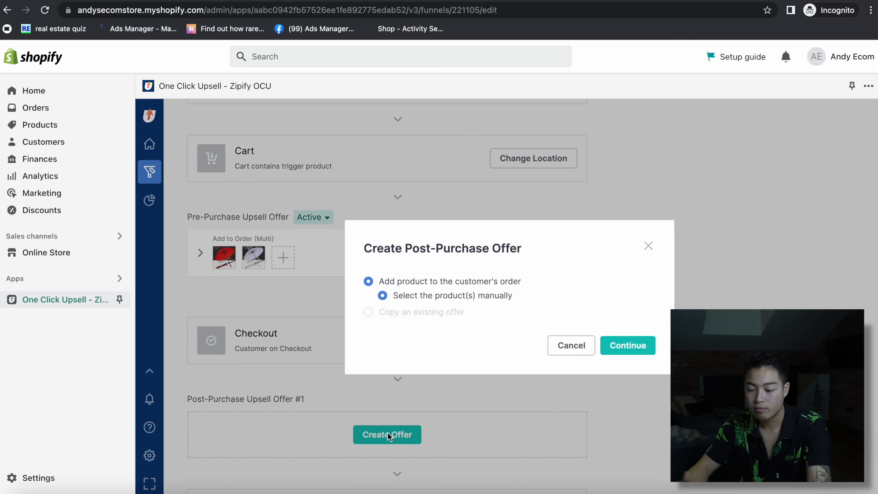
click(605, 351)
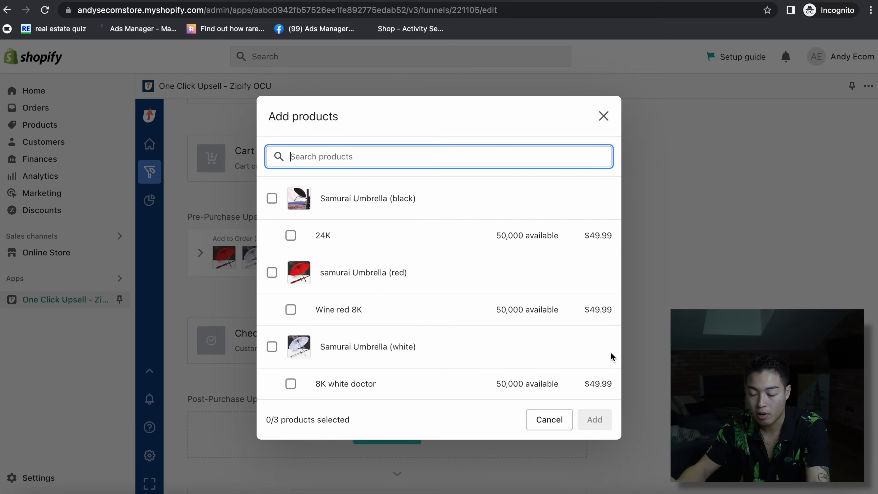
click(272, 199)
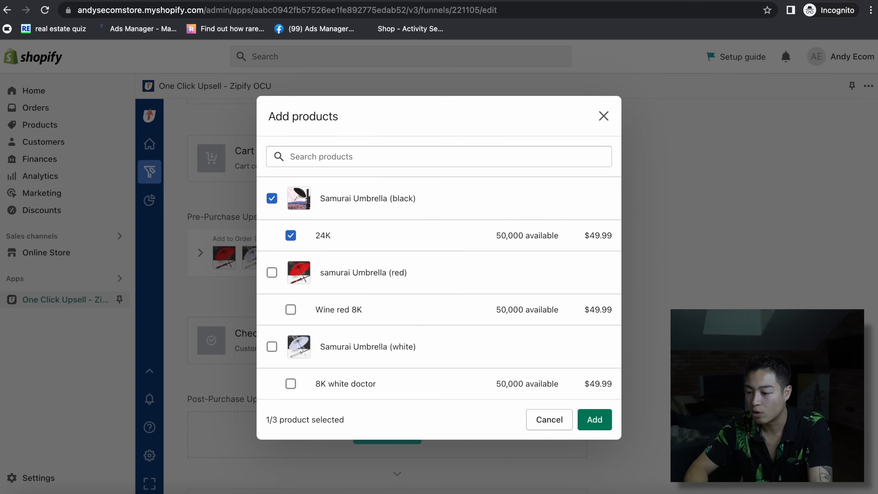
- Check the umbrella listing on the AliExpress tab, then return to the Shopify product picker
key(ctrl+Tab)
scroll(632, 129, down, 10)
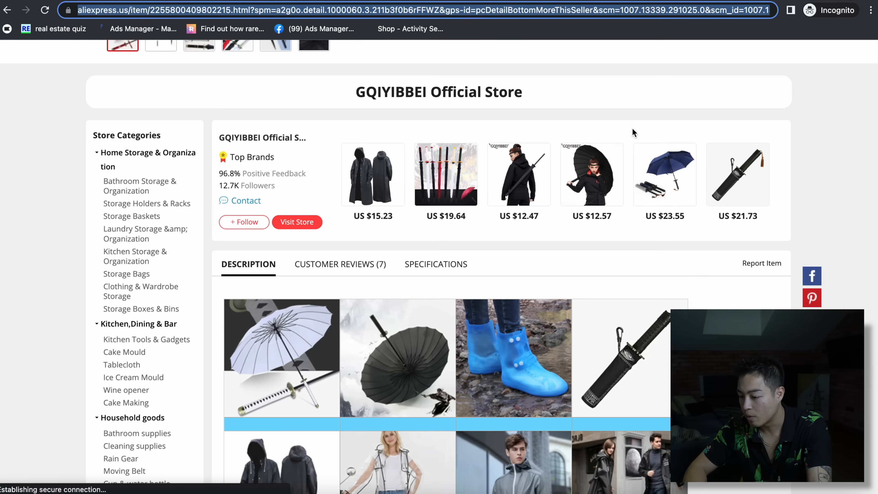
click(371, 179)
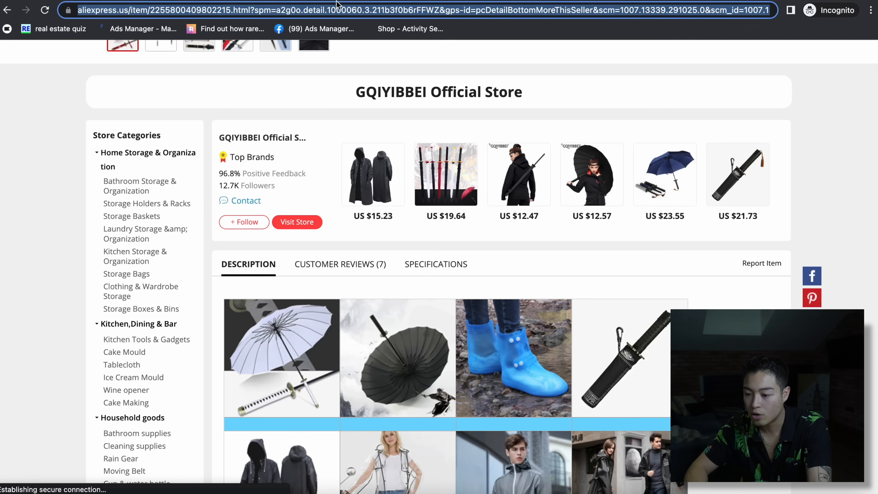
click(396, 1)
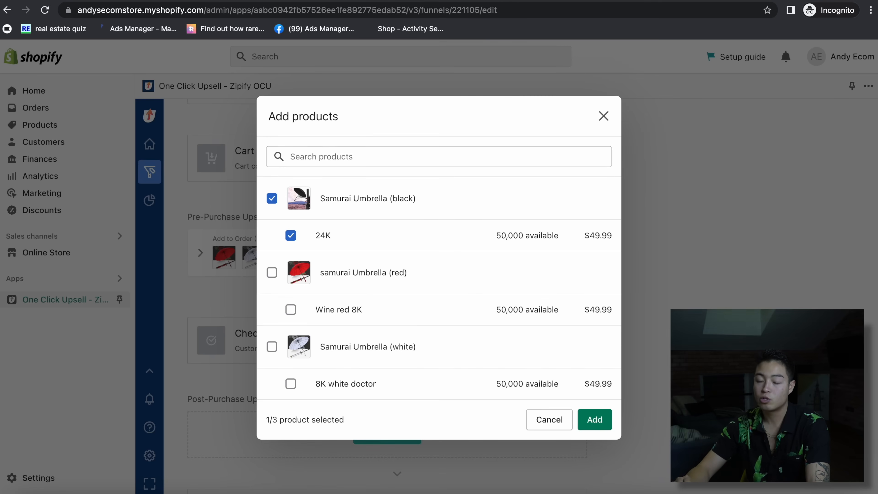
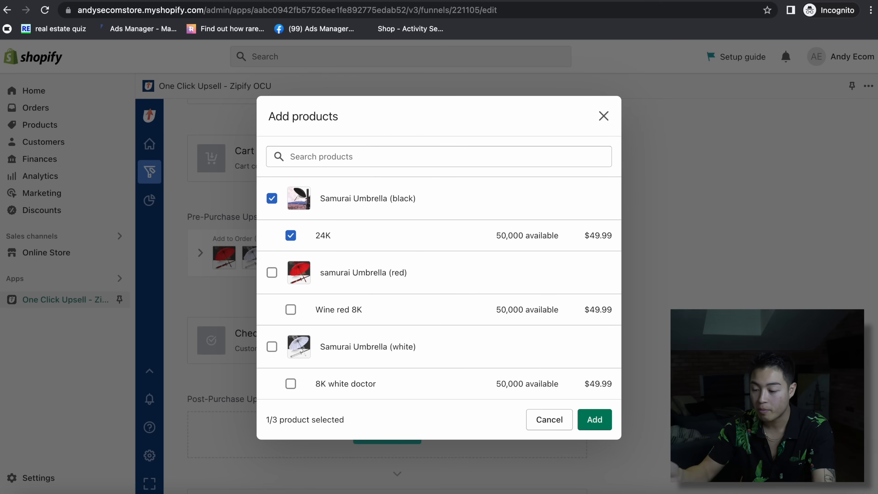
- Close the product picker and open the offer page editor for post-purchase Offer #1
click(605, 119)
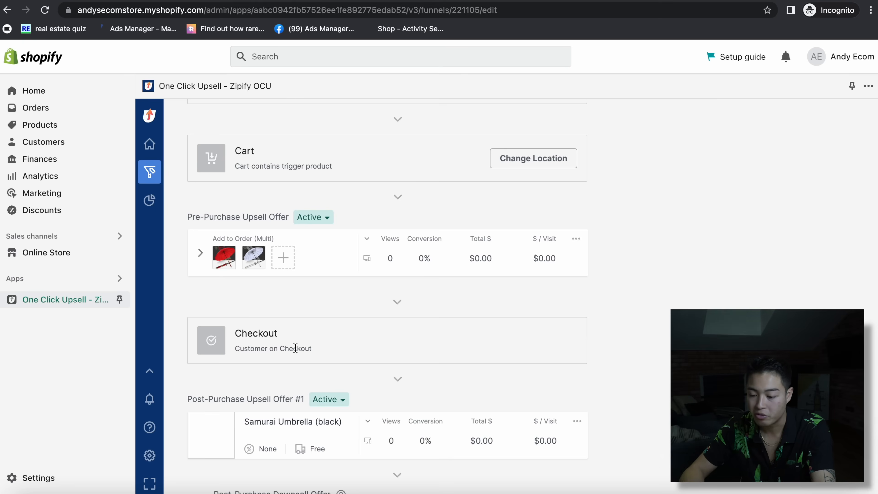
scroll(600, 374, down, 1)
click(577, 387)
click(593, 409)
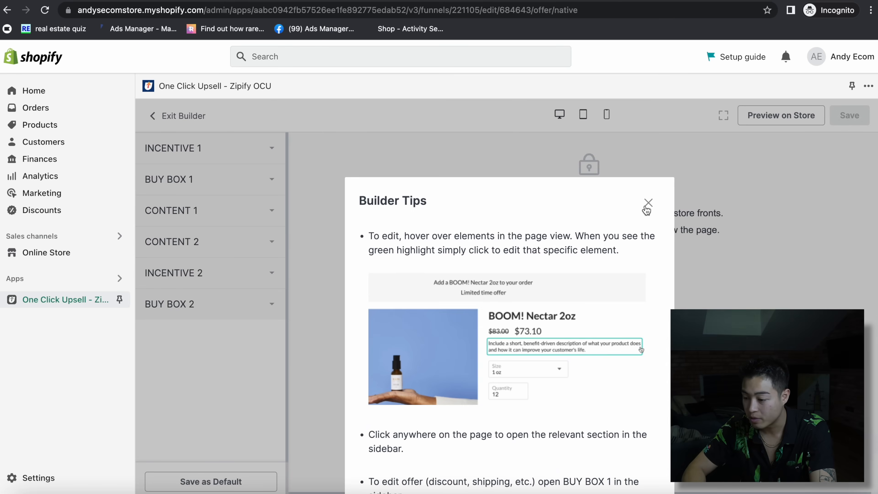
click(644, 207)
- Set Buy Box 1's discount on the black umbrella offer to 50% percentage
click(244, 187)
scroll(234, 297, down, 5)
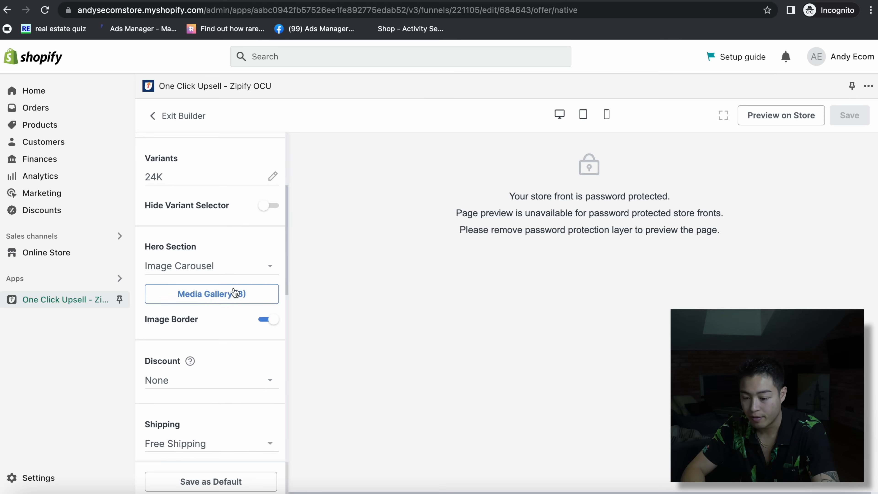
click(213, 367)
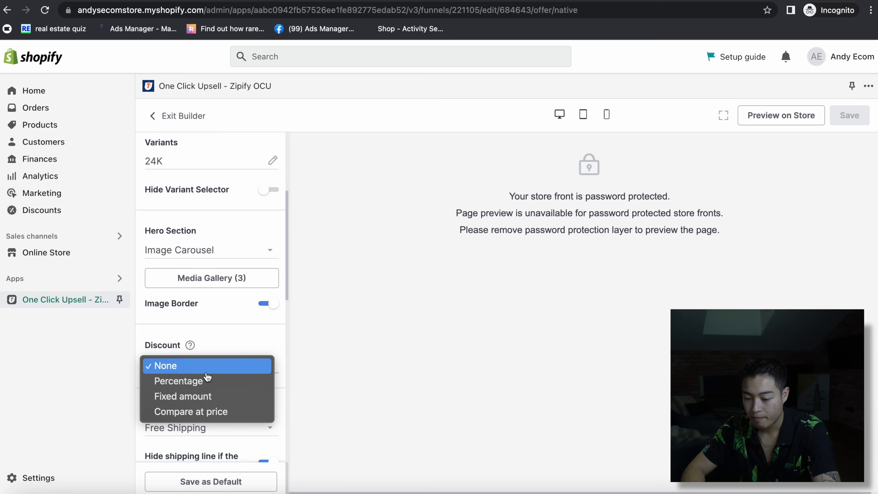
click(198, 383)
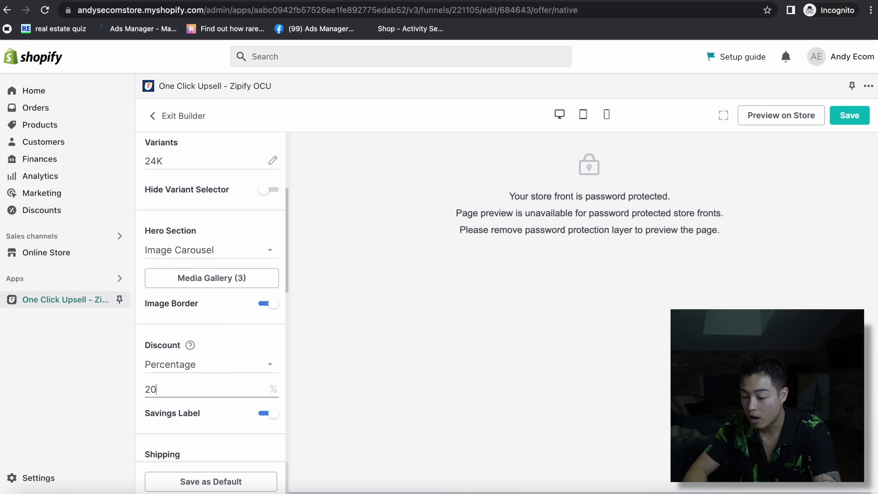
key(BackSpace)
key(BackSpace)
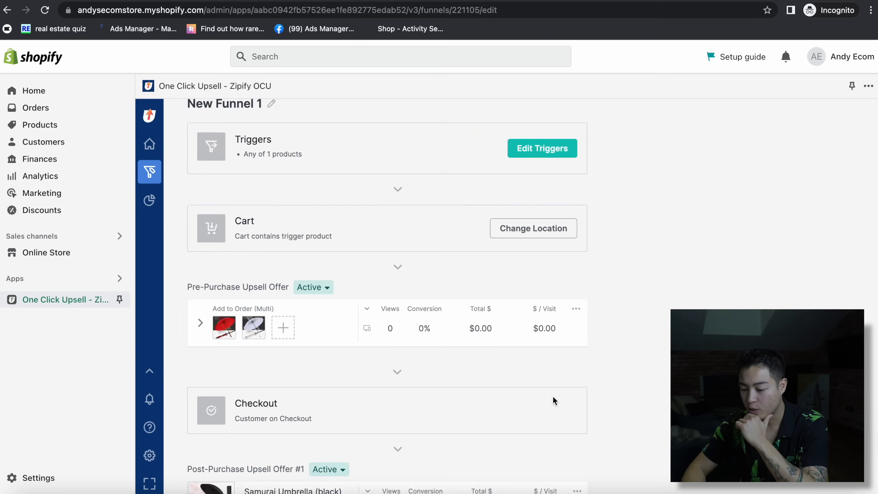
- Review the funnel, expanding the pre-purchase offer's product list
scroll(552, 395, down, 10)
scroll(552, 395, up, 5)
scroll(552, 395, up, 7)
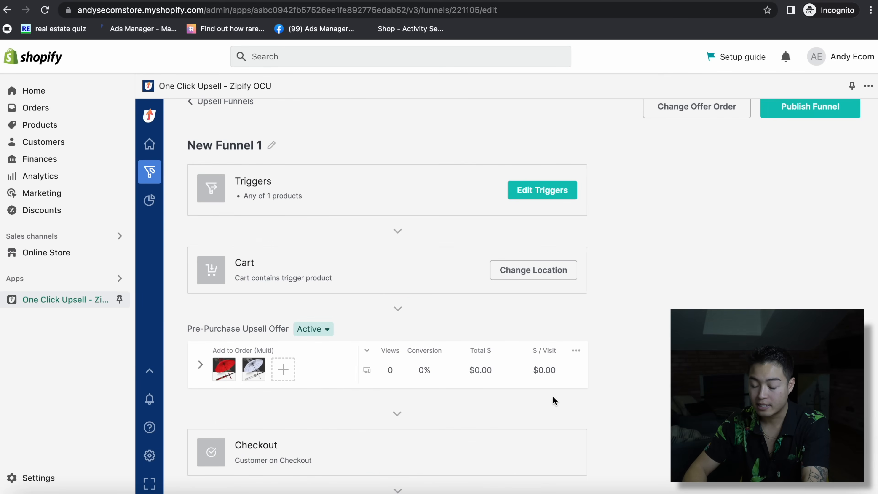
scroll(551, 396, down, 3)
scroll(552, 395, down, 4)
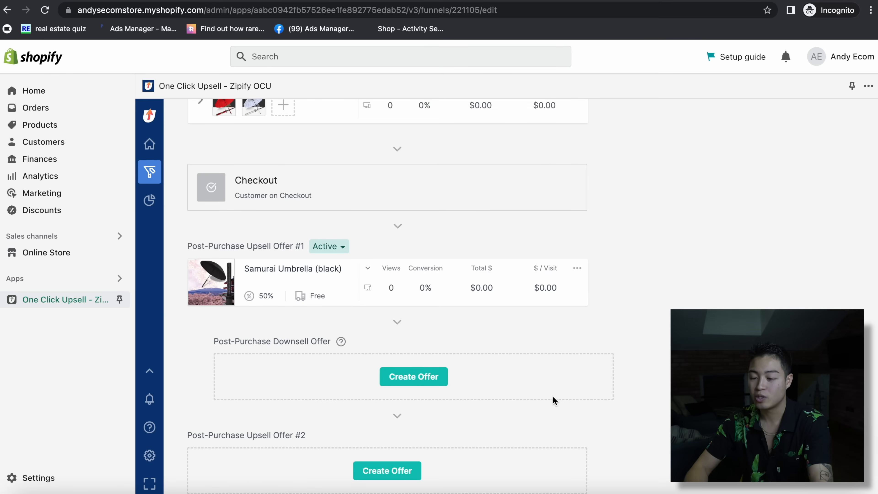
scroll(553, 396, up, 2)
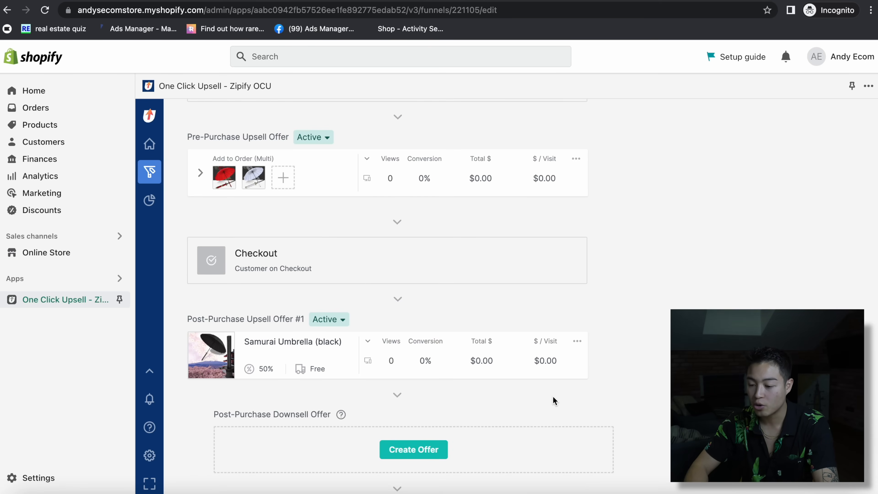
click(202, 175)
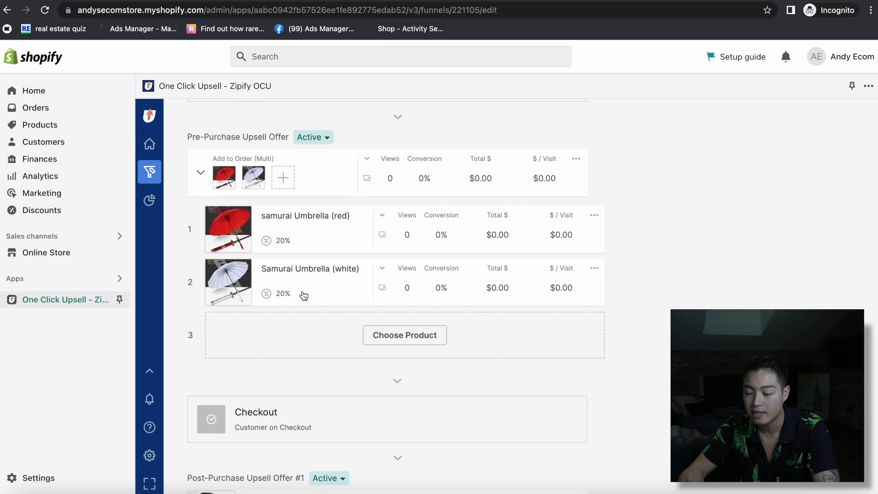
scroll(407, 325, up, 1)
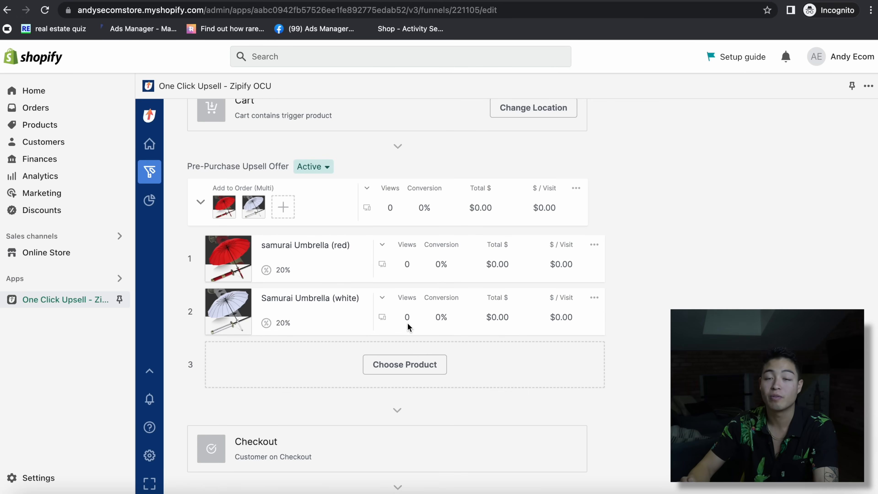
scroll(867, 138, up, 10)
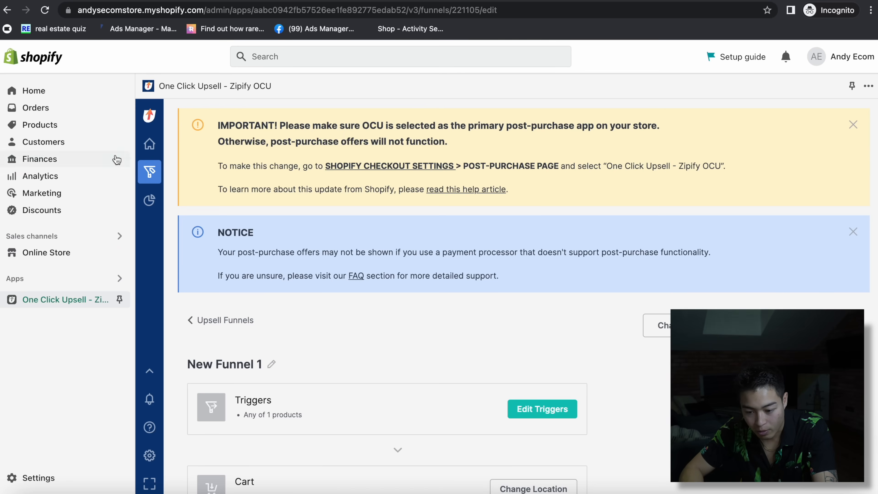
- Search the App Store for 'loox' and start the Loox Beginner 14-day trial
click(105, 284)
text(loox)
click(316, 91)
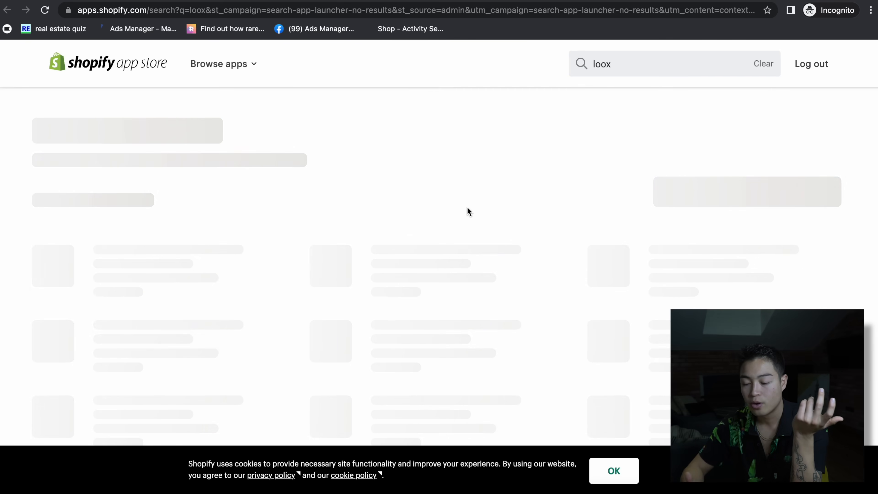
click(183, 242)
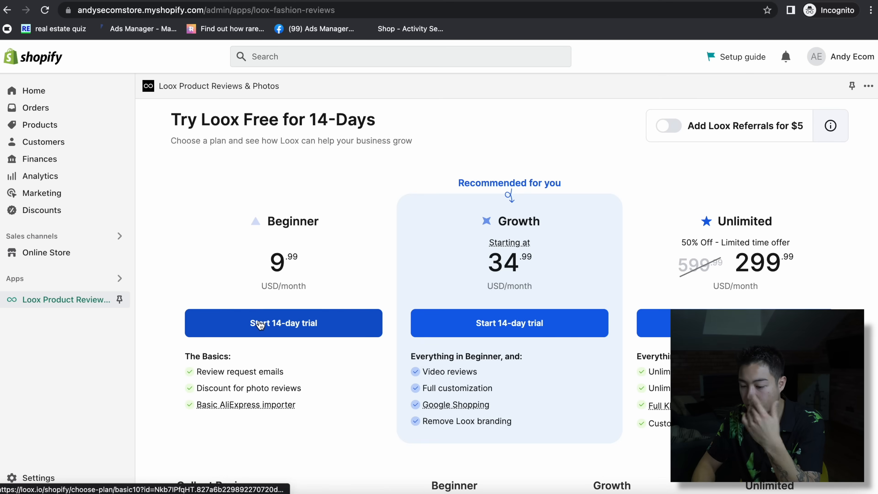
click(260, 325)
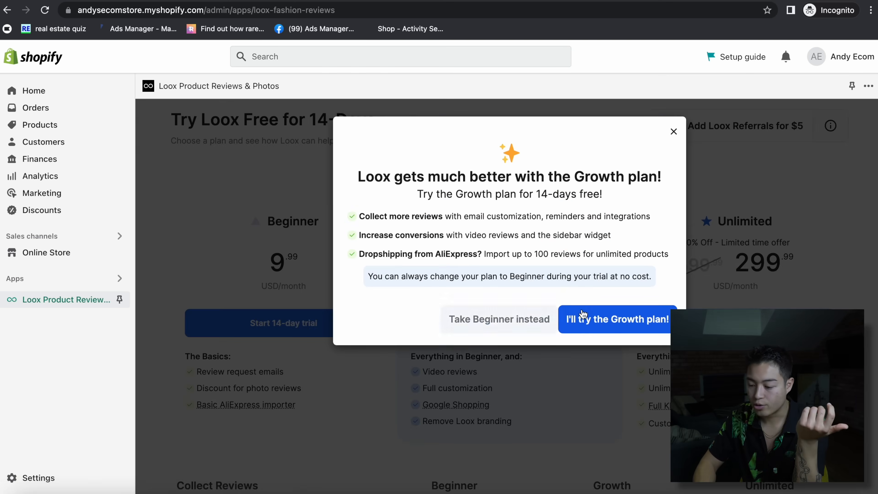
- Keep the Beginner plan, approve its trial subscription, and continue through Loox setup
click(616, 328)
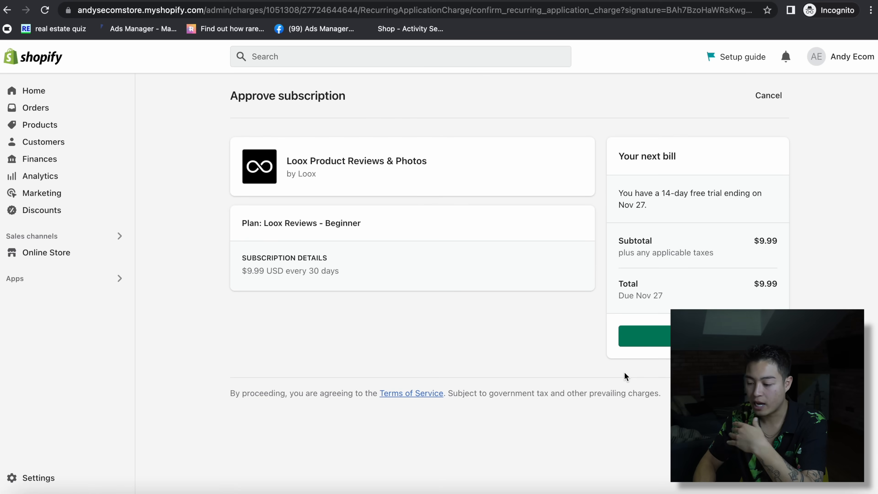
click(655, 334)
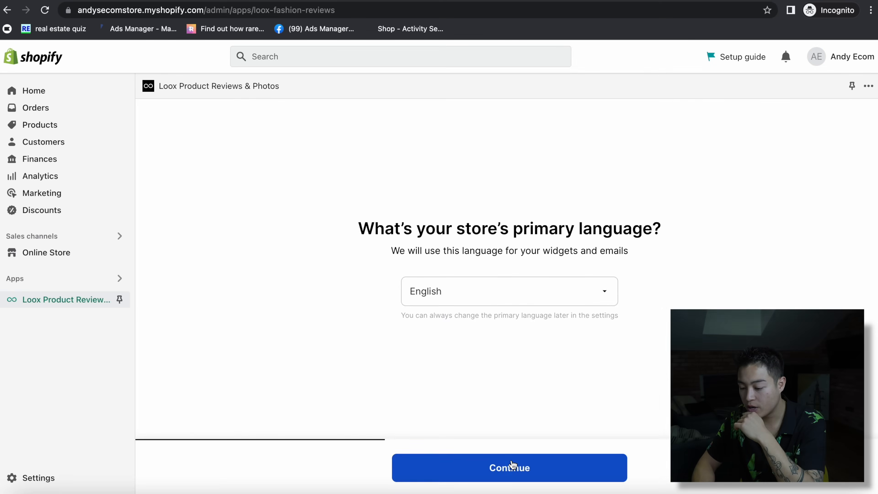
click(512, 465)
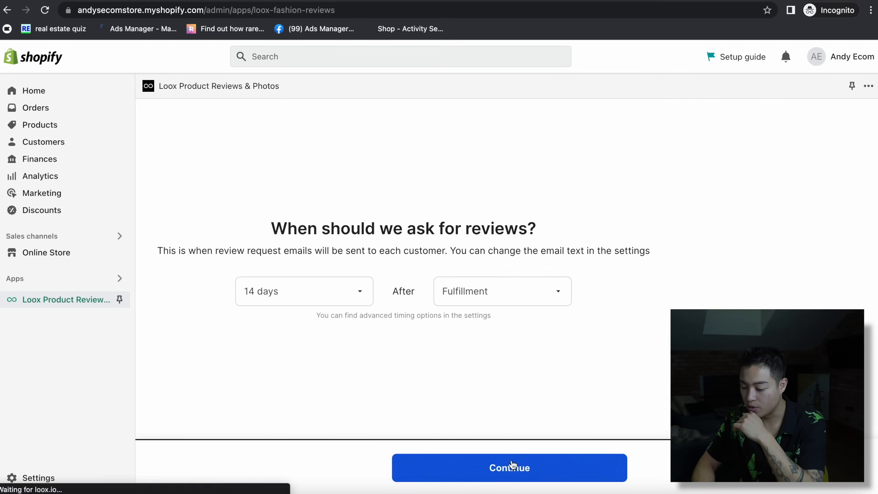
click(511, 465)
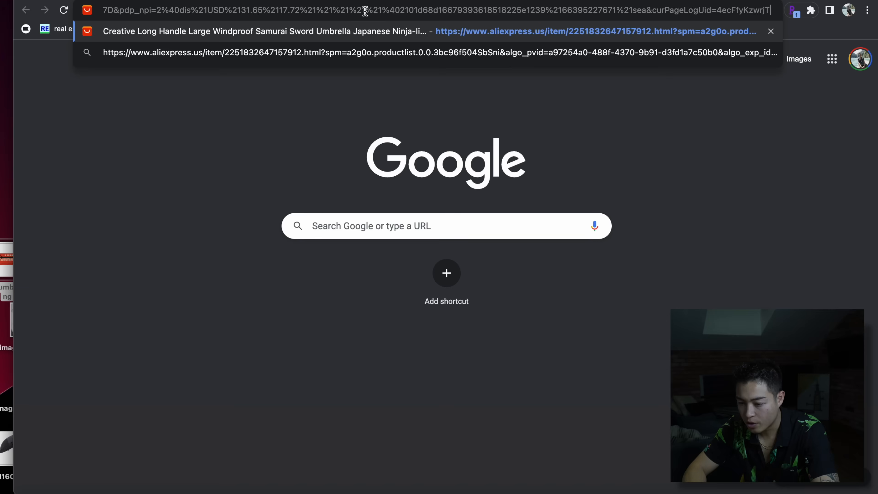
- Bookmark the Import to Loox importer and launch it on the AliExpress umbrella page
key(Return)
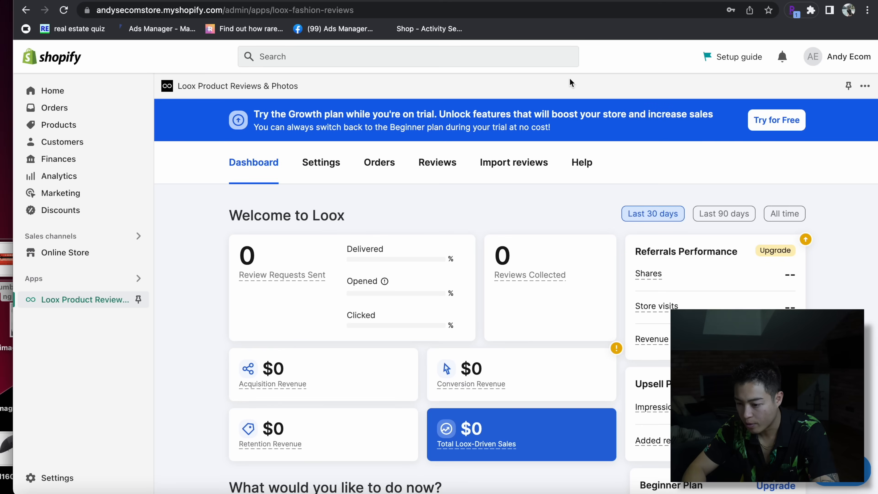
click(500, 161)
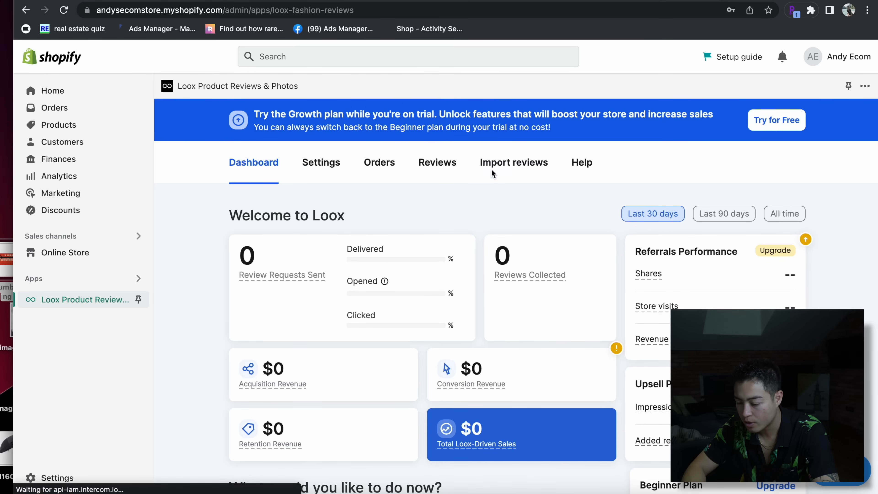
drag(616, 333, 525, 30)
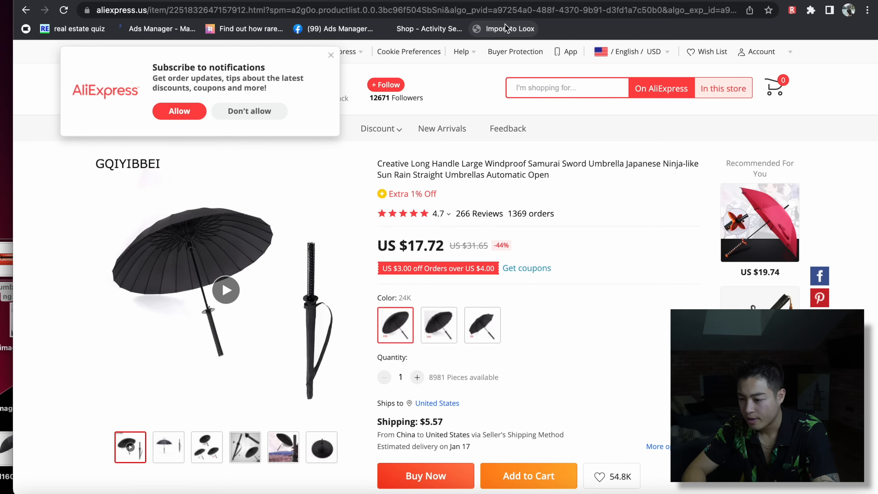
click(505, 28)
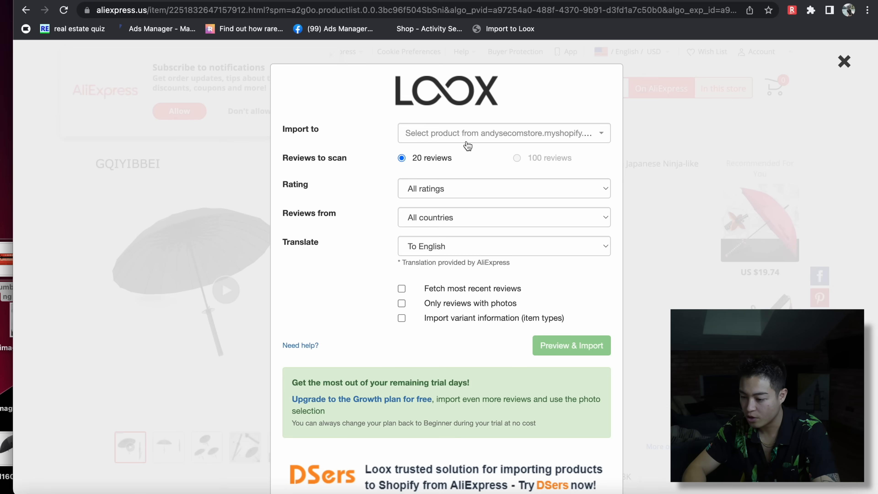
- Target Samurai Umbrella (black) for the imported reviews and preview the AliExpress reviews
click(470, 138)
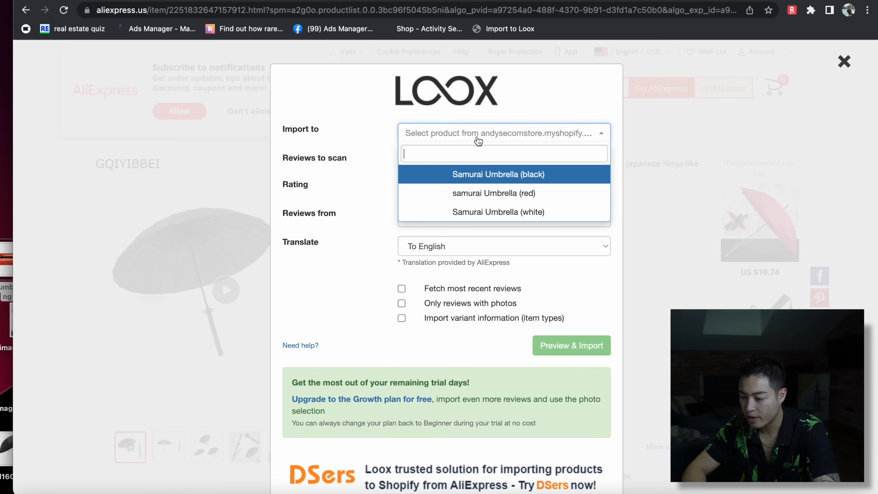
click(486, 183)
click(508, 129)
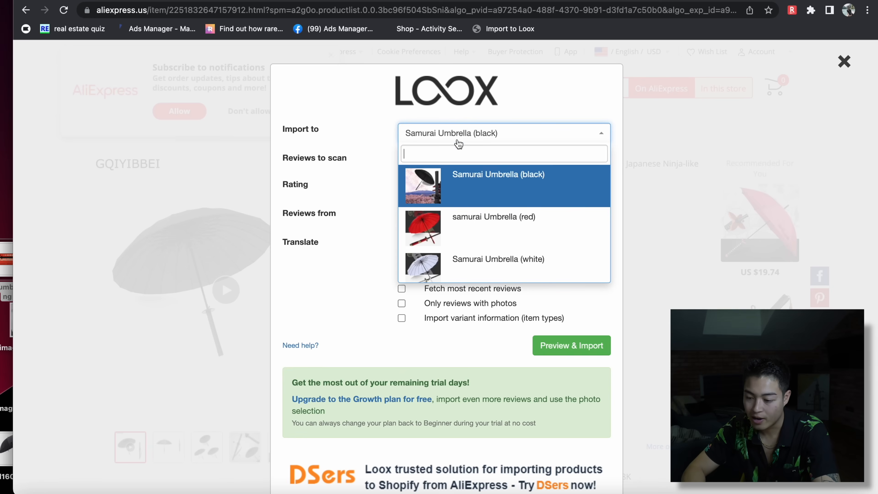
click(460, 178)
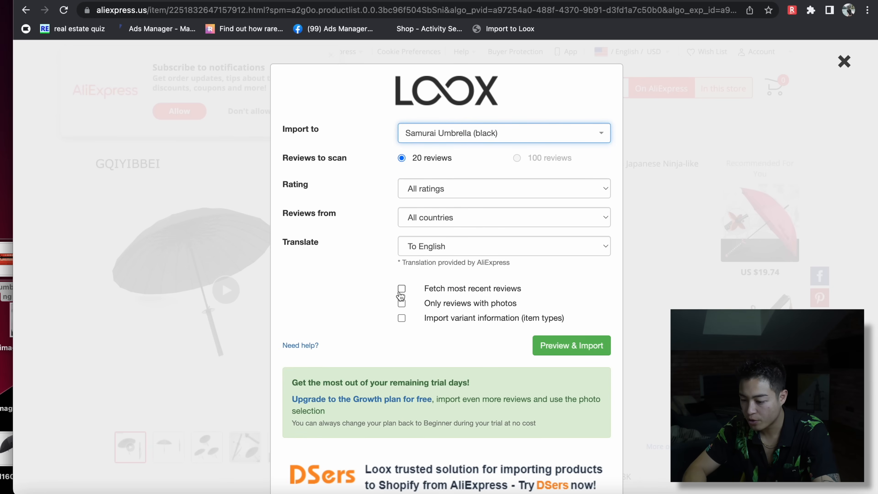
click(580, 347)
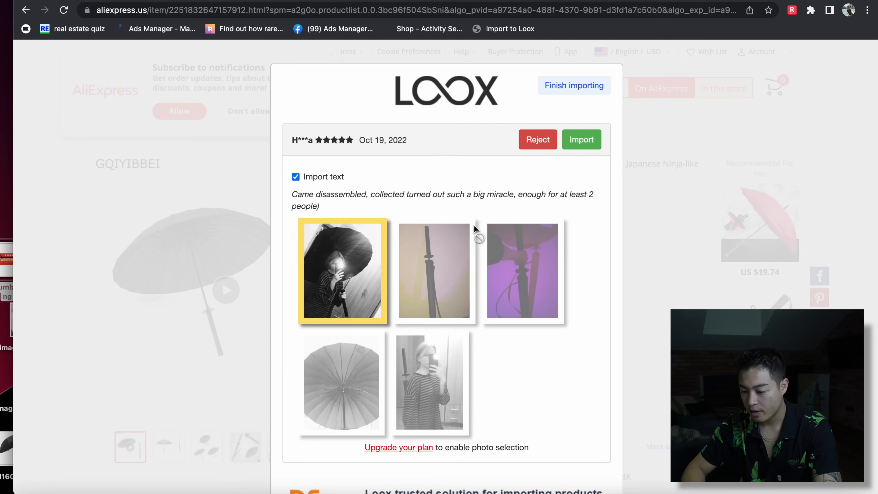
- Import the AliExpress reviews, close the completion overlay, and reload the store's Loox tab
click(581, 142)
click(581, 143)
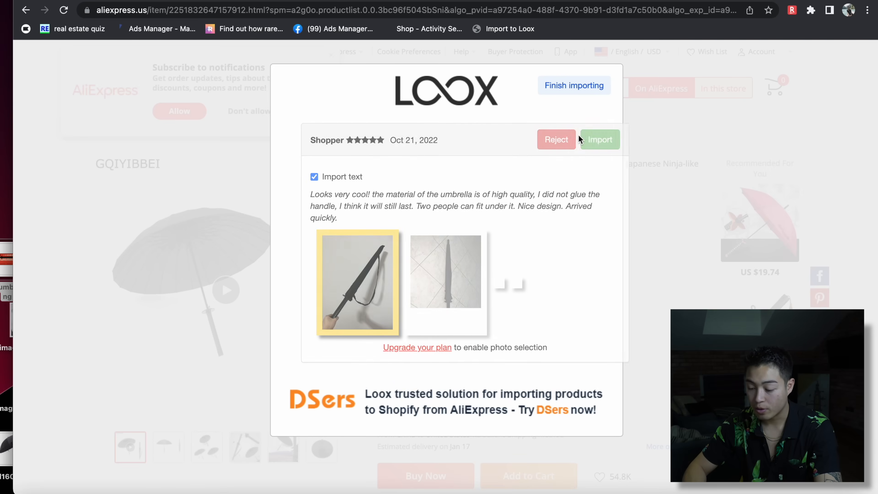
click(574, 89)
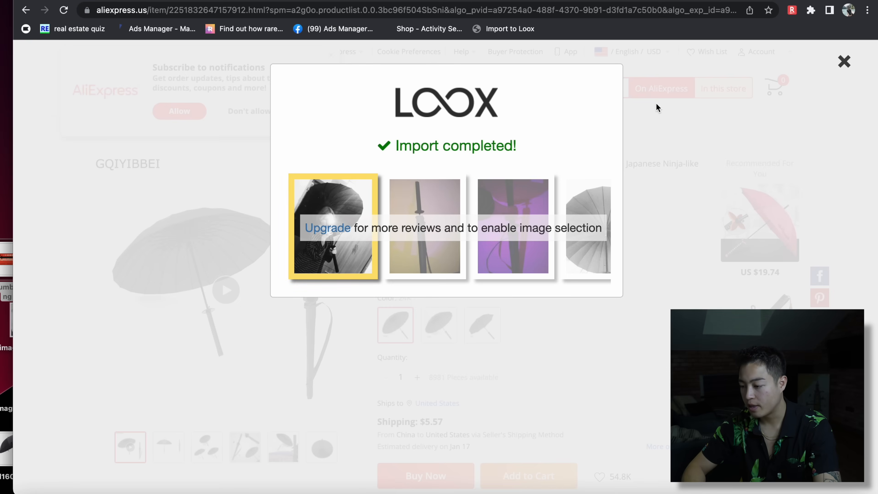
click(844, 63)
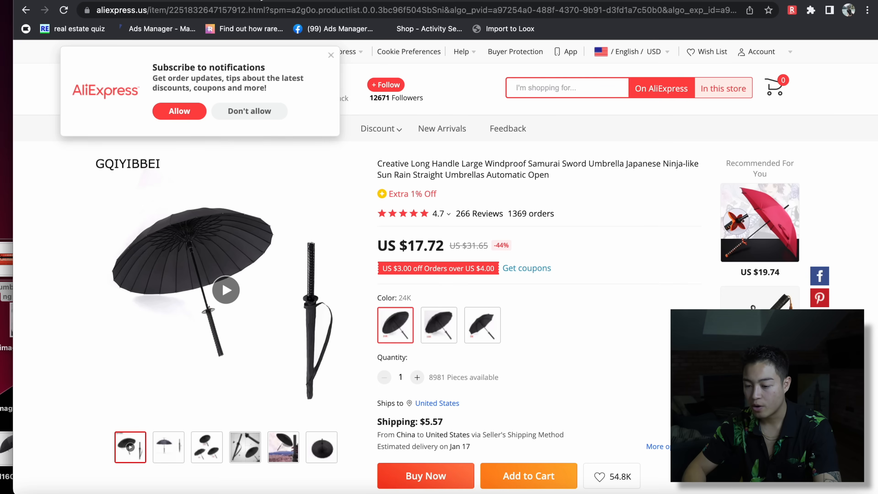
click(262, 0)
click(475, 10)
key(Return)
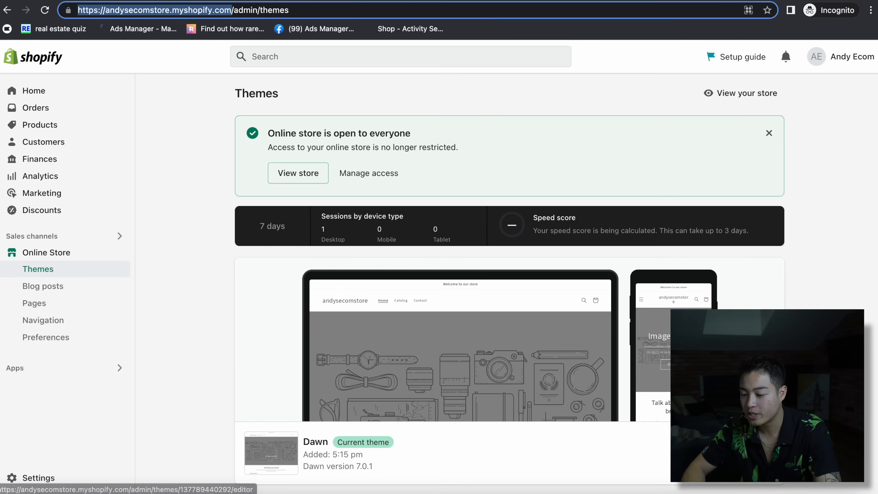
- Publish Refresh as the live theme and accept the Loox theme integration
scroll(609, 295, down, 5)
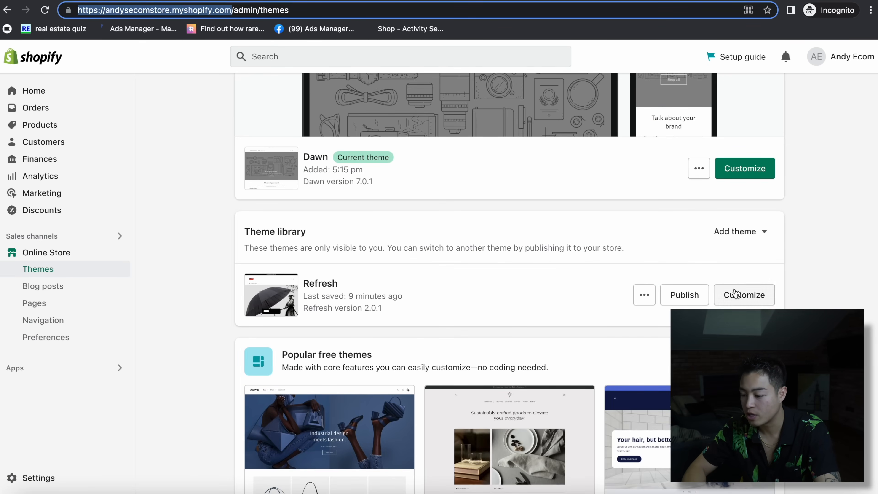
click(683, 297)
click(583, 347)
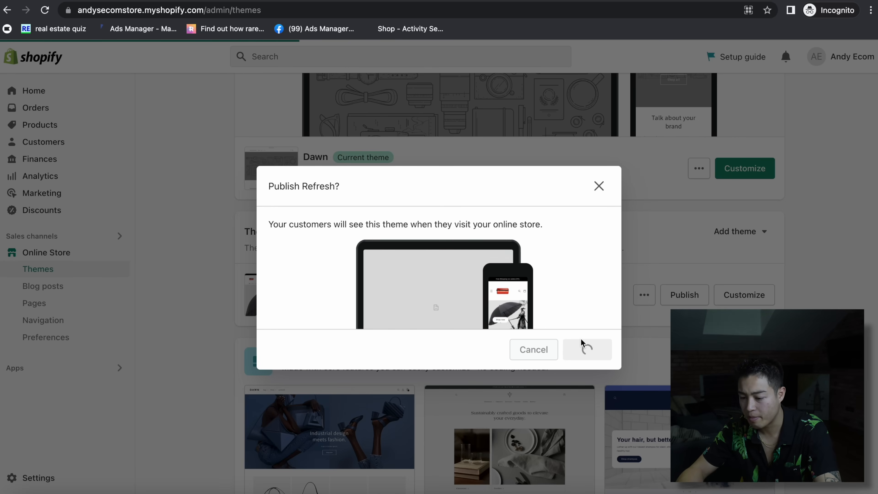
scroll(503, 344, down, 5)
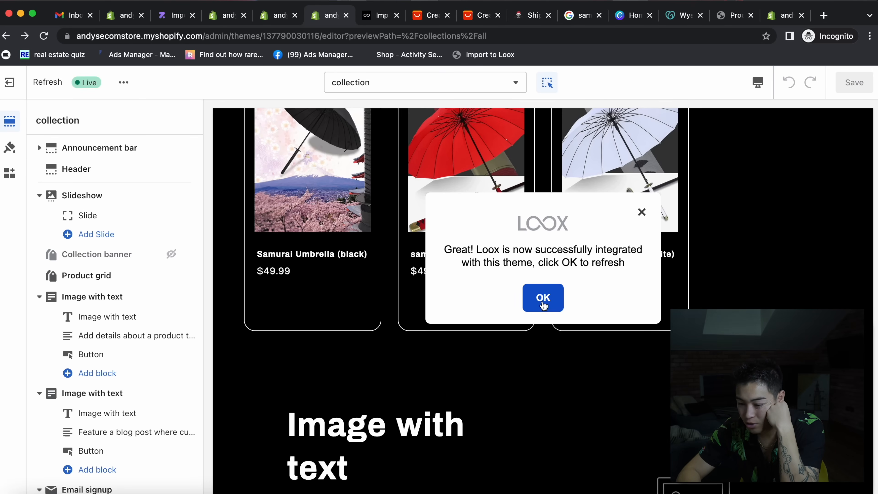
click(551, 298)
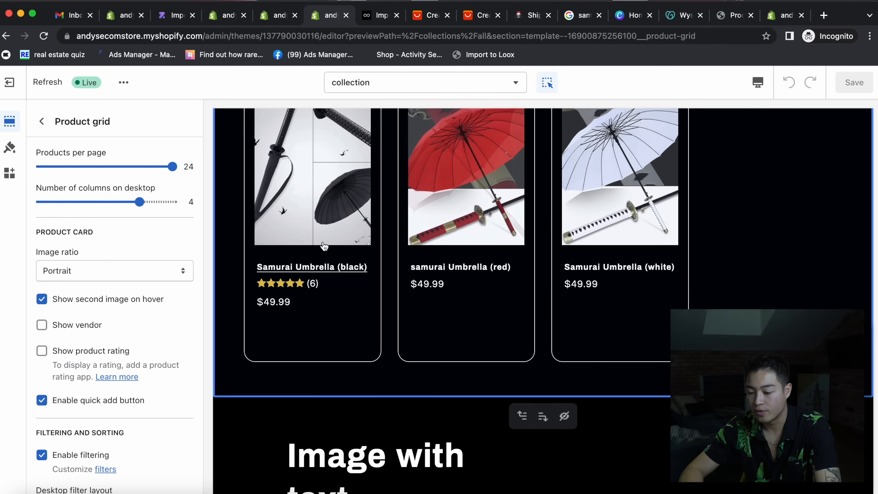
- Open the Samurai Umbrella (black) product page in the theme editor and review its sections
click(344, 282)
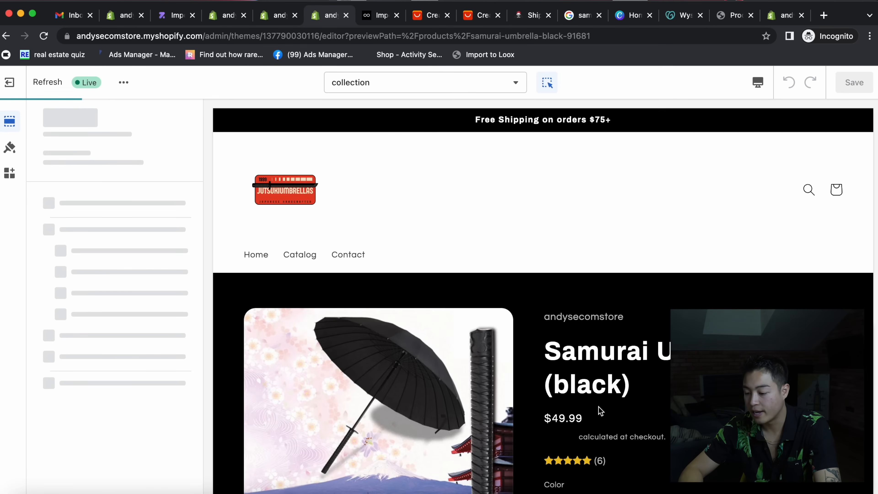
scroll(632, 433, down, 10)
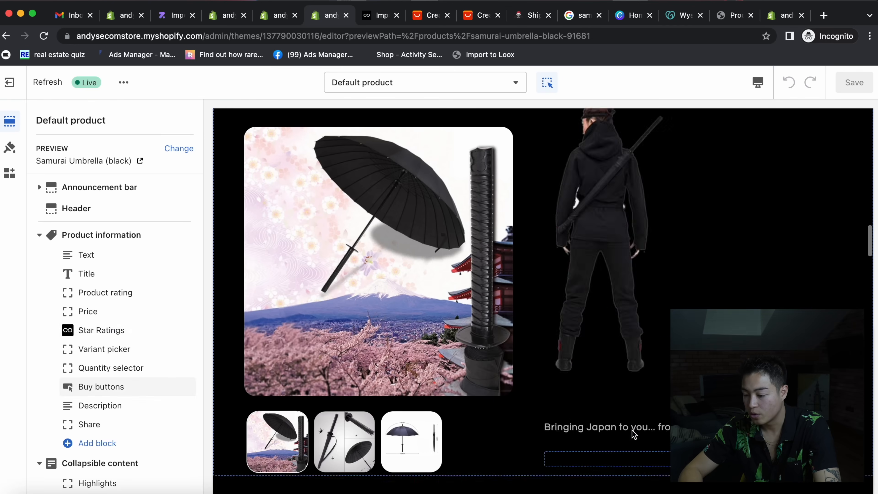
scroll(632, 432, down, 20)
scroll(632, 432, up, 9)
scroll(632, 432, down, 4)
scroll(632, 434, down, 10)
scroll(632, 430, up, 20)
scroll(635, 195, down, 20)
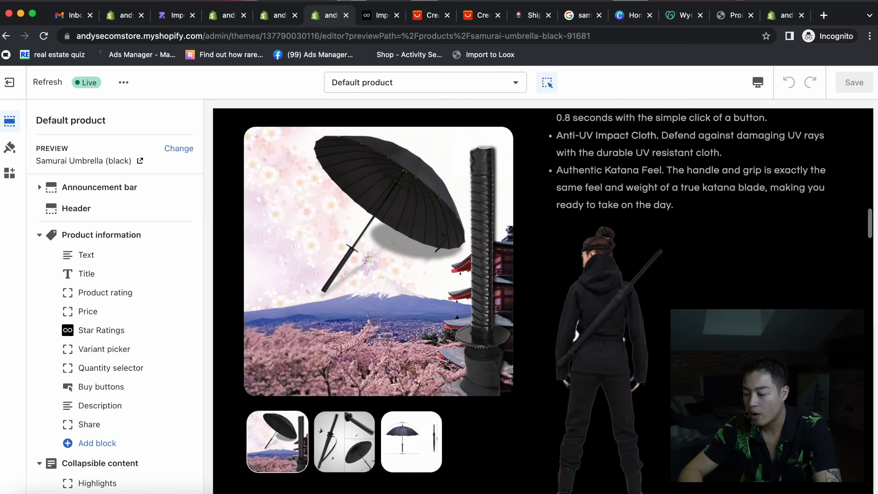
scroll(635, 196, up, 10)
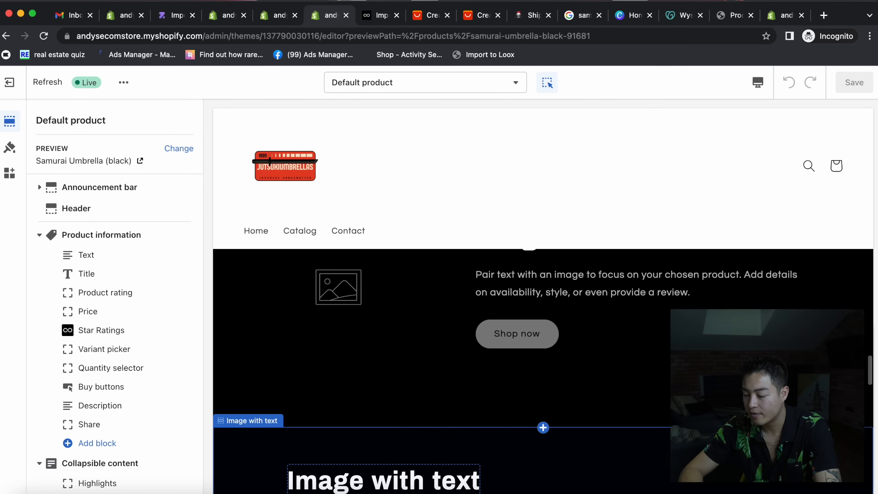
- Remove the first Image with text section and the Email signup section
click(605, 359)
click(574, 444)
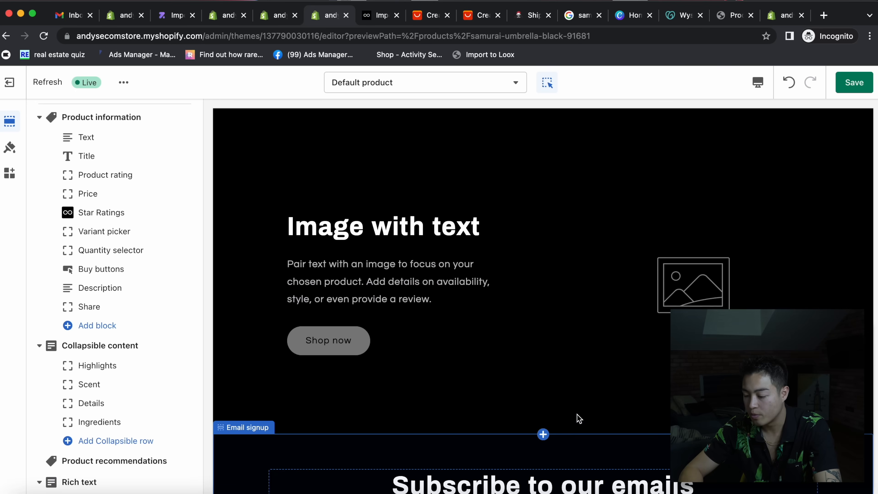
click(552, 380)
scroll(567, 375, down, 8)
scroll(580, 369, up, 3)
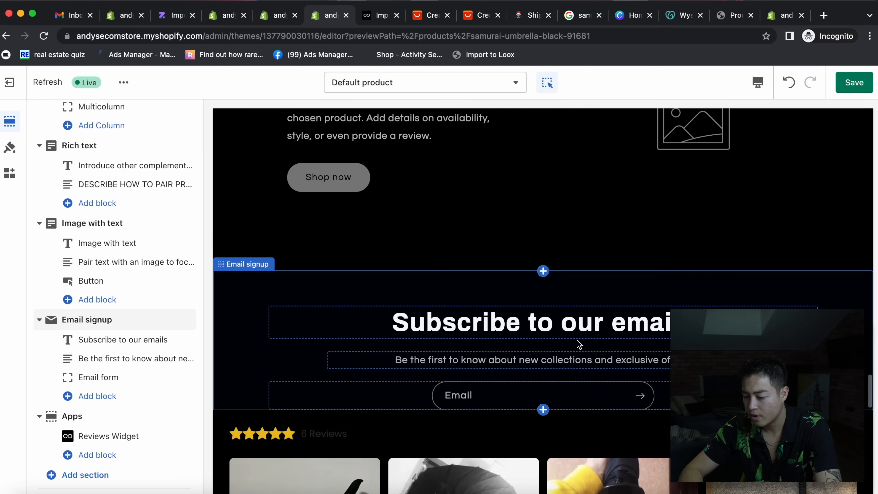
click(630, 326)
click(601, 375)
click(574, 429)
- Delete the remaining Image with text and Rich text sections and save the product page
scroll(588, 309, up, 5)
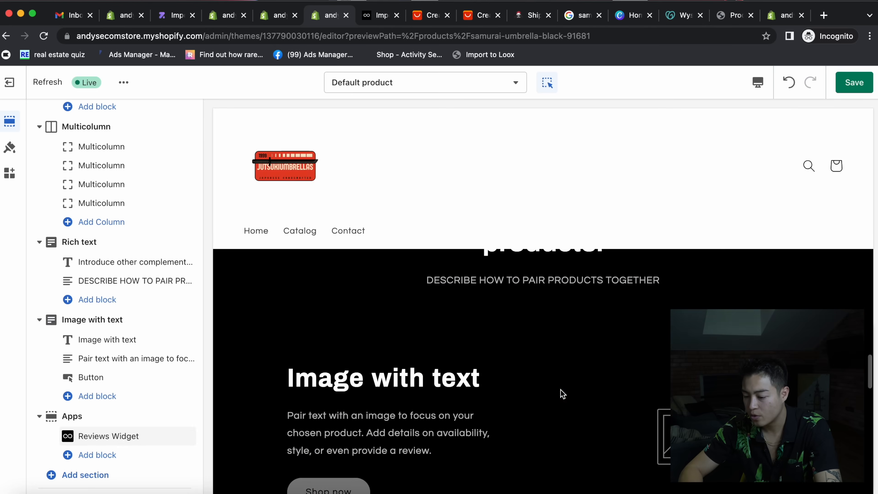
click(565, 390)
click(574, 489)
click(584, 360)
click(574, 424)
scroll(582, 338, up, 15)
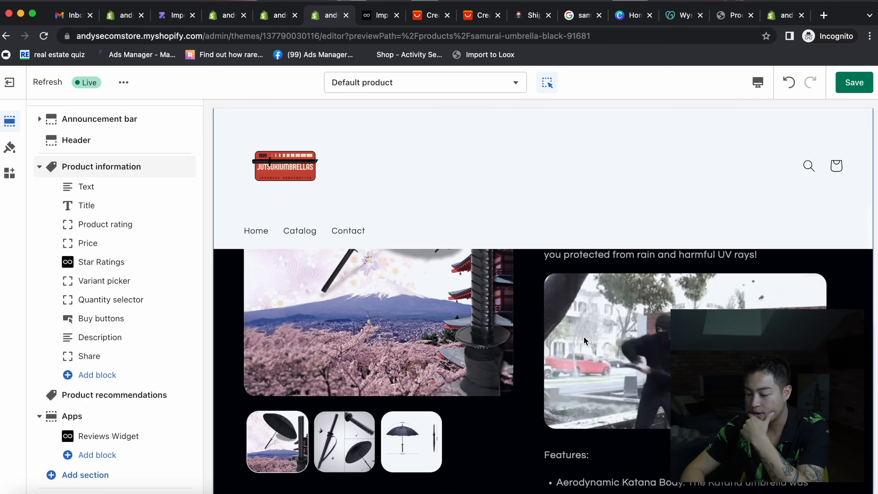
click(860, 86)
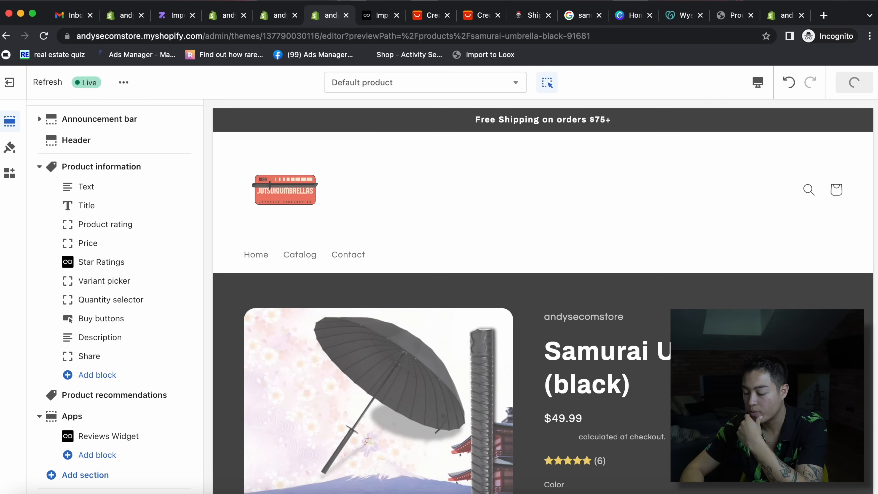
scroll(542, 301, down, 20)
scroll(542, 301, up, 20)
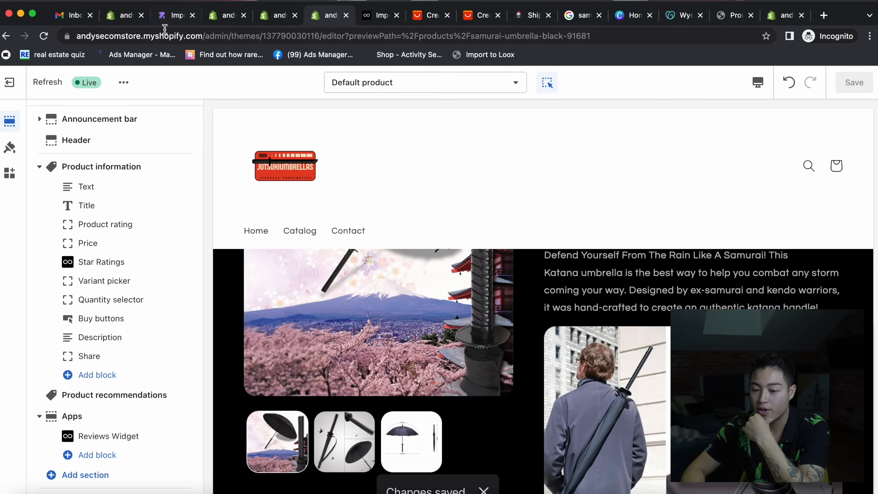
click(278, 16)
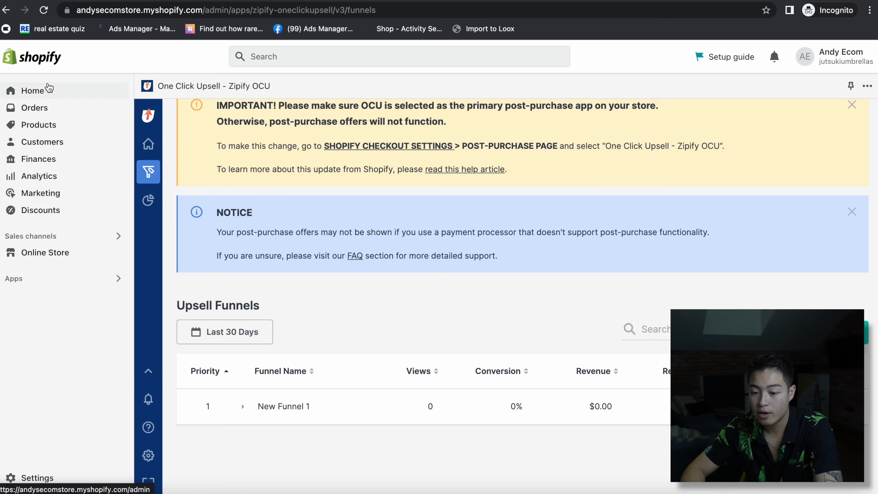
- Test a storefront purchase in a new window and add the discounted red umbrella offer
click(50, 90)
click(69, 0)
click(104, 1)
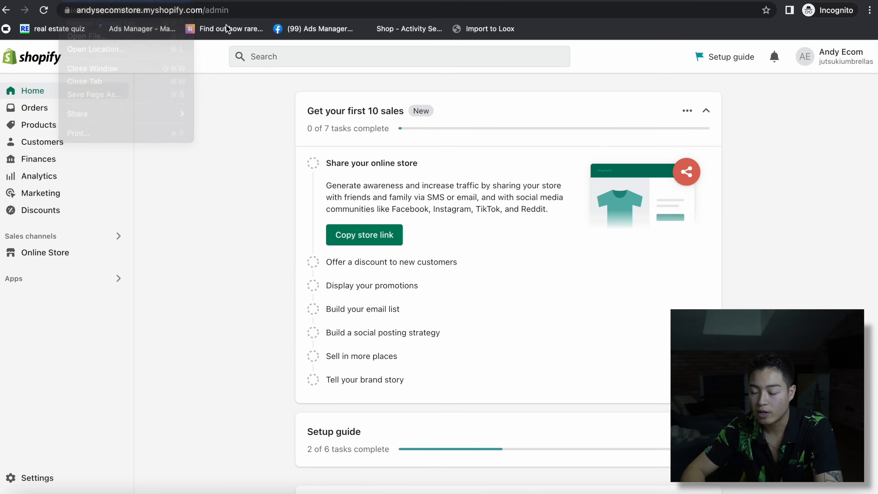
text(andysecomstore.myshopify.com)
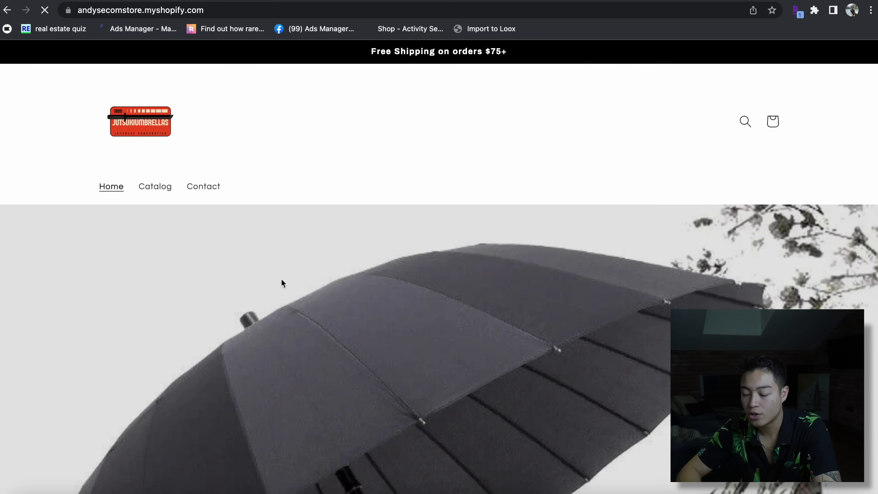
scroll(281, 278, down, 15)
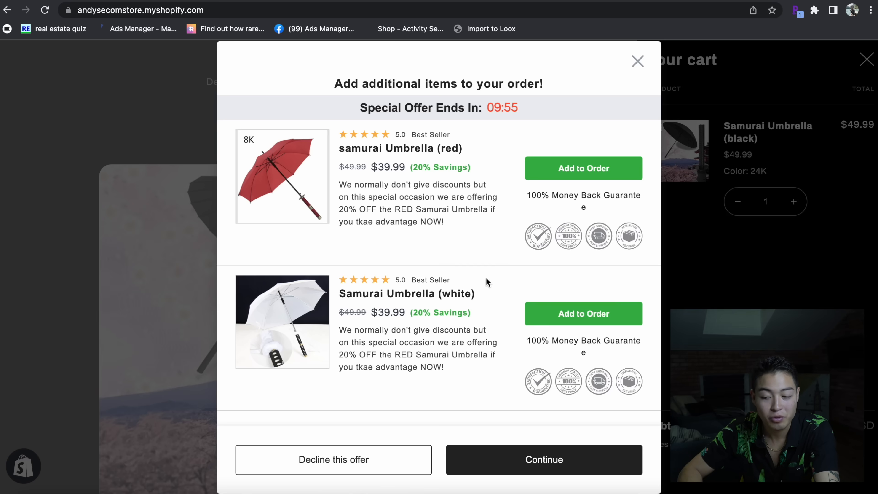
click(554, 169)
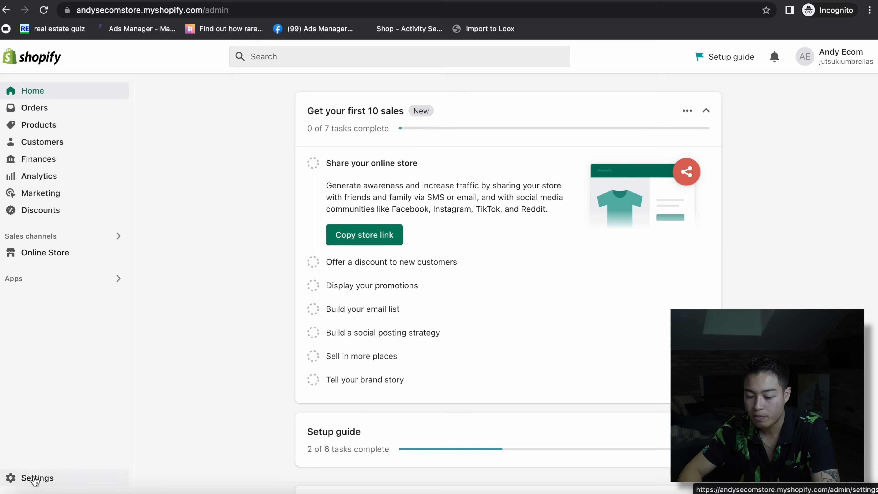
click(29, 478)
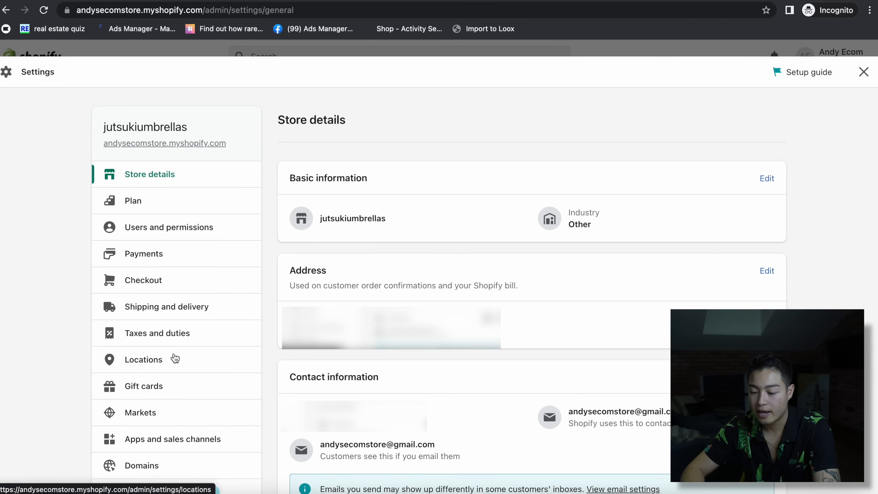
- Open the General shipping profile's rates in Shipping and delivery settings
click(162, 311)
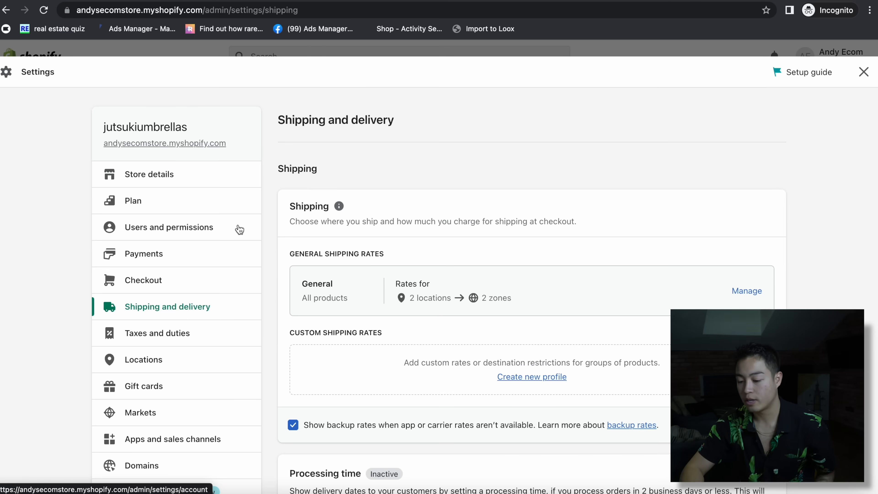
scroll(743, 248, down, 3)
click(741, 207)
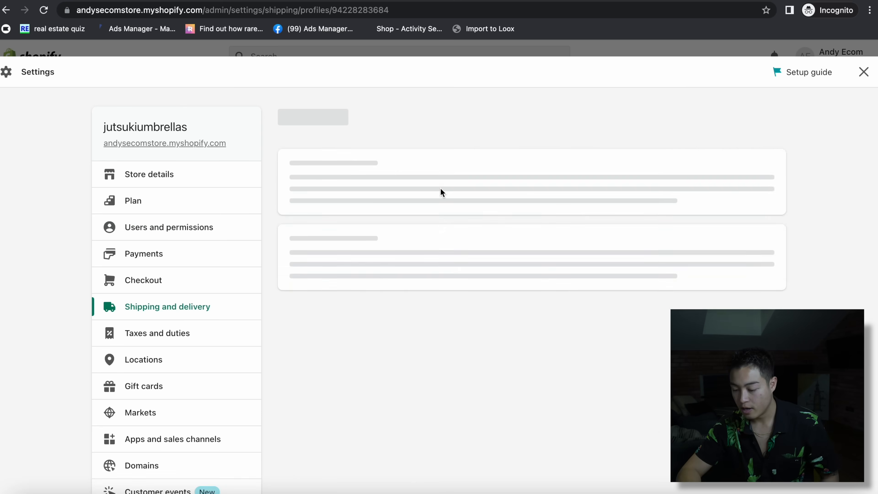
scroll(498, 355, down, 11)
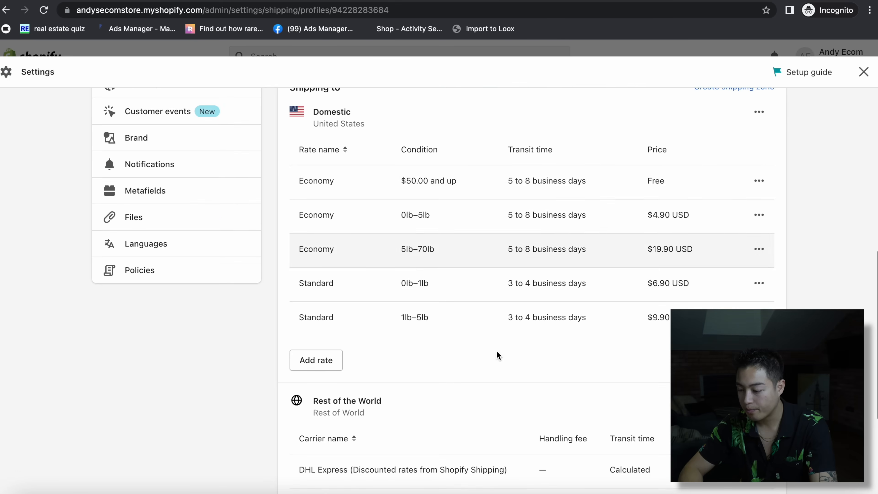
- Delete the two Economy and two Standard Domestic rates and begin a new rate
click(758, 181)
click(748, 222)
click(758, 182)
click(747, 222)
click(758, 181)
click(736, 233)
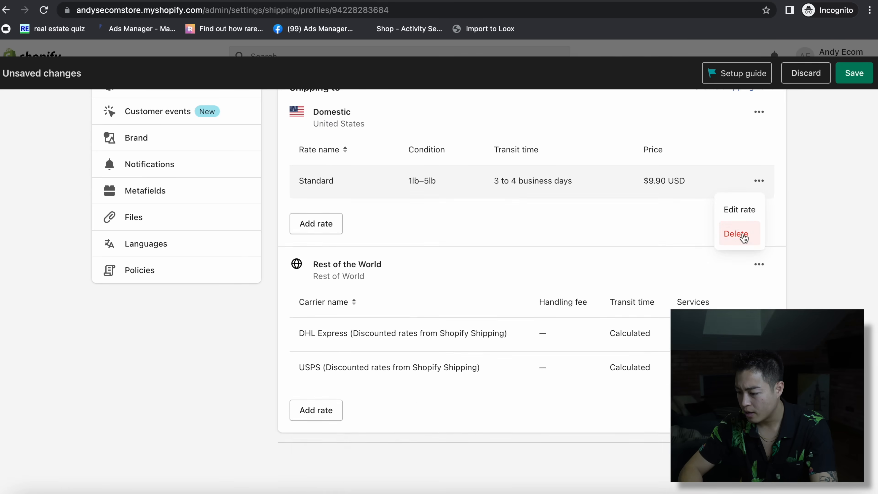
click(758, 180)
click(732, 243)
click(316, 189)
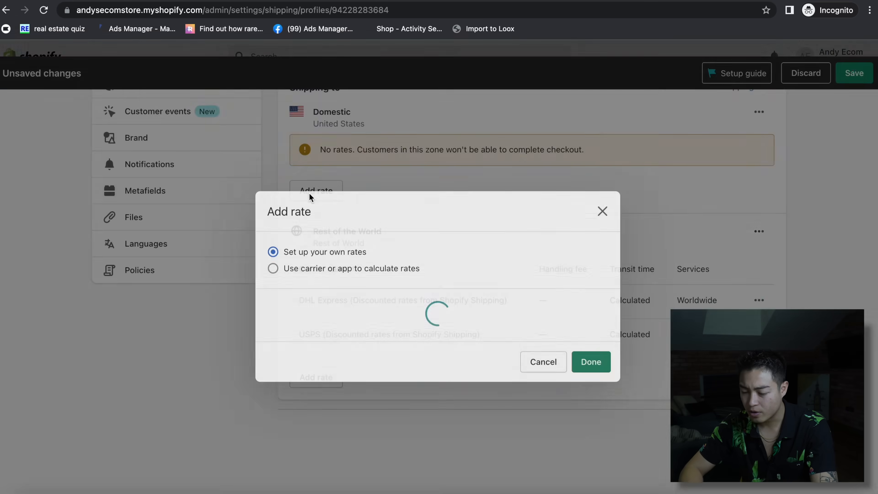
- Add a Domestic 'Standard Shipping' rate of $4.99 based on order price
click(298, 259)
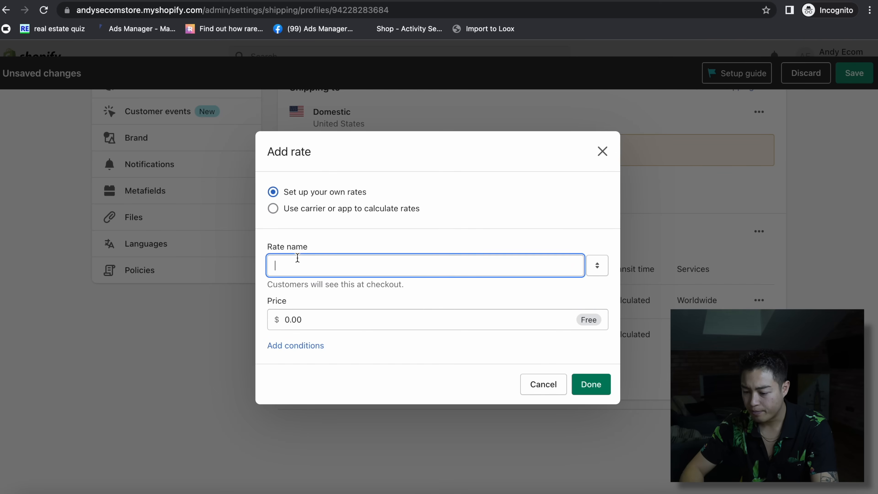
text(Stan)
text(dard Shipping)
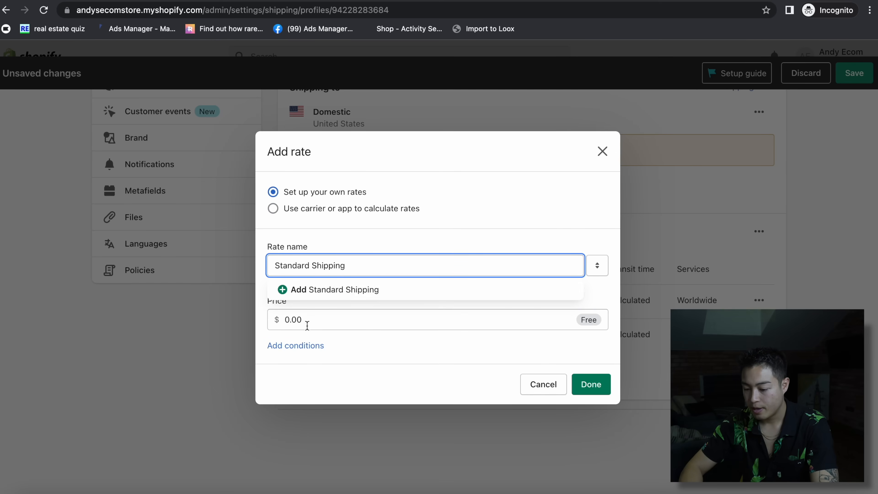
click(321, 294)
click(303, 320)
click(298, 351)
click(297, 352)
click(290, 344)
click(306, 278)
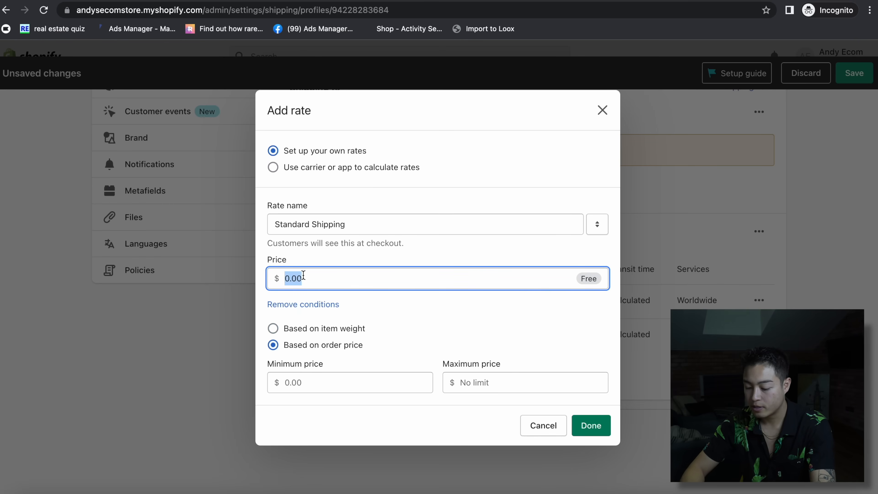
text(4.99)
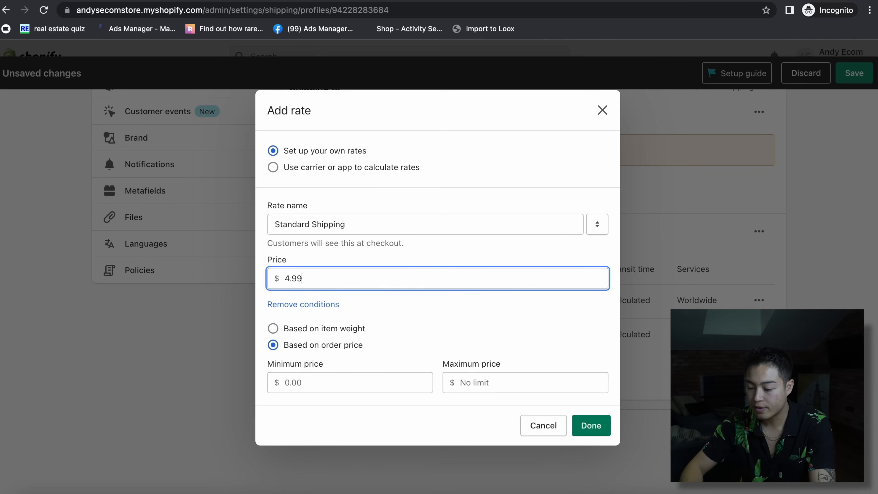
click(307, 378)
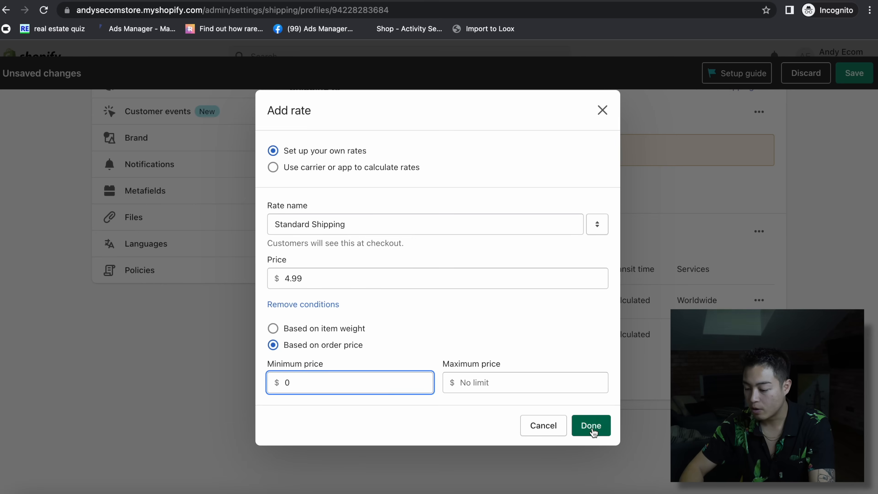
click(590, 425)
- Add the same $4.99 'Standard Shipping' order-price rate to Rest of World
click(316, 371)
click(352, 264)
text(Standard Ship)
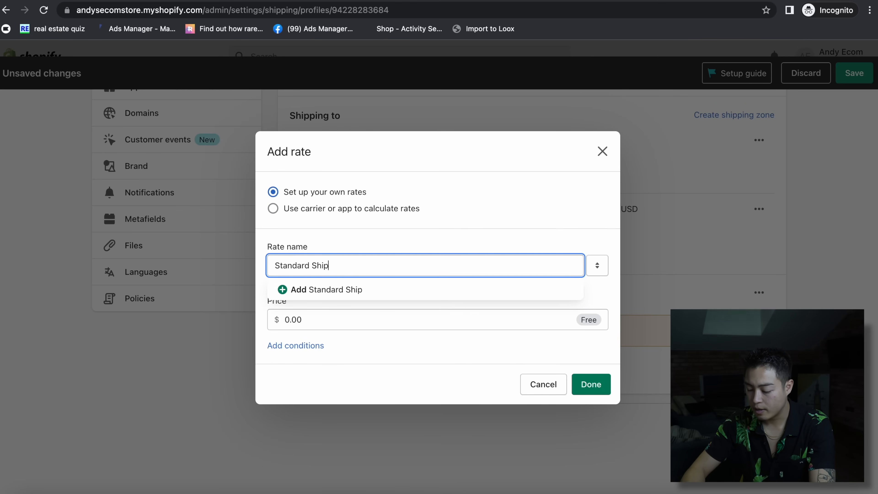
click(281, 318)
click(295, 345)
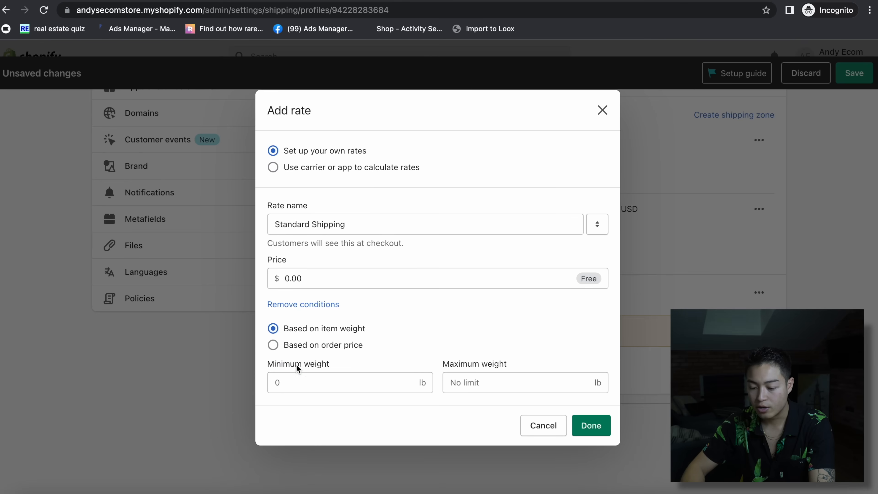
click(298, 346)
click(307, 281)
text(4.99)
click(288, 382)
key(Return)
- Start another Domestic rate named Priority Processing
click(326, 248)
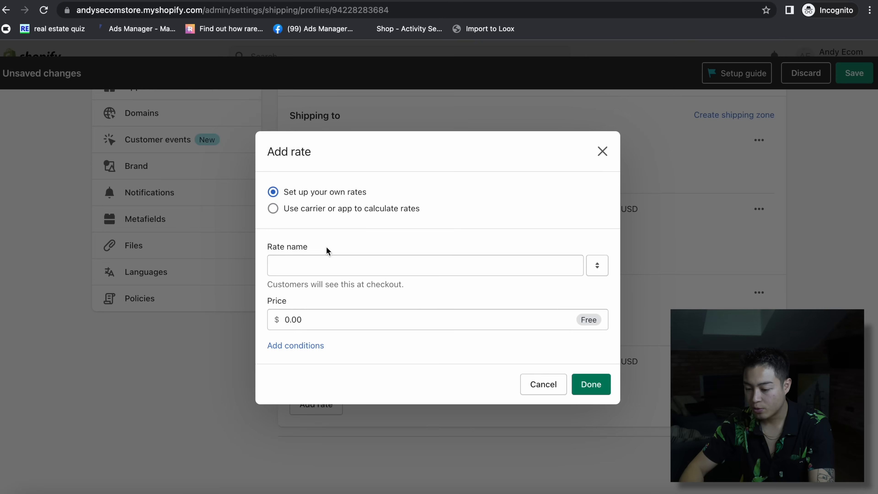
click(292, 265)
text(Priority Processing)
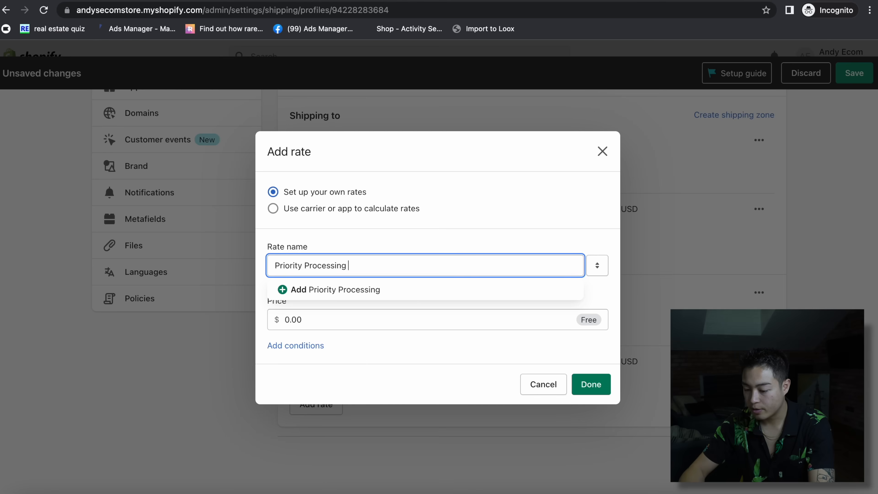
- Add a $6.99 'Priority Processing' rate based on order price to the Domestic zone
click(298, 320)
click(294, 346)
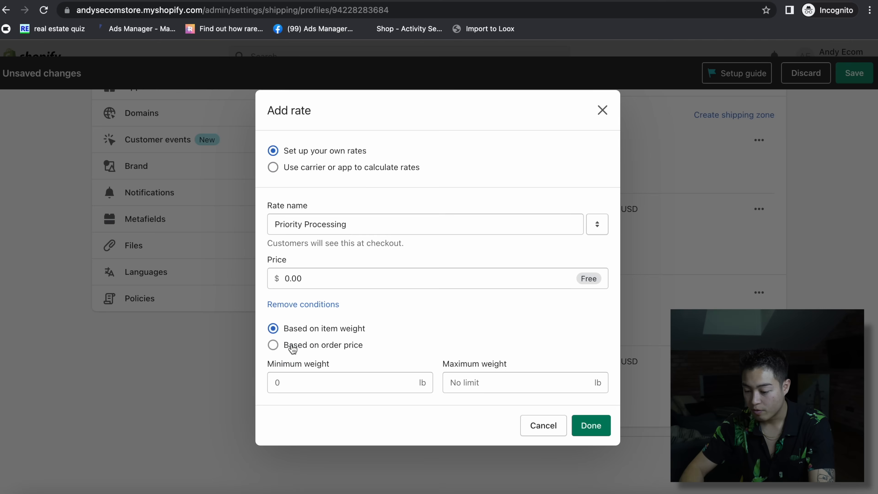
click(299, 346)
click(312, 277)
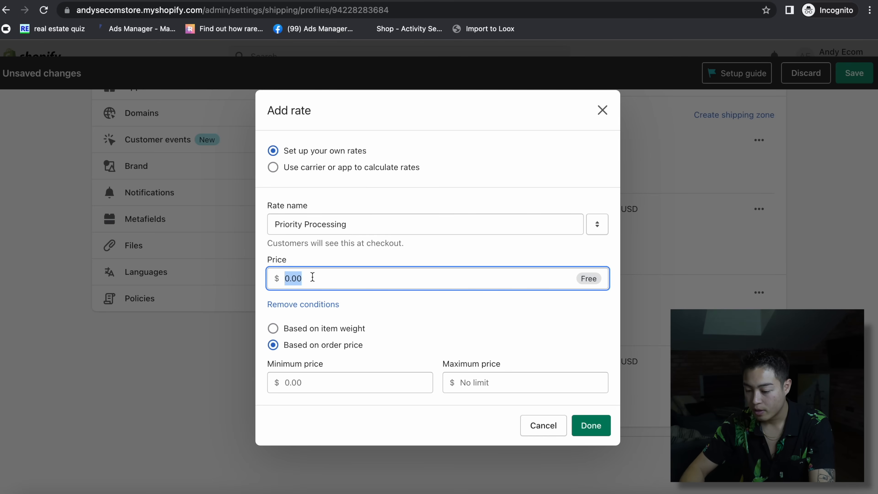
text(6.)
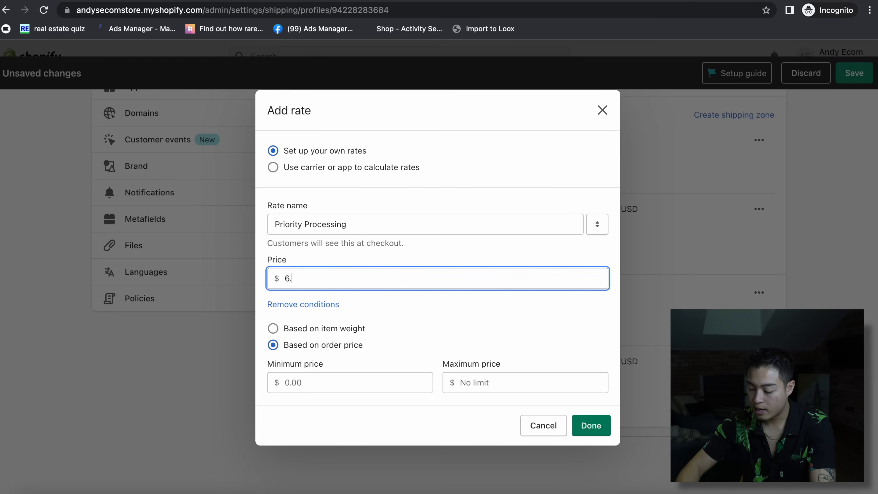
triple_click(311, 224)
key(super+c)
click(591, 426)
- Add the same $6.99 'Priority Processing' rate to the Rest of World zone
click(316, 438)
click(342, 266)
key(super+v)
click(296, 321)
click(296, 345)
click(299, 382)
click(299, 269)
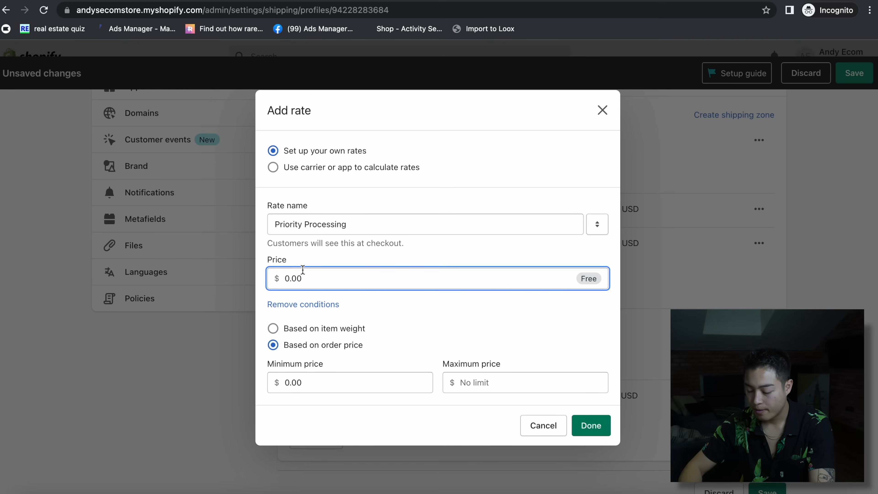
text(6.99)
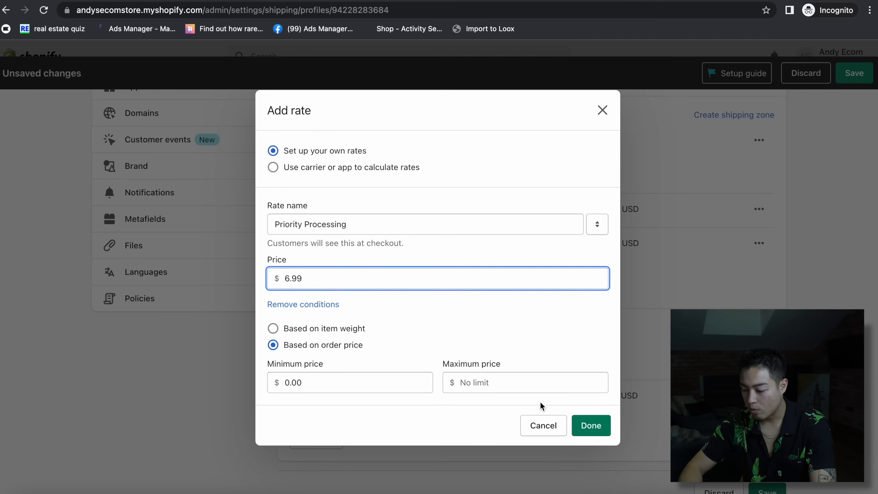
click(587, 425)
- Add a free 'Free Shipping on orders $75+' Domestic rate with a $75.00 minimum order price
click(320, 287)
click(316, 258)
text(Free Shipping on orders $75+)
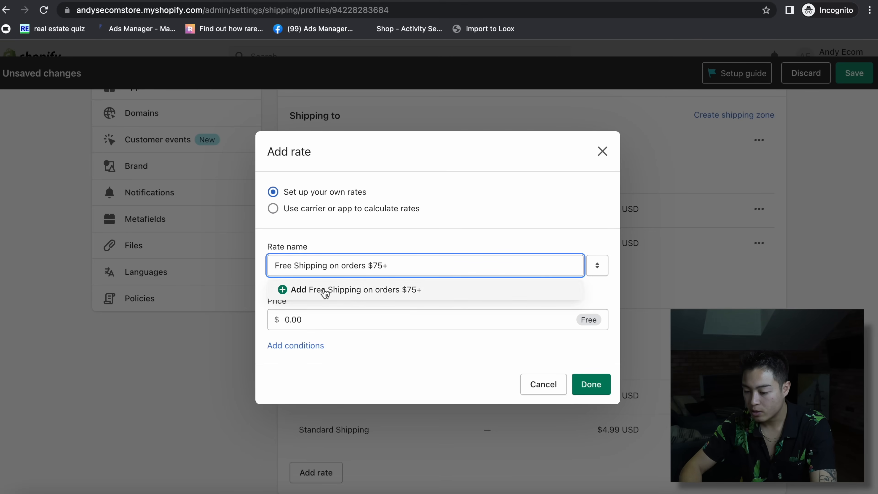
triple_click(345, 265)
click(303, 295)
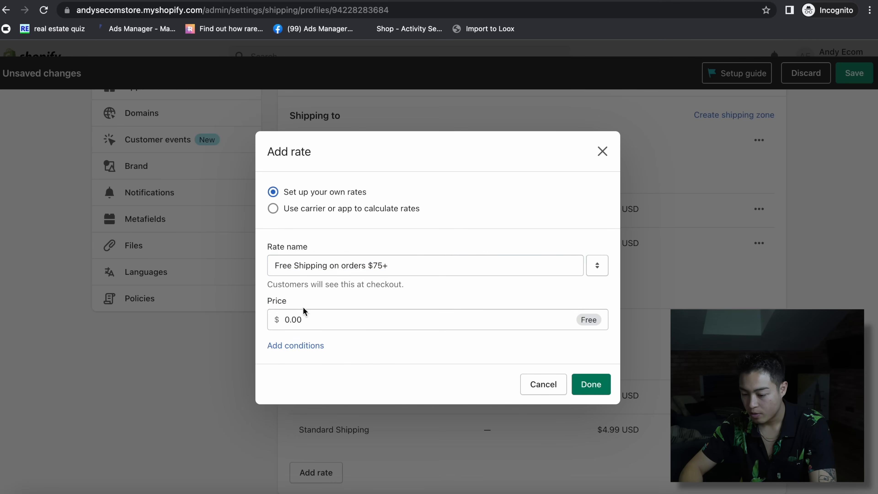
click(298, 346)
click(343, 391)
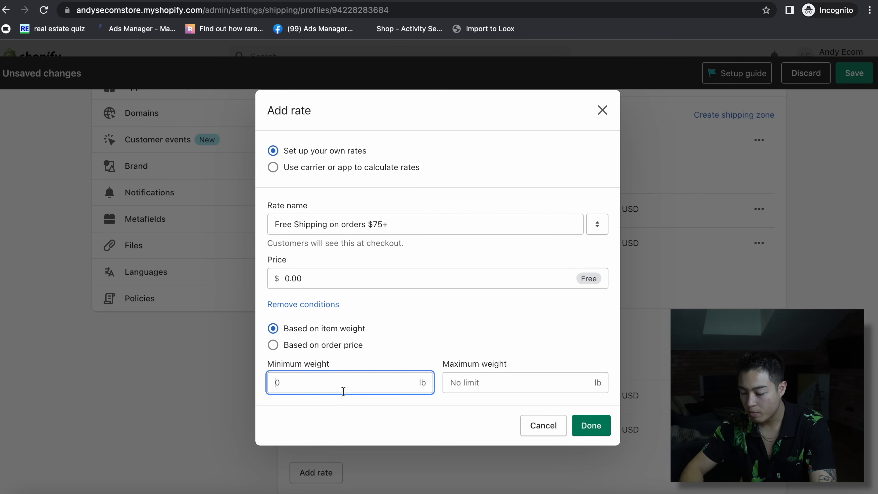
text(75)
click(289, 345)
click(296, 279)
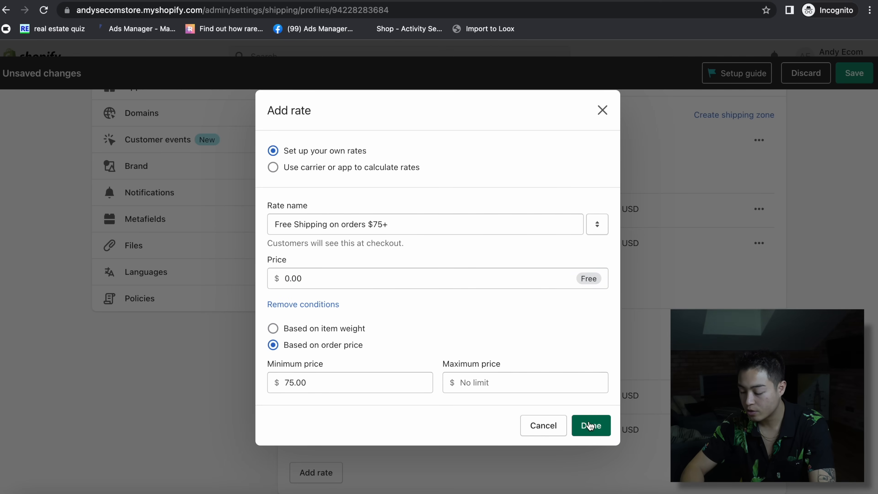
click(590, 426)
- Add the $75+ free shipping rate to Rest of World and save the shipping profile
scroll(330, 353, down, 3)
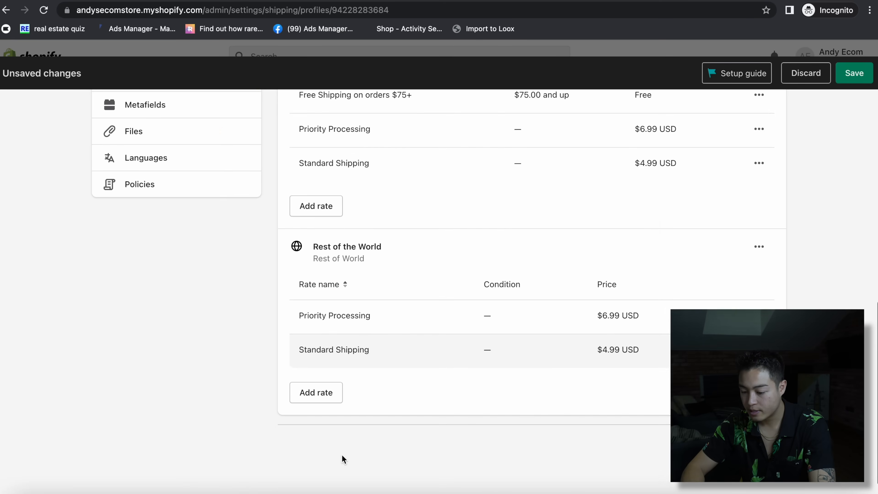
click(304, 386)
click(351, 258)
key(super+v)
click(295, 345)
click(298, 345)
click(296, 389)
click(591, 425)
key(super+s)
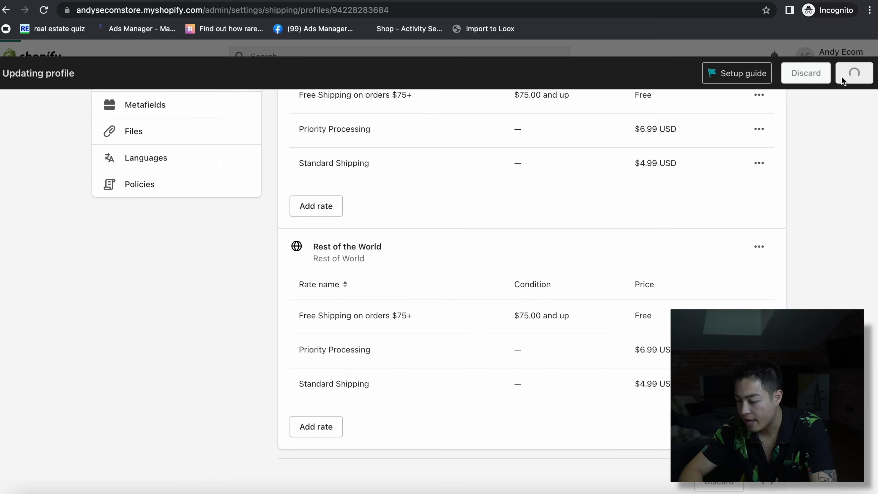
scroll(585, 268, up, 10)
scroll(585, 268, up, 3)
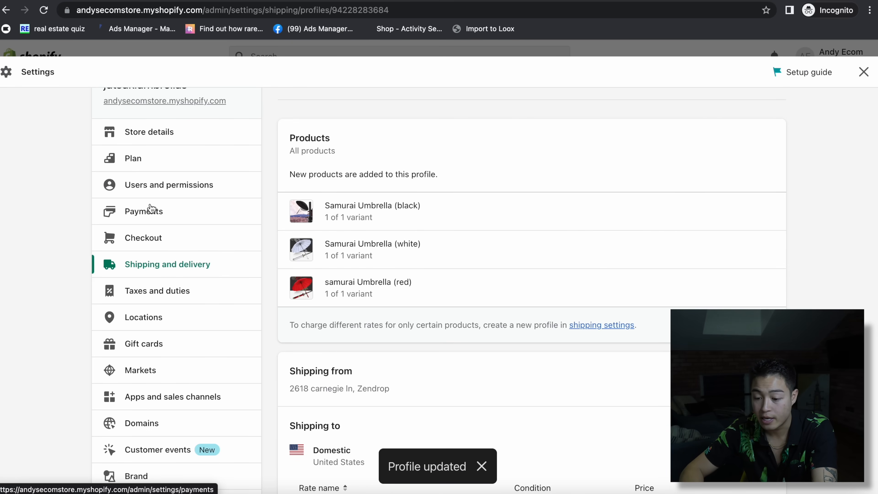
- Scroll through the Payments settings, then close Settings and head back to the admin
click(151, 211)
scroll(535, 344, down, 4)
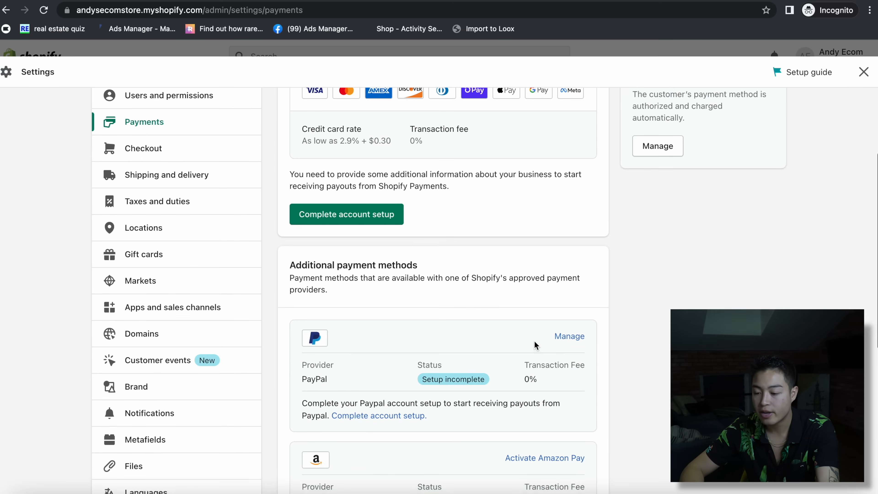
scroll(464, 249, up, 4)
scroll(380, 311, down, 6)
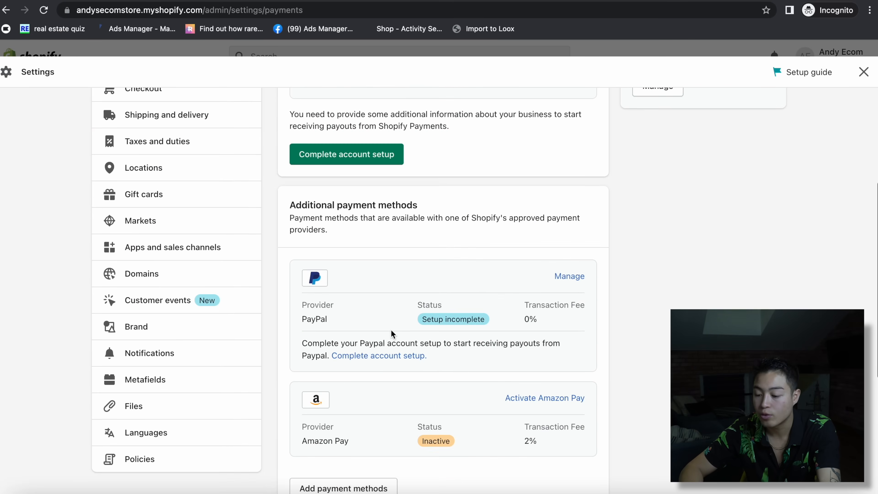
scroll(638, 357, down, 4)
scroll(640, 359, up, 2)
scroll(643, 356, up, 3)
scroll(652, 352, down, 7)
scroll(653, 352, up, 10)
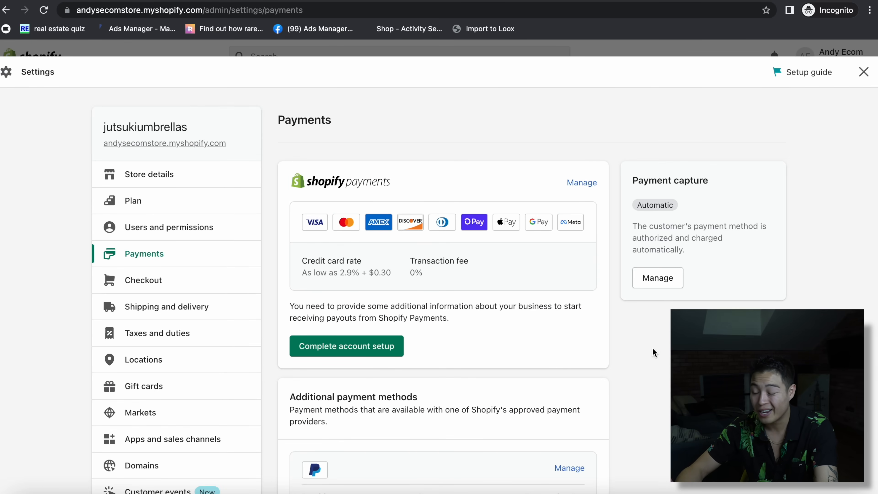
click(864, 72)
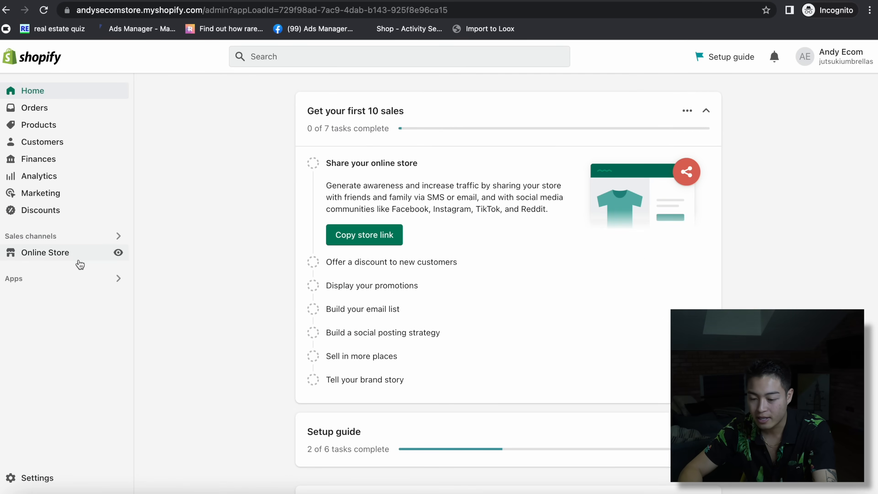
click(74, 255)
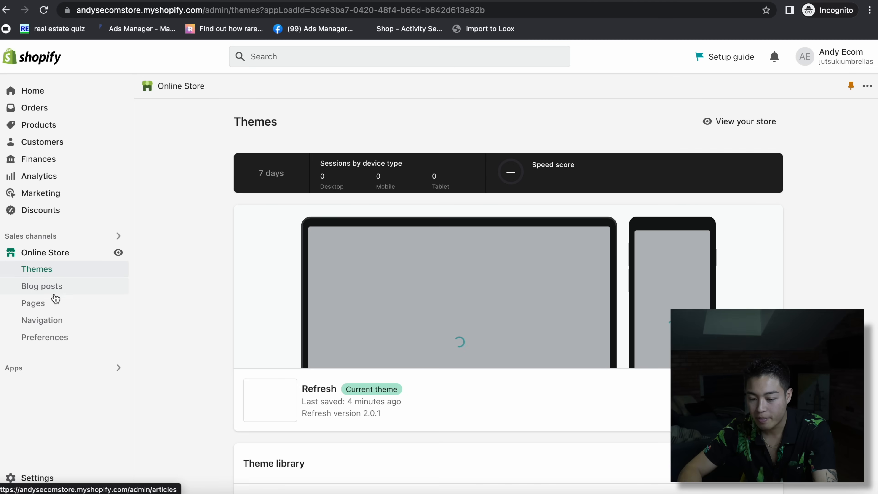
- Remove the blog-post Text block from Image with text and begin creating a new menu
click(52, 305)
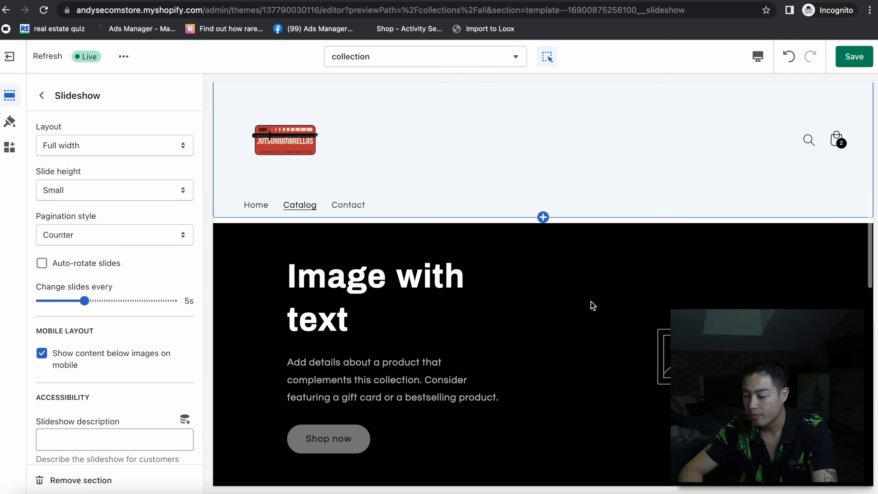
click(601, 329)
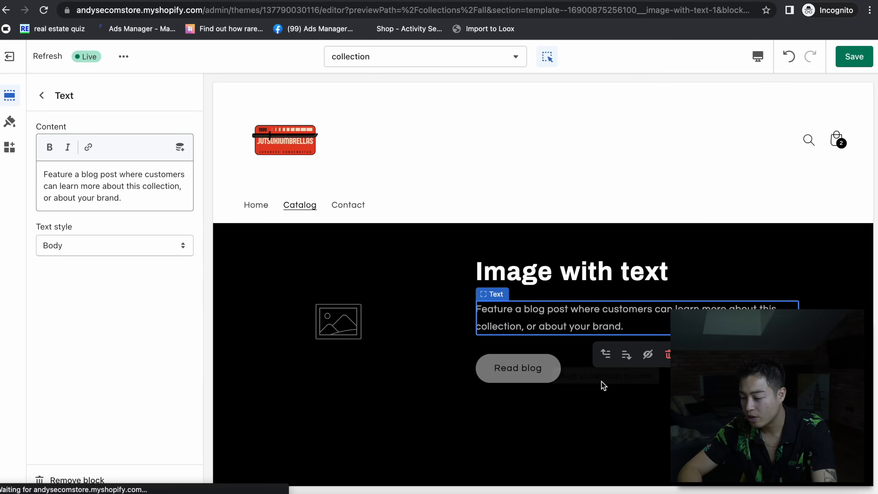
click(667, 354)
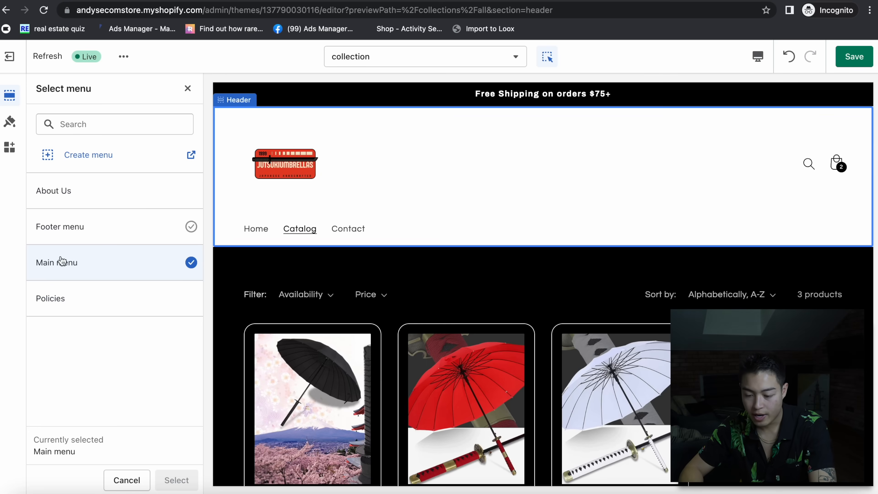
click(104, 155)
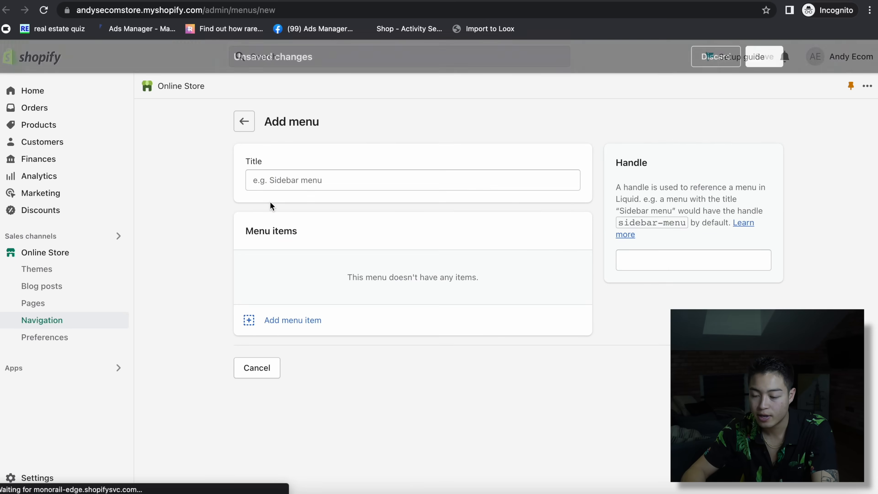
- Title the menu 'Main Menu' and add a 'Home' item linked to the home page
click(304, 184)
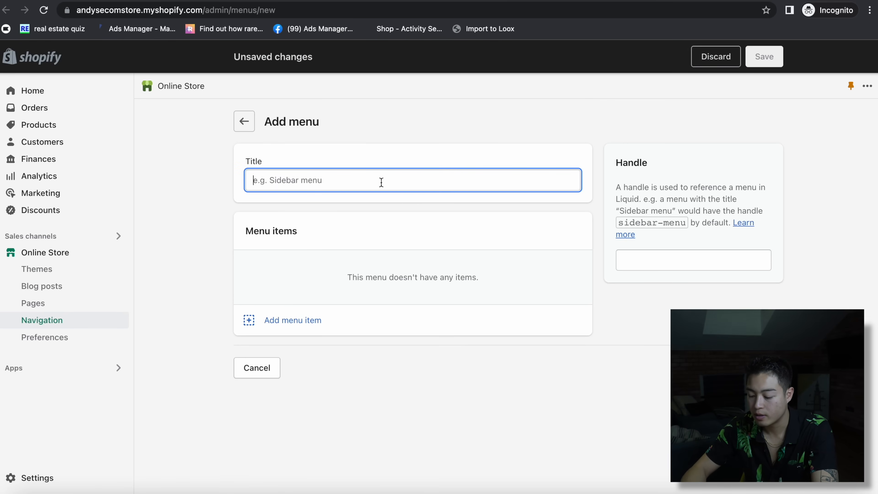
text(Main Menu)
click(292, 320)
text(Home)
click(725, 185)
click(715, 210)
click(852, 488)
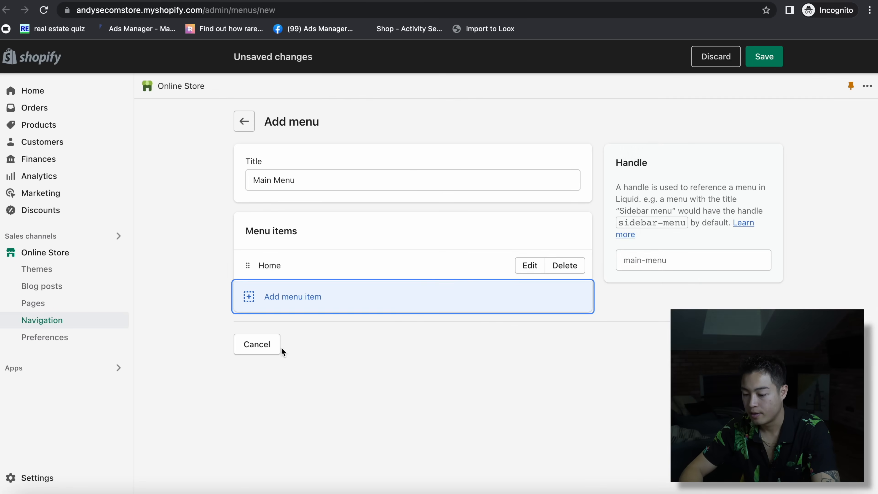
- Add a 'Shop All' item linked to Products > All products and save the menu
click(290, 296)
text(Shop)
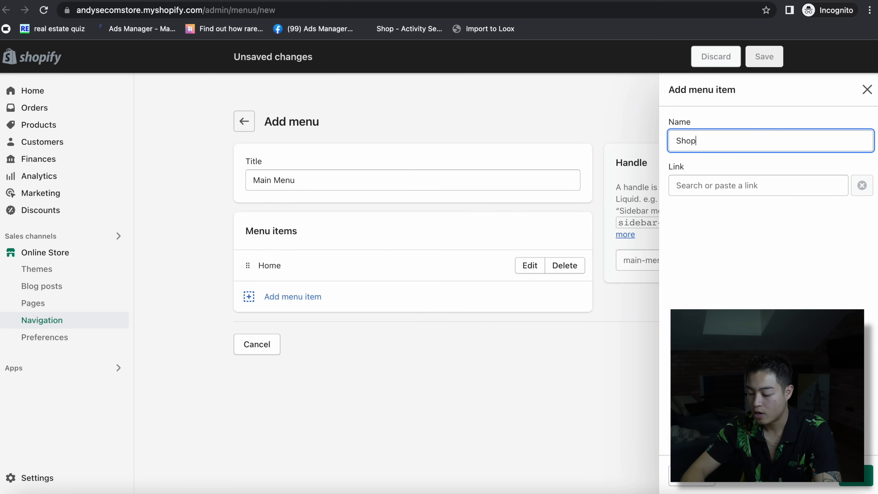
text( All)
click(743, 185)
click(722, 281)
click(726, 233)
click(857, 484)
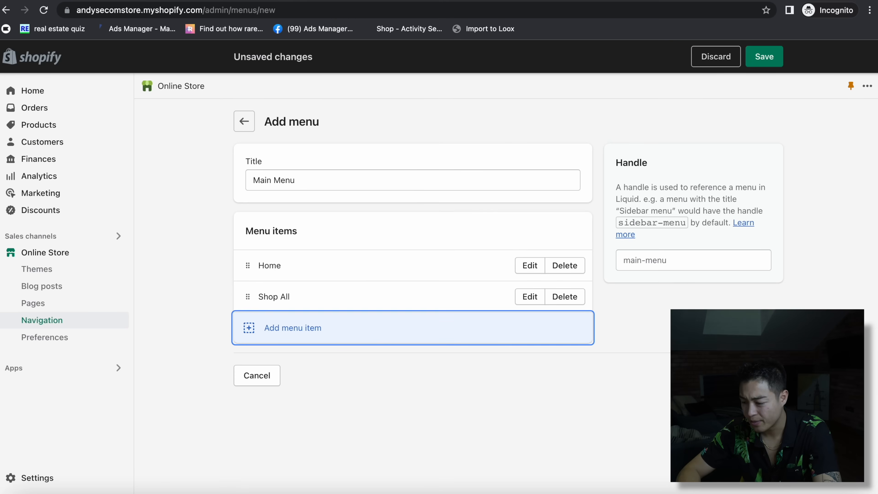
click(763, 57)
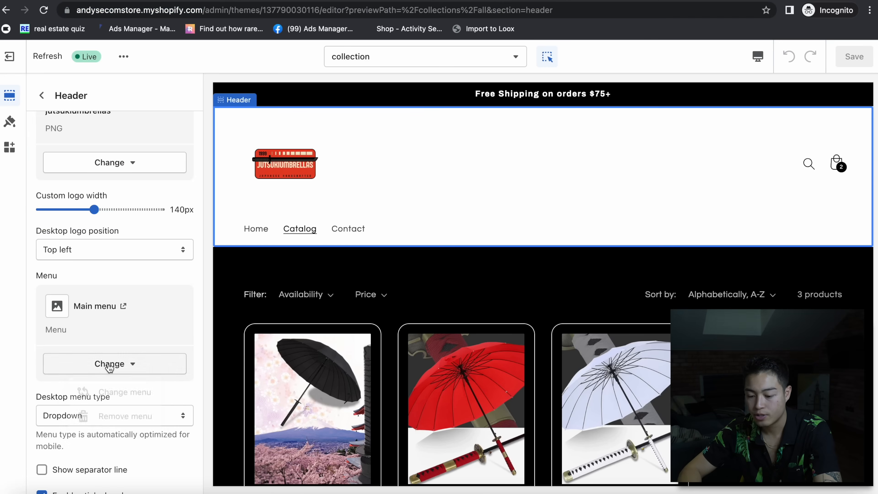
- Set the header's navigation menu to Main Menu
click(109, 363)
click(124, 394)
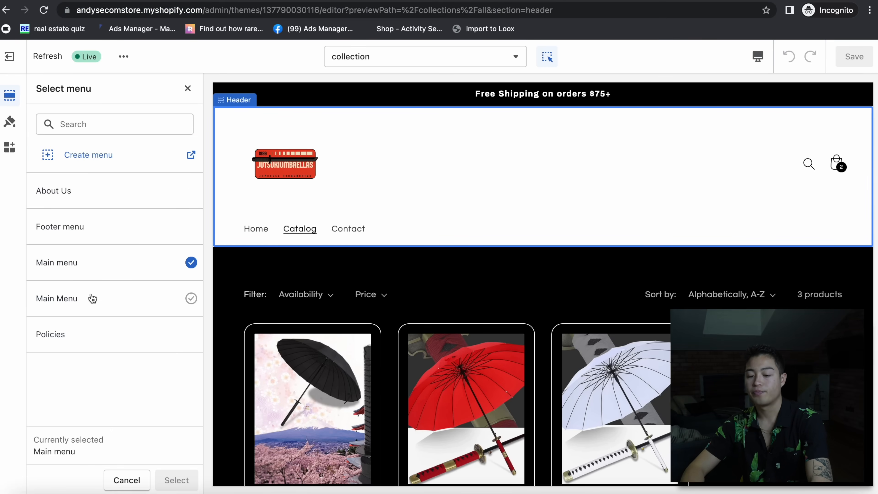
click(84, 294)
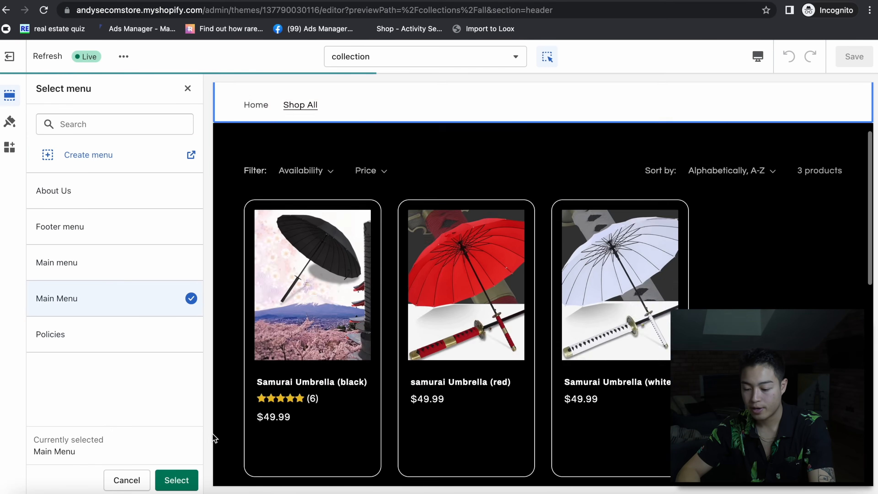
click(176, 479)
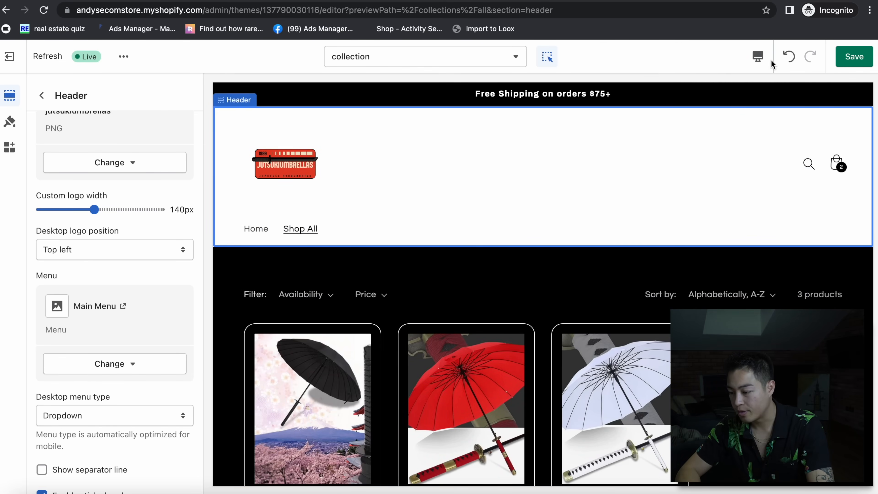
- Preview the header on the Mobile layout and save the theme changes
click(757, 57)
click(762, 107)
click(757, 56)
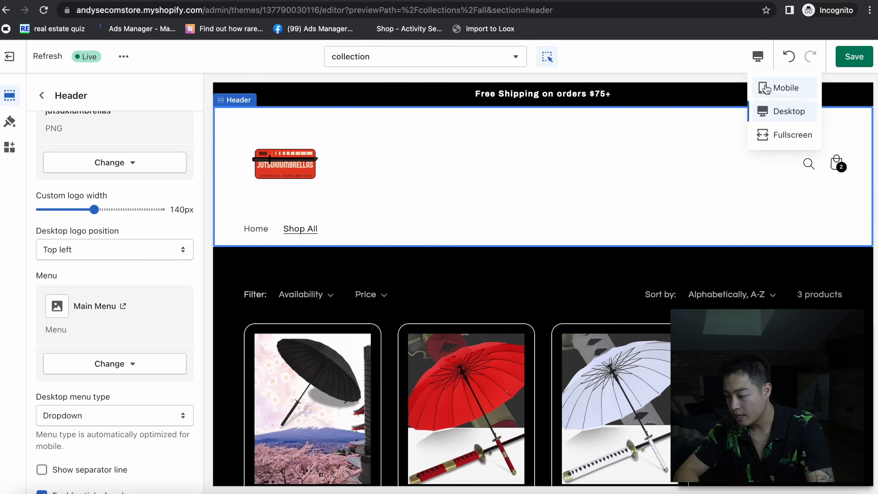
click(762, 88)
click(851, 62)
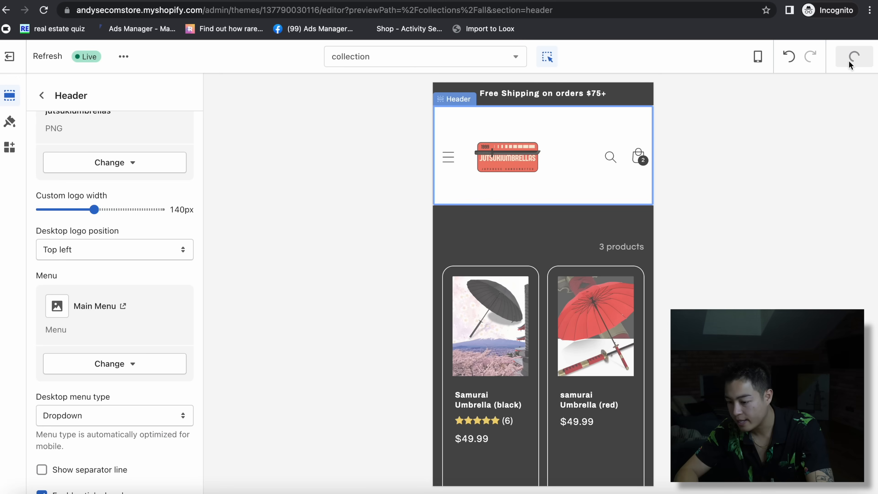
click(514, 154)
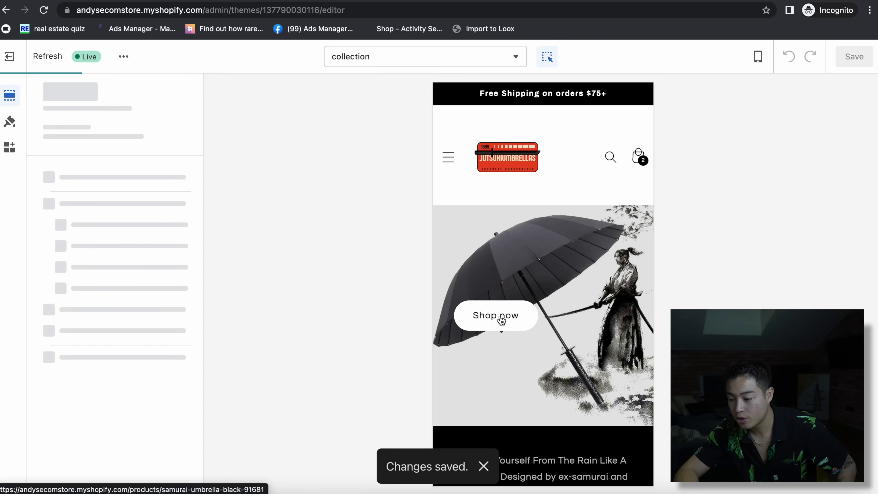
click(500, 319)
- Close the product image view and scroll down through the home page preview
click(502, 320)
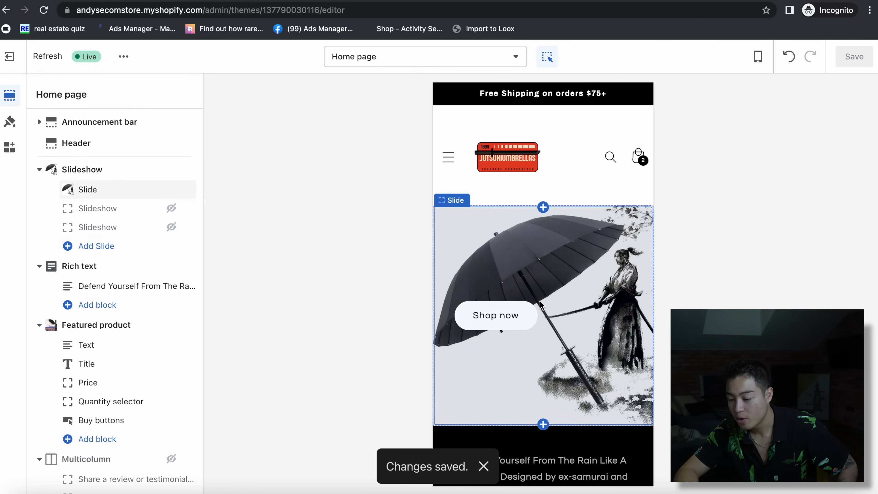
scroll(553, 309, down, 4)
scroll(572, 313, down, 5)
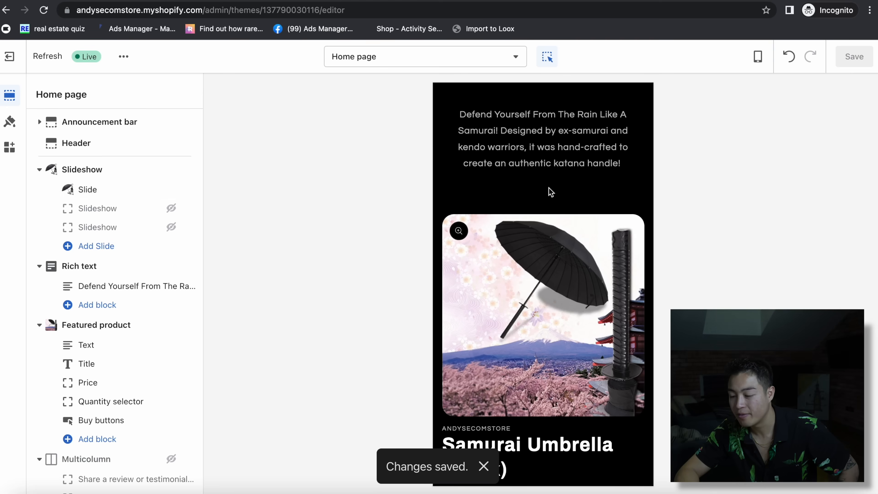
scroll(536, 336, down, 1)
scroll(536, 336, down, 4)
scroll(553, 240, down, 15)
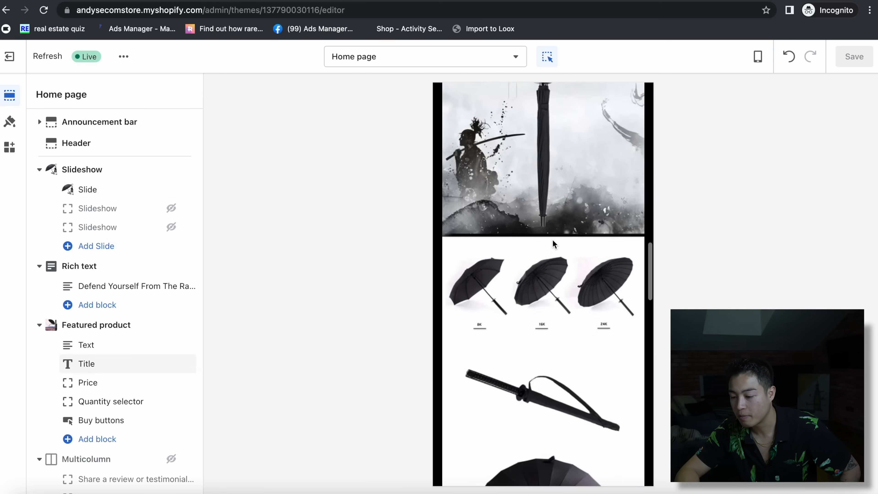
scroll(551, 238, down, 10)
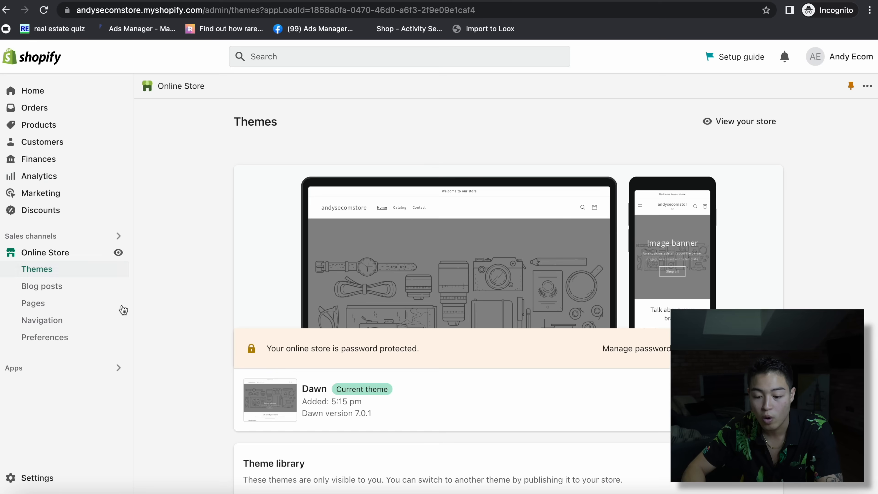
- Browse the Online Store Preferences page without changes, then go back to admin Home
click(47, 480)
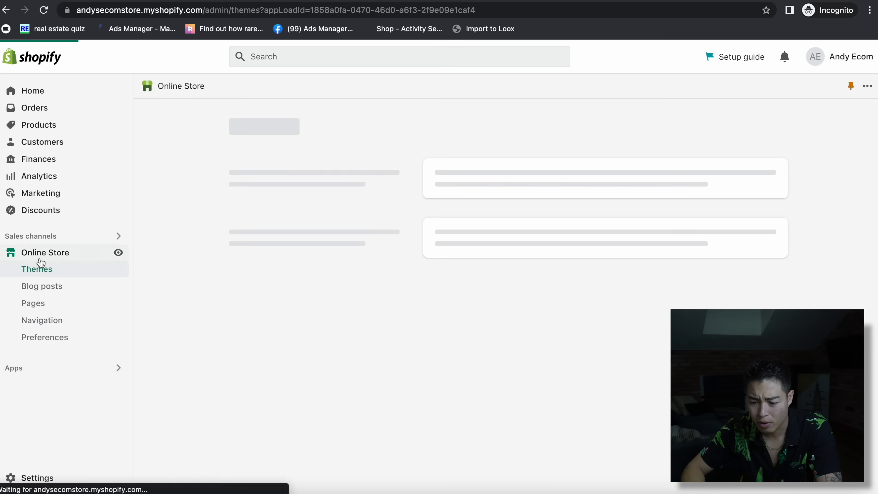
click(56, 338)
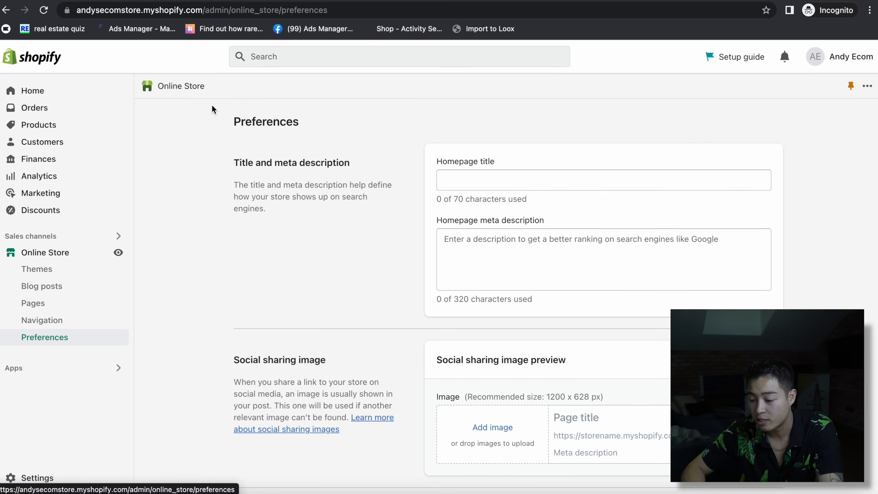
scroll(640, 288, down, 10)
scroll(597, 356, down, 3)
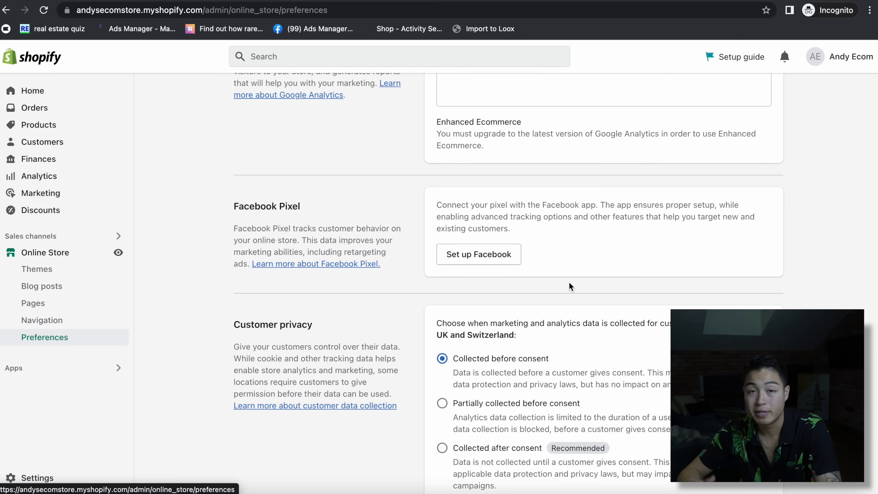
scroll(515, 226, up, 10)
scroll(515, 228, down, 20)
scroll(515, 230, up, 20)
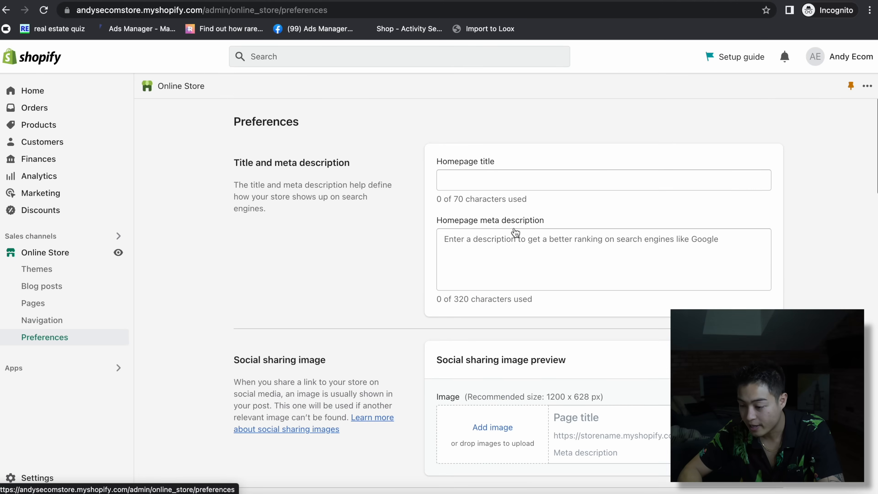
click(46, 94)
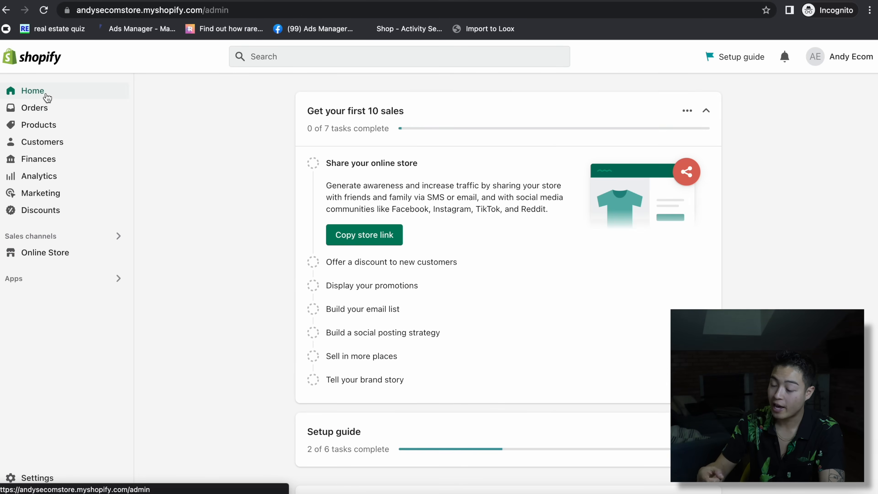
scroll(521, 360, down, 10)
scroll(521, 361, up, 10)
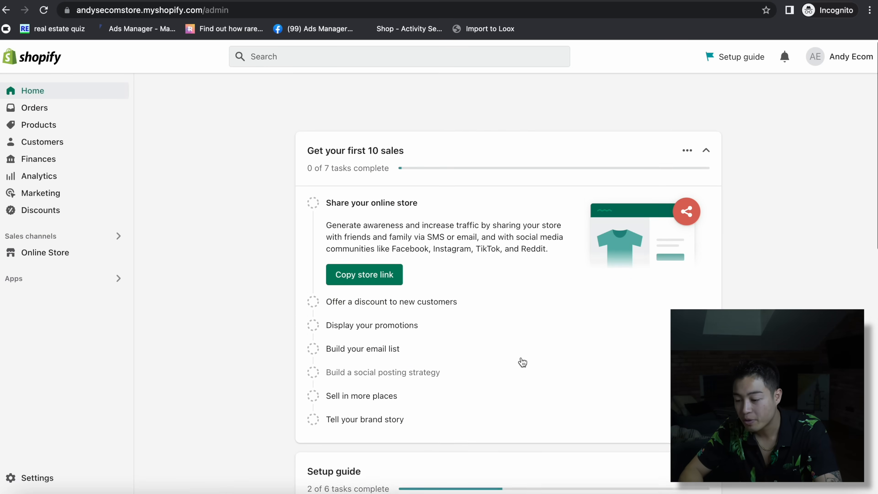